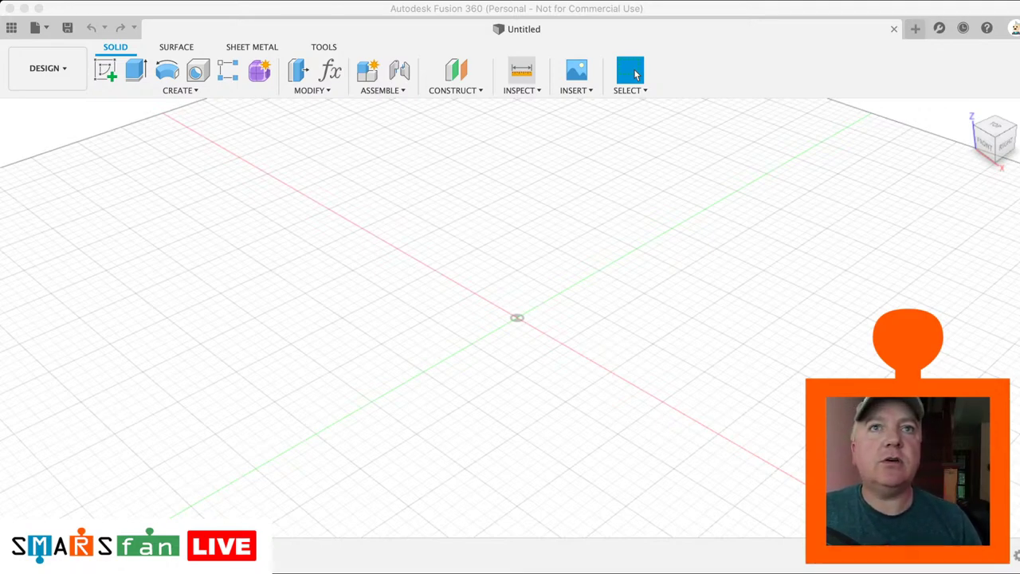
# Step: Save the untitled design as Slave Wheel
pyautogui.press('super+Tab')
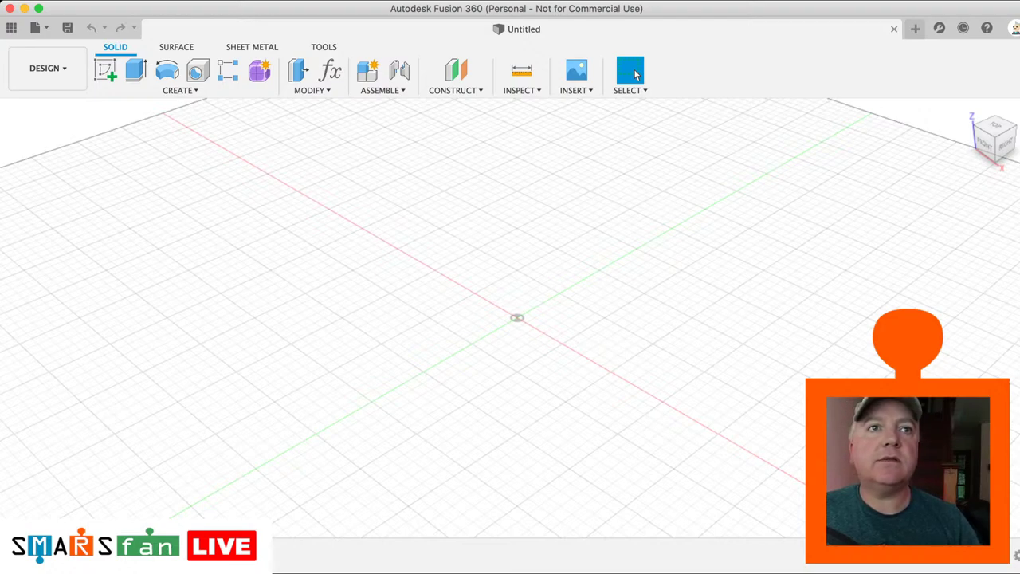
pyautogui.press('super+Tab')
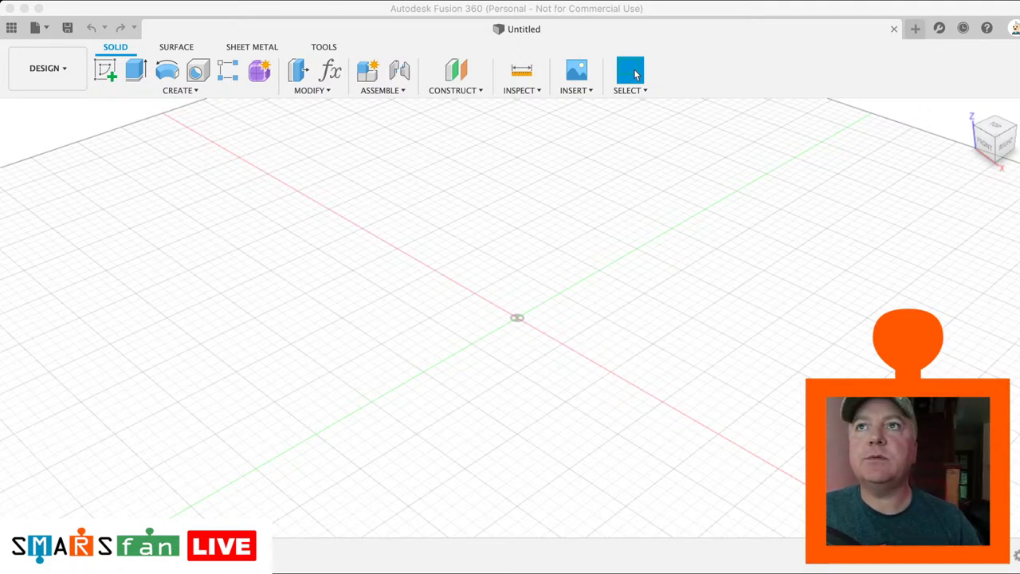
pyautogui.click(635, 74)
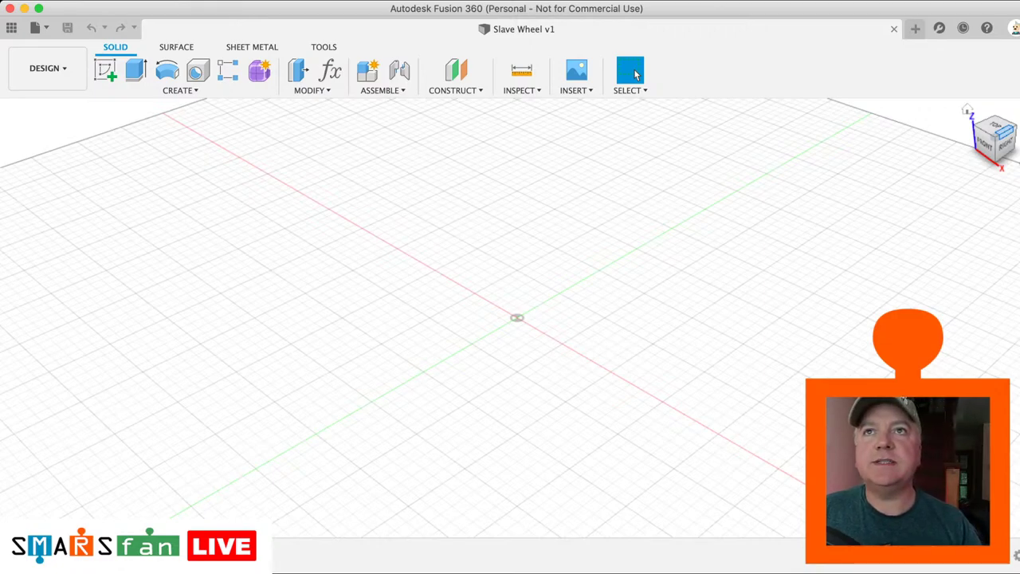
# Step: Define the user parameters that drive the wheel's dimensions
pyautogui.click(330, 71)
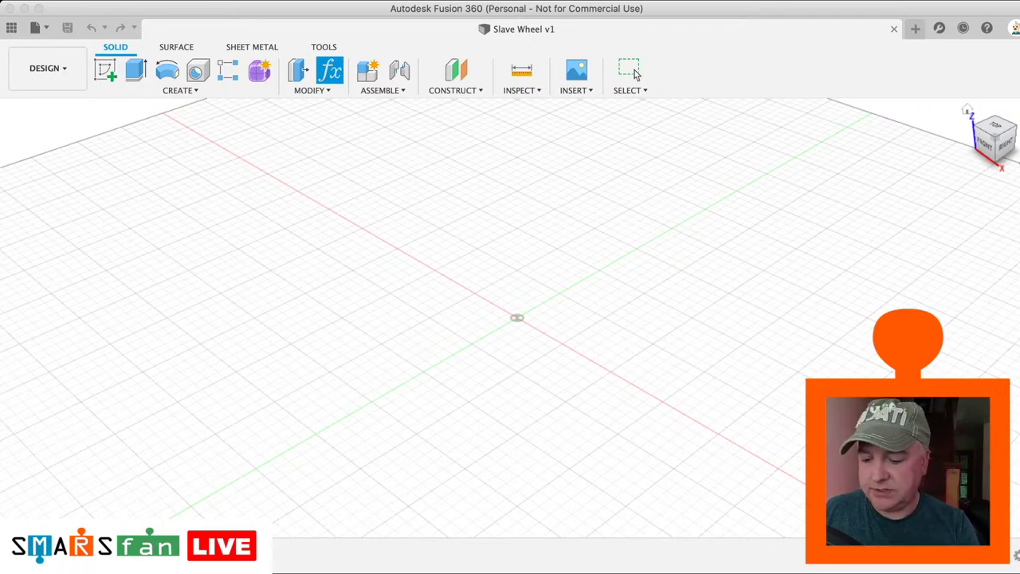
pyautogui.press('Return')
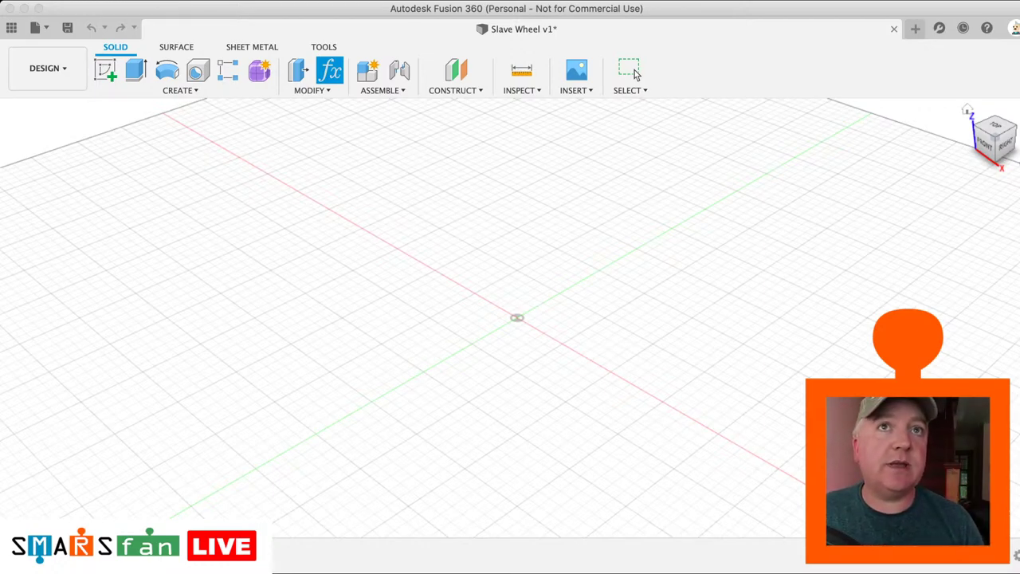
pyautogui.click(635, 72)
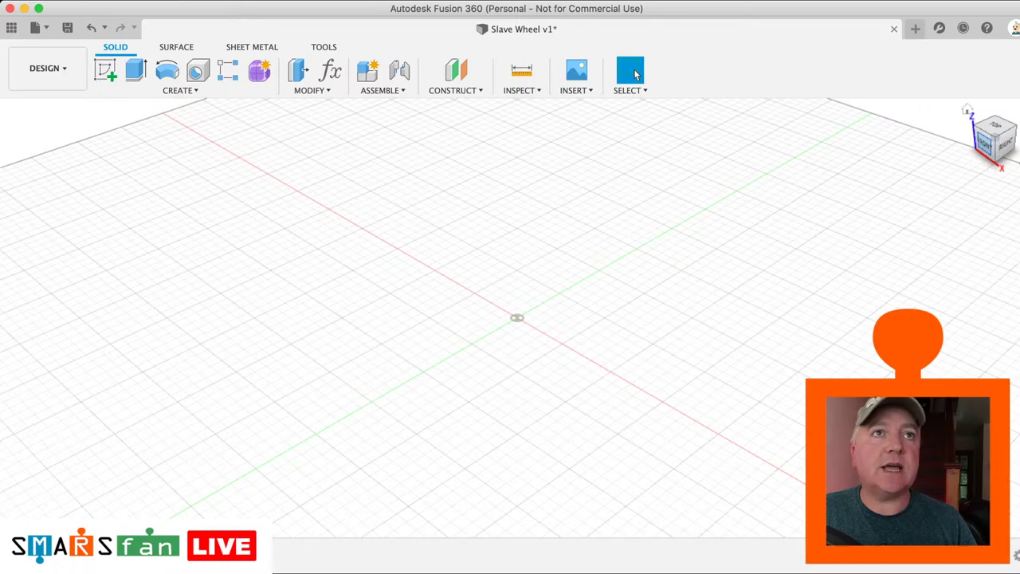
# Step: Start a sketch on the horizontal ground plane and draw a circle centred on the origin, about 156 mm in diameter
pyautogui.click(995, 125)
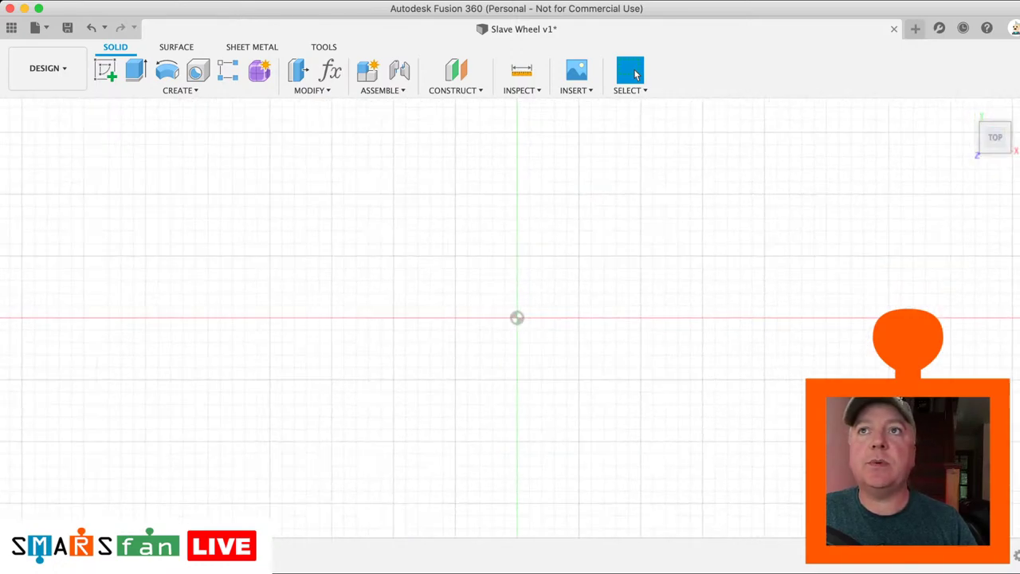
pyautogui.click(105, 70)
pyautogui.click(558, 276)
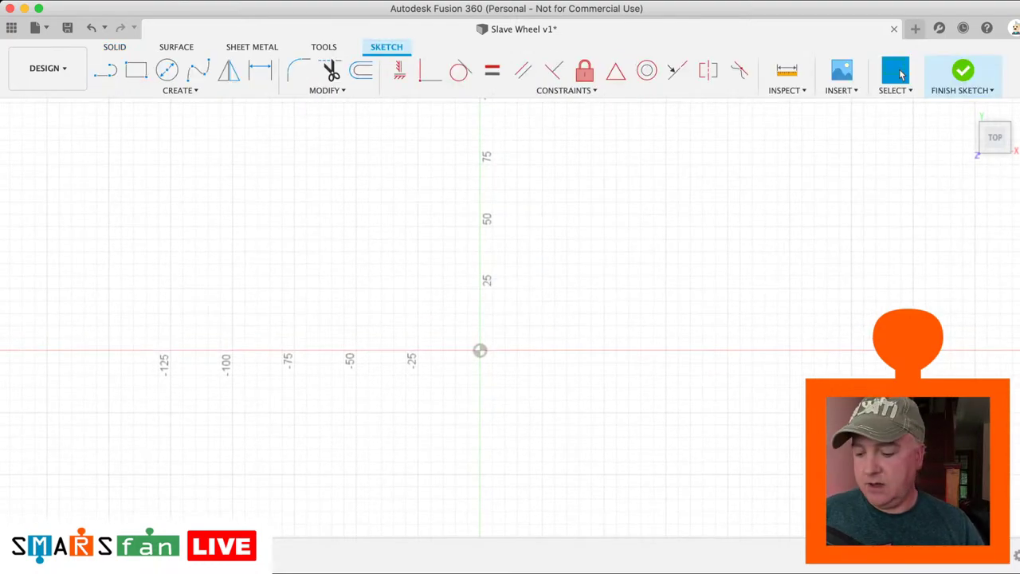
pyautogui.press('c')
pyautogui.click(480, 351)
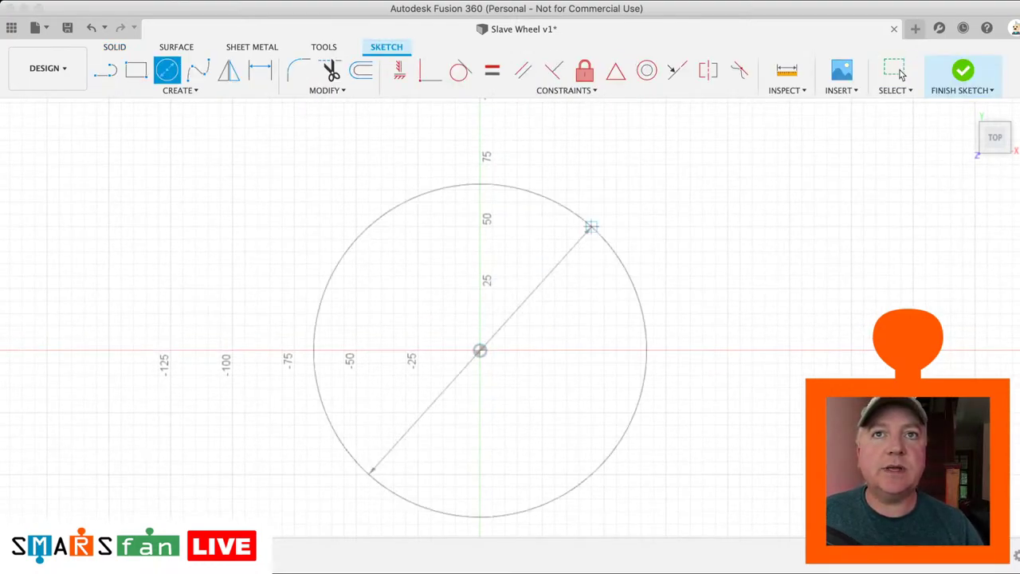
pyautogui.click(611, 208)
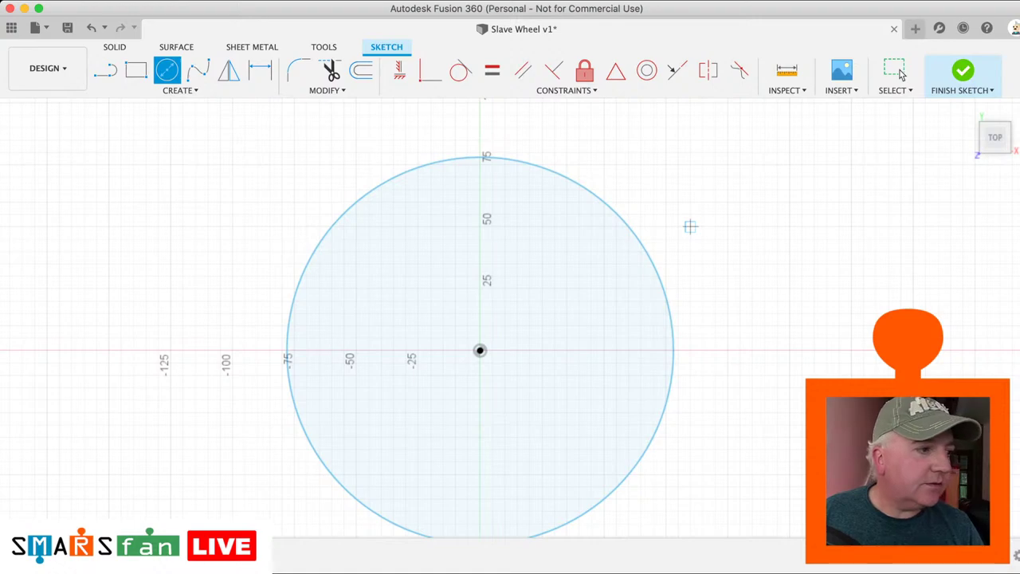
# Step: Dimension the circle's diameter with a parameter expression that gives 31.50 mm
pyautogui.press('d')
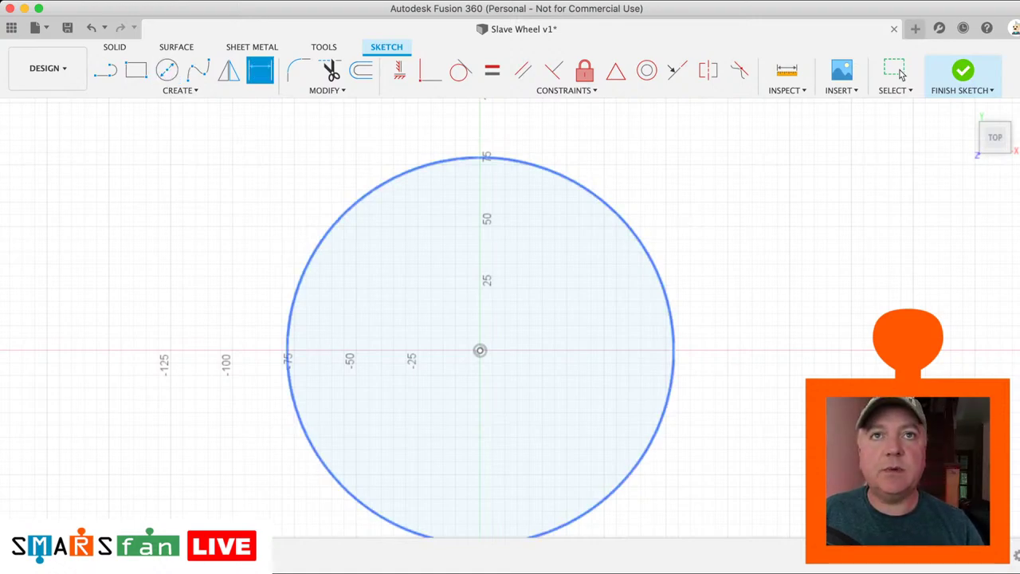
pyautogui.click(646, 252)
pyautogui.click(697, 231)
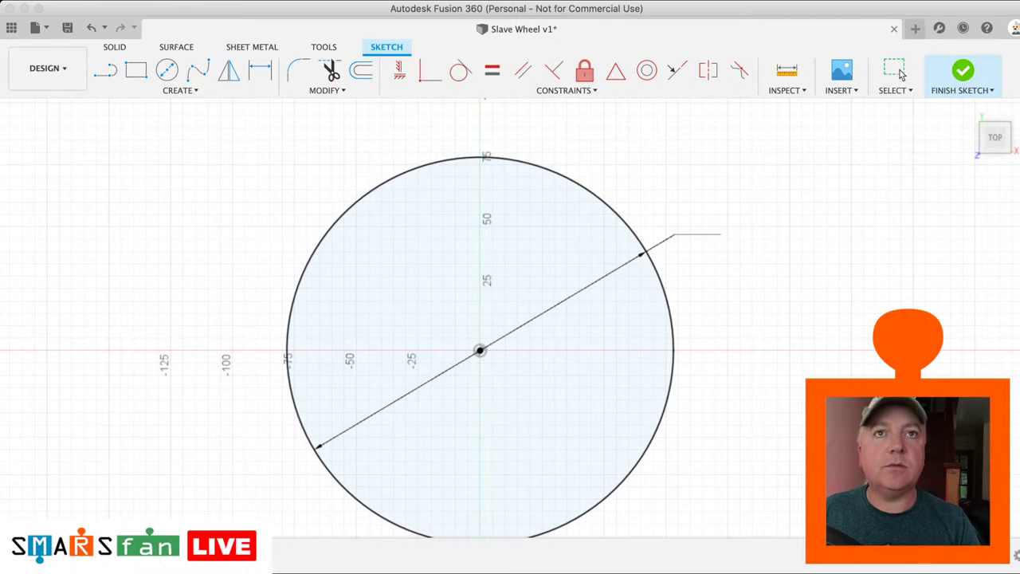
pyautogui.press('Return')
# Step: Offset the circle 2 mm inward as a construction circle and finish the sketch
pyautogui.scroll(6, 452, 338)
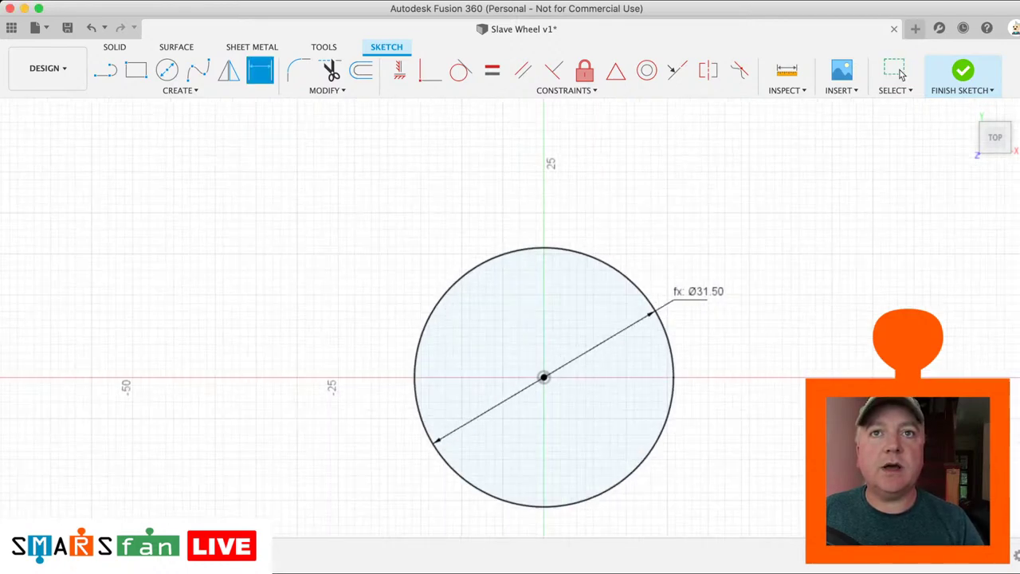
pyautogui.moveTo(452, 339); pyautogui.dragTo(386, 304, button='middle')
pyautogui.scroll(4, 456, 327)
pyautogui.scroll(-1, 454, 323)
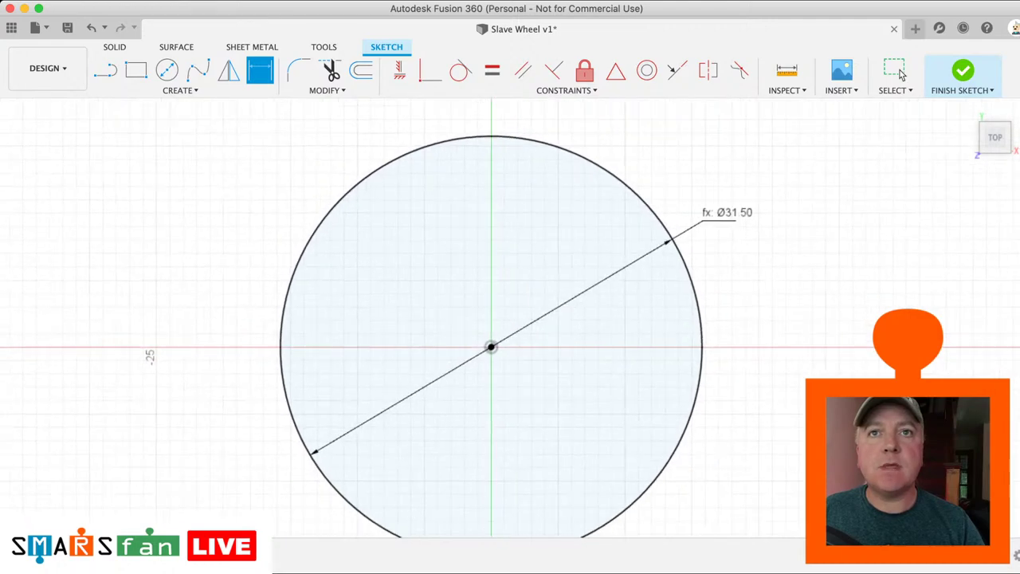
pyautogui.moveTo(454, 323)
pyautogui.mouseDown(button='middle')
pyautogui.moveTo(437, 286)
pyautogui.moveTo(429, 291)
pyautogui.mouseUp(button='middle')
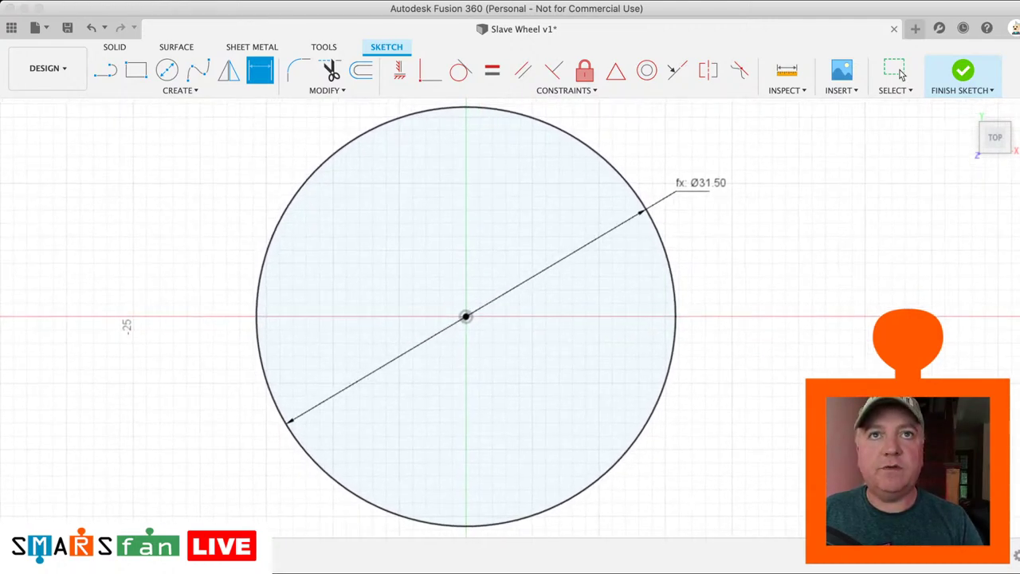
pyautogui.press('o')
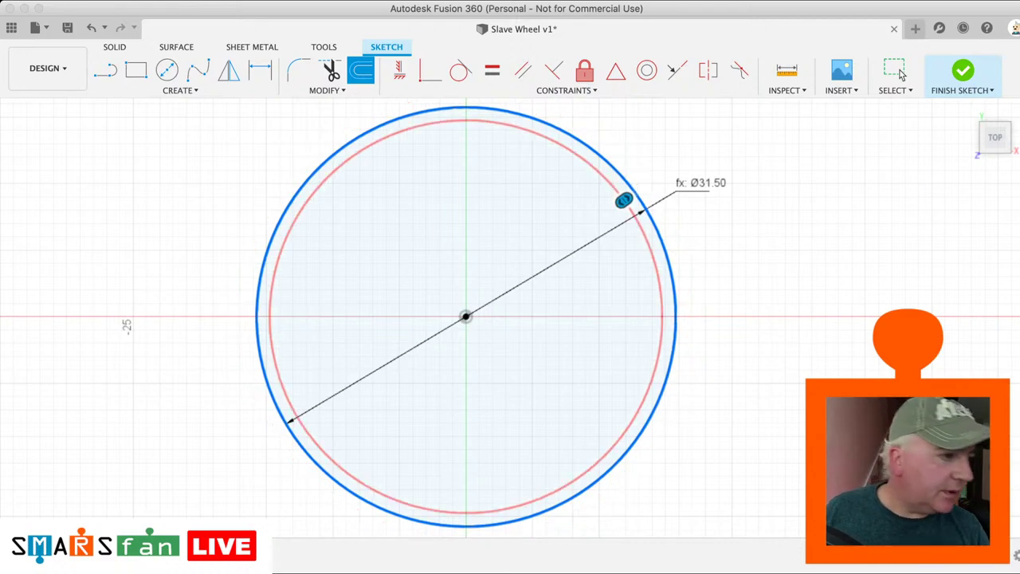
pyautogui.write('2')
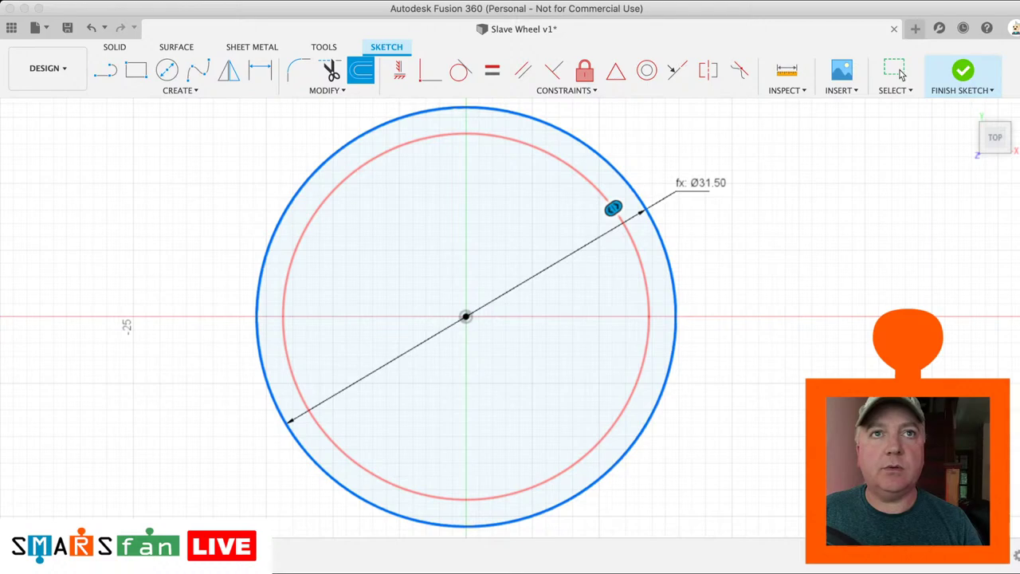
pyautogui.press('x')
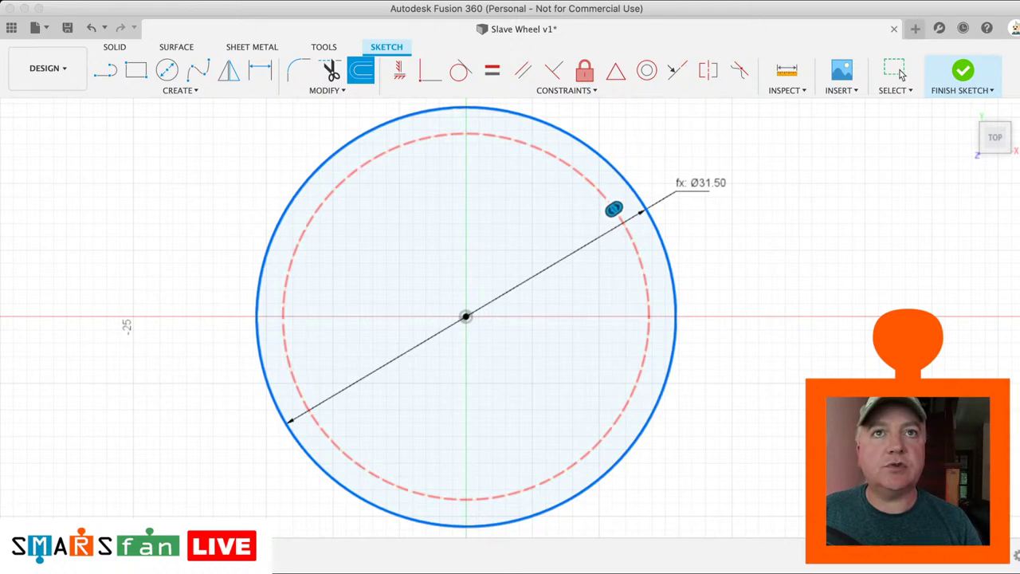
pyautogui.click(899, 70)
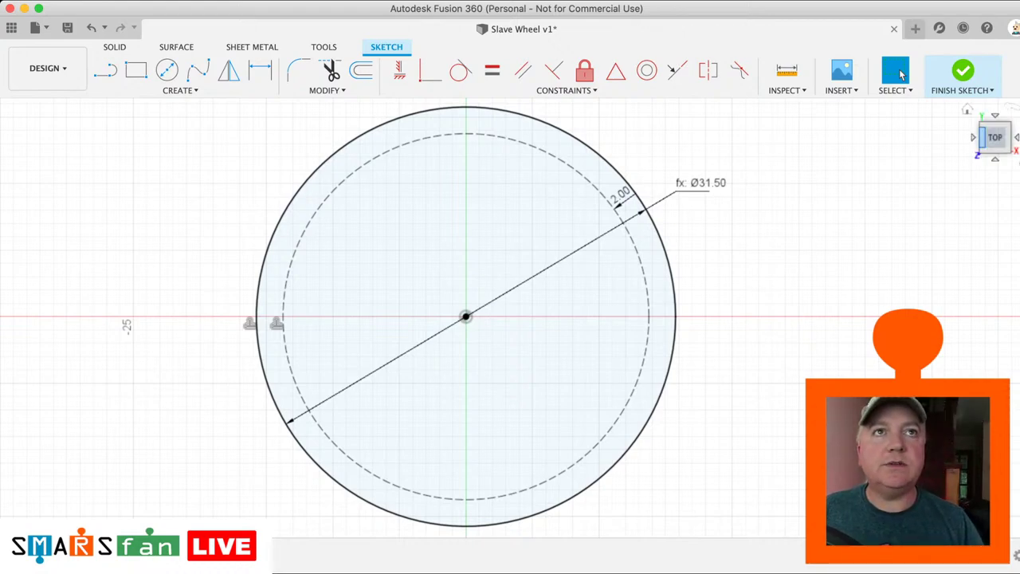
pyautogui.click(962, 71)
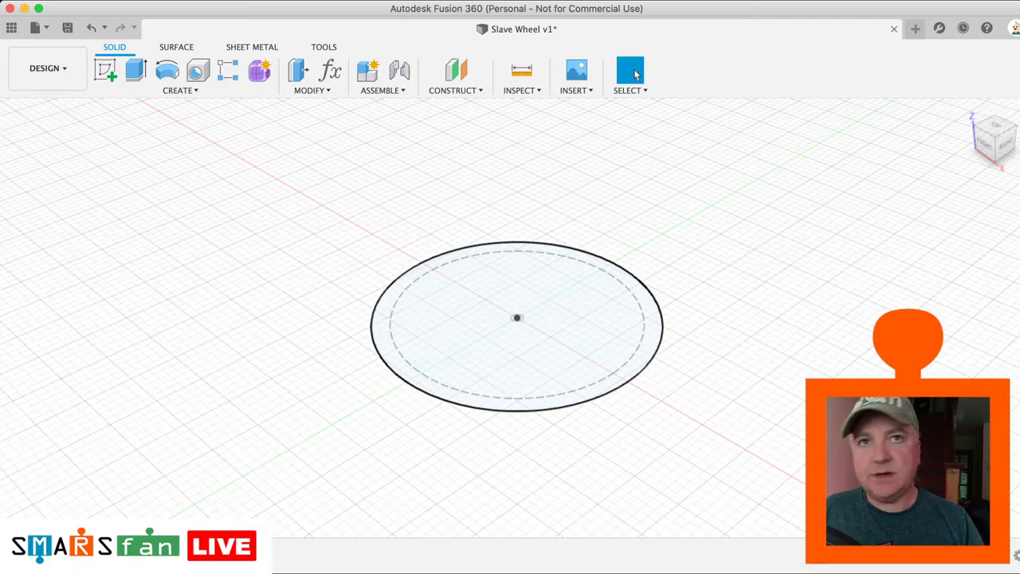
# Step: Extrude the circular profile upward into a solid cylinder
pyautogui.press('q')
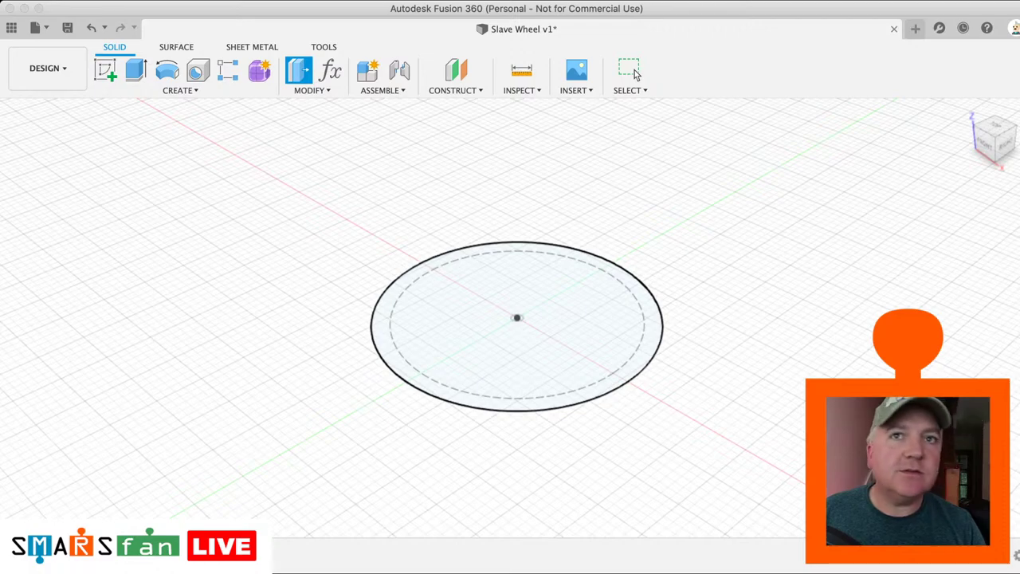
pyautogui.write('e1.6')
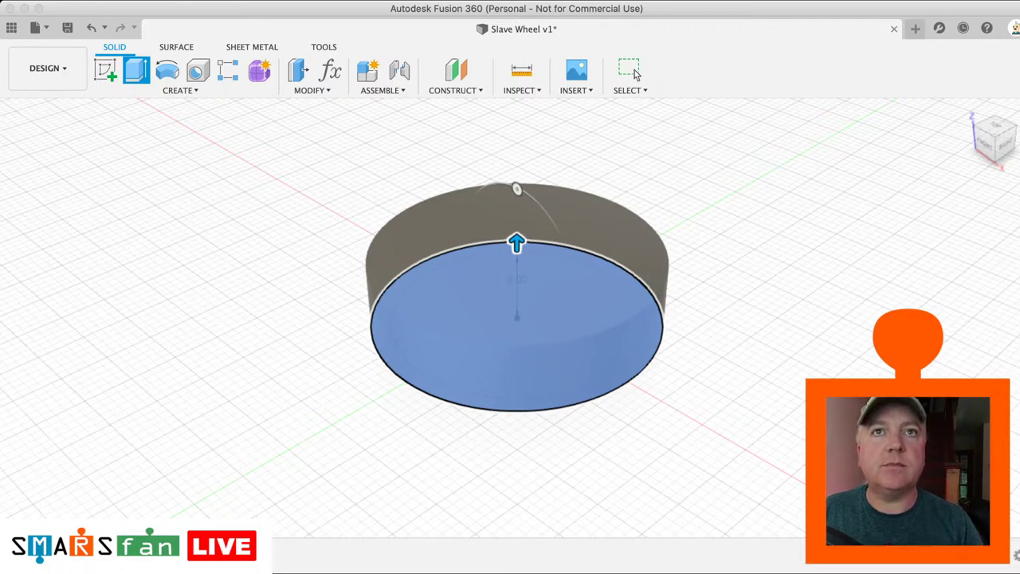
pyautogui.press('Return')
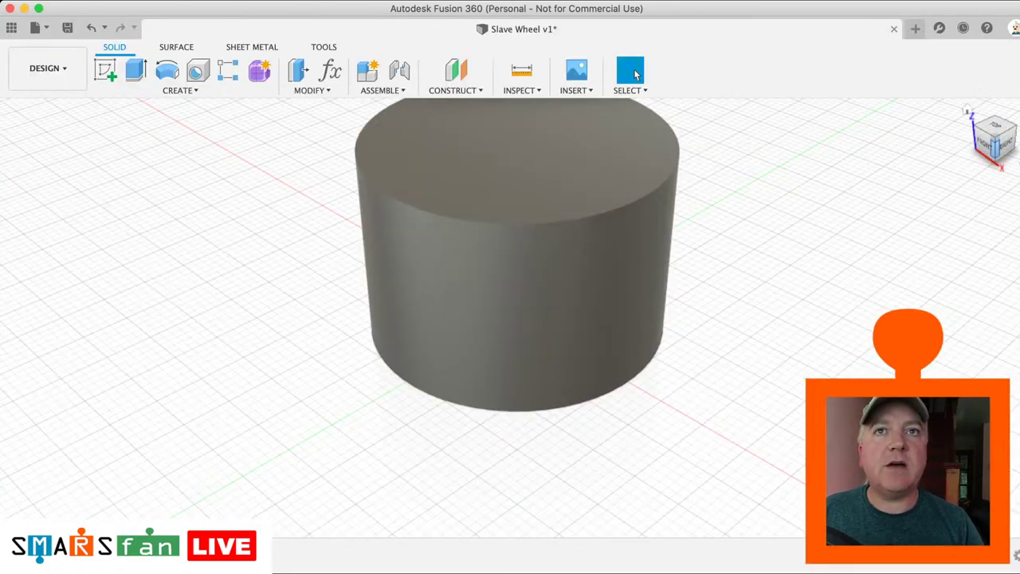
# Step: Start a sketch on the cylinder's upper flat face and project that face's outline into it
pyautogui.moveTo(995, 146)
pyautogui.mouseDown()
pyautogui.moveTo(986, 180)
pyautogui.moveTo(994, 133)
pyautogui.mouseUp()
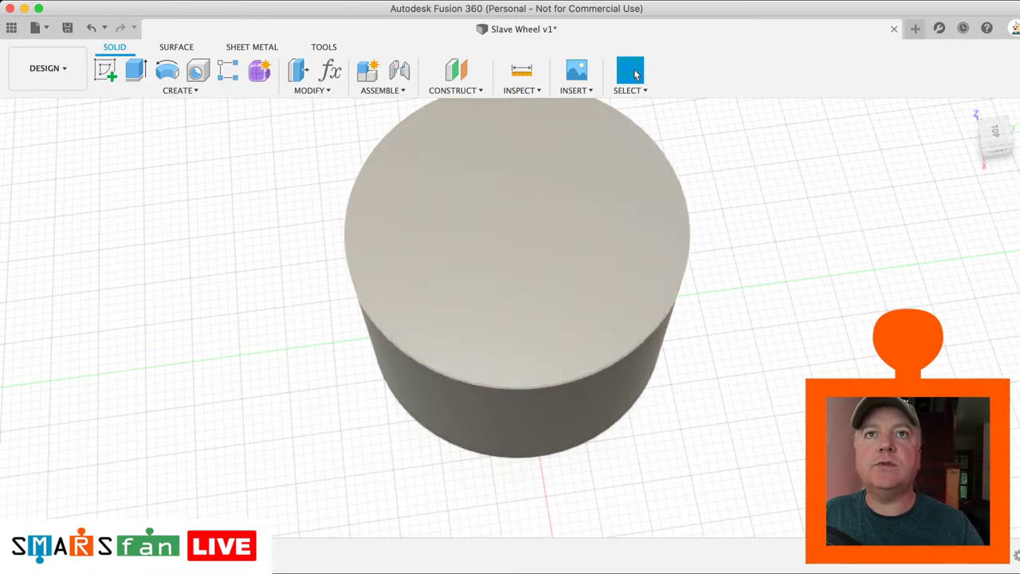
pyautogui.click(516, 243)
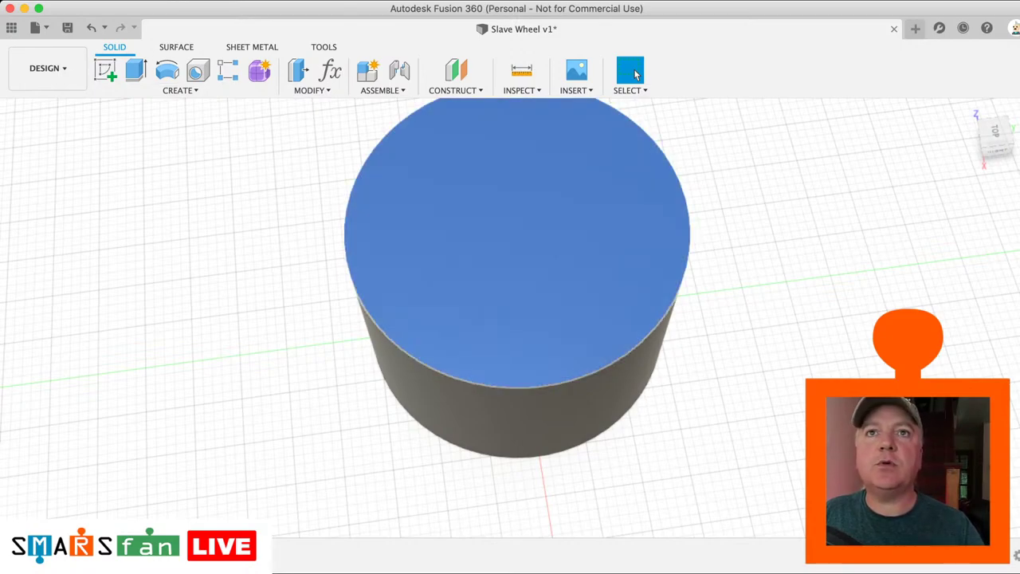
pyautogui.click(106, 71)
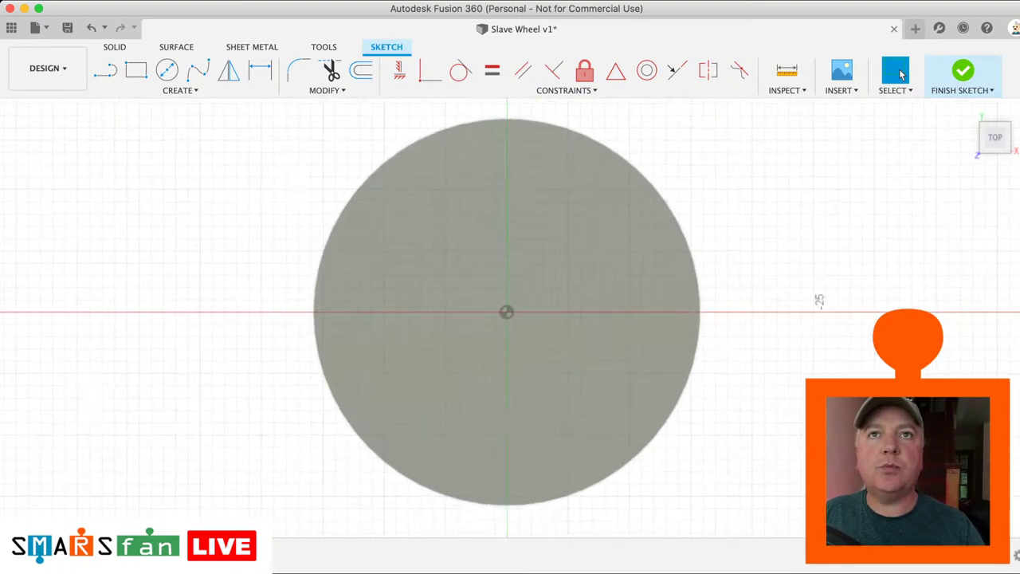
pyautogui.click(370, 175)
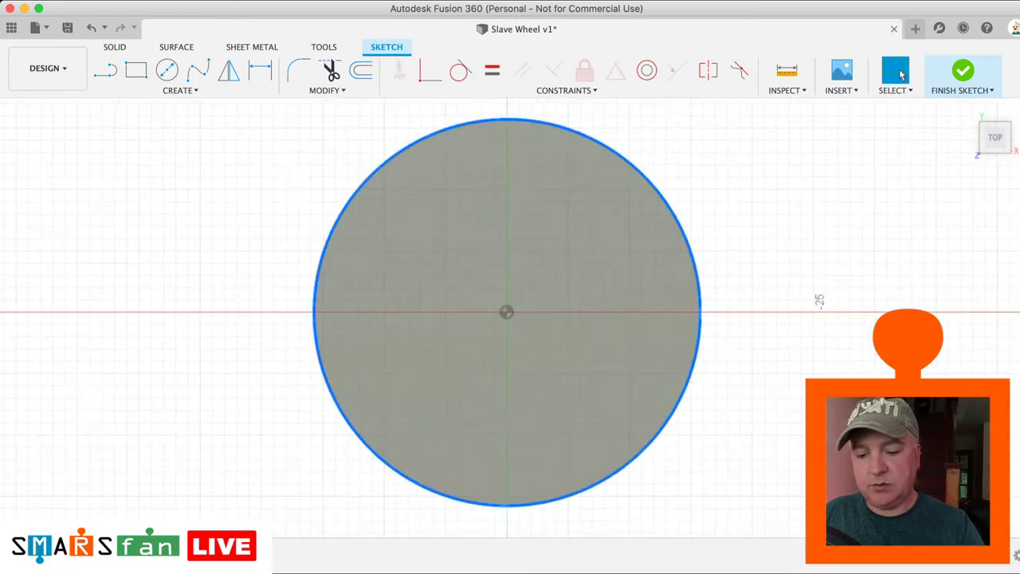
pyautogui.click(900, 74)
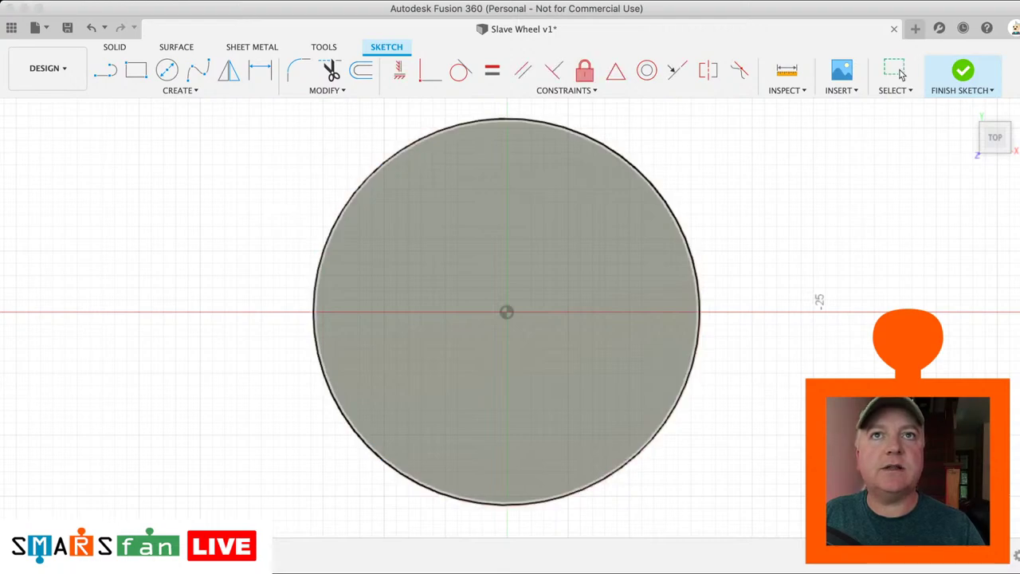
pyautogui.click(507, 312)
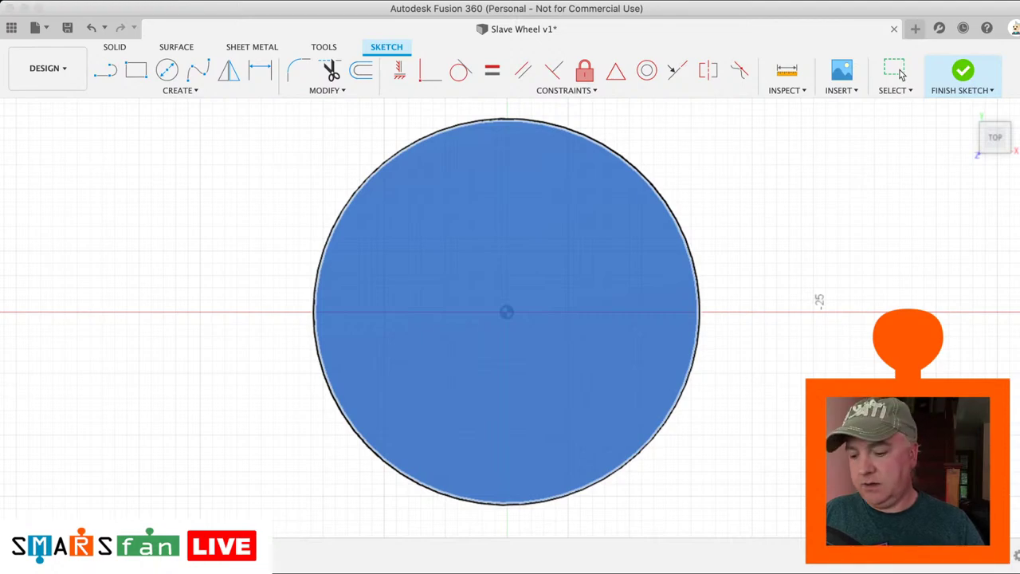
# Step: Draw a circle centred on the origin, reaching out to the cylinder's outer edge
pyautogui.press('c')
pyautogui.click(507, 311)
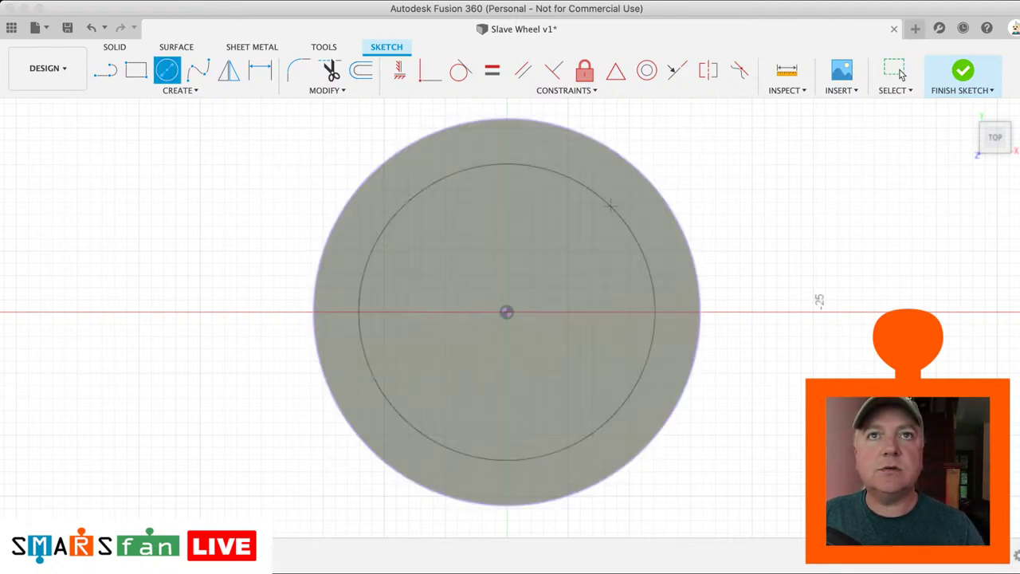
pyautogui.click(637, 169)
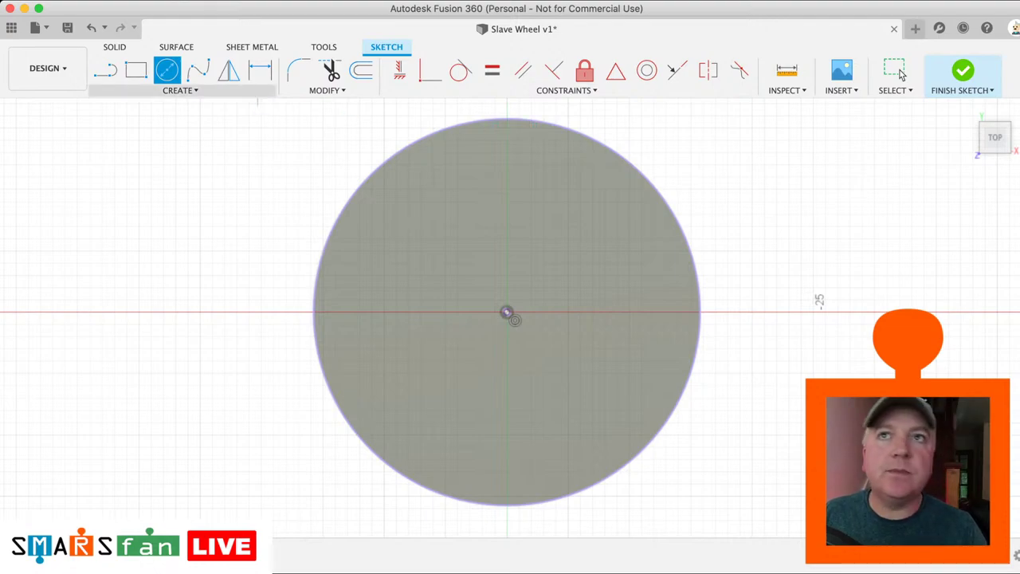
# Step: Draw an inscribed eight-sided polygon centred on the origin with a radius of about 8 mm
pyautogui.click(179, 90)
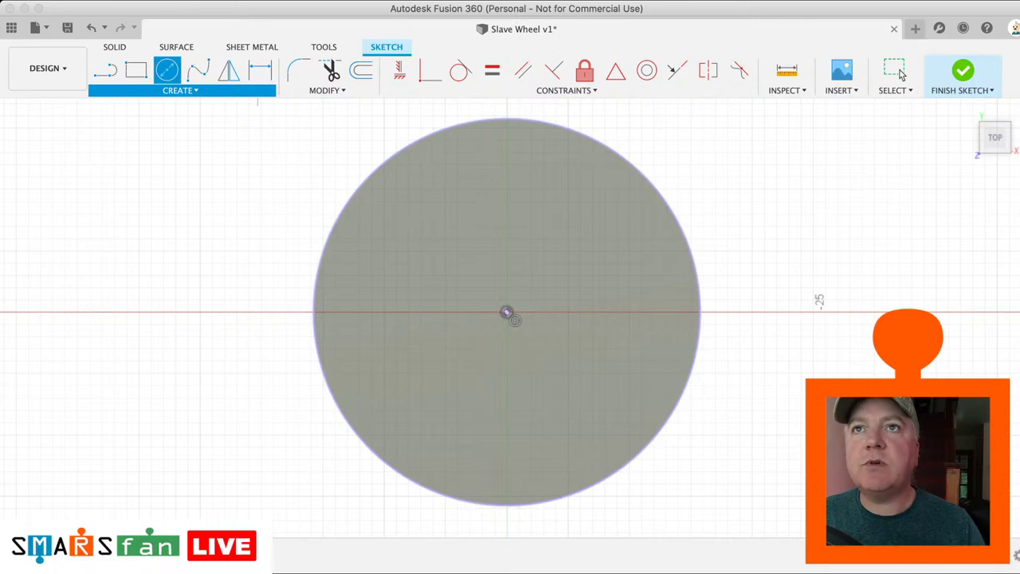
pyautogui.click(324, 189)
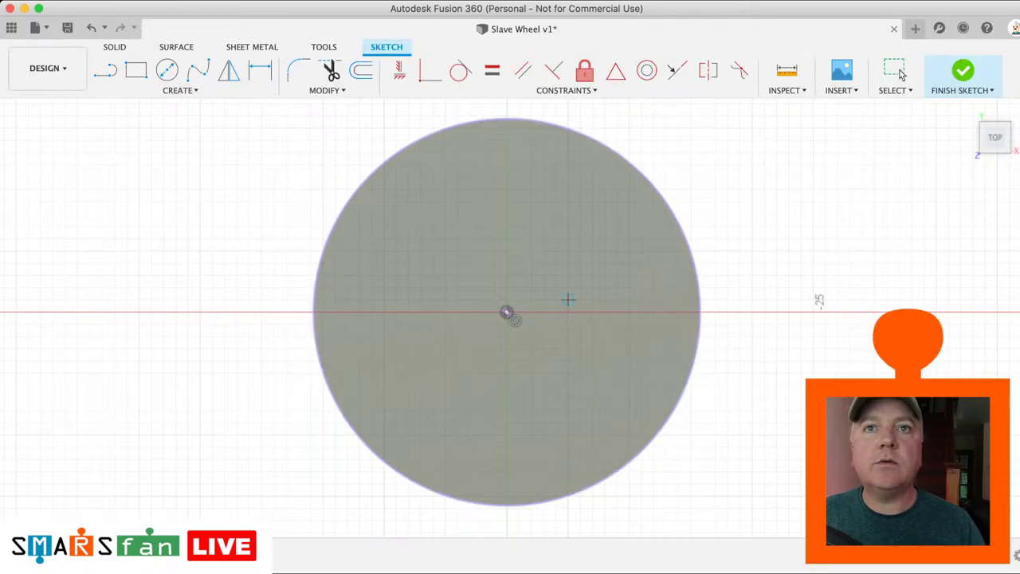
pyautogui.click(506, 312)
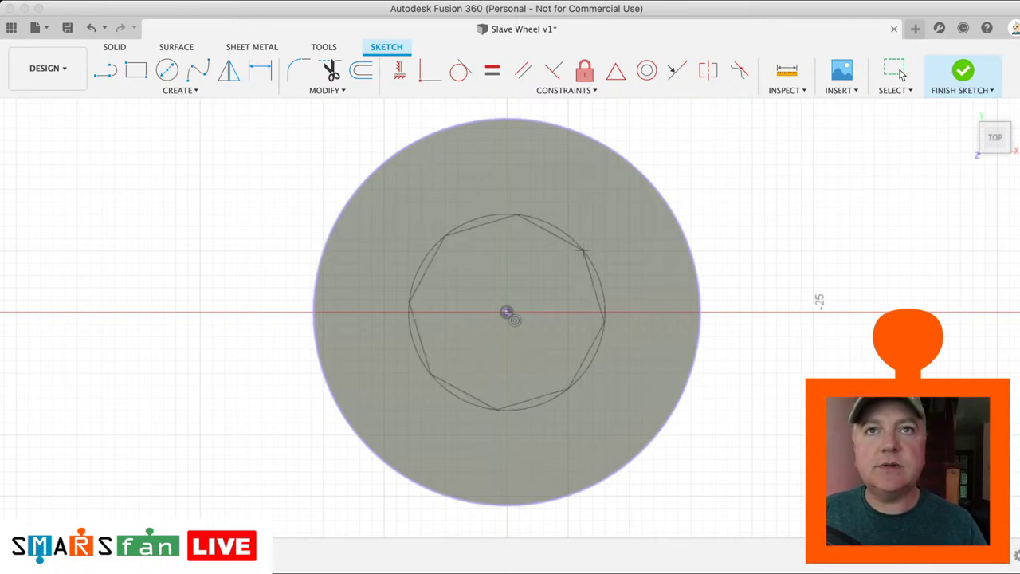
pyautogui.click(554, 227)
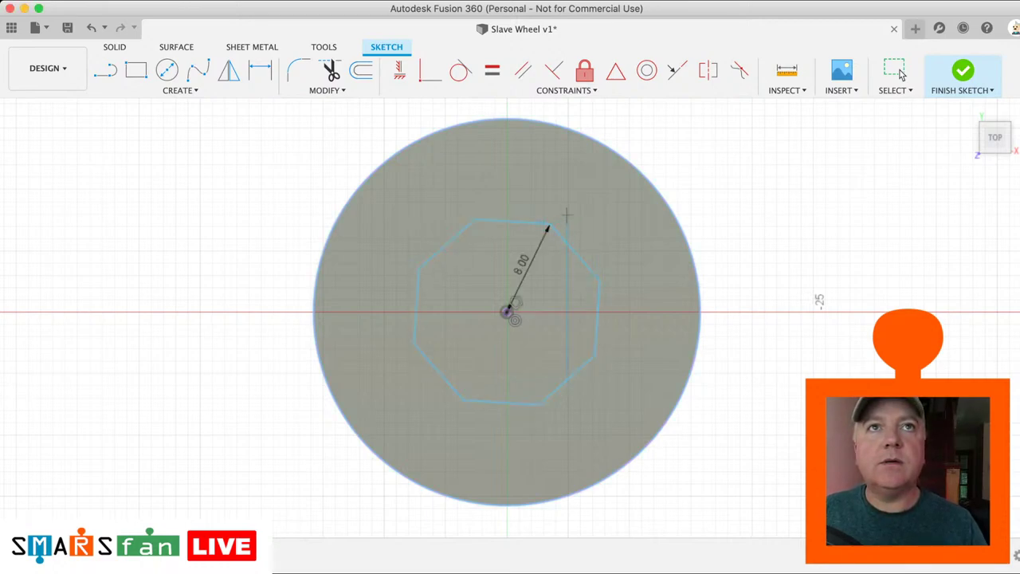
# Step: Undo the eight-sided polygon centred on the origin
pyautogui.click(899, 70)
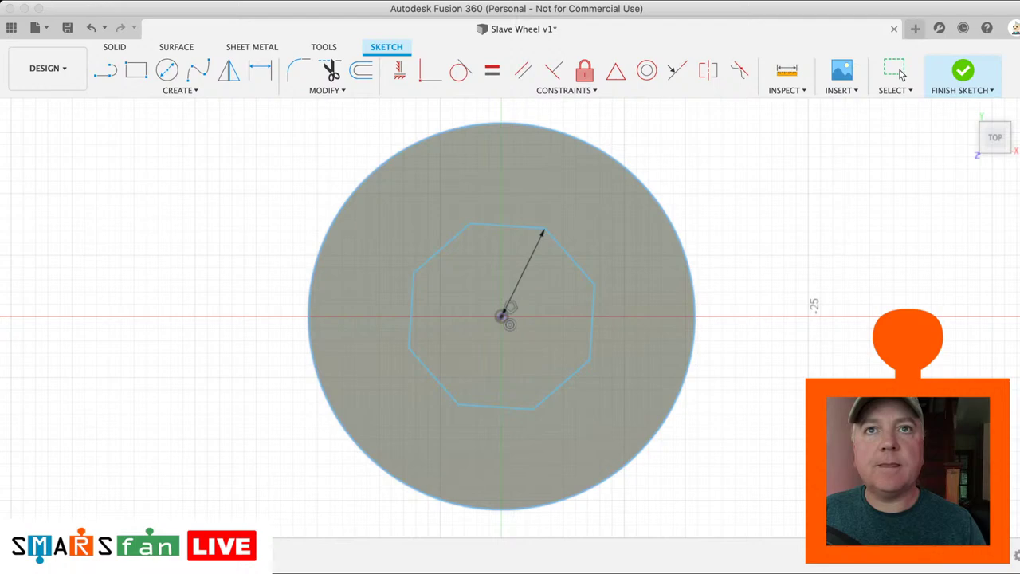
pyautogui.click(899, 71)
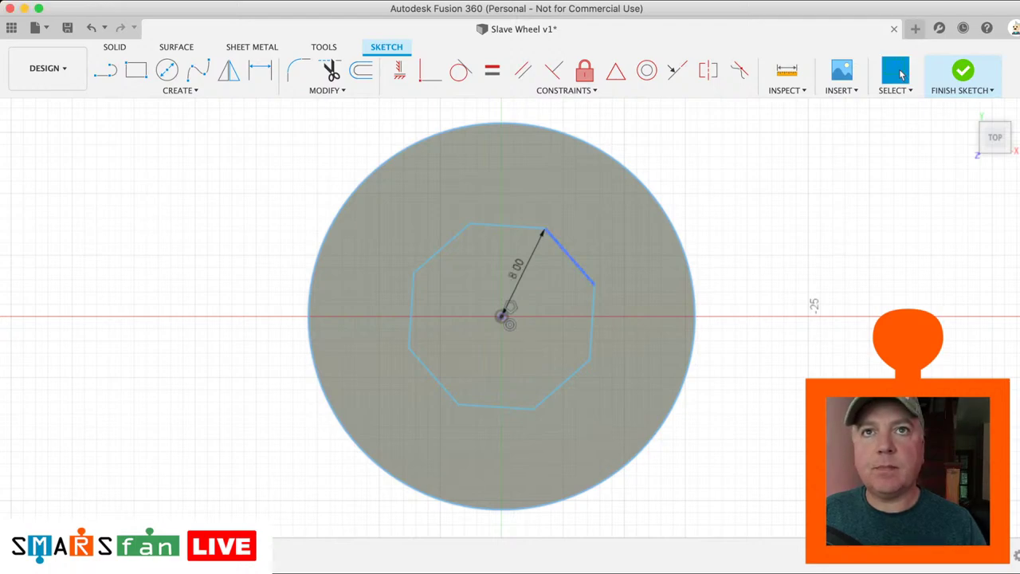
pyautogui.moveTo(517, 269); pyautogui.dragTo(536, 237)
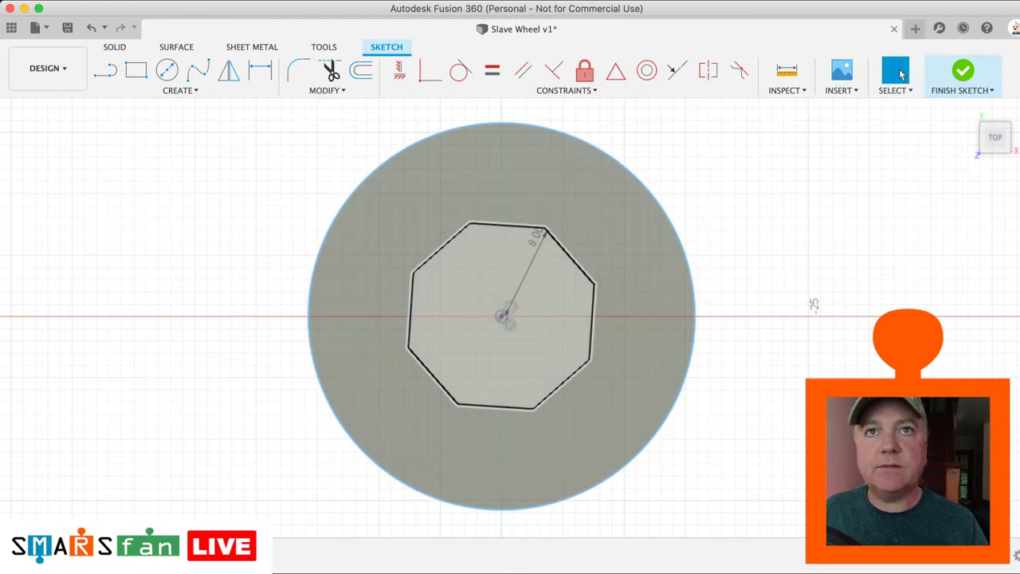
pyautogui.press('super+z')
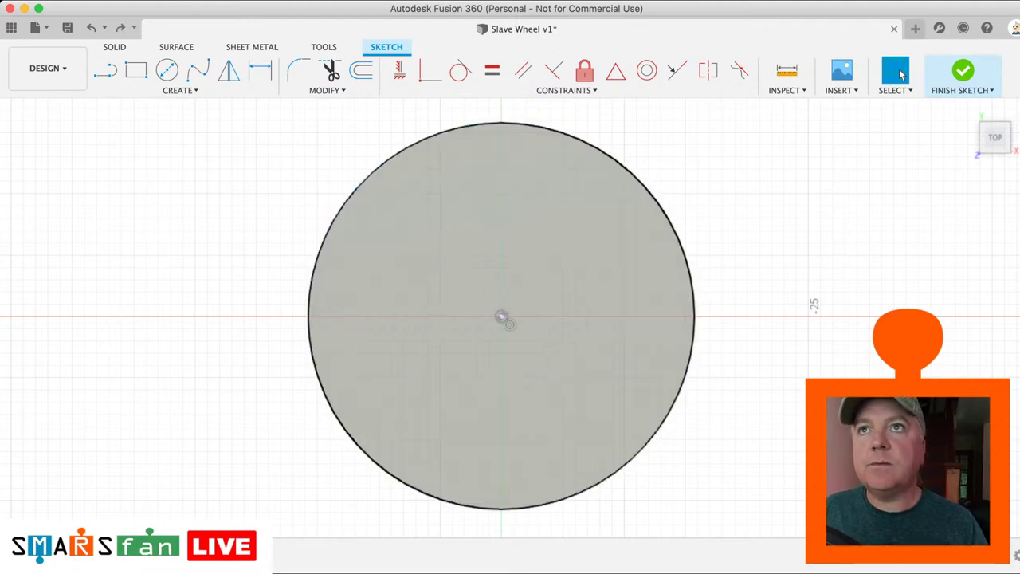
pyautogui.press('super+z')
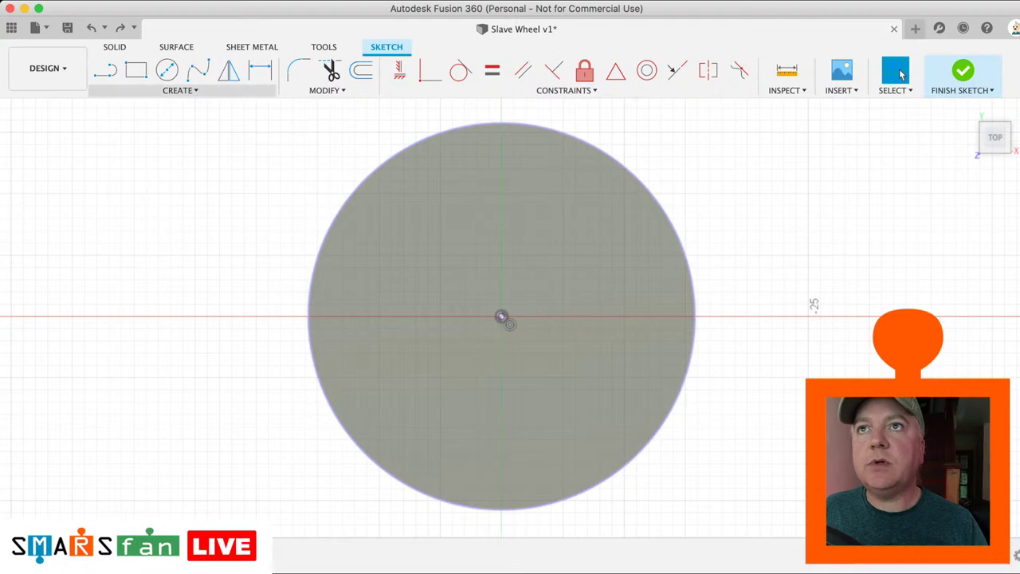
pyautogui.click(181, 90)
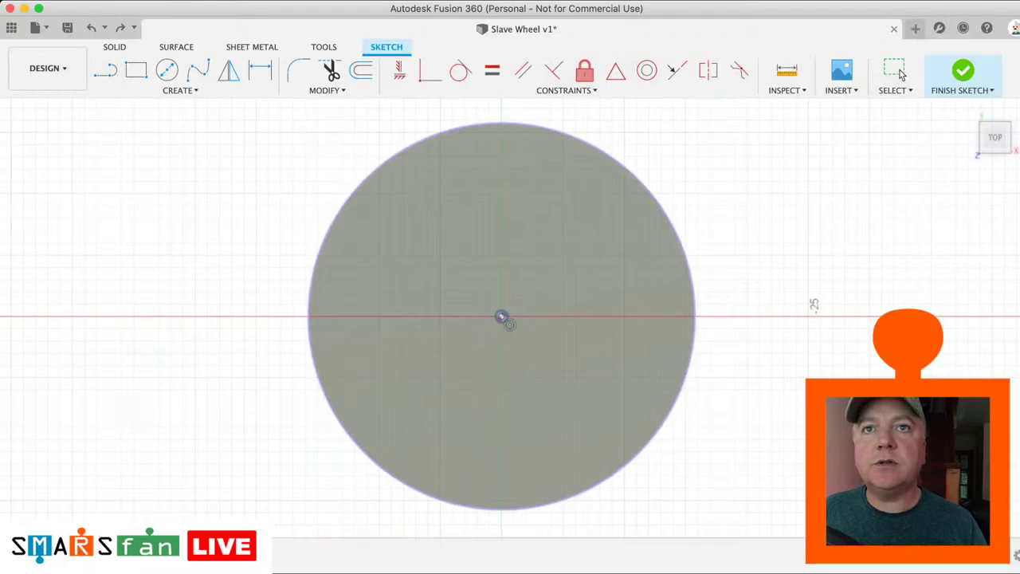
pyautogui.click(501, 316)
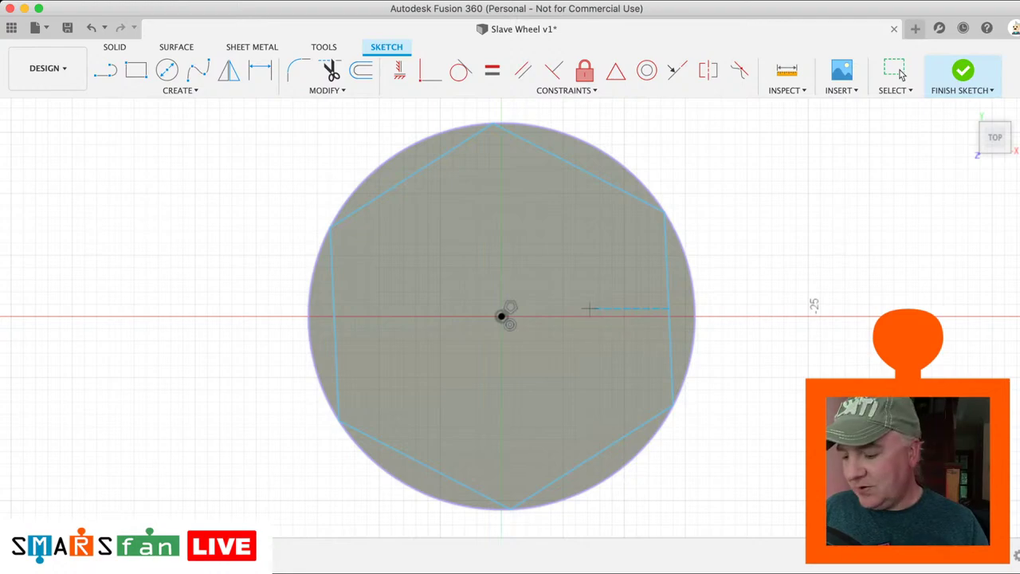
pyautogui.click(900, 70)
pyautogui.press('super+z')
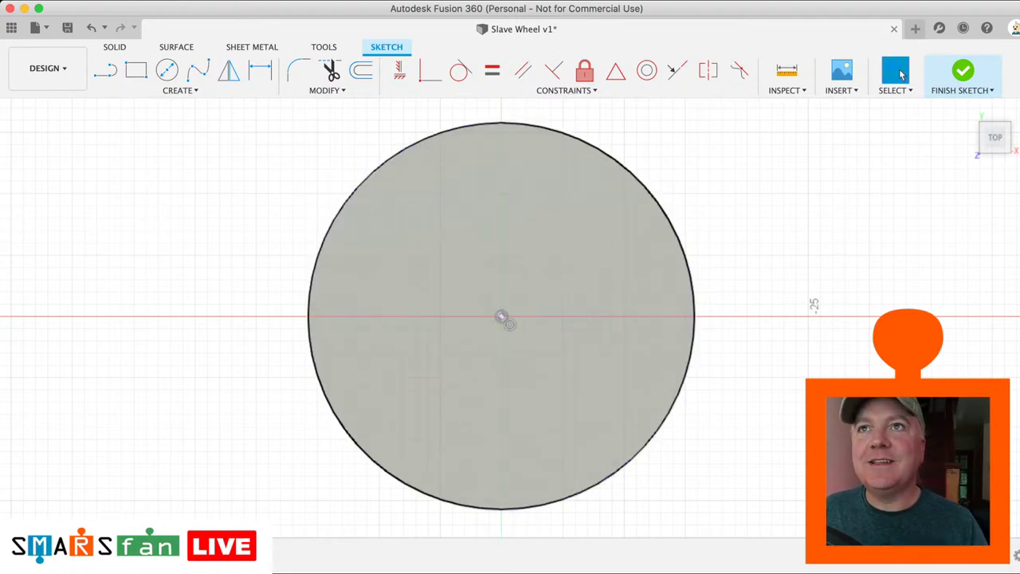
pyautogui.press('c')
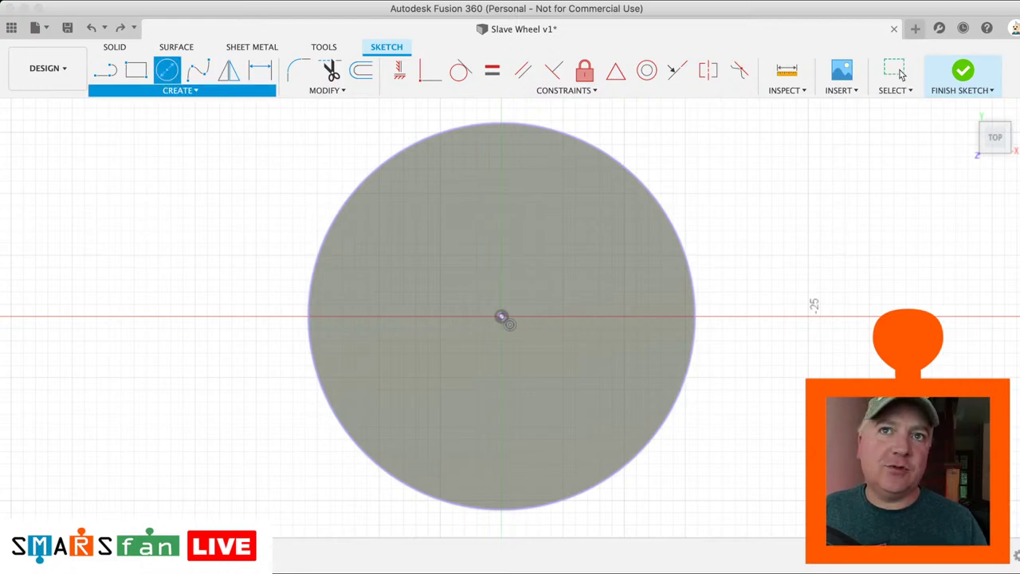
pyautogui.press('Escape')
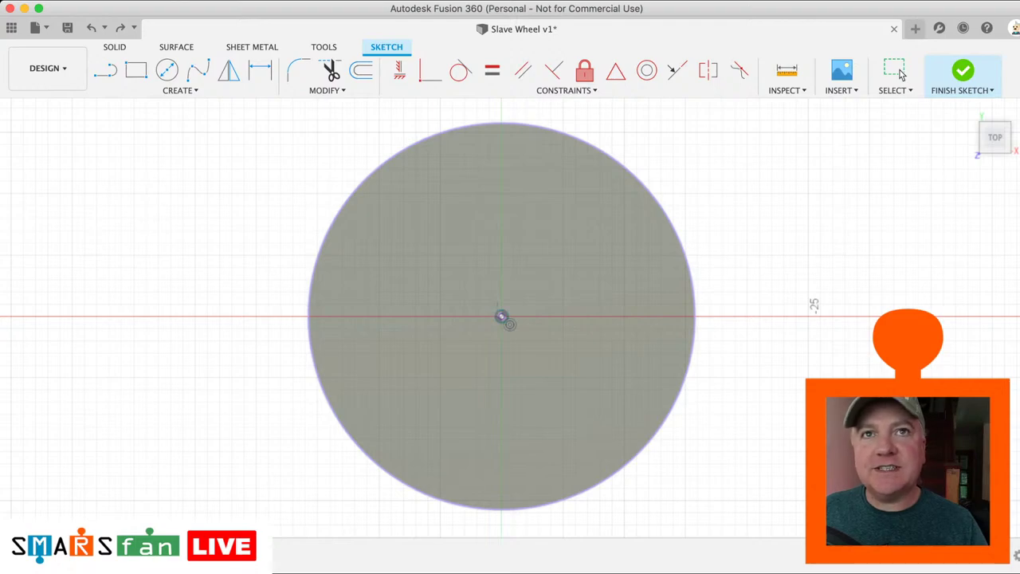
# Step: Draw an inscribed polygon with 8 sides, centred on the origin and with its corners reaching the cylinder's outer edge
pyautogui.press('super+shift+z')
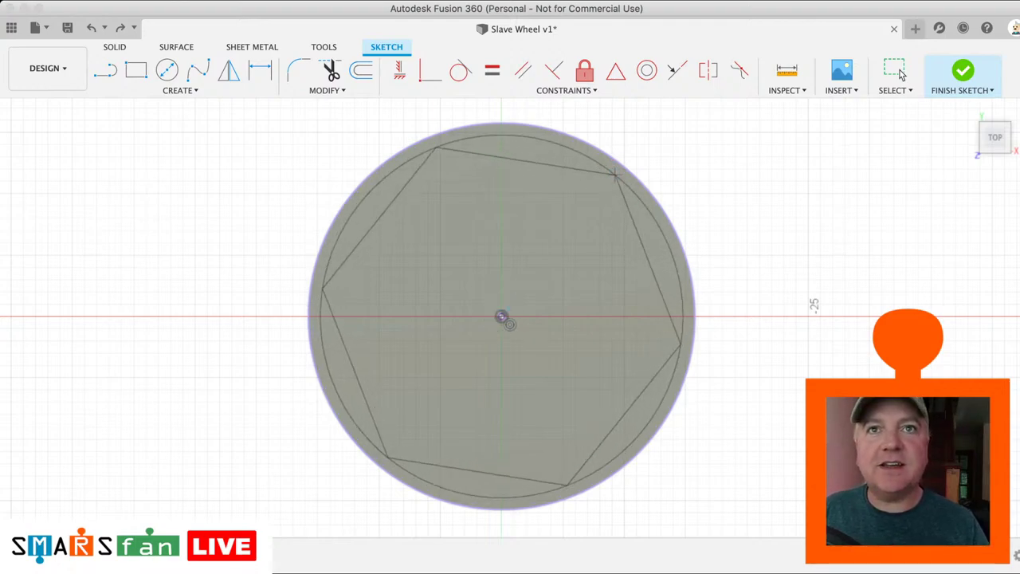
pyautogui.write('8')
pyautogui.press('super+shift+z')
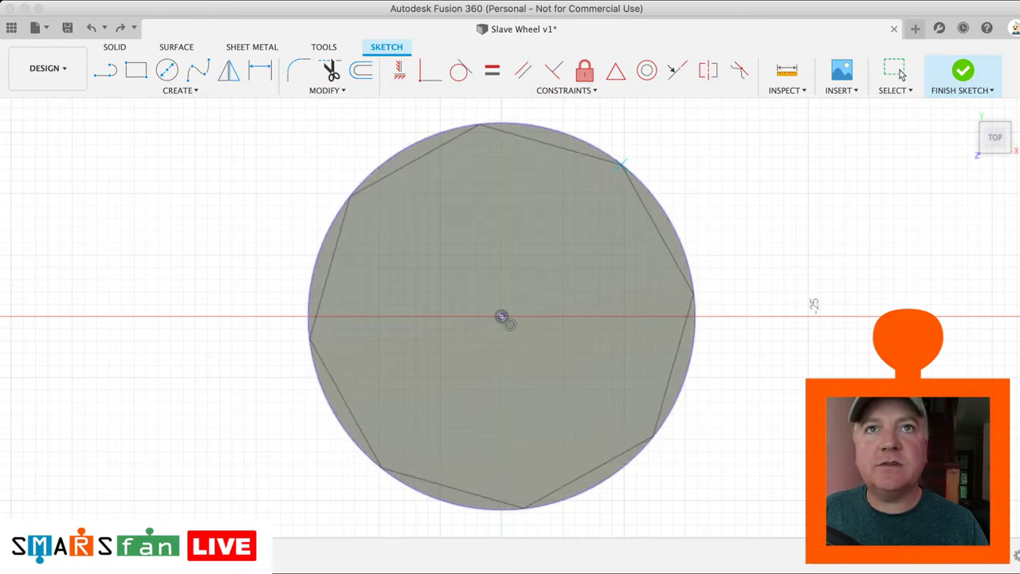
pyautogui.hscroll(1, 608, 157)
pyautogui.press('super+shift+z')
pyautogui.press('super+shift+z')
pyautogui.press('super+shift+z')
pyautogui.press('super+shift+z')
pyautogui.press('super+shift+z')
pyautogui.press('super+shift+z')
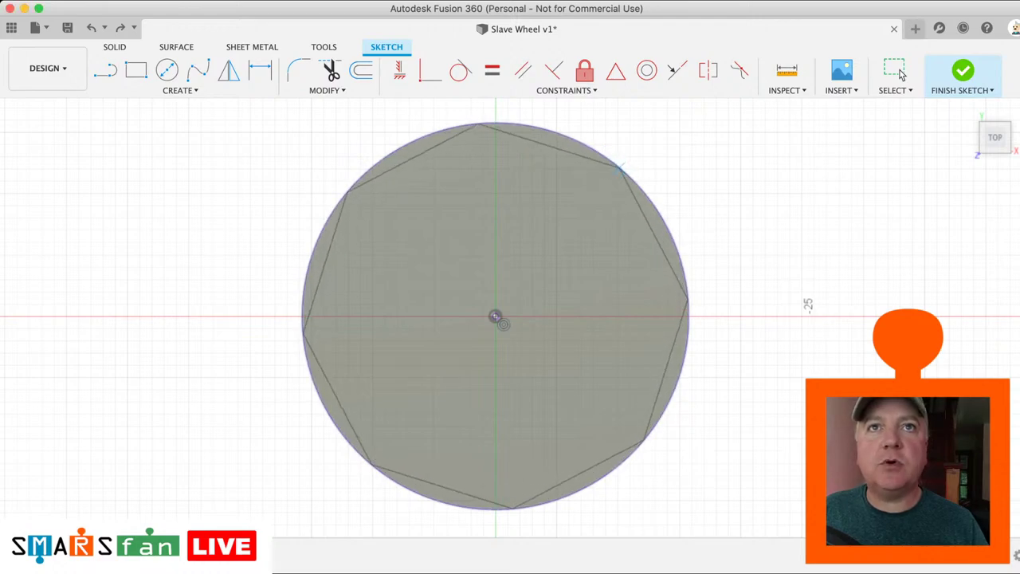
pyautogui.press('super+shift+z')
pyautogui.press('super+shift+z')
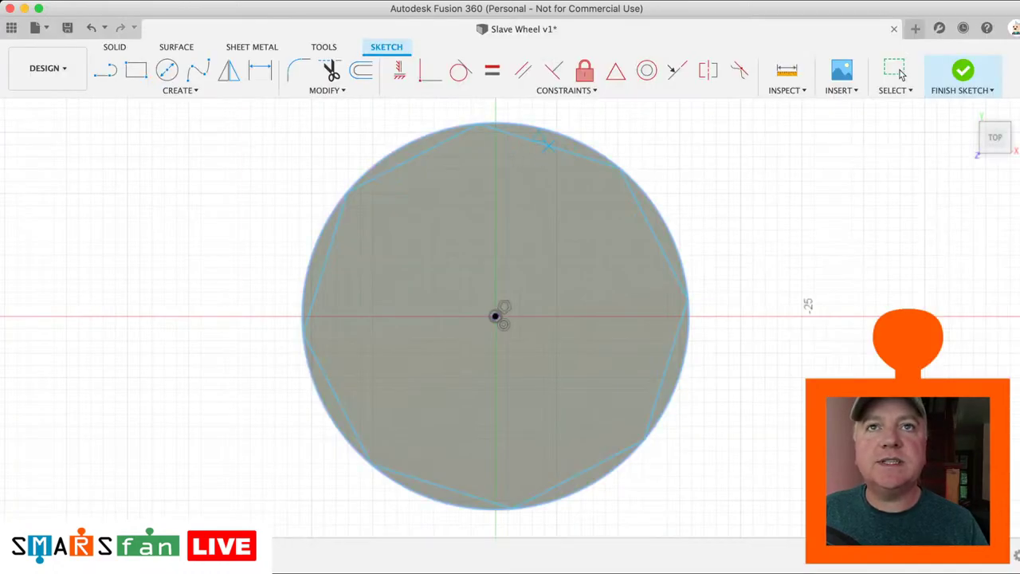
# Step: Constrain the octagon's uppermost edge to be horizontal
pyautogui.press('super+shift+z')
pyautogui.press('super+shift+z')
pyautogui.press('super+shift+z')
pyautogui.press('super+shift+z')
pyautogui.press('super+shift+z')
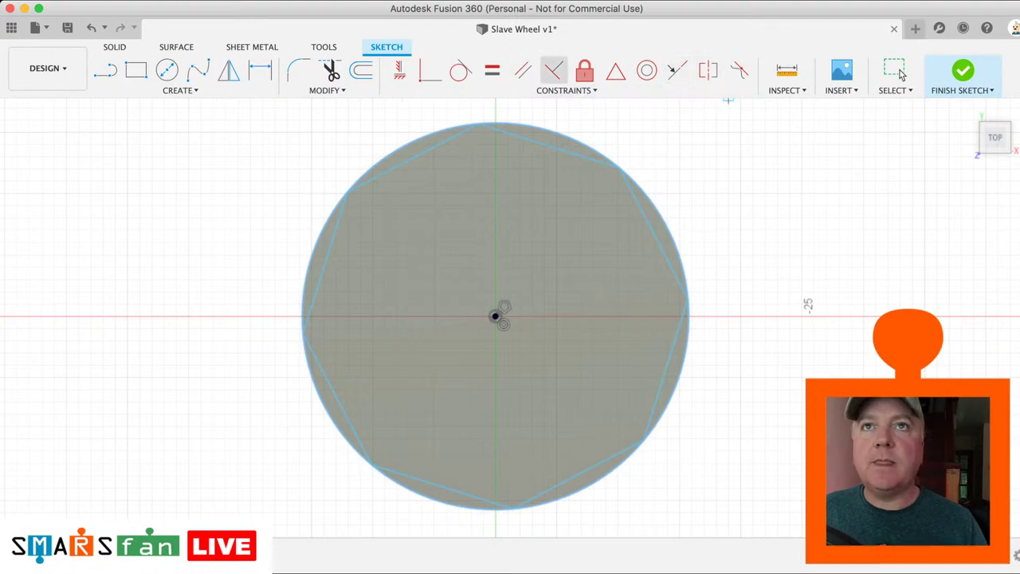
pyautogui.press('super+shift+z')
pyautogui.press('super+shift+z')
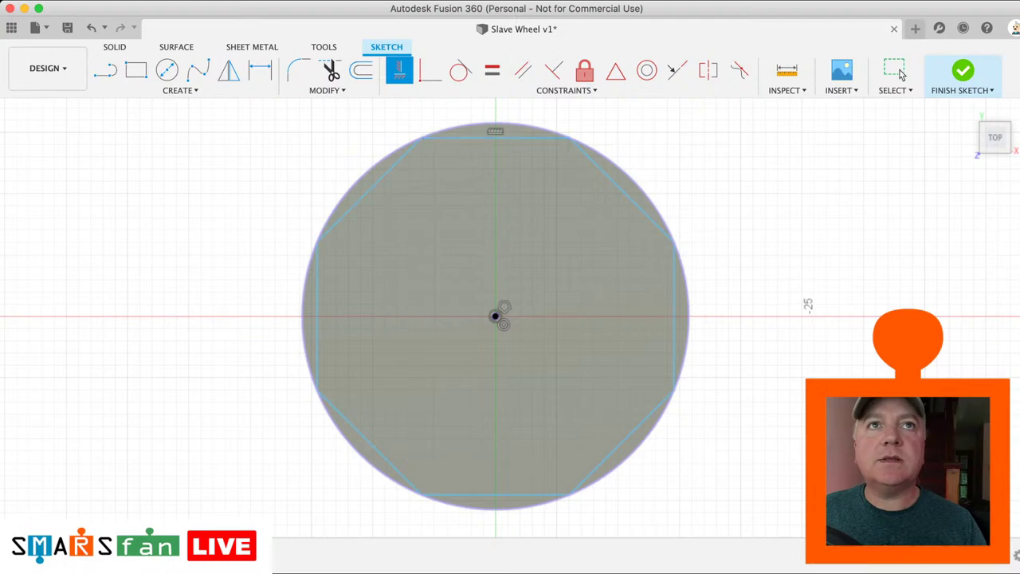
pyautogui.click(899, 72)
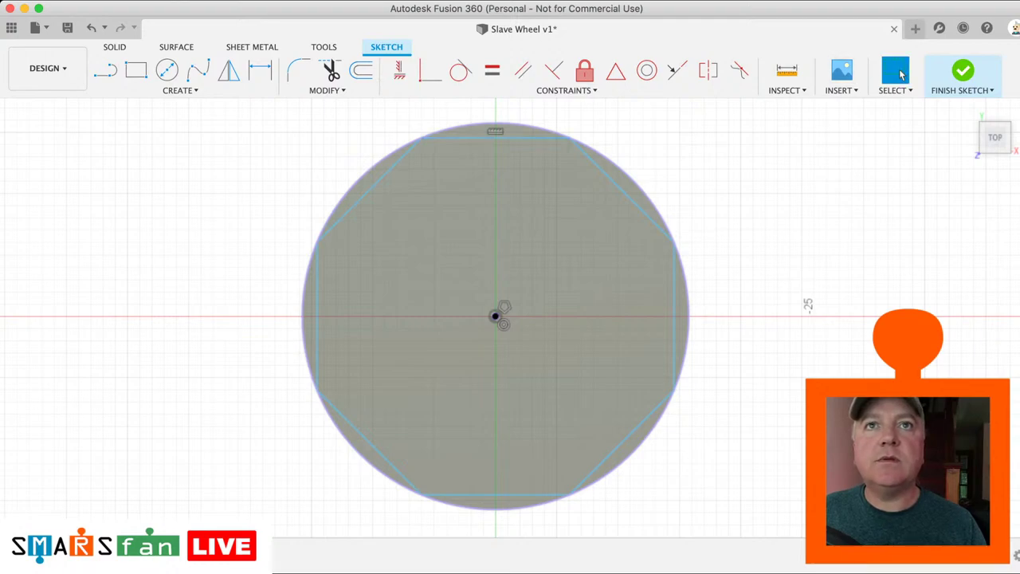
# Step: Make an upper corner of the octagon coincident with the outer circle and set that circle's diameter to 31.50 mm through a parameter
pyautogui.press('super+shift+z')
pyautogui.press('super+shift+z')
pyautogui.press('super+shift+z')
pyautogui.press('super+shift+z')
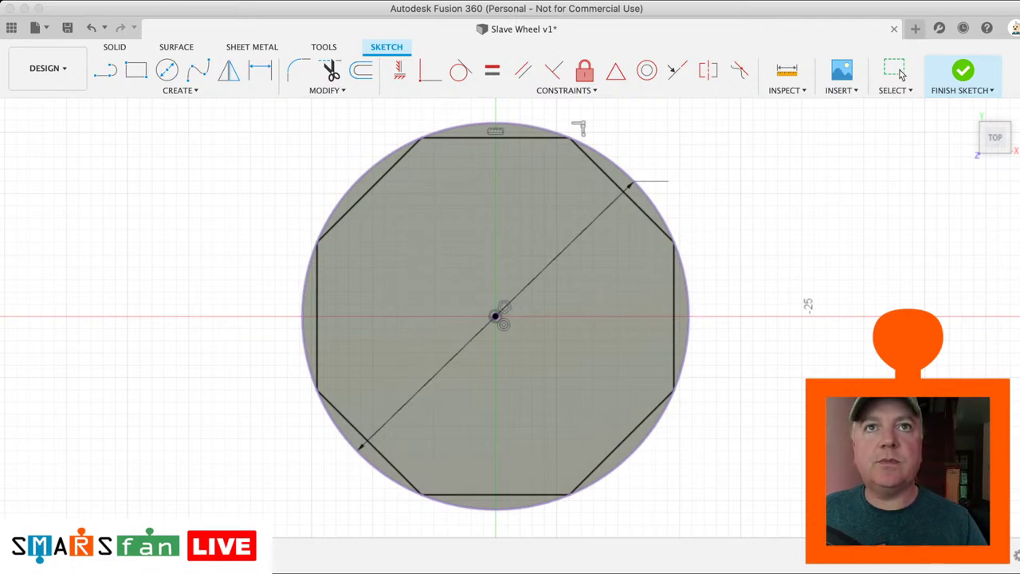
pyautogui.press('super+shift+z')
pyautogui.press('super+z')
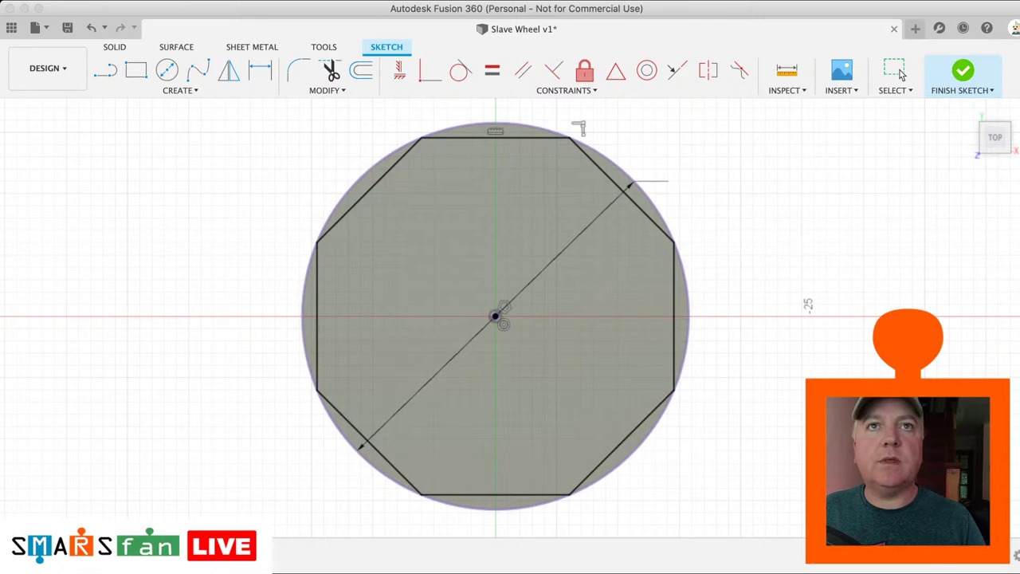
pyautogui.press('super+shift+z')
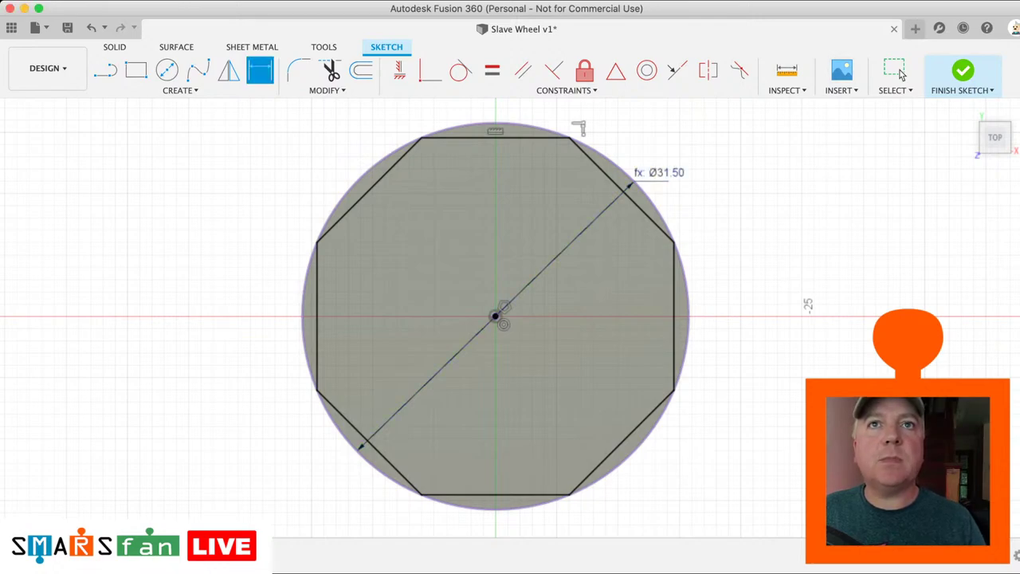
pyautogui.click(900, 70)
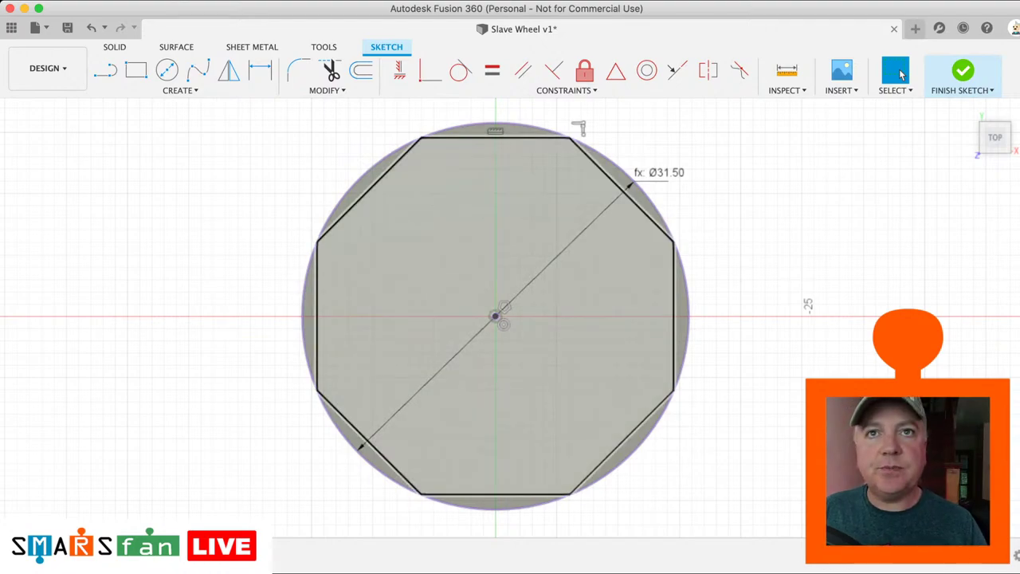
# Step: Draw a circle centred on the origin inside the octagon, dimension its diameter to 16 mm and finish the sketch
pyautogui.press('c')
pyautogui.click(495, 316)
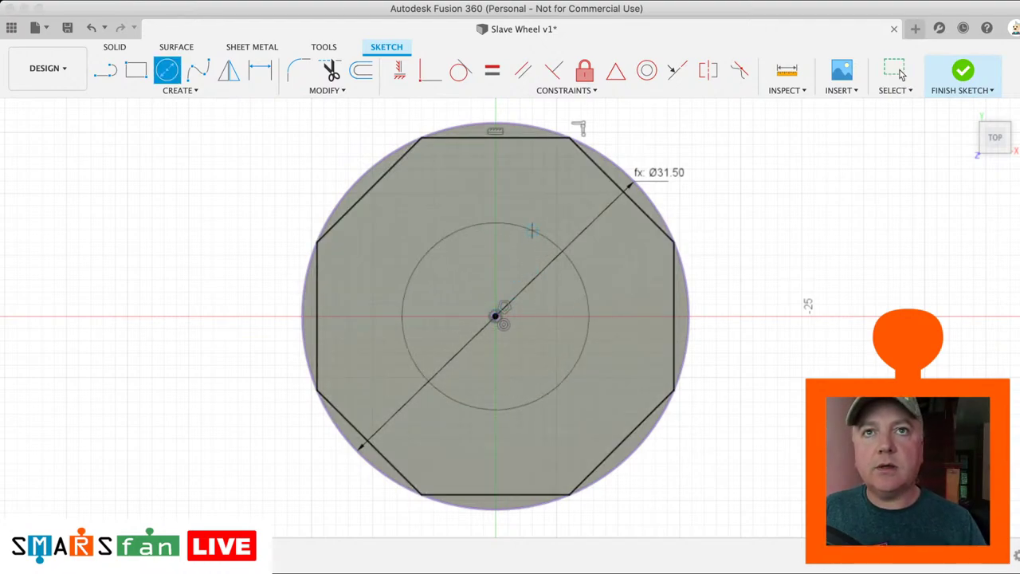
pyautogui.press('d')
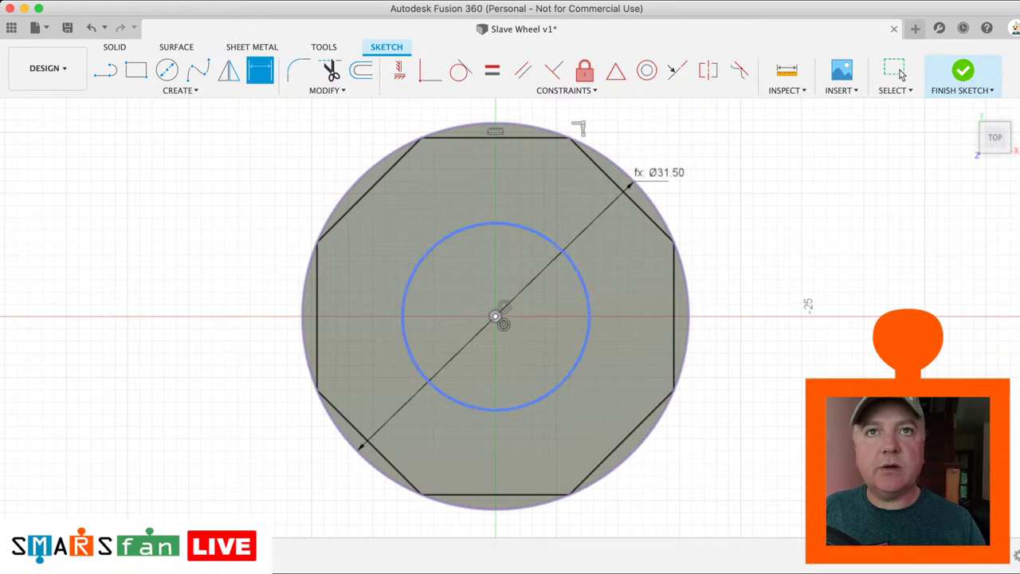
pyautogui.click(583, 285)
pyautogui.click(638, 267)
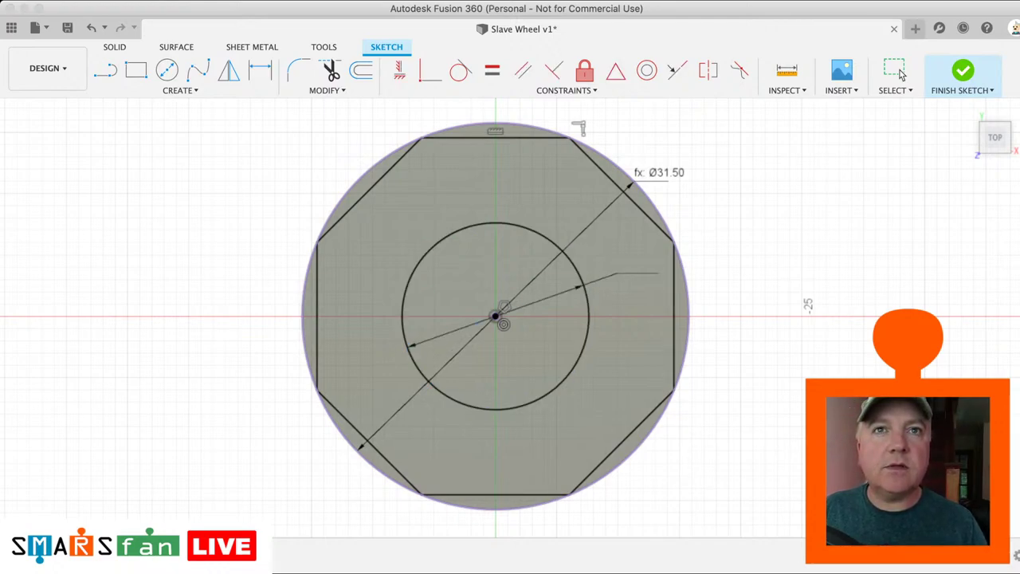
pyautogui.write('16')
pyautogui.press('Return')
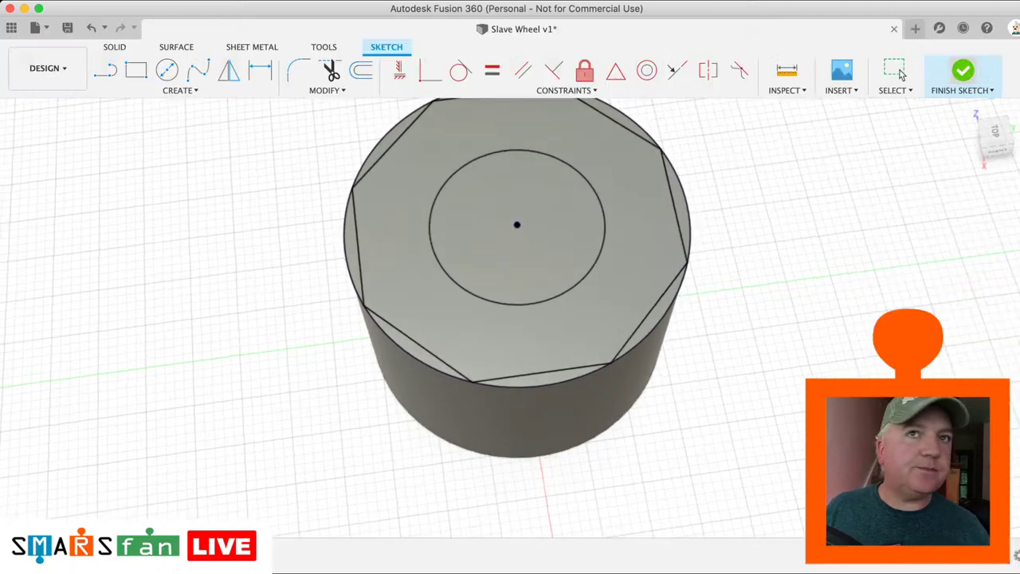
pyautogui.click(962, 72)
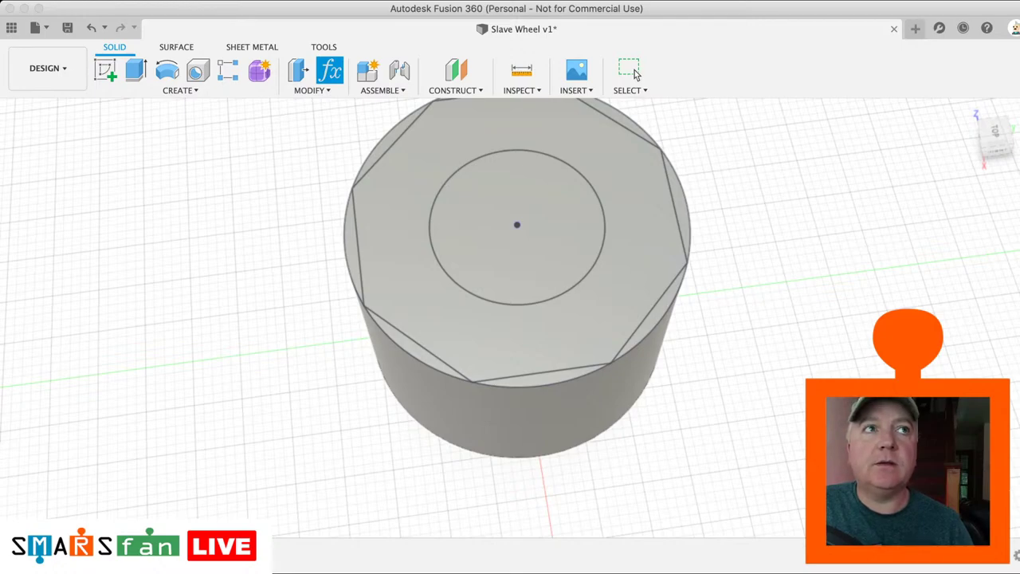
# Step: Review the design's parameters and inspect the cylinder with its octagon and inner circle from above and from the sides
pyautogui.click(634, 70)
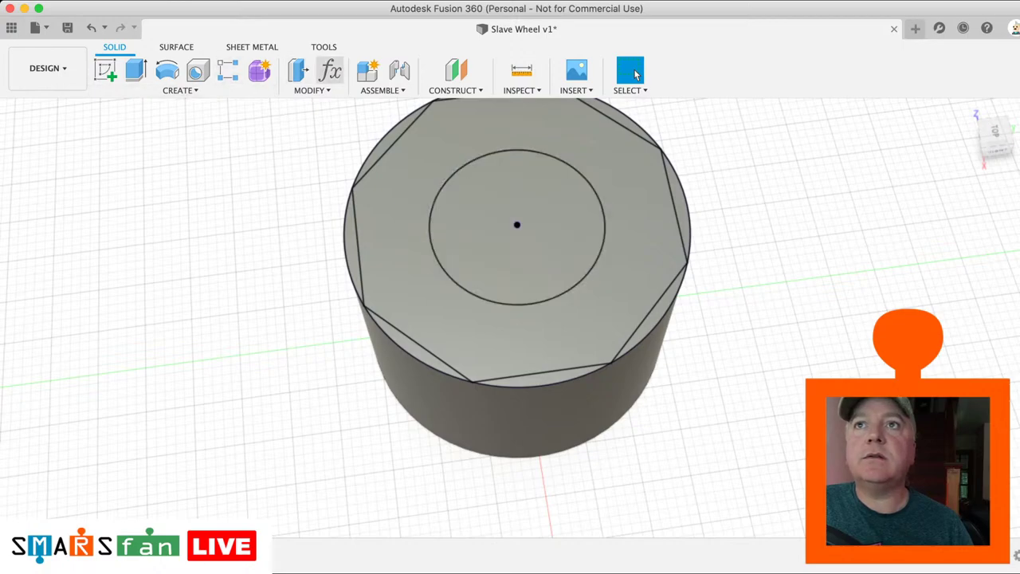
pyautogui.click(329, 70)
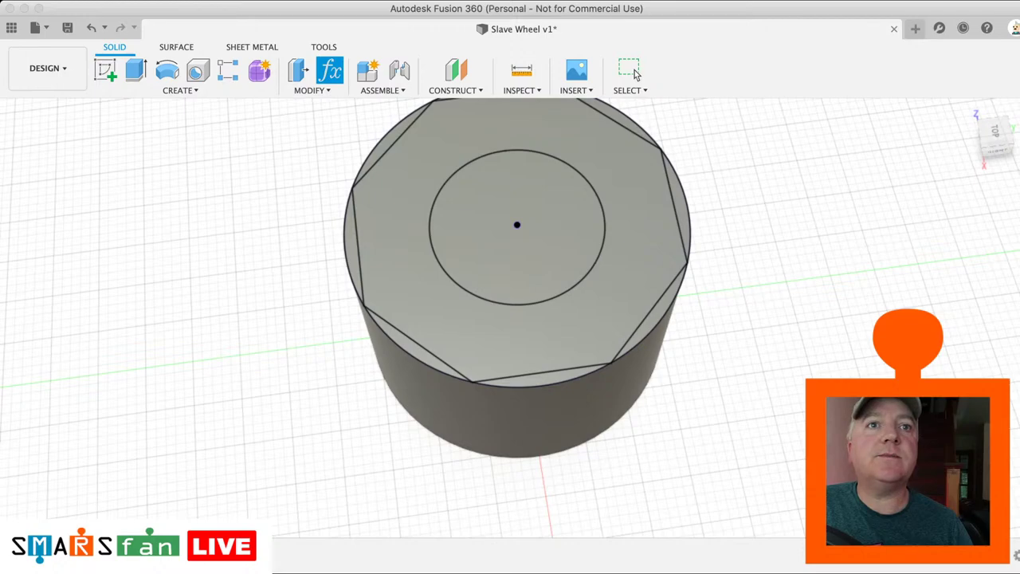
pyautogui.click(634, 68)
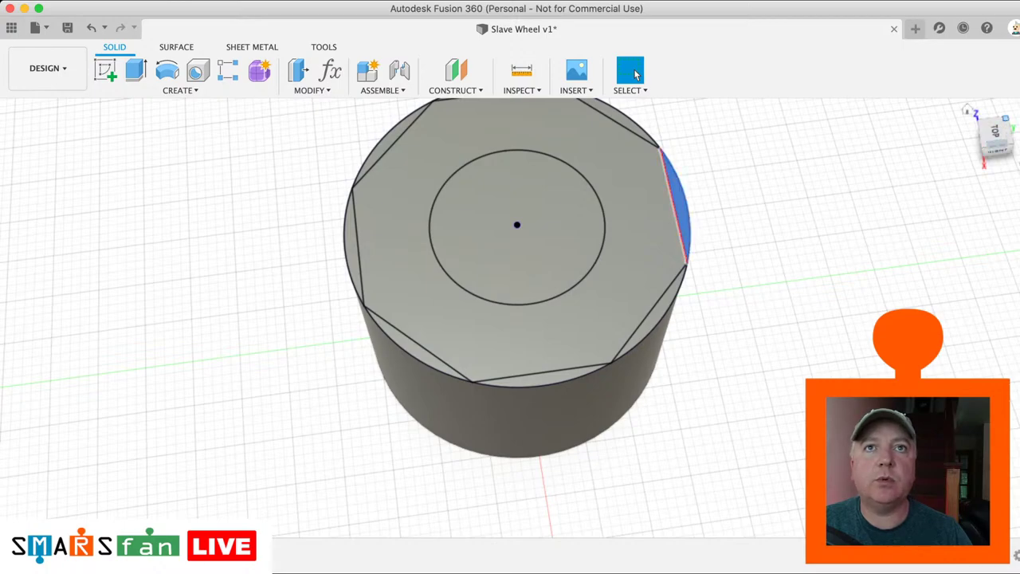
pyautogui.moveTo(675, 207)
pyautogui.keyDown('shift'); pyautogui.mouseDown(button='middle')
pyautogui.moveTo(669, 263)
pyautogui.moveTo(609, 302)
pyautogui.moveTo(553, 247)
pyautogui.mouseUp(button='middle'); pyautogui.keyUp('shift')
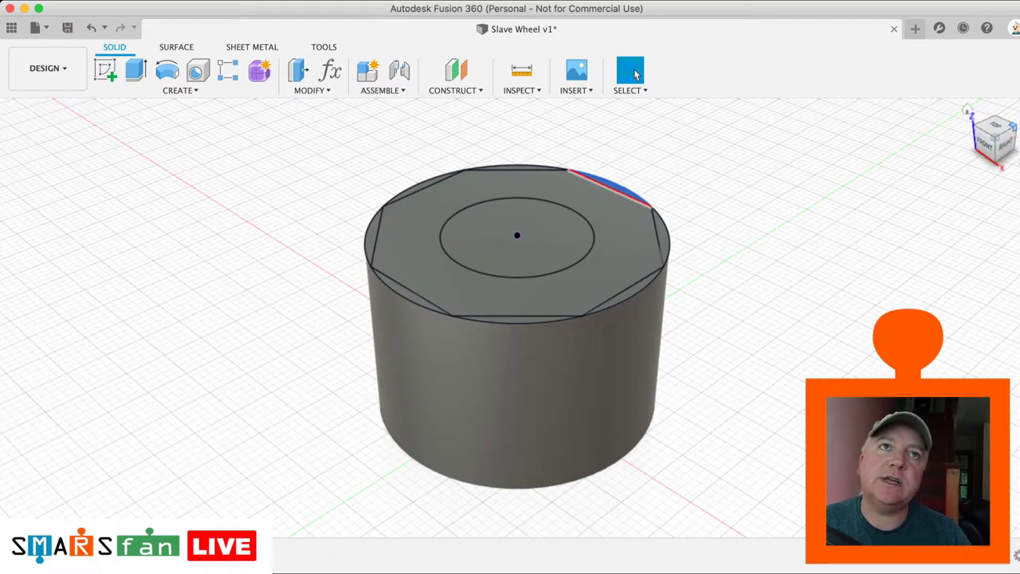
pyautogui.keyDown('shift'); pyautogui.moveTo(517, 317); pyautogui.dragTo(462, 338, button='middle'); pyautogui.keyUp('shift')
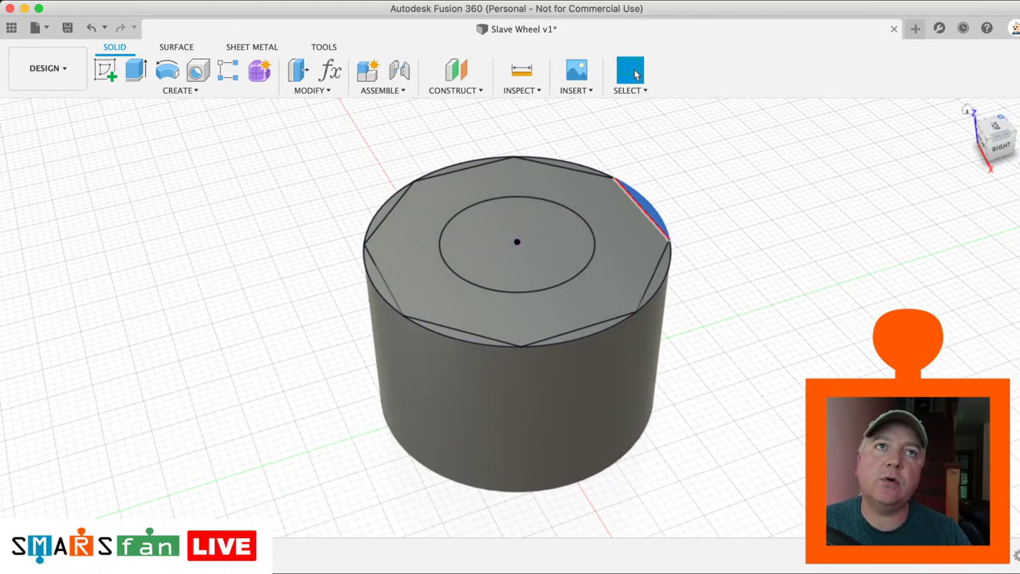
pyautogui.moveTo(1004, 124); pyautogui.dragTo(990, 161)
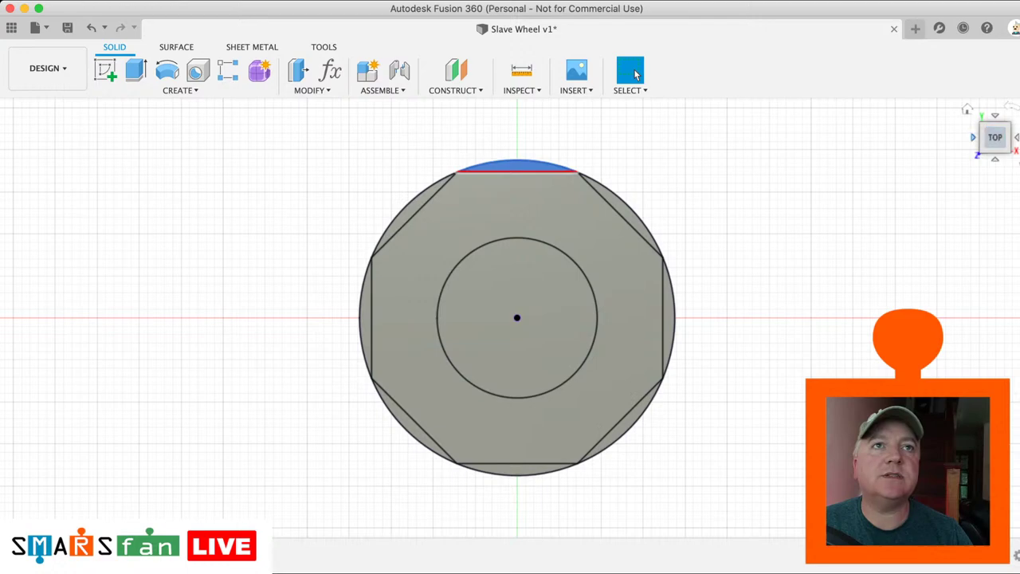
pyautogui.click(972, 137)
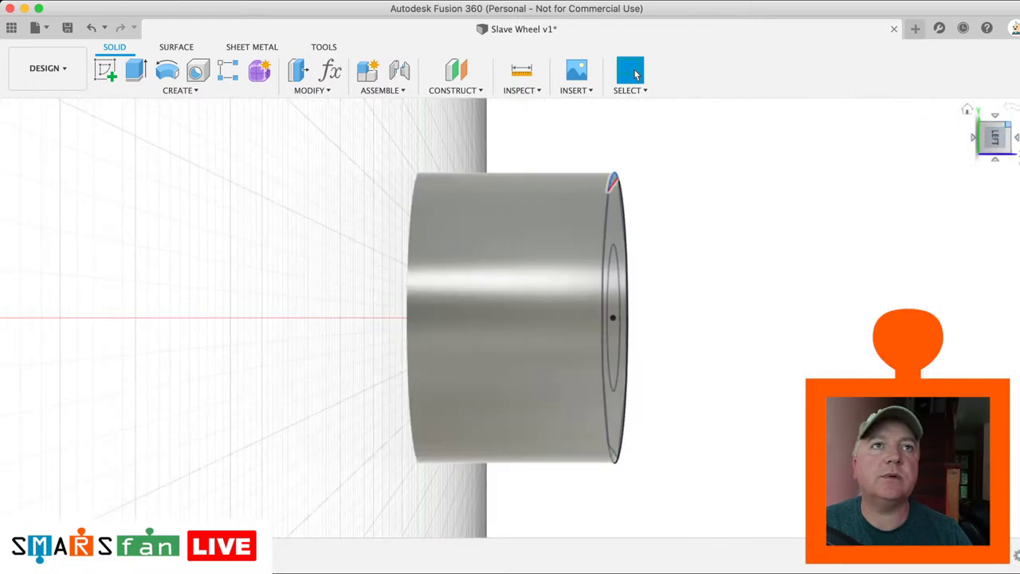
pyautogui.click(1008, 124)
pyautogui.click(1006, 152)
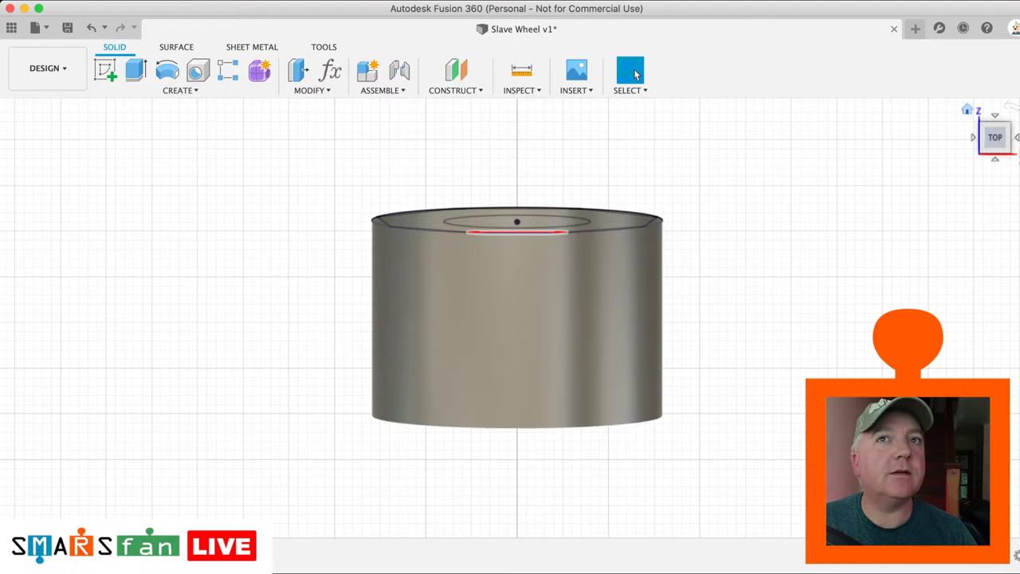
pyautogui.click(966, 109)
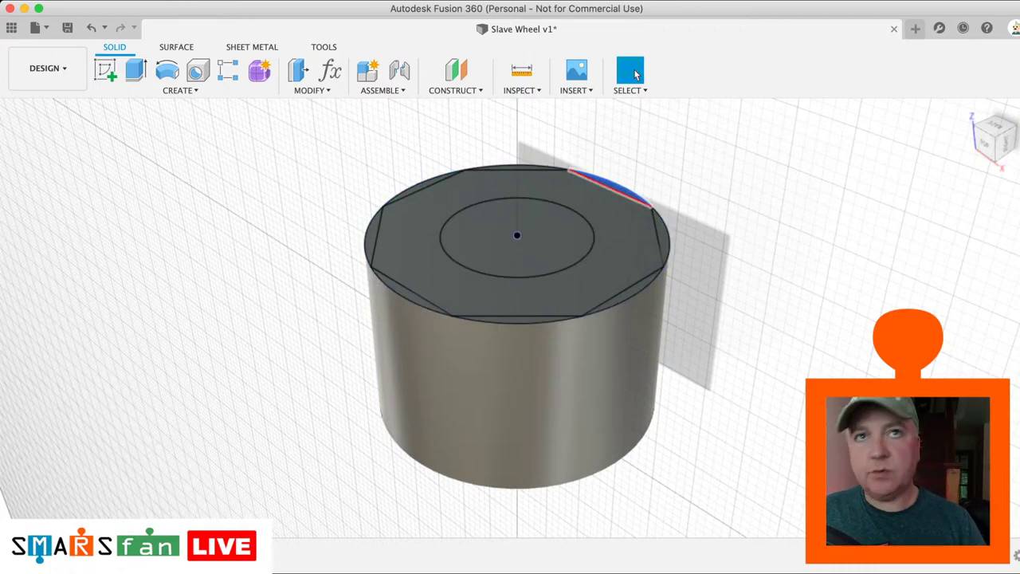
# Step: Extrude one of the segments between the octagon and the outer circle 21 mm into the cylinder as a cut
pyautogui.press('q')
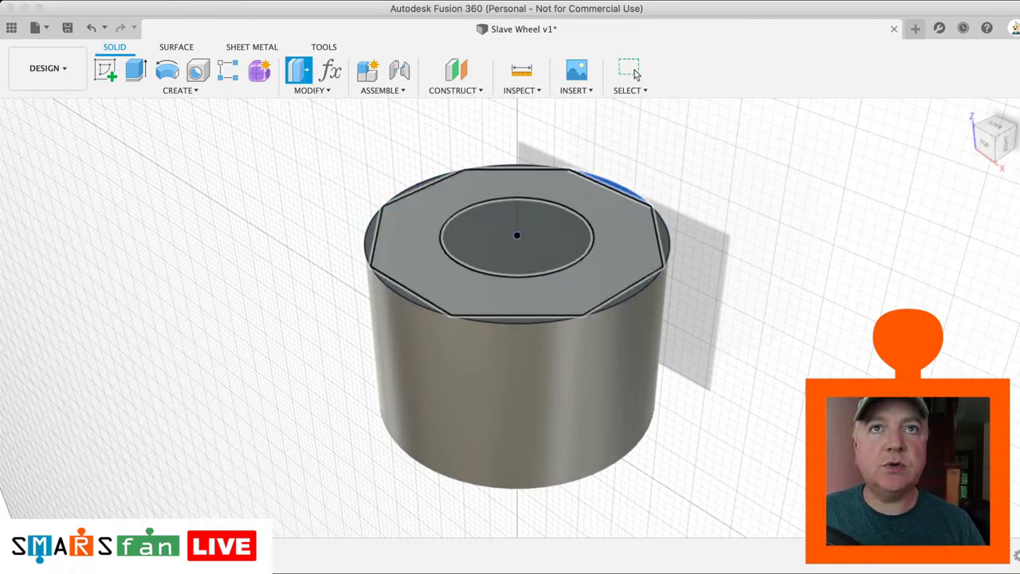
pyautogui.moveTo(616, 171); pyautogui.dragTo(613, 251)
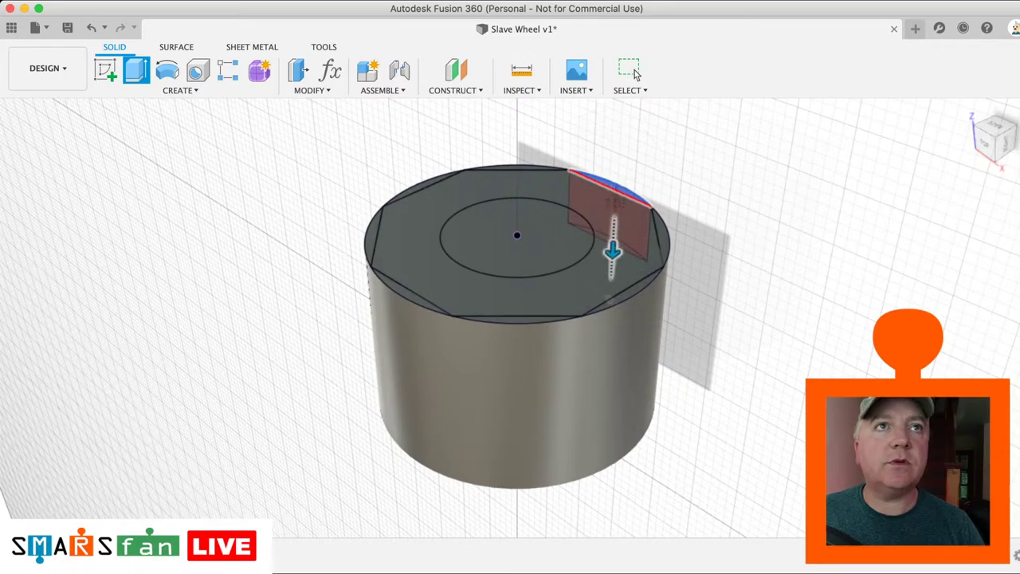
pyautogui.moveTo(994, 118)
pyautogui.mouseDown()
pyautogui.moveTo(997, 169)
pyautogui.moveTo(1016, 163)
pyautogui.moveTo(996, 151)
pyautogui.moveTo(959, 158)
pyautogui.moveTo(933, 137)
pyautogui.moveTo(894, 179)
pyautogui.moveTo(897, 163)
pyautogui.moveTo(875, 174)
pyautogui.mouseUp()
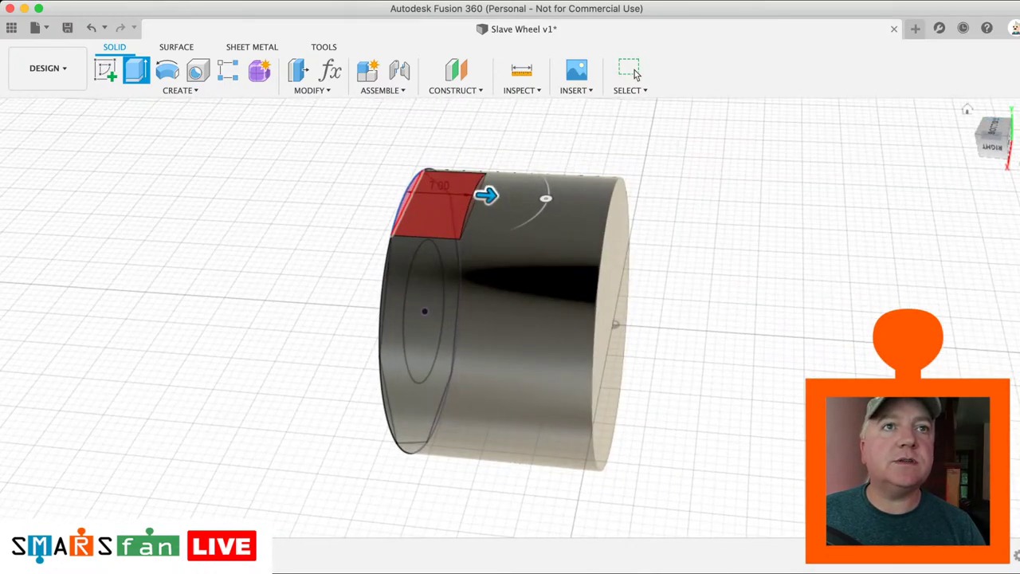
pyautogui.write('21')
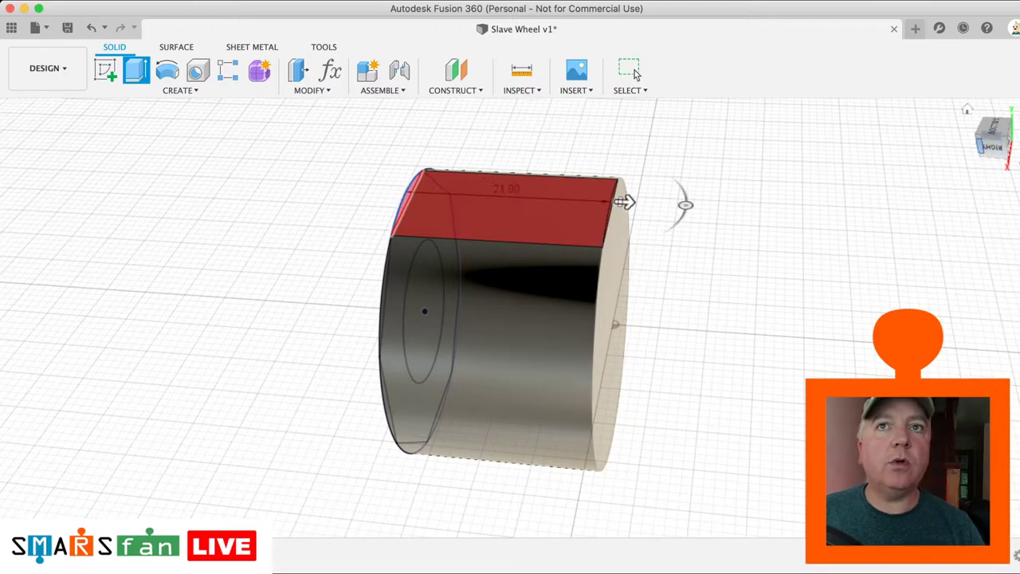
pyautogui.moveTo(991, 146)
pyautogui.mouseDown()
pyautogui.moveTo(1005, 147)
pyautogui.moveTo(966, 137)
pyautogui.moveTo(977, 141)
pyautogui.mouseUp()
# Step: Add the other seven segments around the octagon to the 21 mm cut and complete it, leaving an octagonal body
pyautogui.click(565, 265)
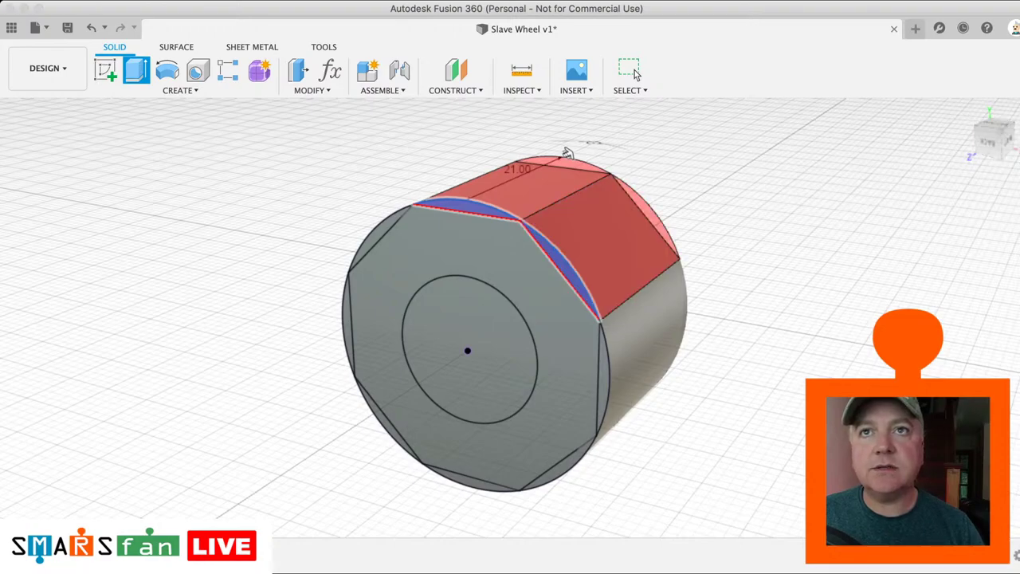
pyautogui.click(375, 235)
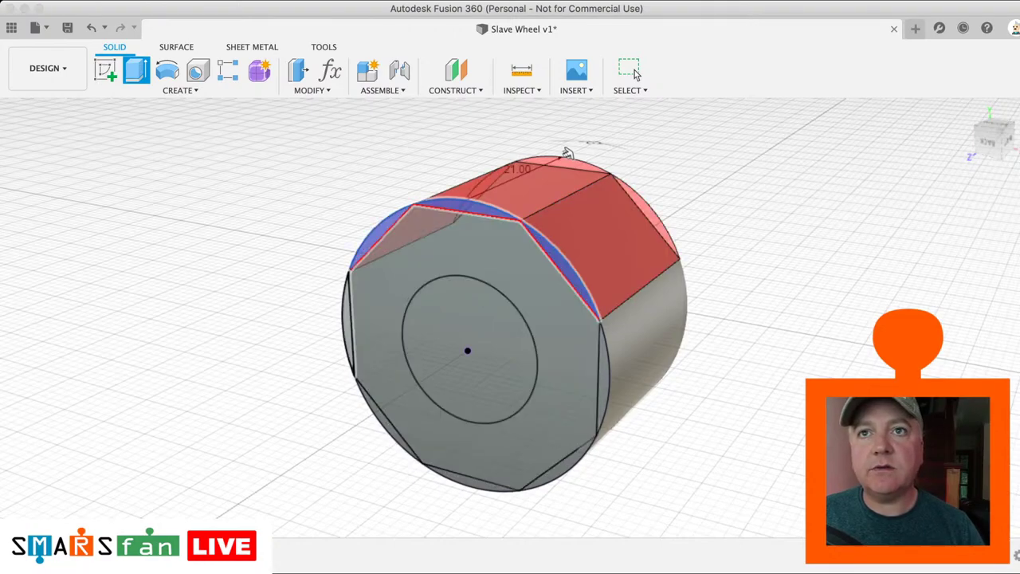
pyautogui.click(347, 317)
pyautogui.click(384, 423)
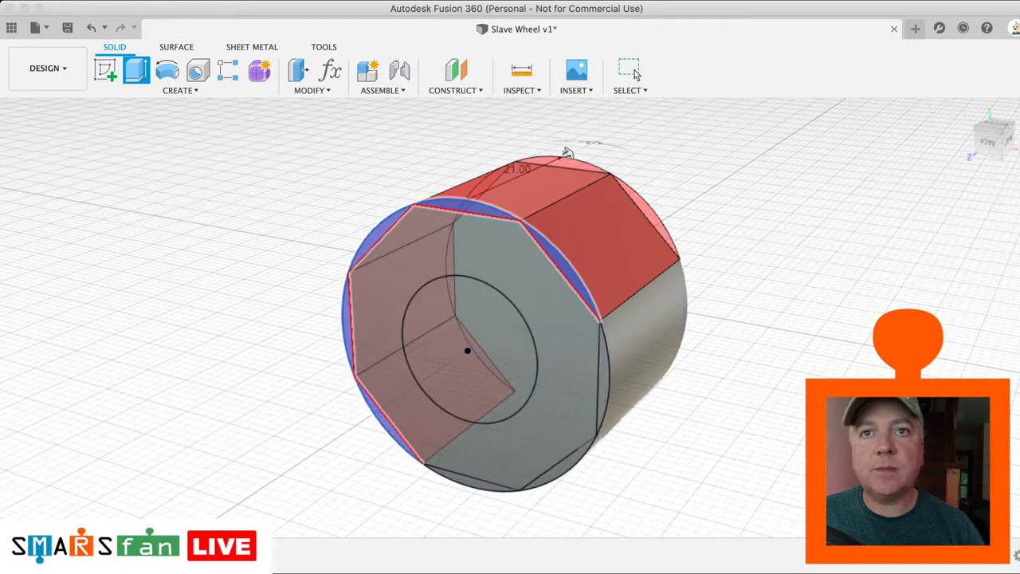
pyautogui.click(470, 481)
pyautogui.click(562, 469)
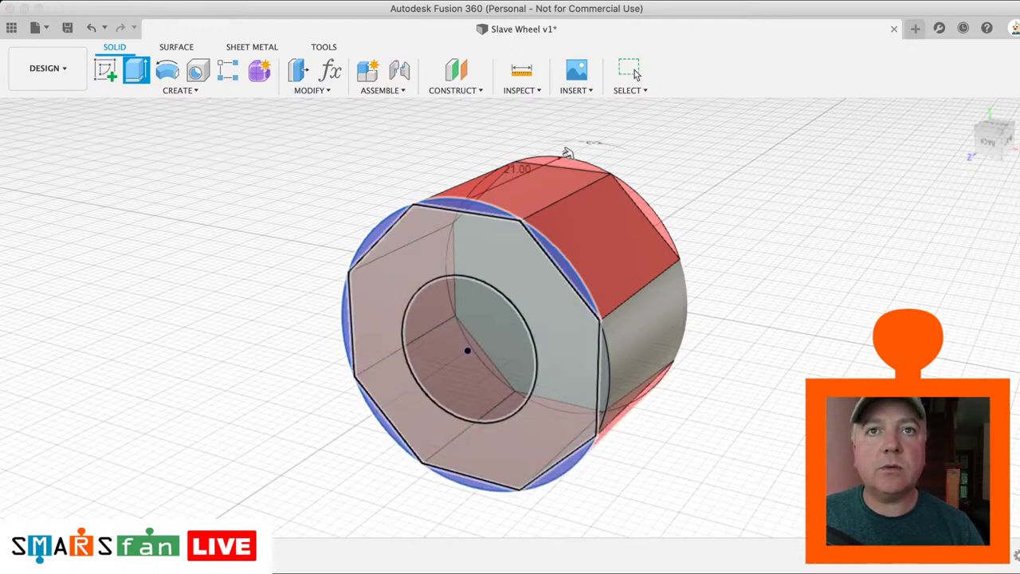
pyautogui.click(603, 379)
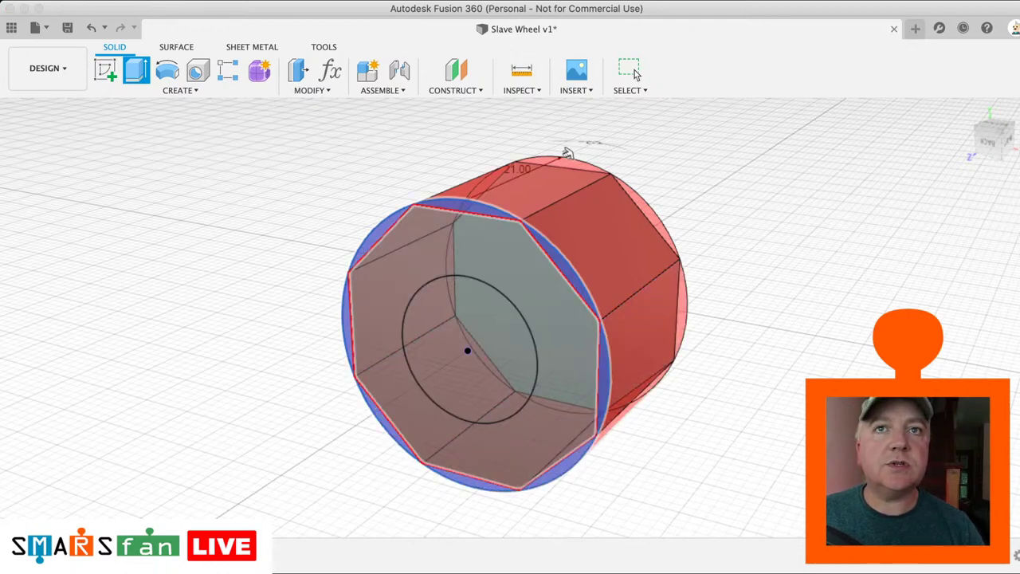
pyautogui.click(634, 70)
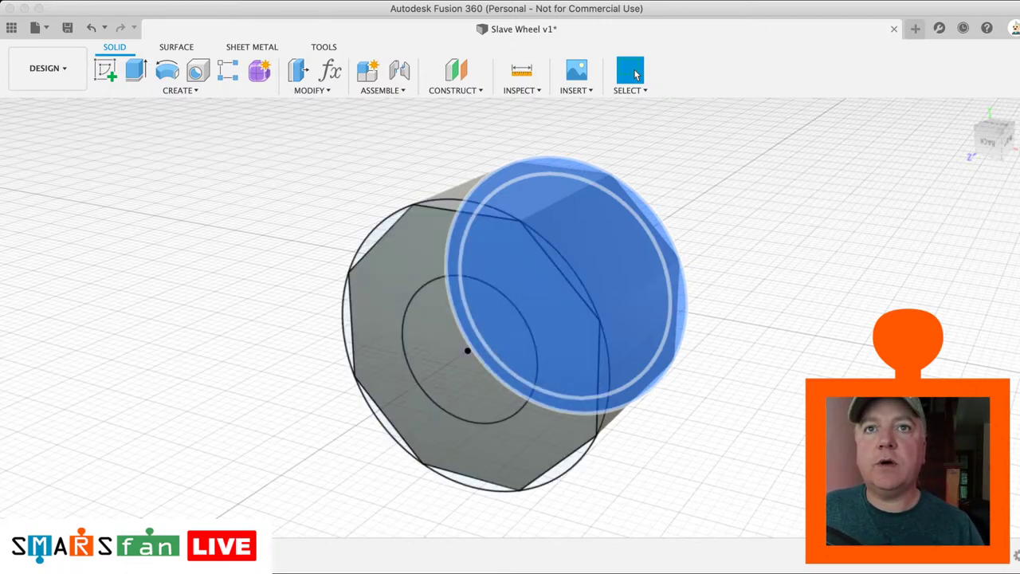
# Step: Extrude the inner circle's profile as a cut through the octagonal body to make the central bore
pyautogui.click(468, 351)
pyautogui.press('e')
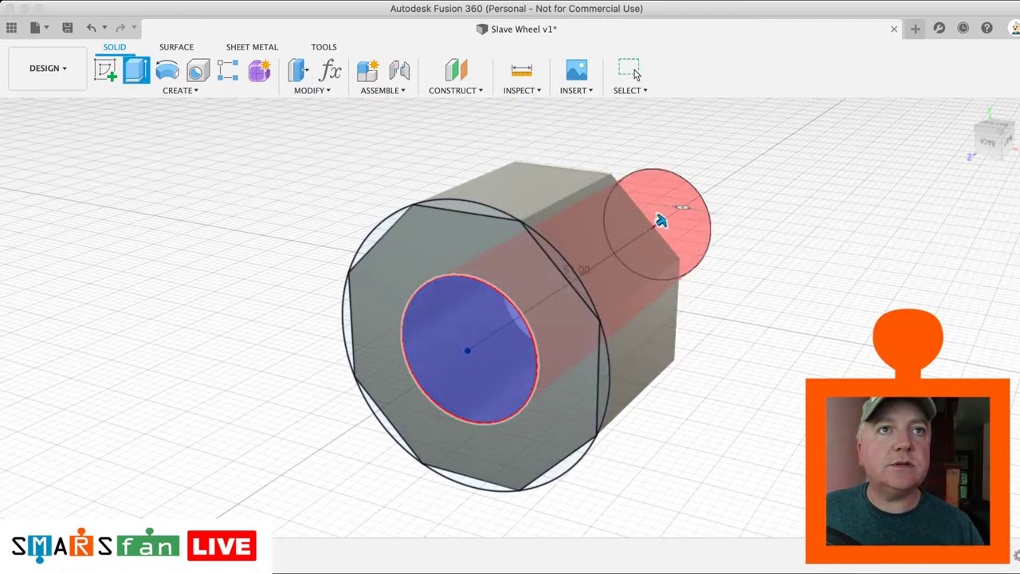
pyautogui.moveTo(661, 220); pyautogui.dragTo(564, 284)
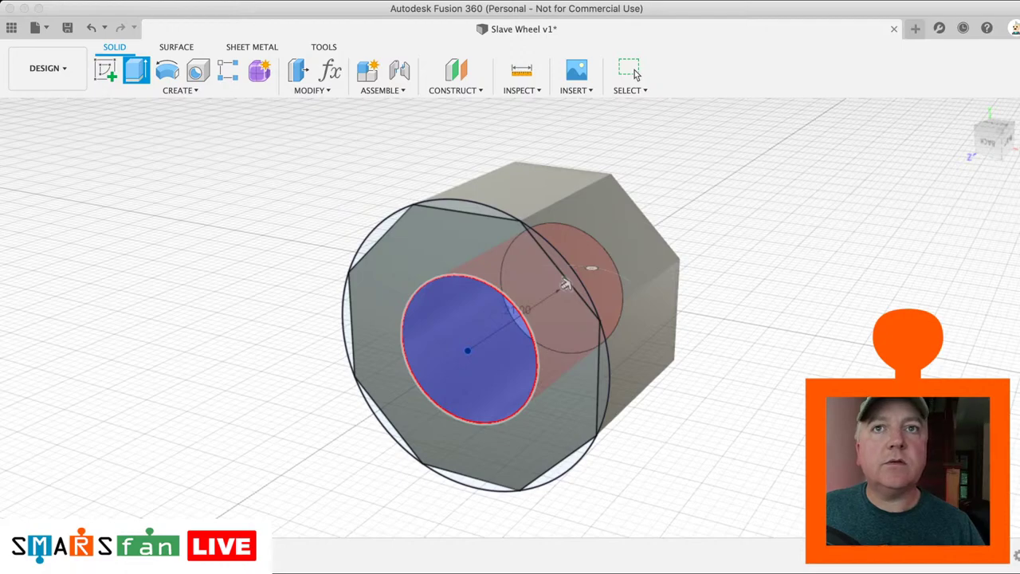
pyautogui.press('Return')
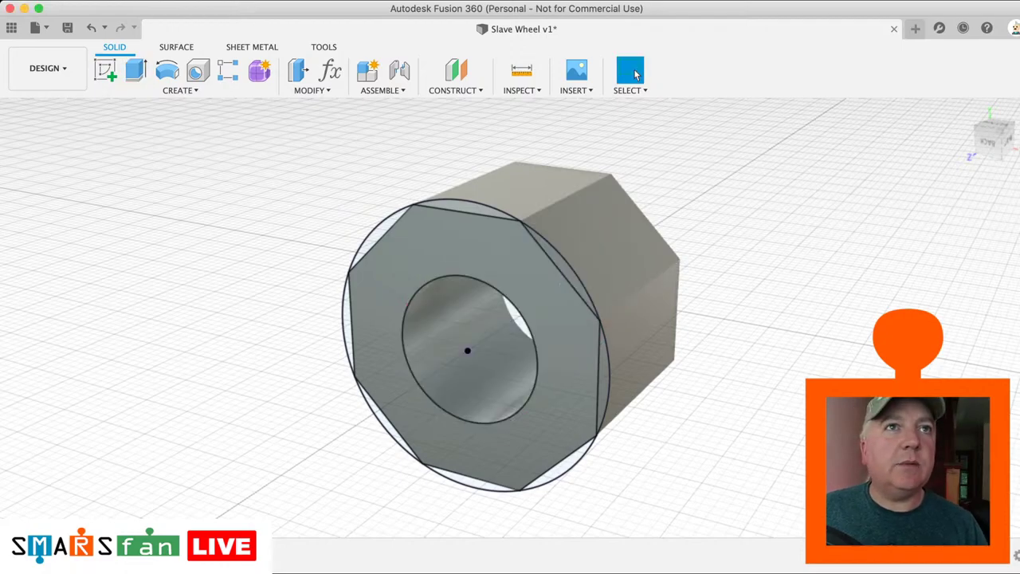
# Step: Reopen the octagon sketch, set the inner circle's diameter to 15.20 mm and finish the sketch
pyautogui.moveTo(991, 136)
pyautogui.mouseDown()
pyautogui.moveTo(948, 134)
pyautogui.moveTo(928, 99)
pyautogui.mouseUp()
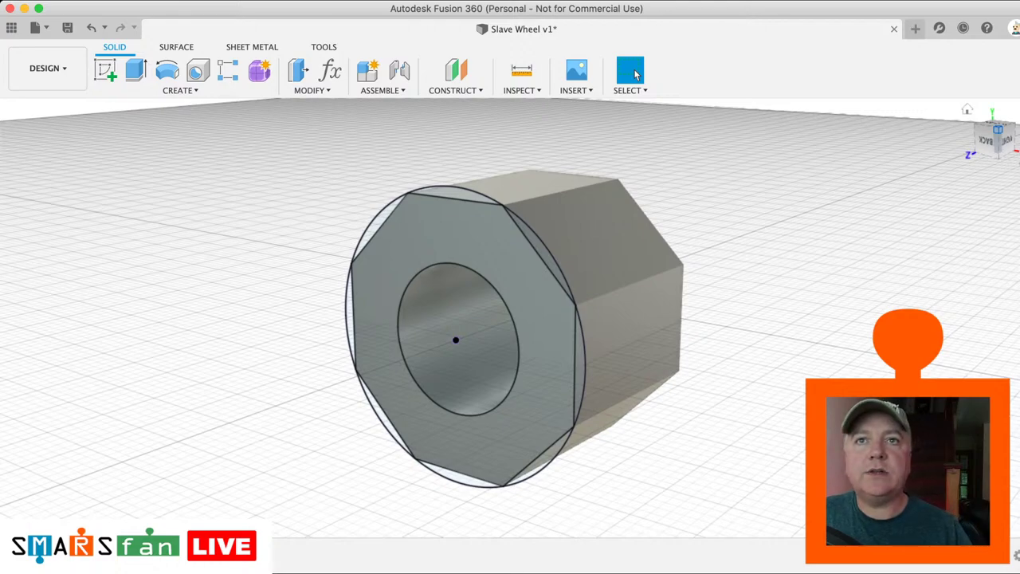
pyautogui.click(519, 350)
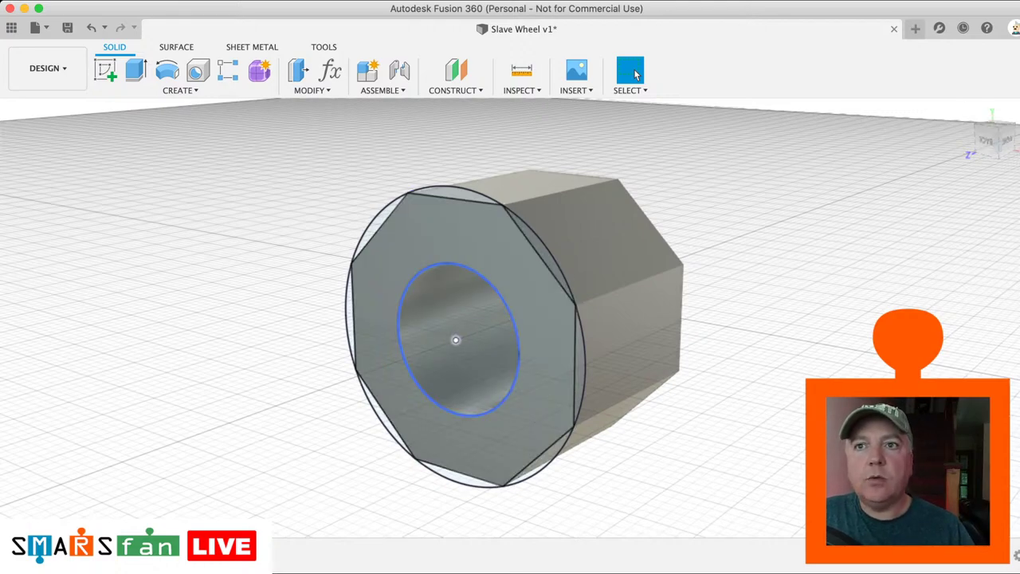
pyautogui.doubleClick(519, 350)
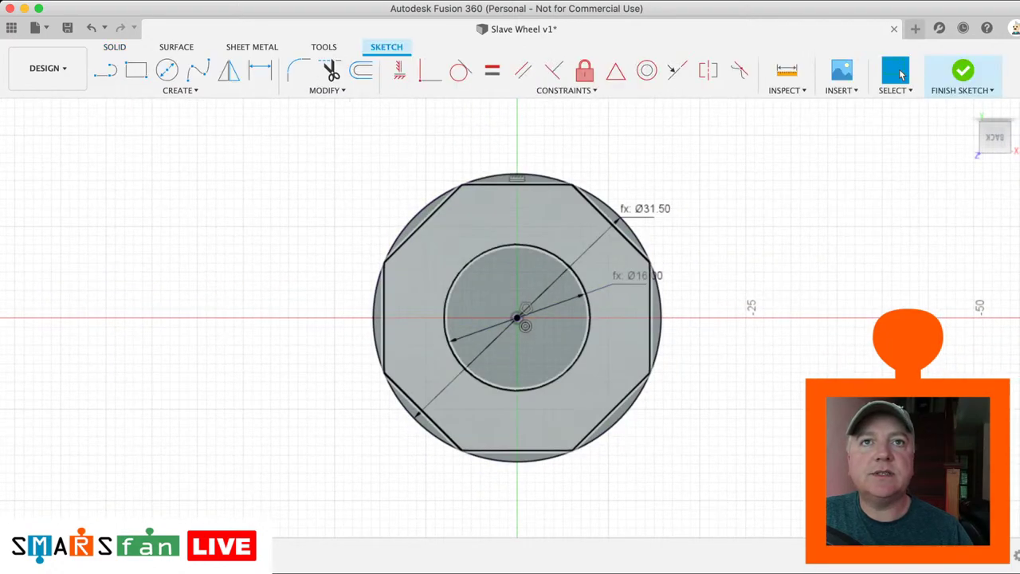
pyautogui.click(637, 276)
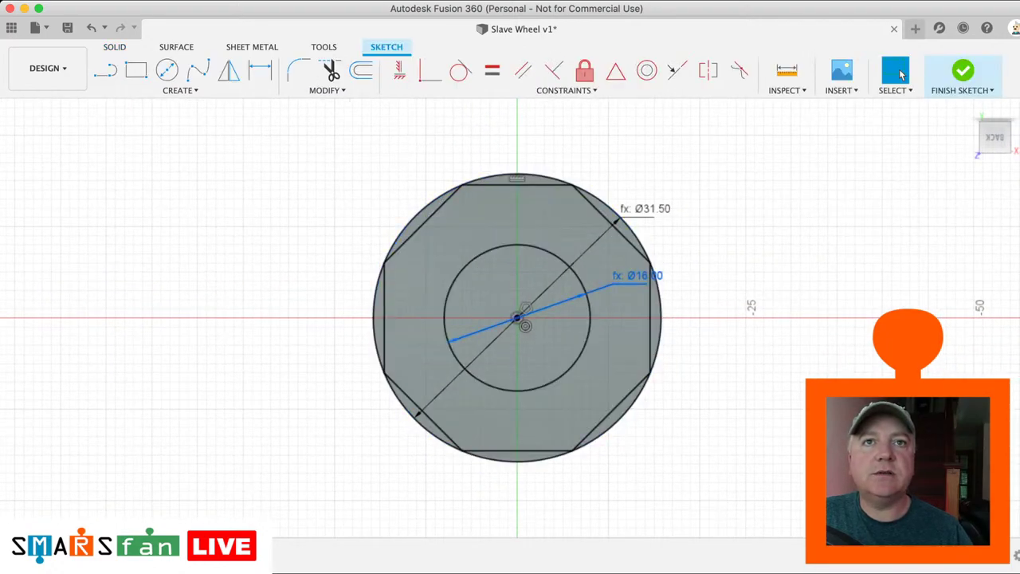
pyautogui.click(659, 295)
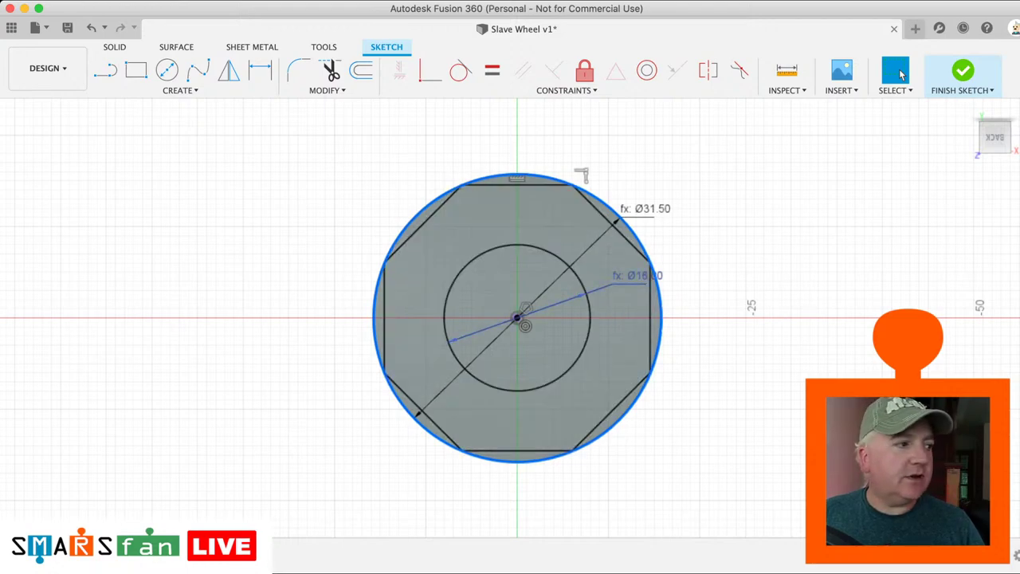
pyautogui.doubleClick(637, 276)
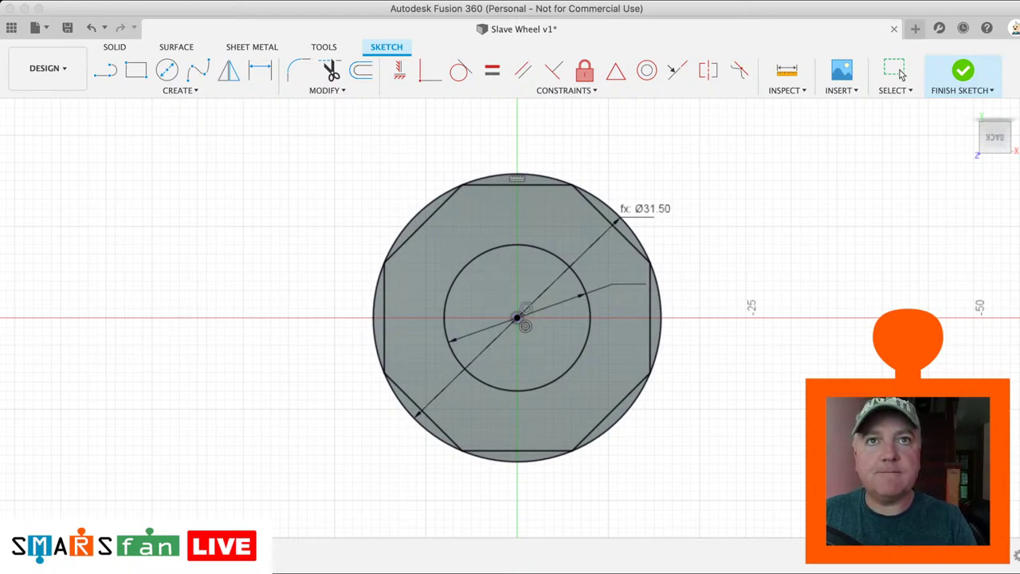
pyautogui.click(900, 71)
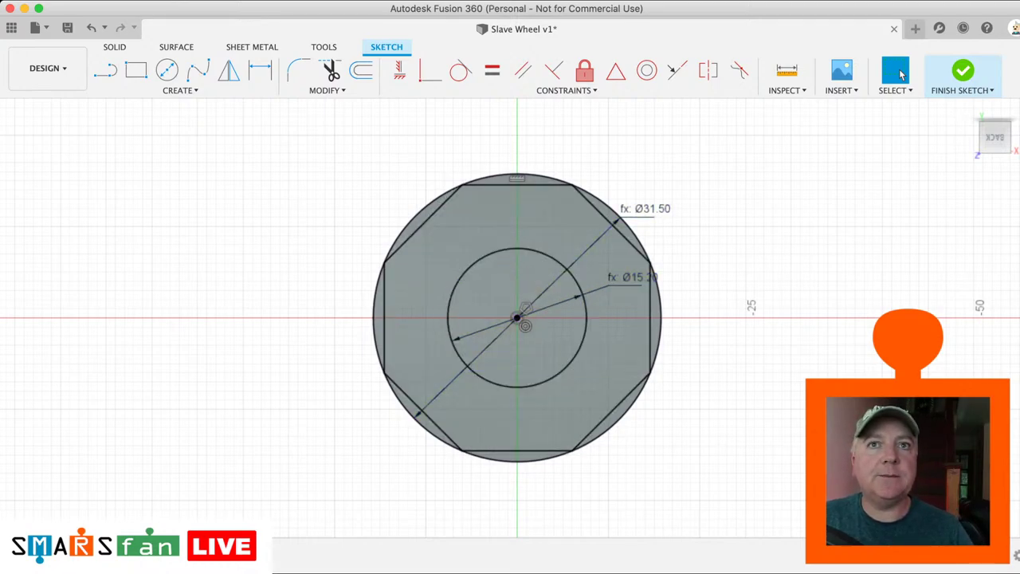
pyautogui.click(963, 72)
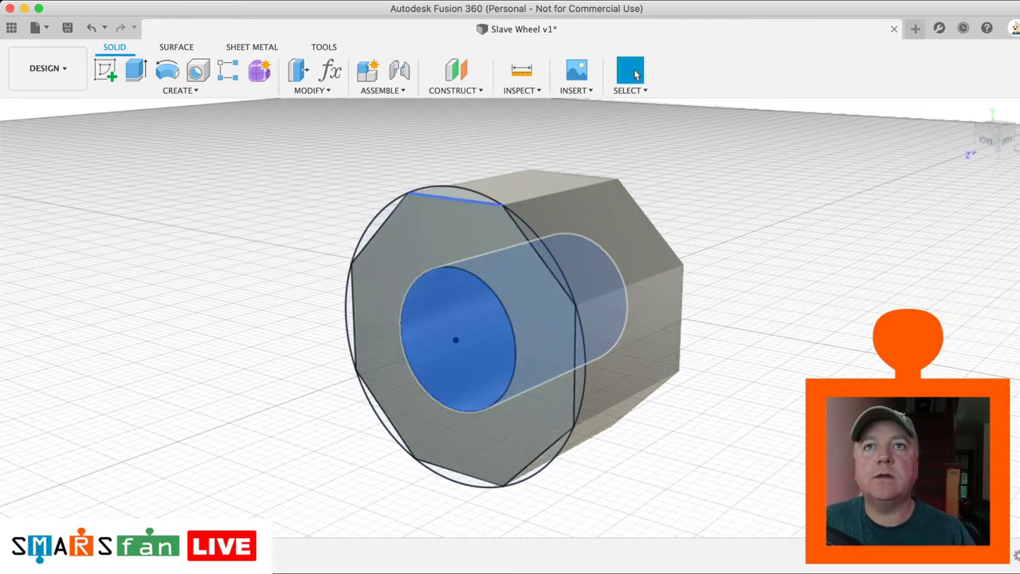
pyautogui.click(458, 187)
pyautogui.press('q')
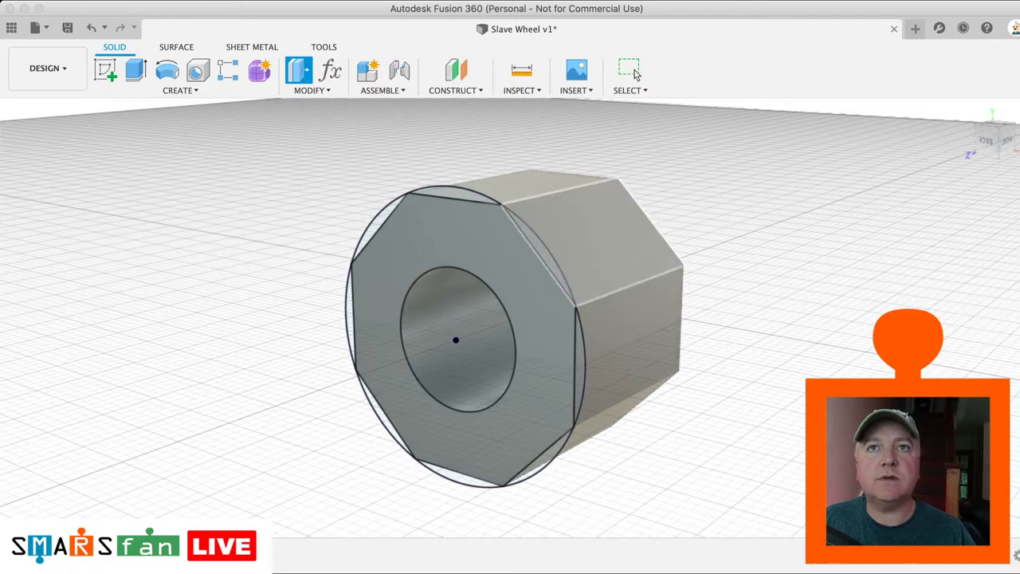
pyautogui.press('e')
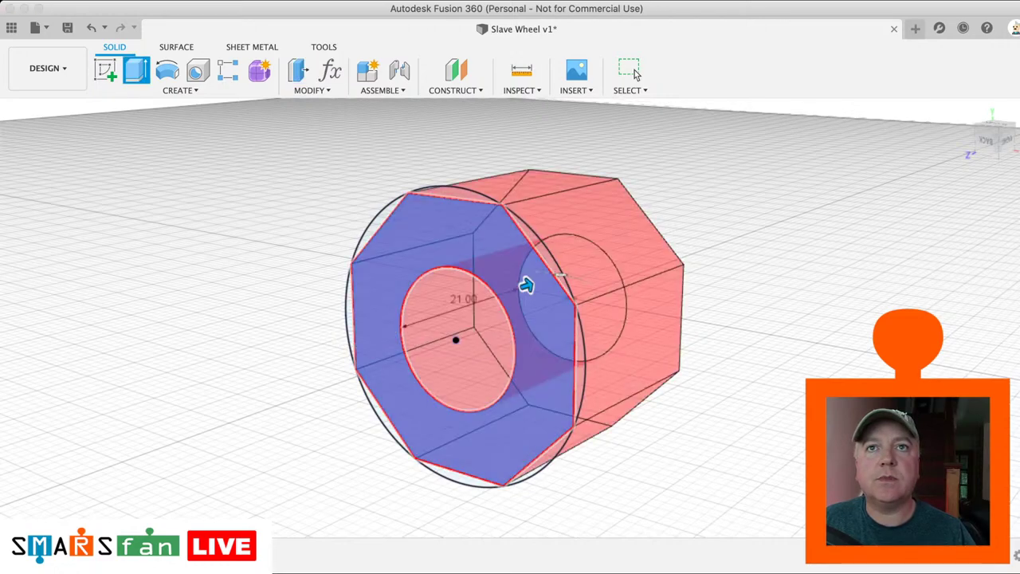
pyautogui.press('Return')
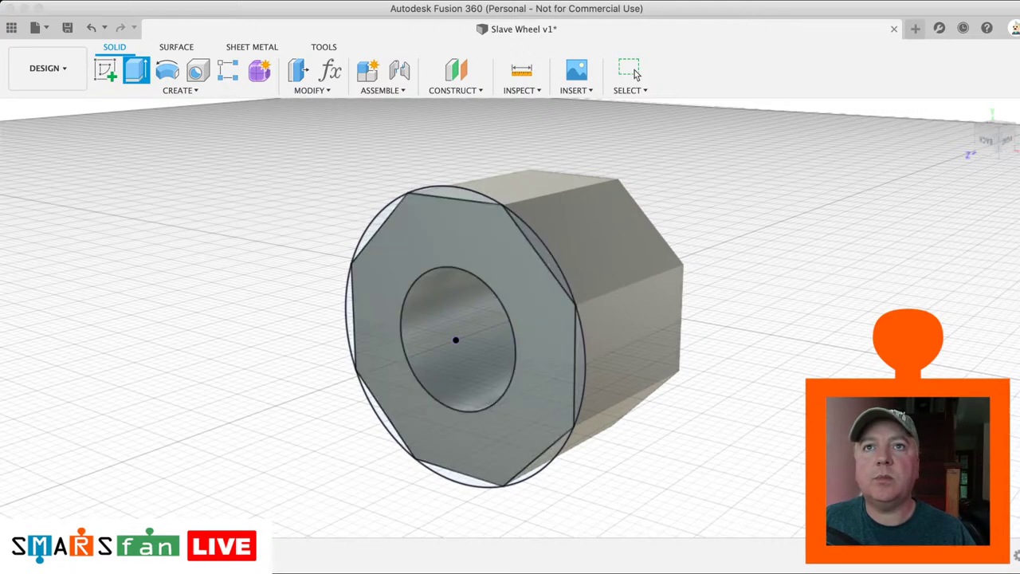
pyautogui.press('super+z')
# Step: Extrude the full ring between the bore and the outer circle 1 mm towards the octagonal body to form a round rim
pyautogui.press('e')
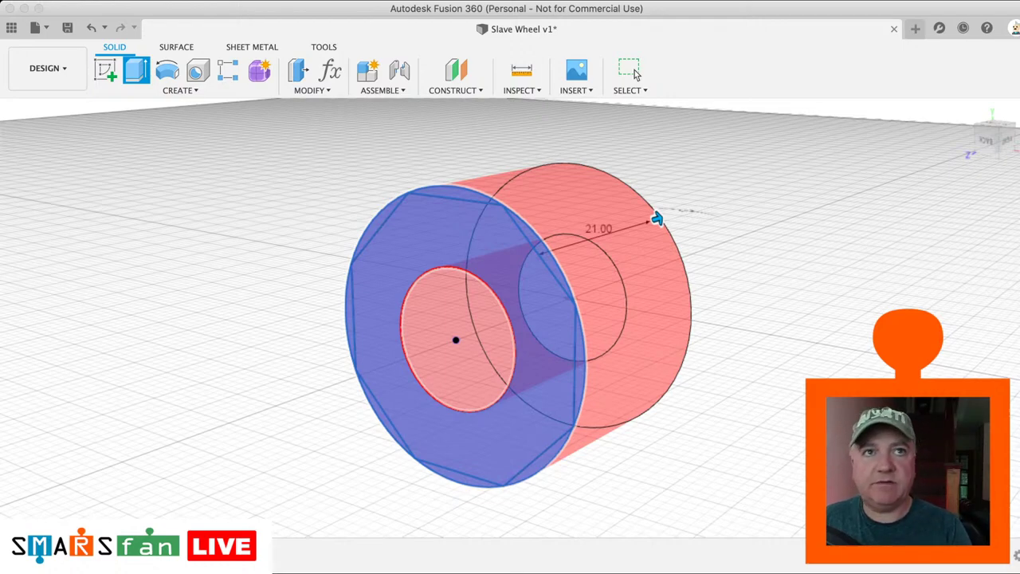
pyautogui.write('-1')
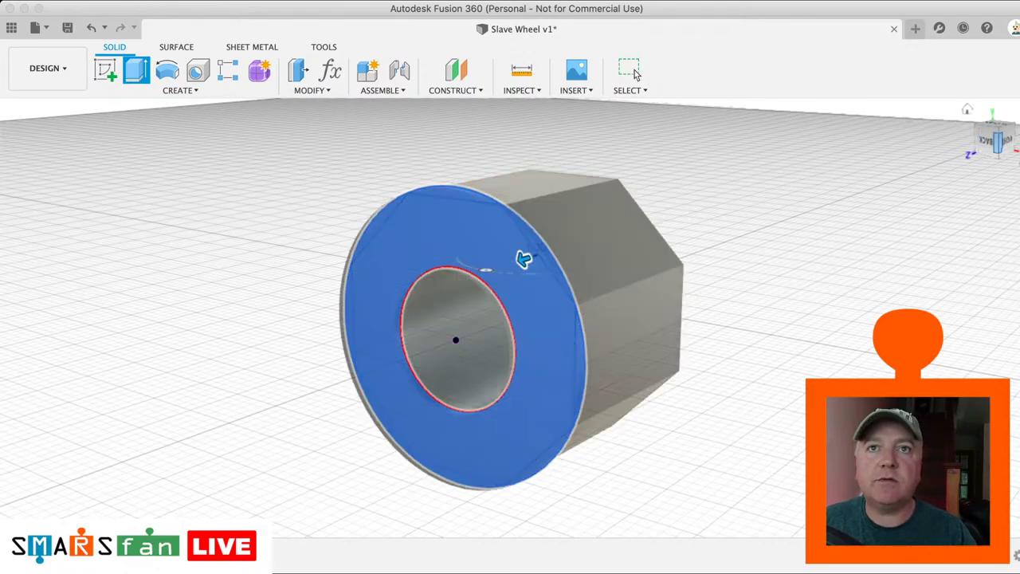
pyautogui.moveTo(997, 132); pyautogui.dragTo(953, 163)
pyautogui.moveTo(363, 356)
pyautogui.keyDown('shift'); pyautogui.mouseDown(button='middle')
pyautogui.moveTo(340, 305)
pyautogui.moveTo(343, 256)
pyautogui.mouseUp(button='middle'); pyautogui.keyUp('shift')
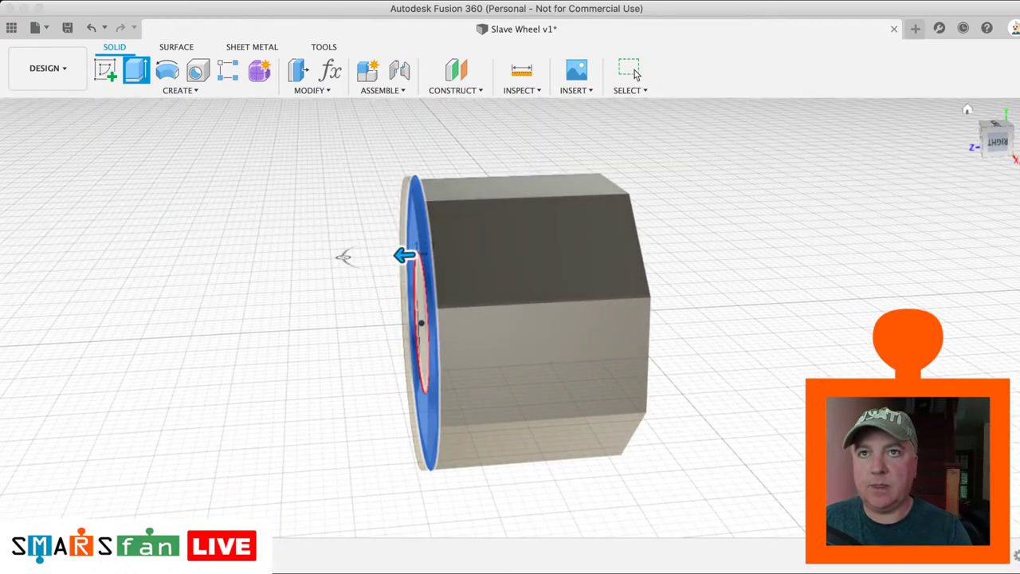
pyautogui.moveTo(405, 255); pyautogui.dragTo(513, 252)
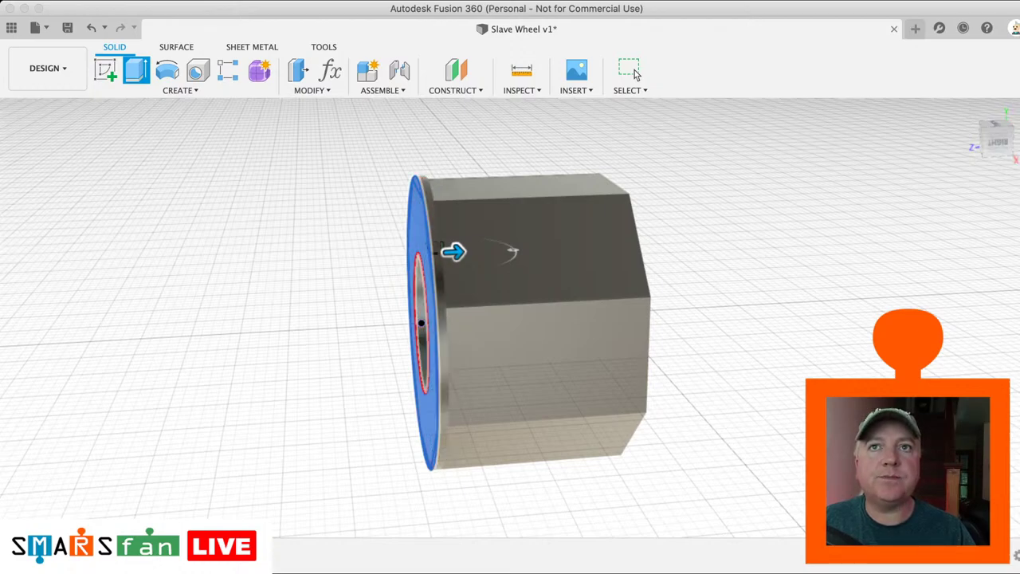
pyautogui.click(635, 70)
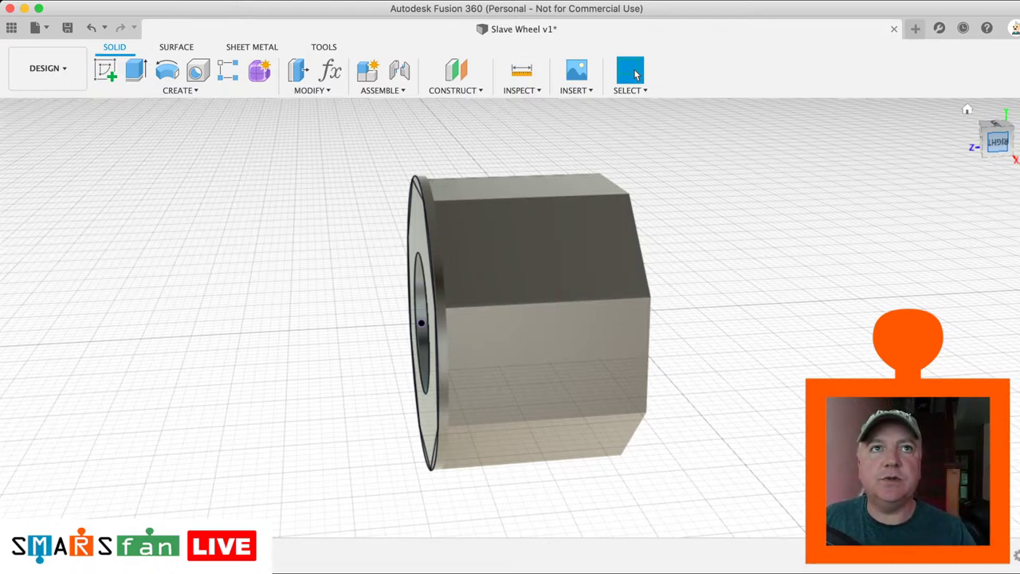
# Step: Examine the wheel from all sides, checking the thin rim against the octagonal body and the bore openings
pyautogui.moveTo(997, 141); pyautogui.dragTo(950, 138)
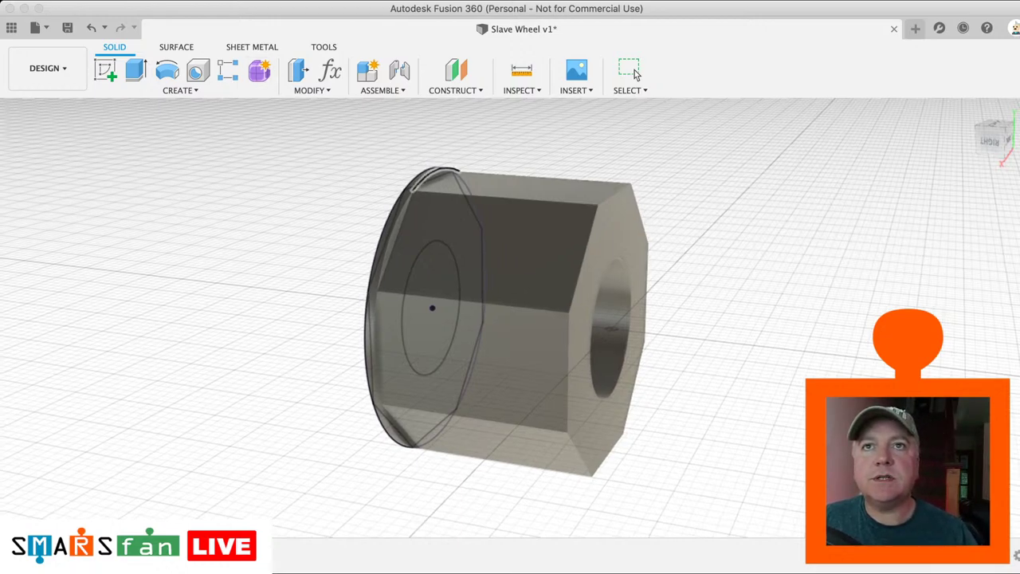
pyautogui.click(435, 171)
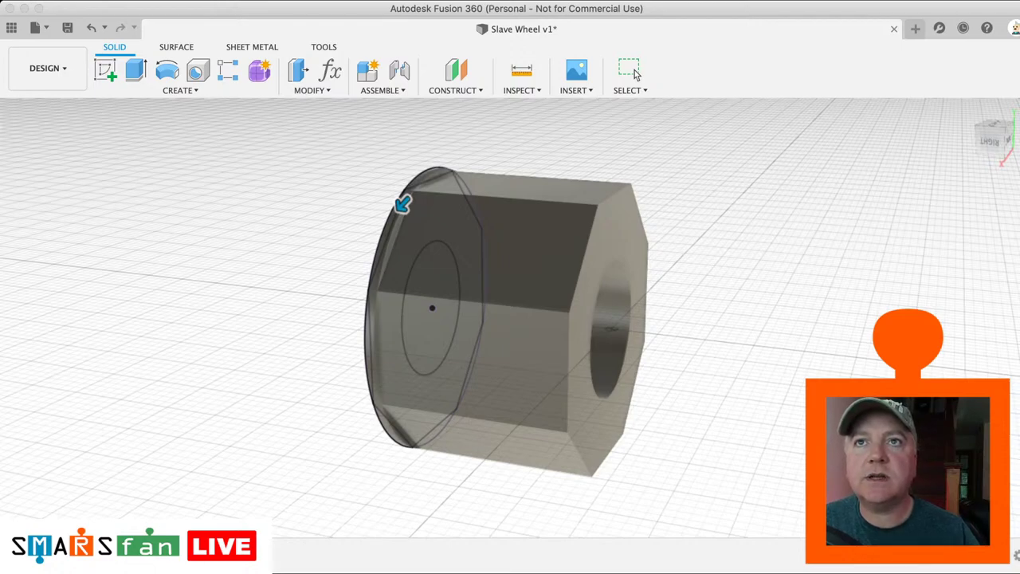
pyautogui.scroll(4, 514, 317)
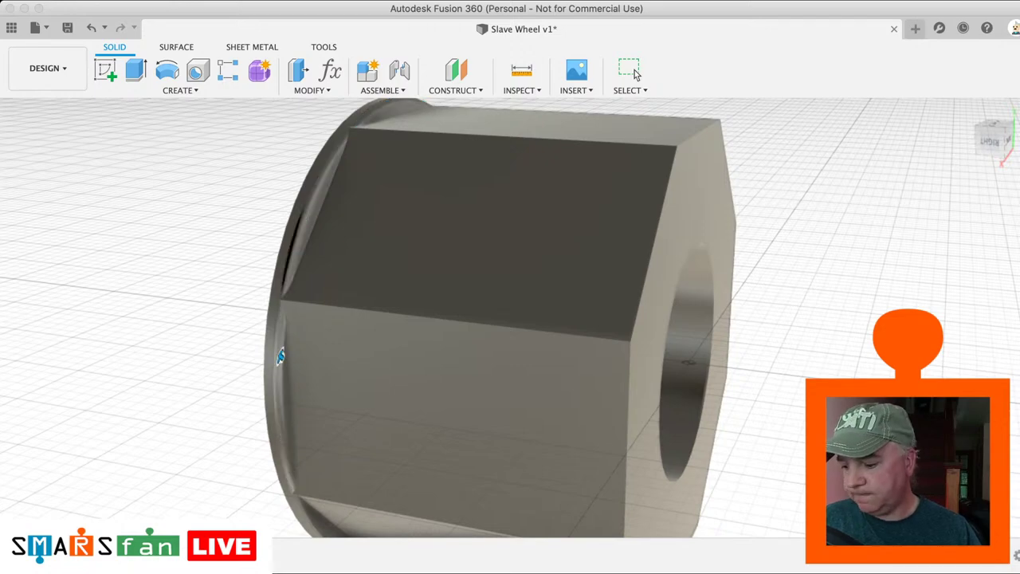
pyautogui.moveTo(280, 356); pyautogui.dragTo(282, 312, button='middle')
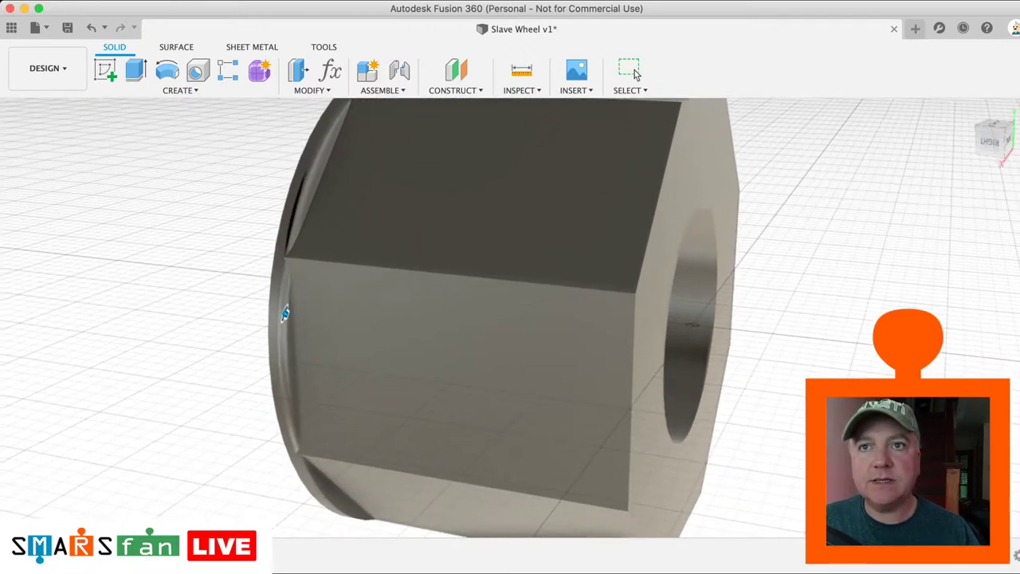
pyautogui.click(318, 490)
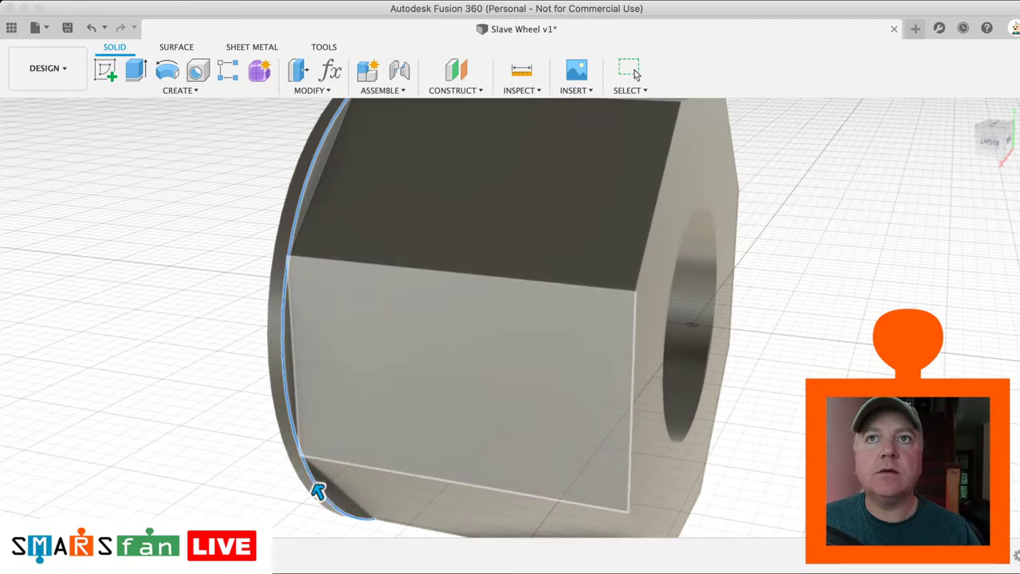
pyautogui.moveTo(689, 331); pyautogui.dragTo(663, 408, button='middle')
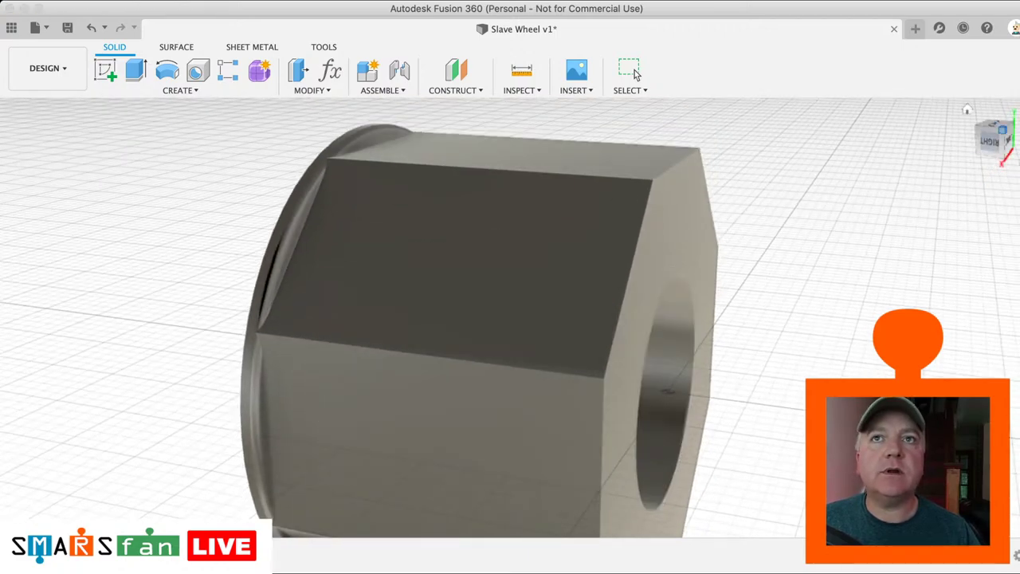
pyautogui.keyDown('shift'); pyautogui.moveTo(514, 307); pyautogui.dragTo(299, 271, button='middle'); pyautogui.keyUp('shift')
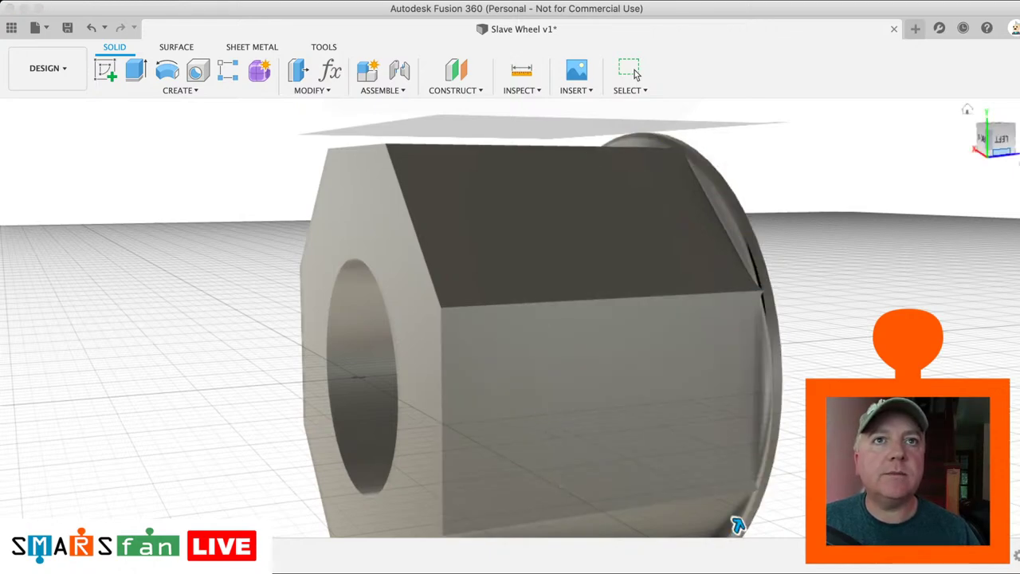
pyautogui.keyDown('shift'); pyautogui.moveTo(737, 525); pyautogui.dragTo(765, 411, button='middle'); pyautogui.keyUp('shift')
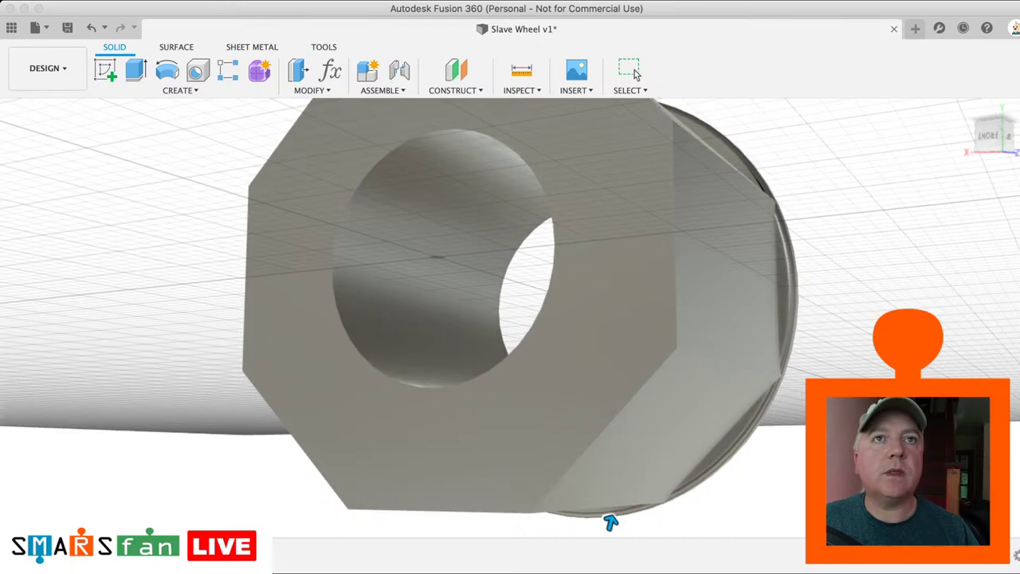
pyautogui.click(634, 70)
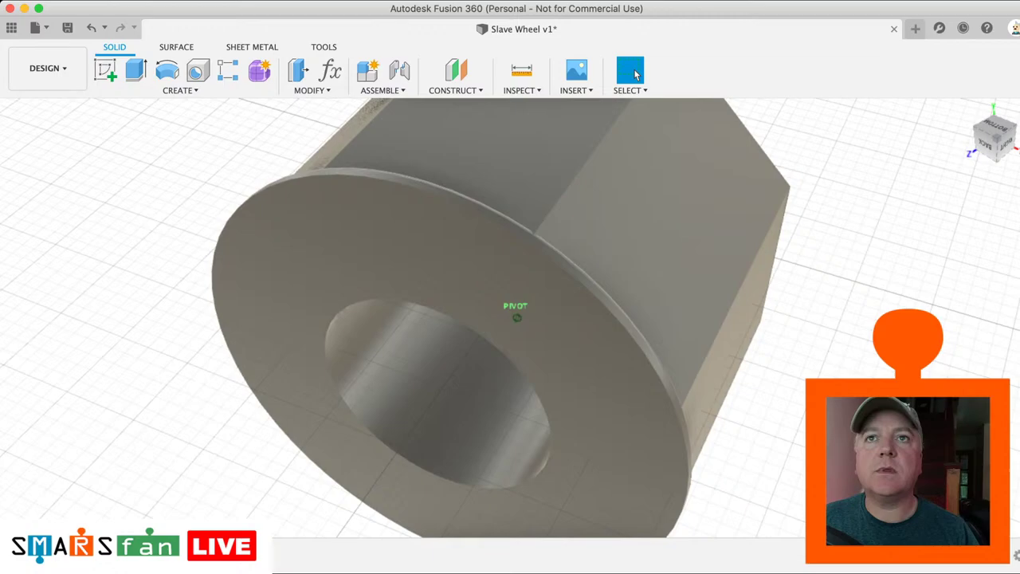
pyautogui.keyDown('shift'); pyautogui.moveTo(635, 73); pyautogui.dragTo(635, 73, button='middle'); pyautogui.keyUp('shift')
pyautogui.scroll(-5, 635, 75)
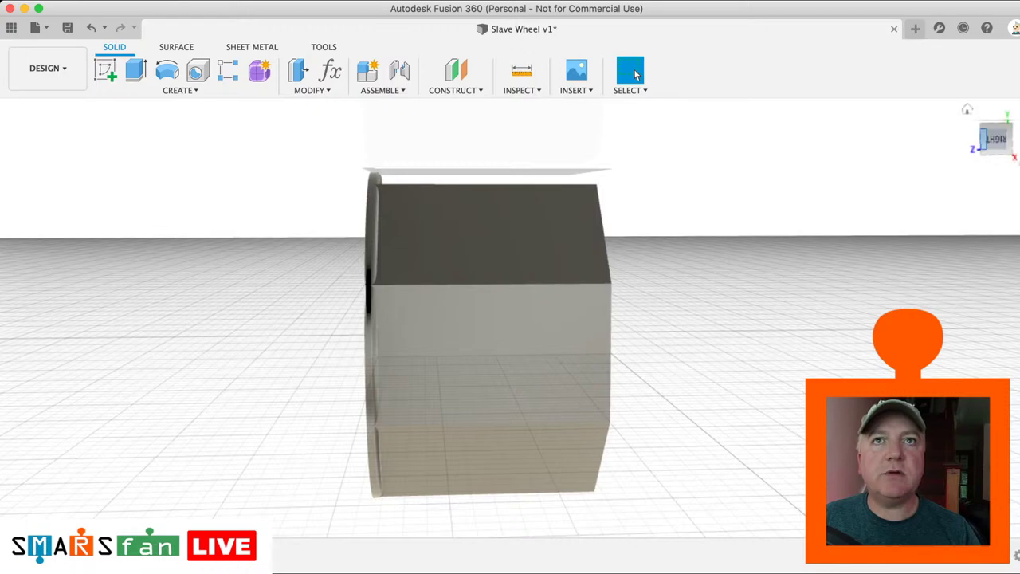
pyautogui.moveTo(990, 138); pyautogui.dragTo(1010, 155)
pyautogui.keyDown('shift'); pyautogui.moveTo(635, 74); pyautogui.dragTo(635, 73, button='middle'); pyautogui.keyUp('shift')
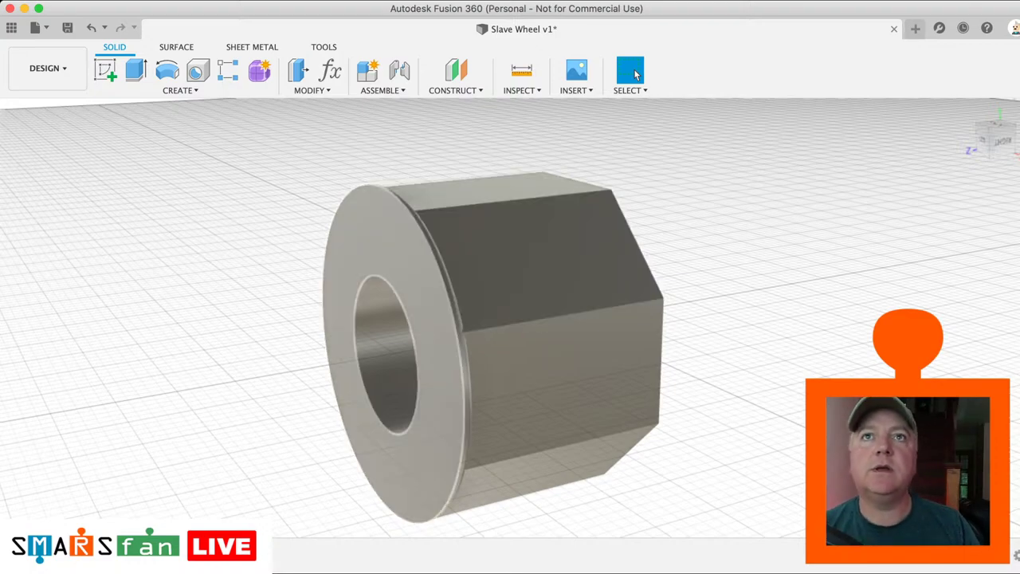
# Step: Create a midplane between the rim's outer face and the octagonal end face of the body
pyautogui.click(402, 249)
pyautogui.click(455, 90)
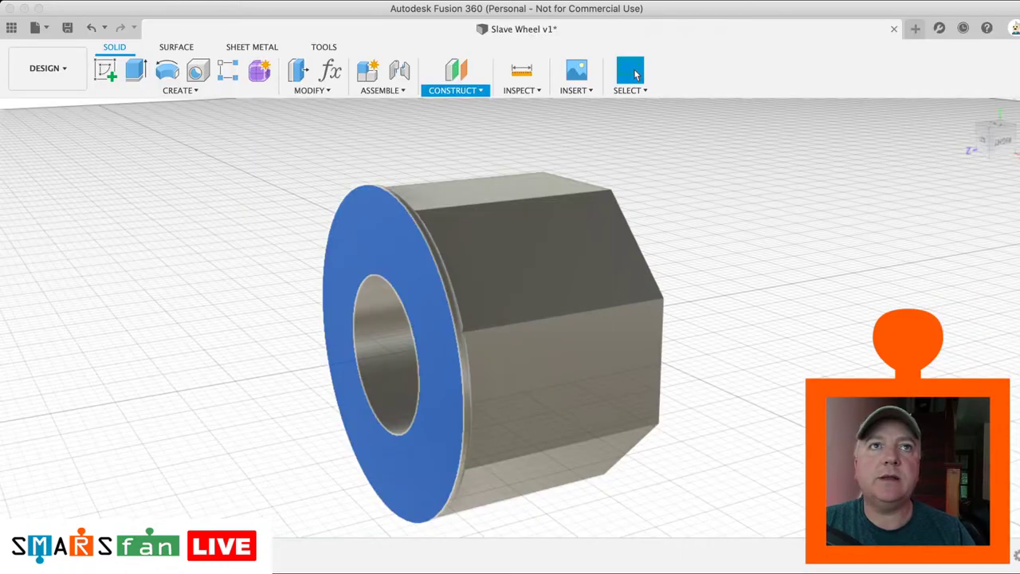
pyautogui.click(469, 162)
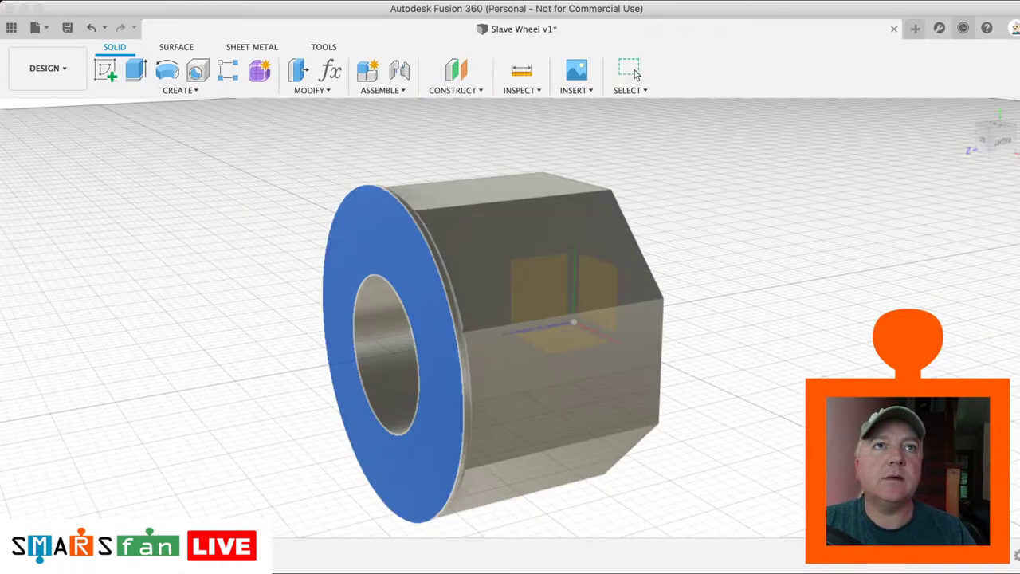
pyautogui.moveTo(1000, 141); pyautogui.dragTo(948, 145)
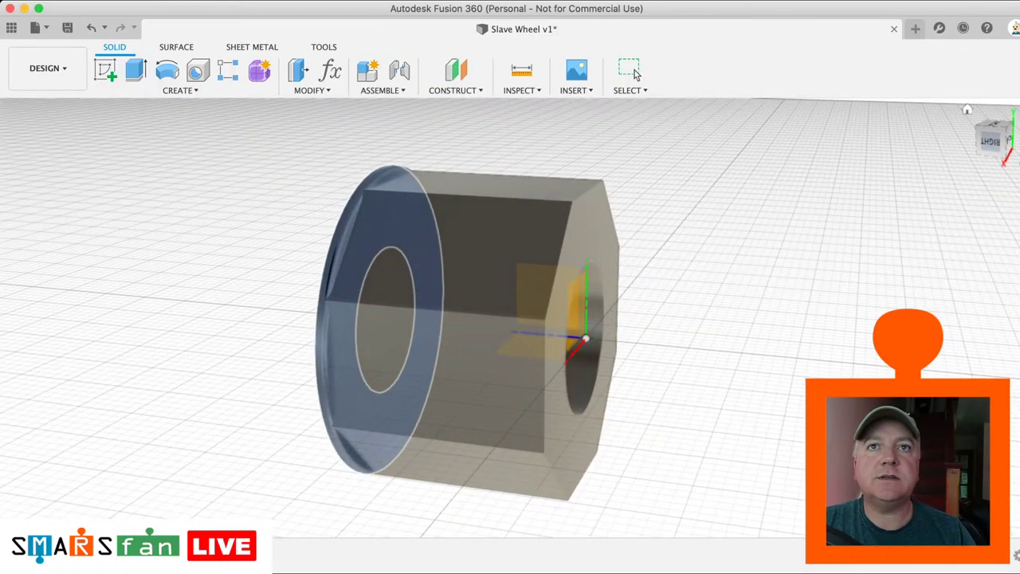
pyautogui.click(587, 231)
pyautogui.click(591, 446)
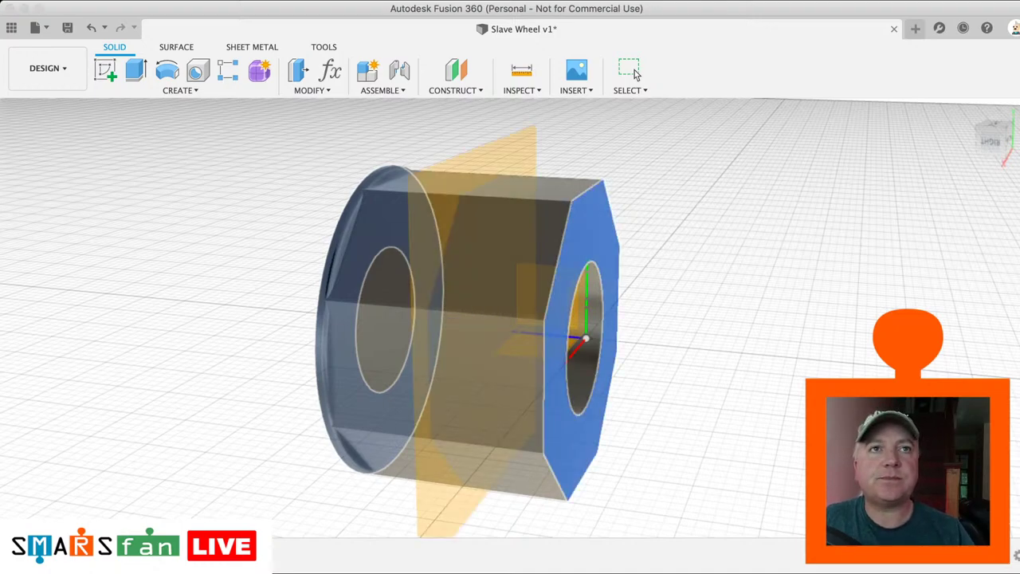
pyautogui.press('Return')
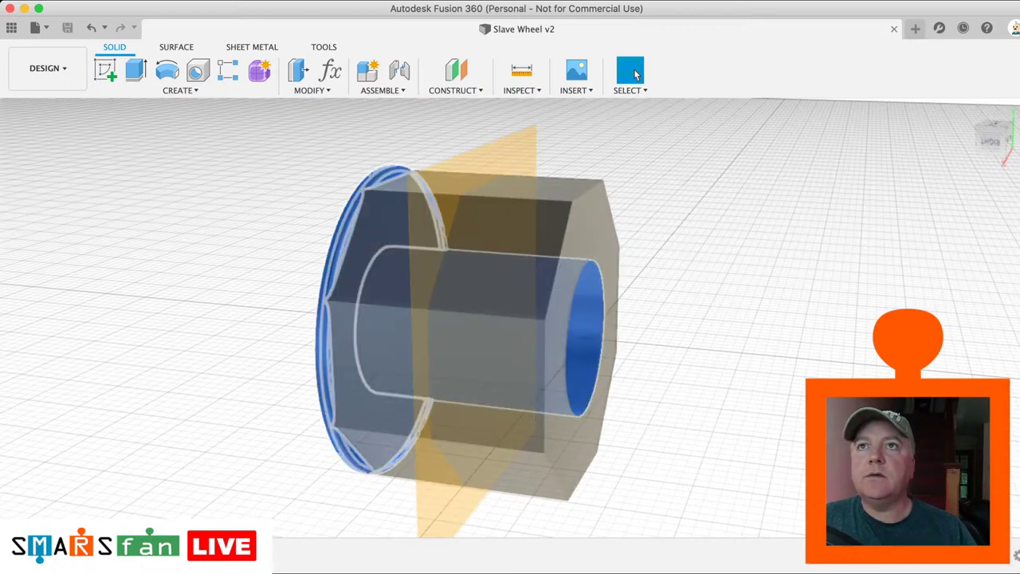
# Step: Mirror the rim across the midplane onto the other end of the body and hide the plane
pyautogui.click(181, 90)
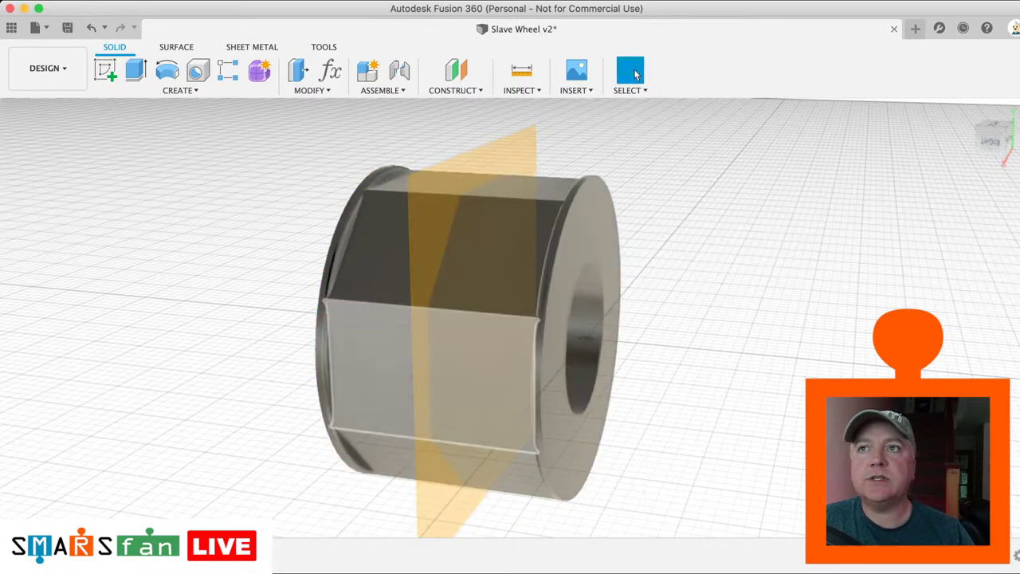
pyautogui.press('v')
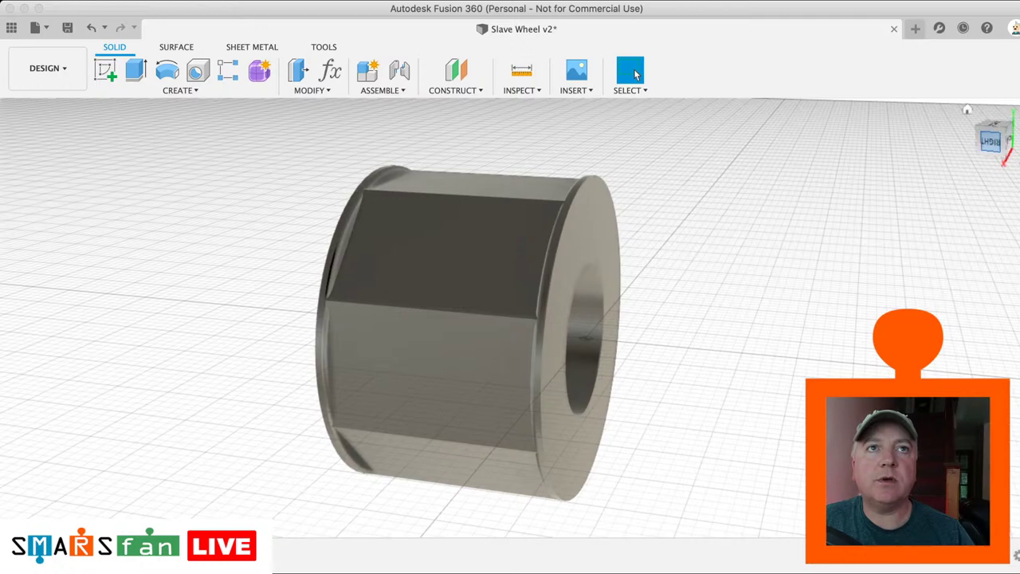
# Step: Start a sketch on one of the octagonal body's flat side faces between the two rims
pyautogui.moveTo(979, 127); pyautogui.dragTo(1016, 132)
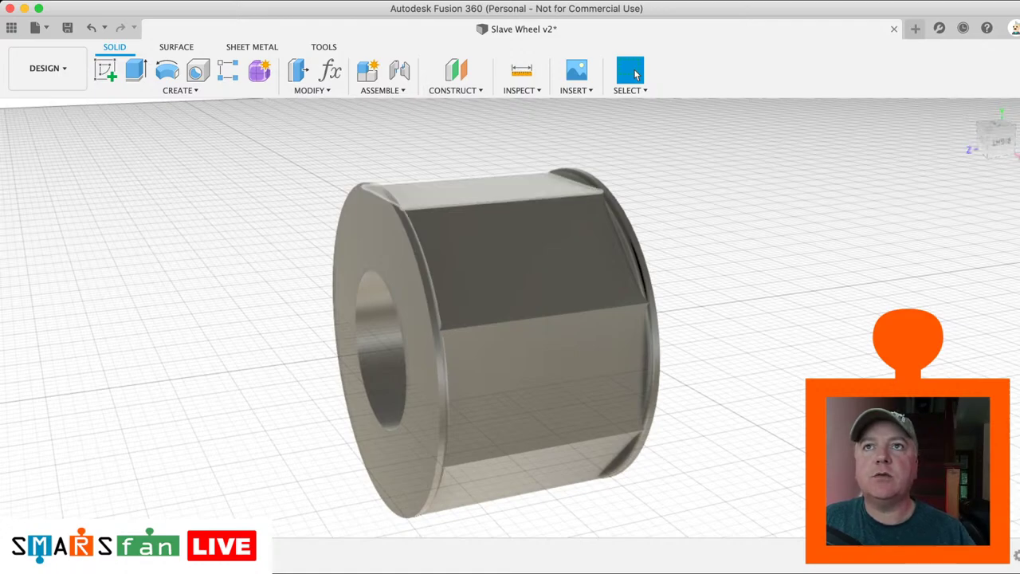
pyautogui.click(483, 191)
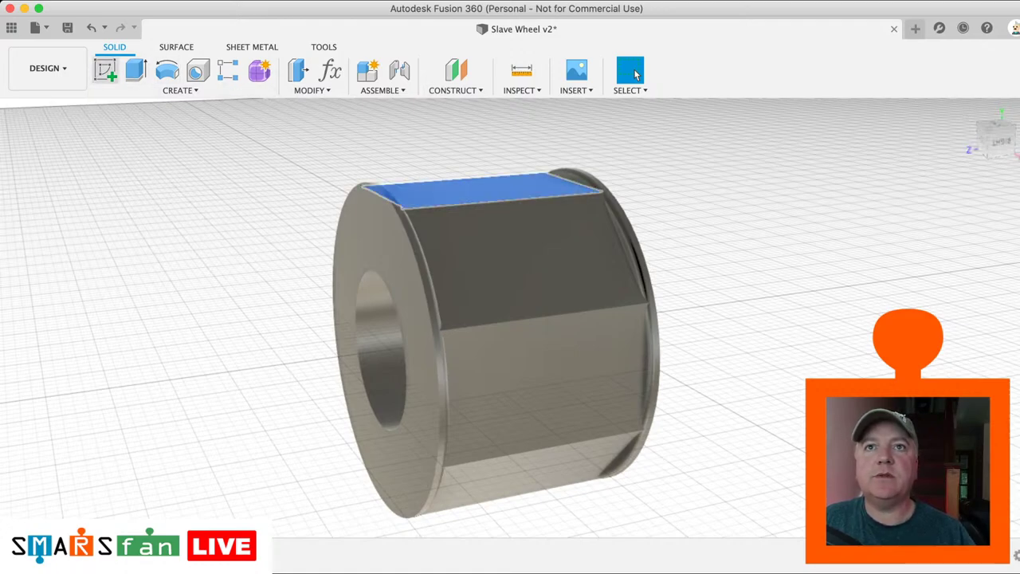
pyautogui.click(105, 70)
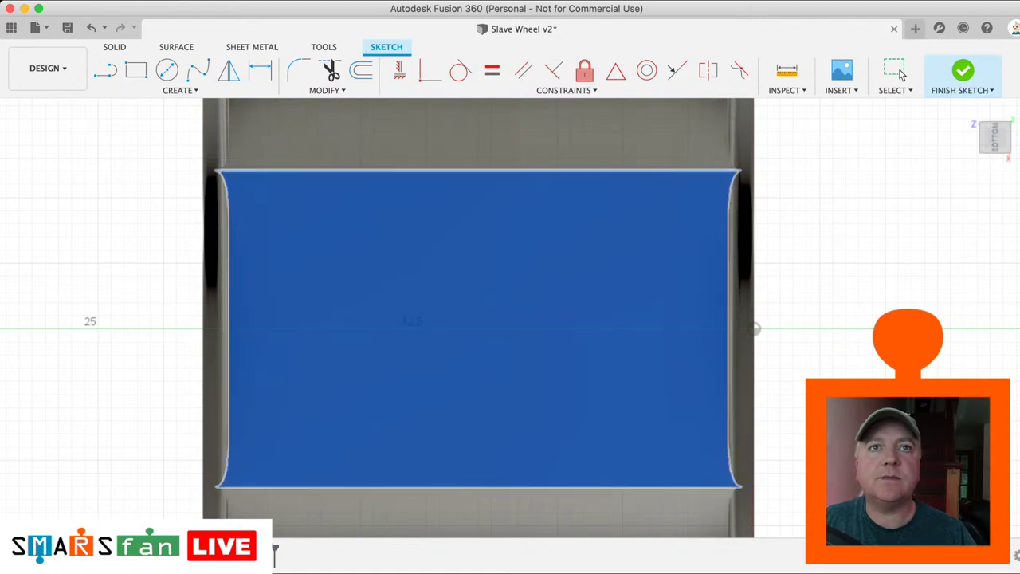
pyautogui.click(896, 70)
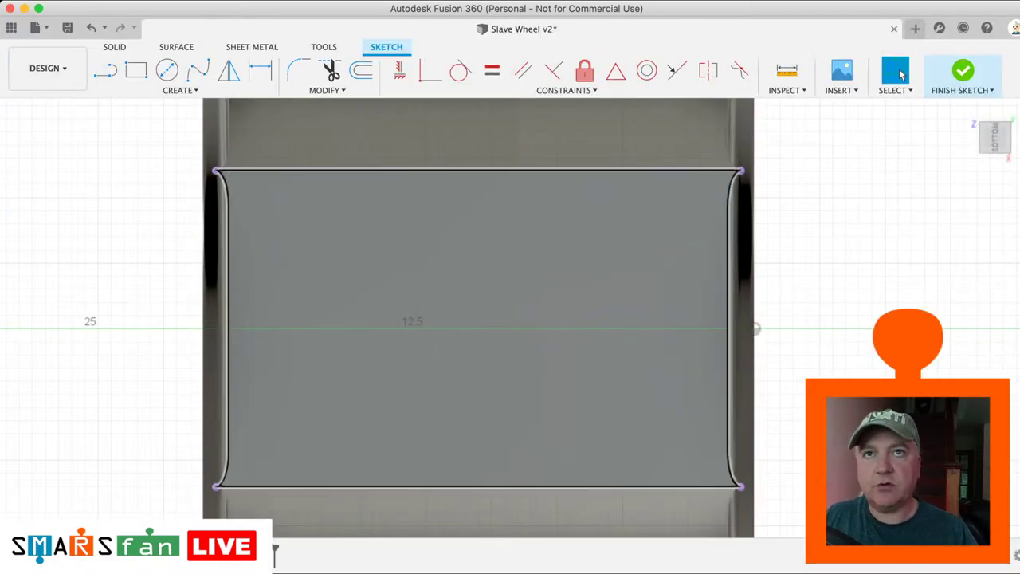
# Step: Draw construction lines across the face: both corner-to-corner diagonals plus the vertical and horizontal centre lines
pyautogui.press('l')
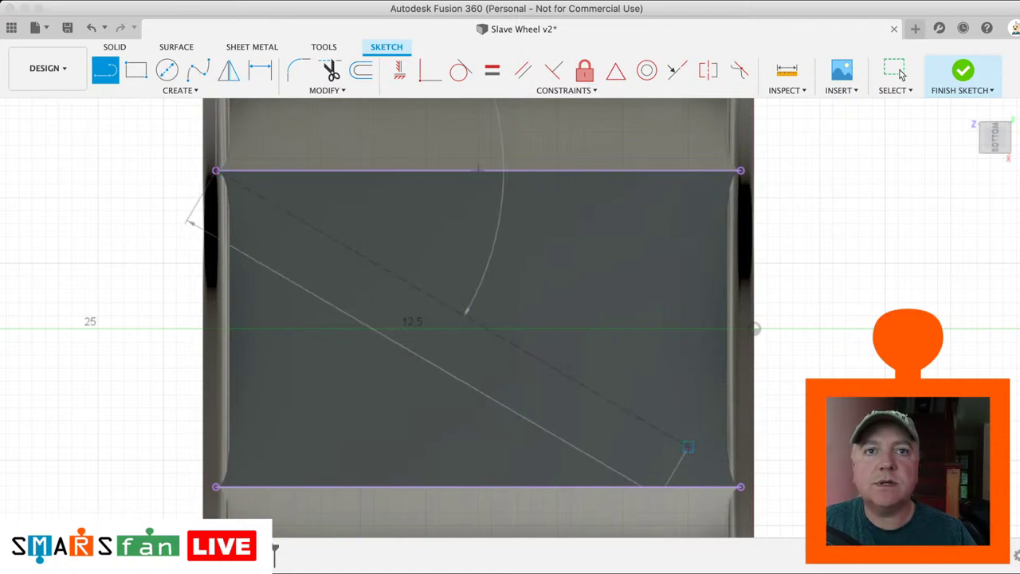
pyautogui.click(741, 486)
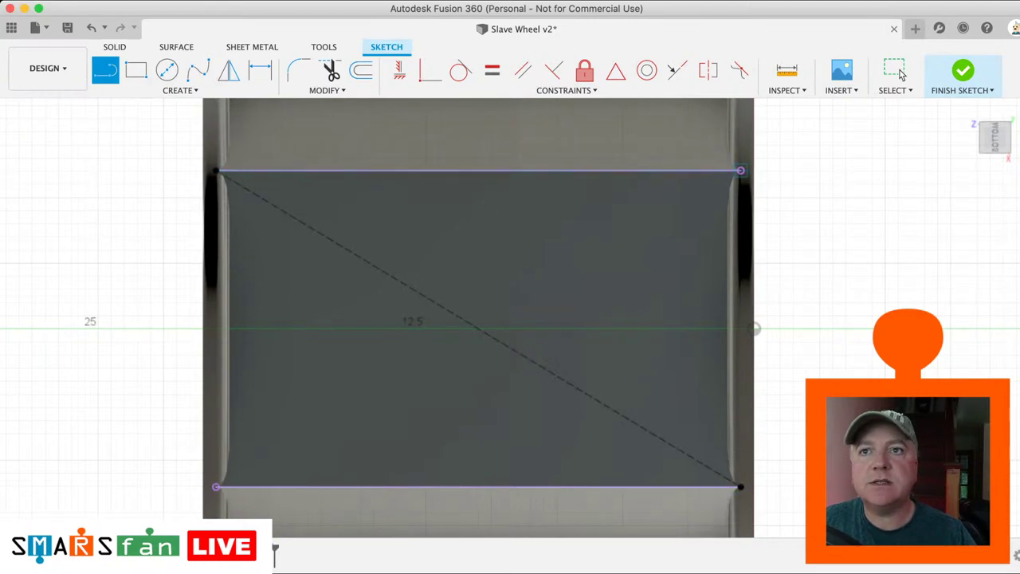
pyautogui.click(740, 170)
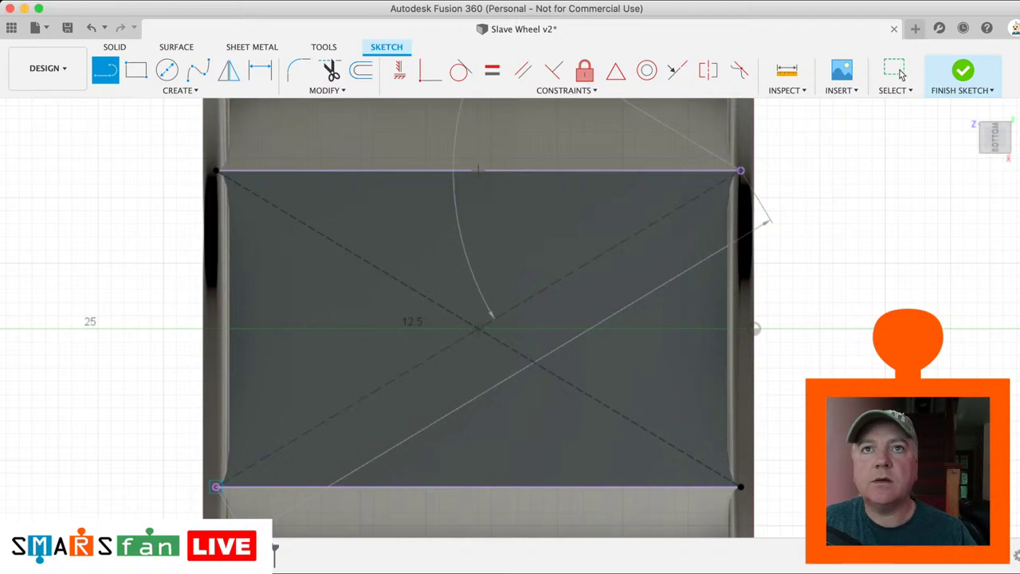
pyautogui.click(740, 170)
pyautogui.click(478, 170)
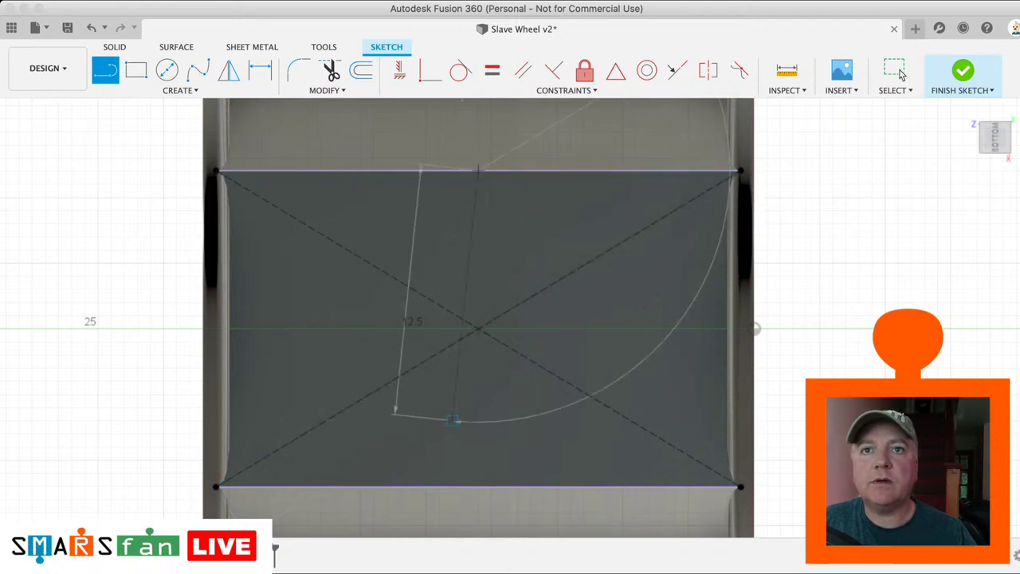
pyautogui.click(478, 486)
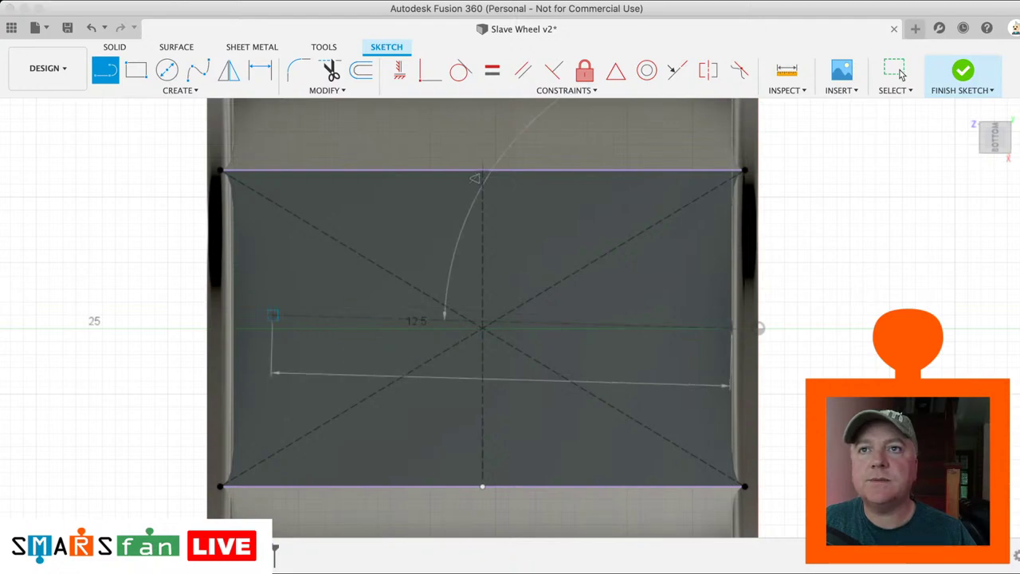
pyautogui.click(227, 327)
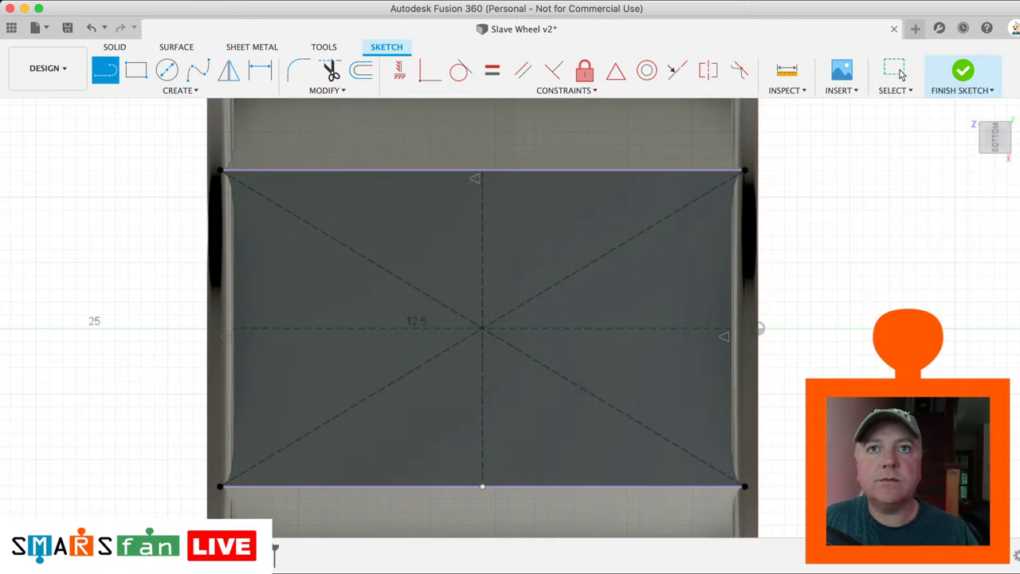
# Step: Draw a closed four-sided construction outline around the face's centre, with three of its corners on the centre lines
pyautogui.click(503, 260)
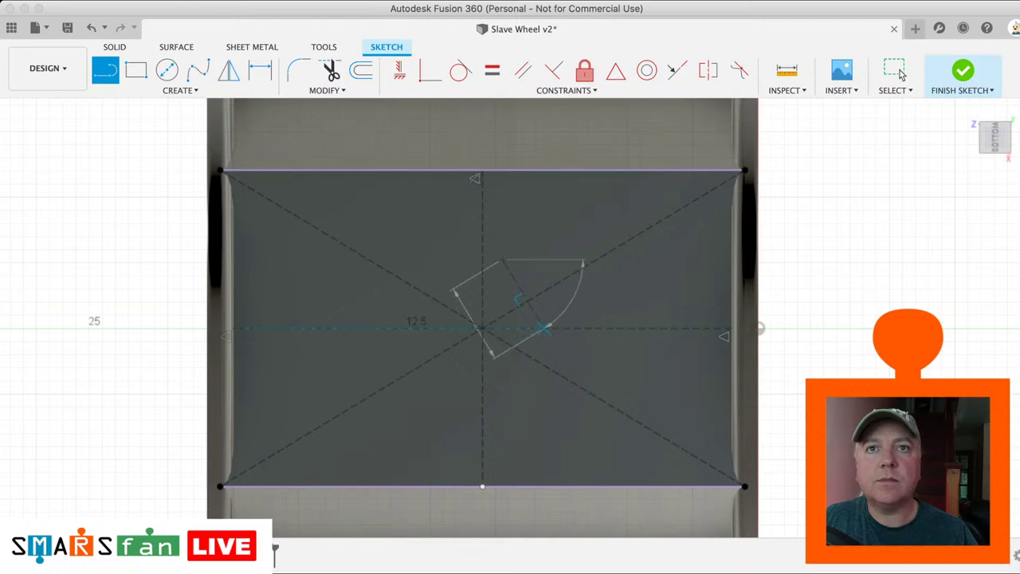
pyautogui.click(544, 327)
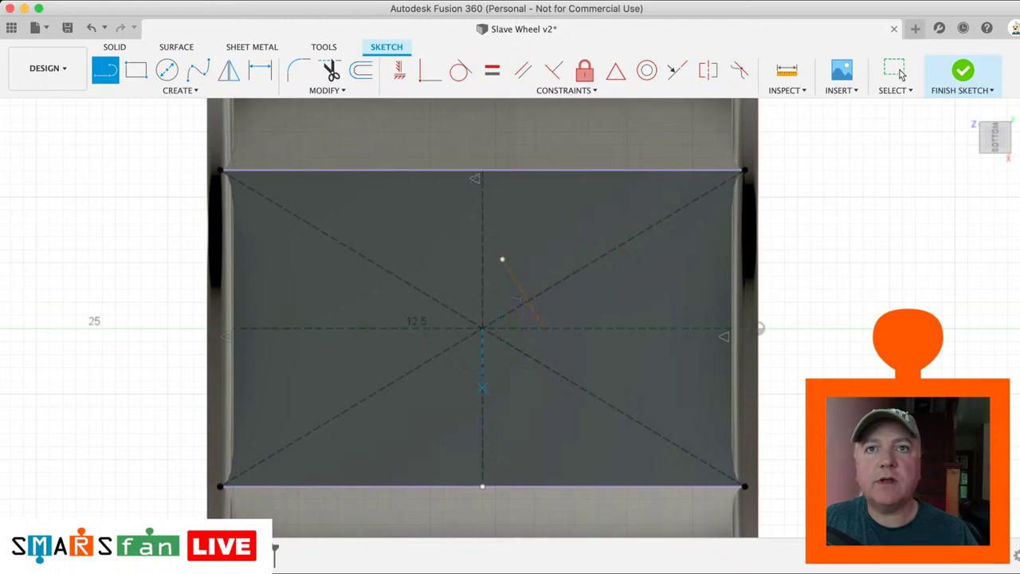
pyautogui.click(482, 388)
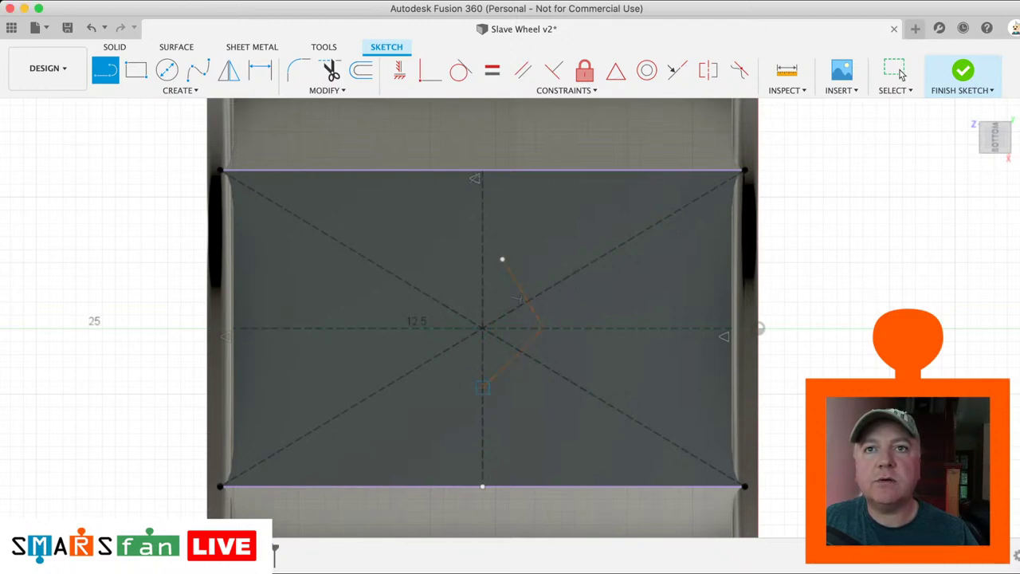
pyautogui.click(424, 328)
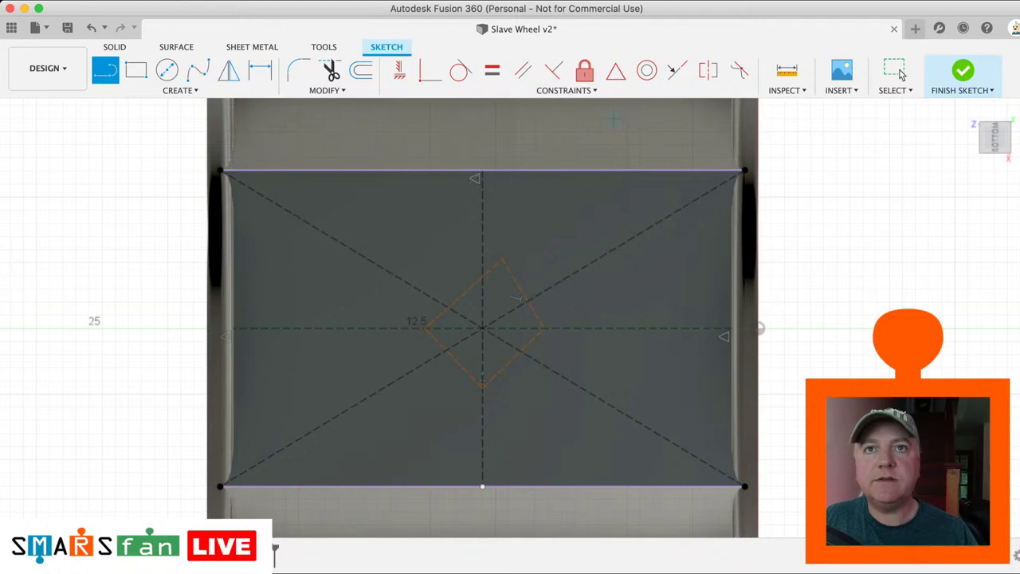
# Step: Dimension the upper-left side of the four-sided outline to 5.50 mm, driven by a parameter
pyautogui.press('d')
pyautogui.click(463, 293)
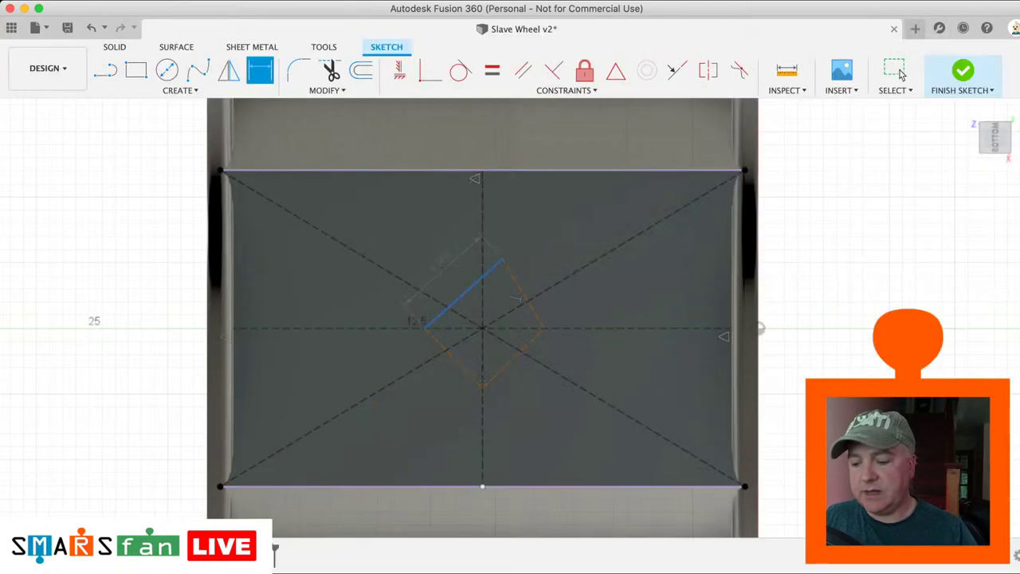
pyautogui.press('Escape')
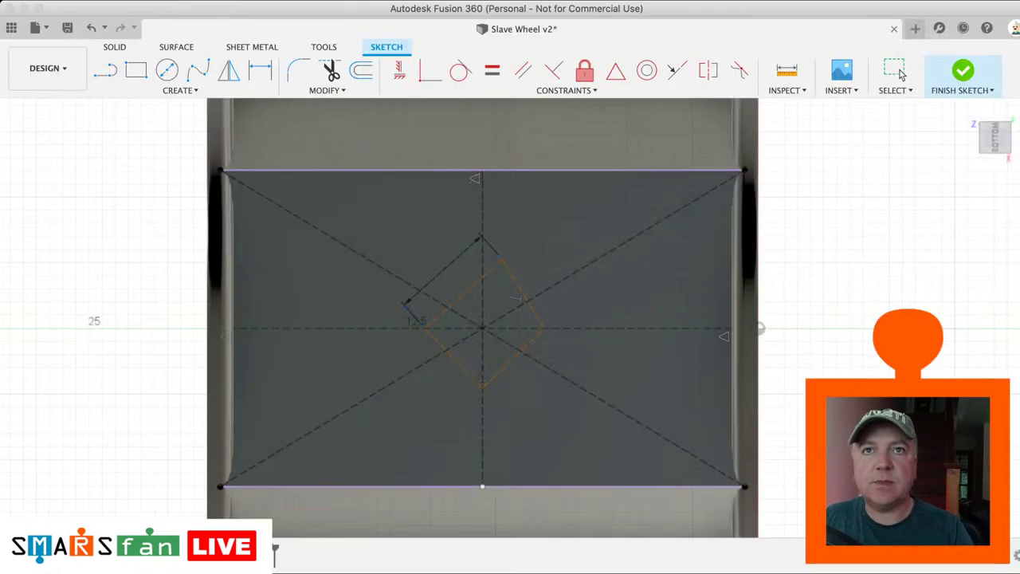
pyautogui.press('Return')
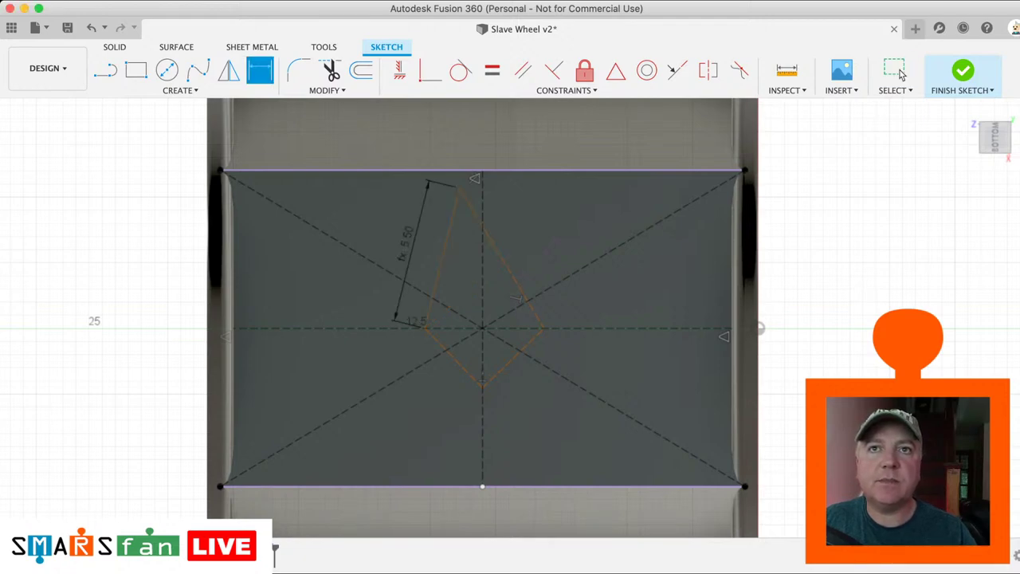
# Step: Dimension the upper-right side of the four-sided outline to 5.50 mm, driven by a parameter
pyautogui.click(505, 264)
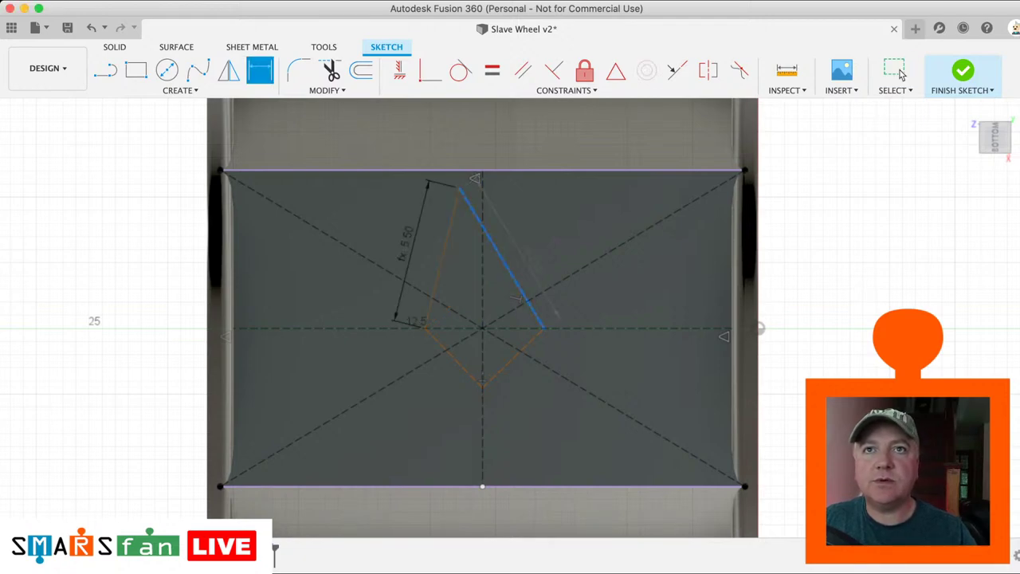
pyautogui.click(533, 259)
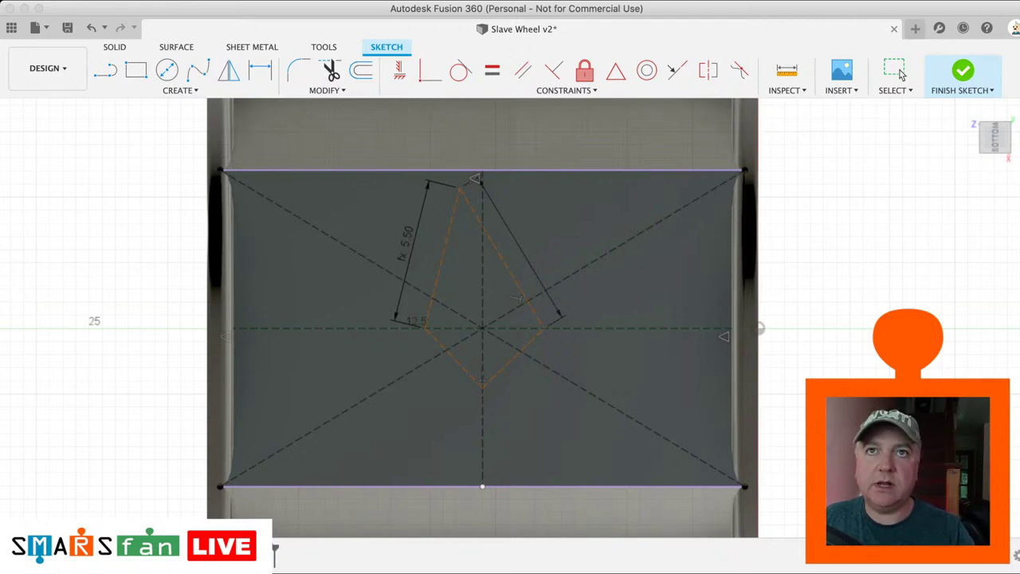
pyautogui.press('d')
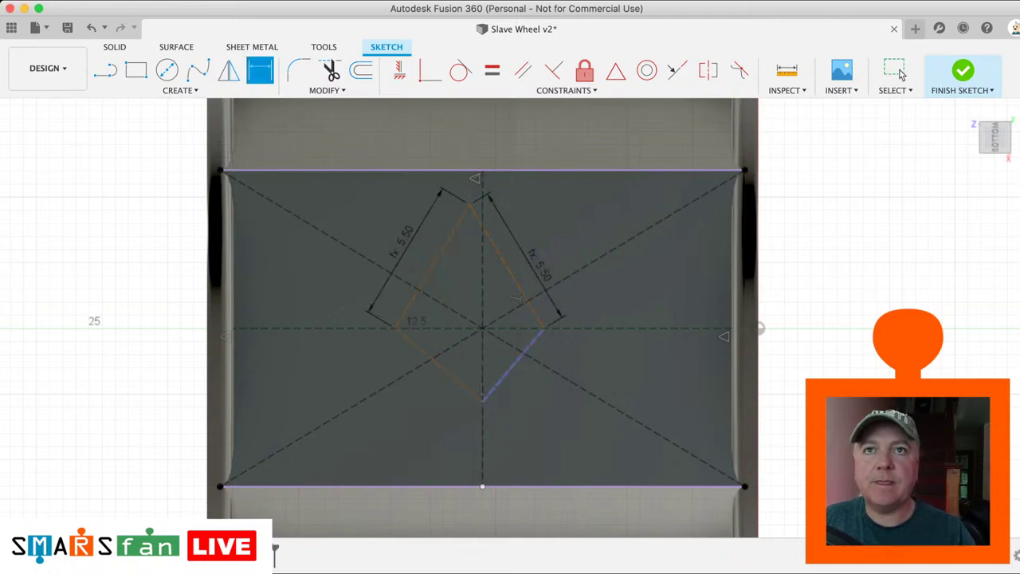
pyautogui.press('Escape')
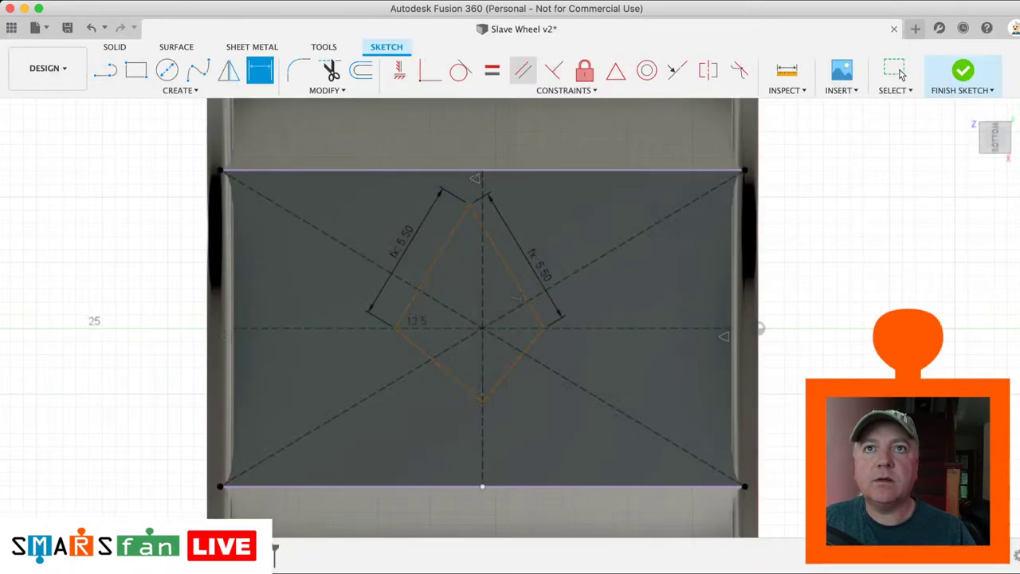
# Step: Constrain the outline's upper-left and lower-right sides to be parallel
pyautogui.click(522, 70)
pyautogui.click(431, 264)
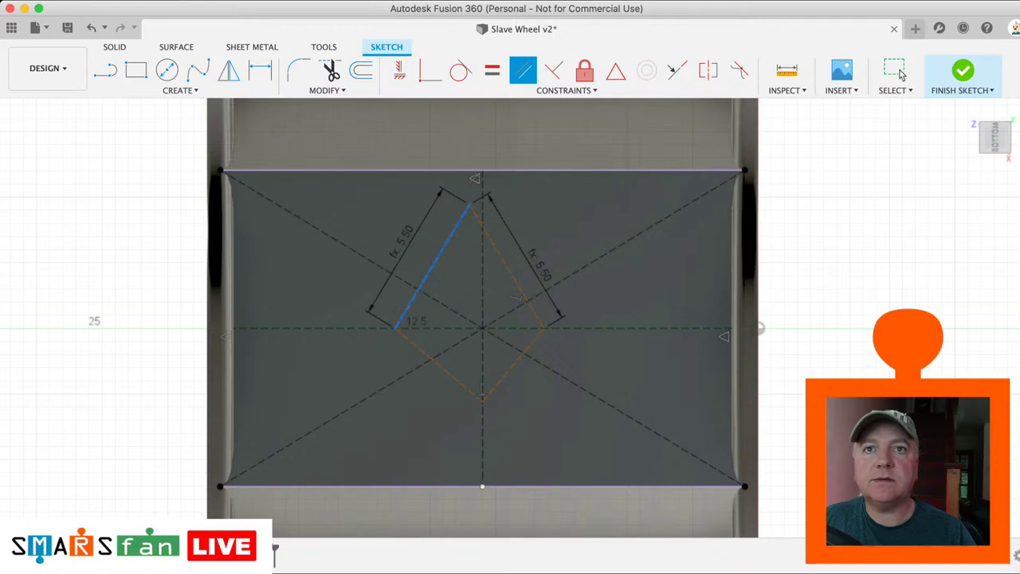
pyautogui.click(518, 298)
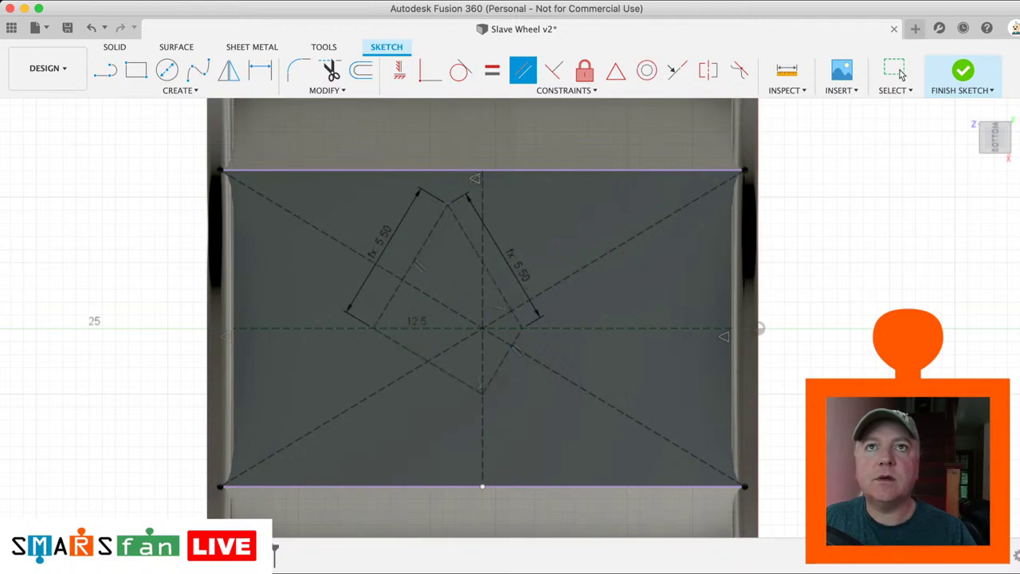
# Step: Try to apply an equal-length constraint between sides of the four-sided outline
pyautogui.click(492, 70)
pyautogui.click(485, 267)
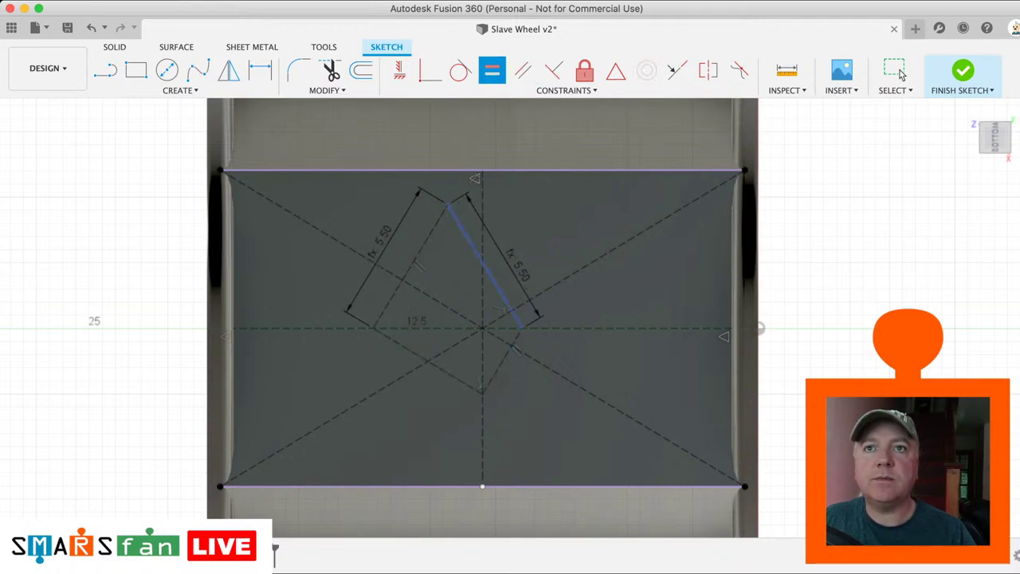
pyautogui.click(428, 360)
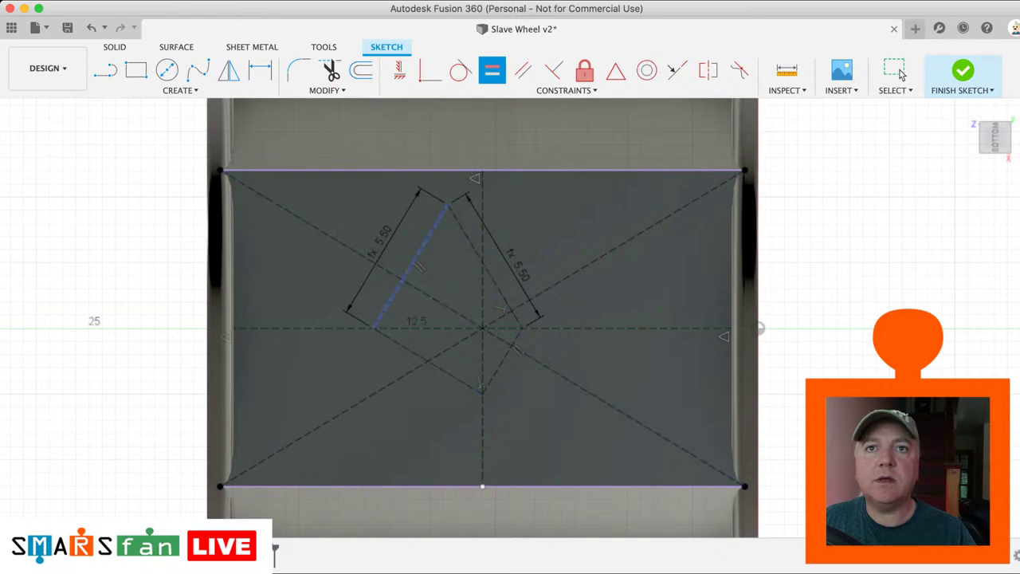
pyautogui.click(411, 266)
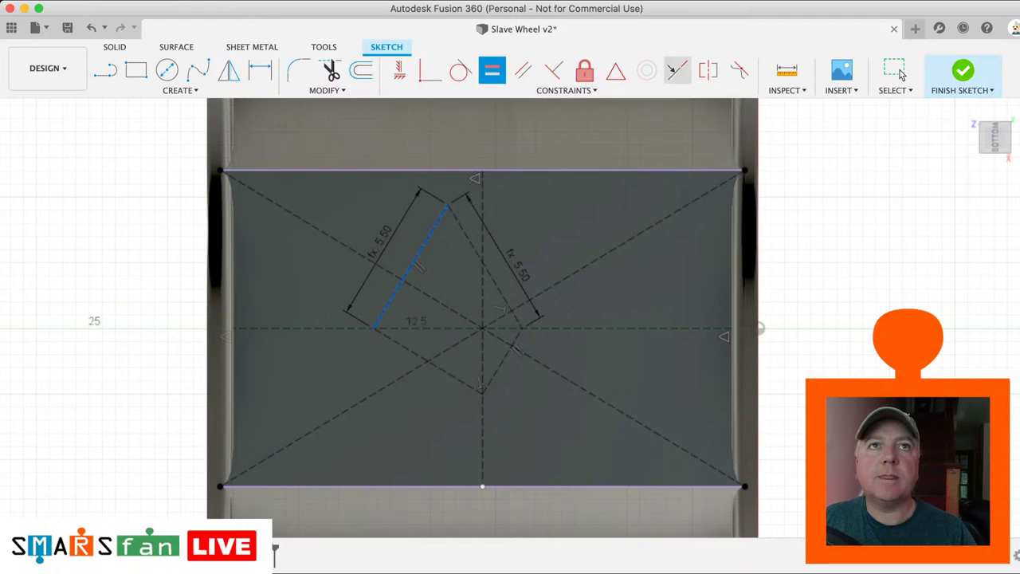
pyautogui.click(898, 73)
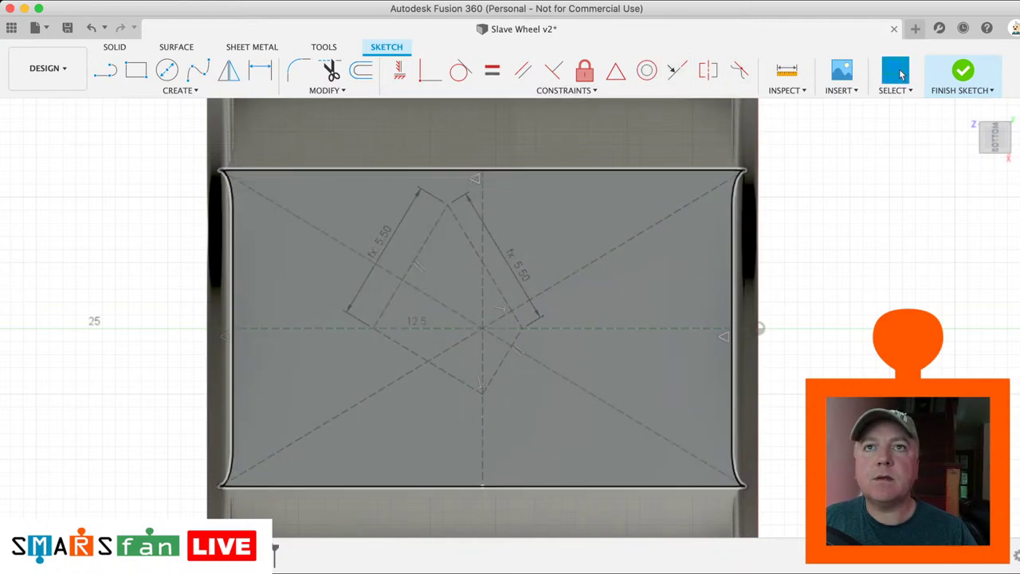
pyautogui.click(898, 73)
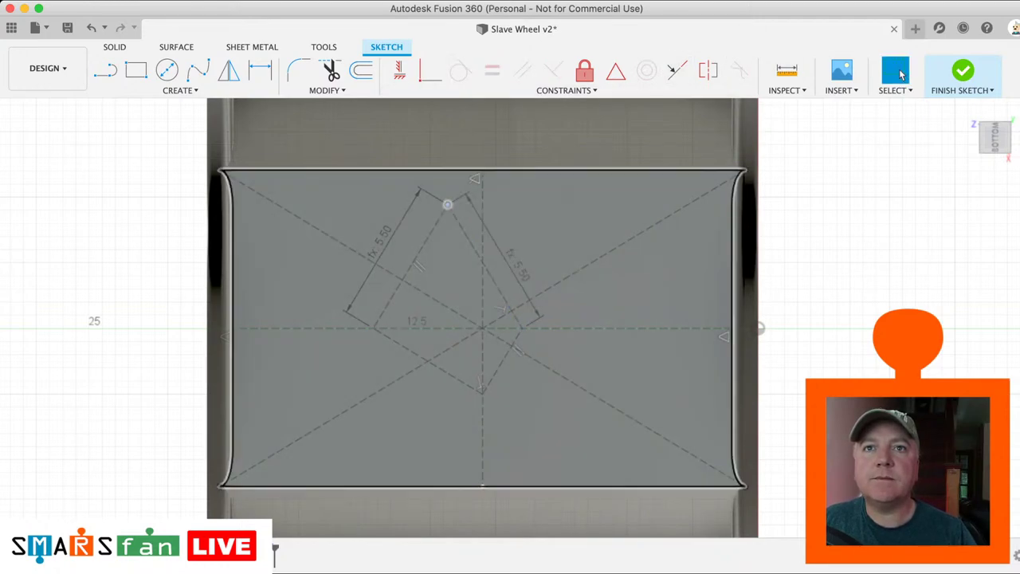
pyautogui.click(899, 73)
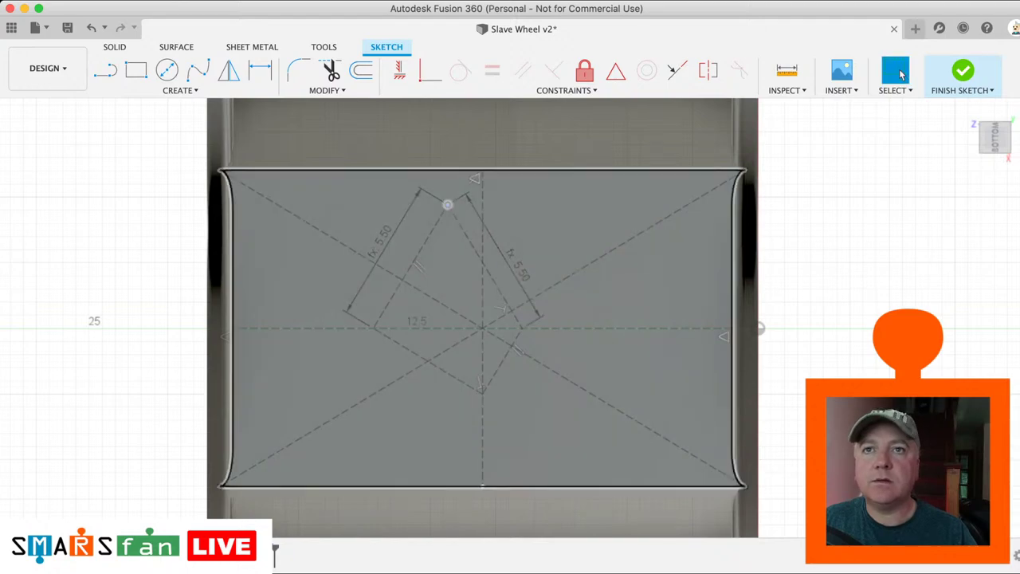
pyautogui.press('d')
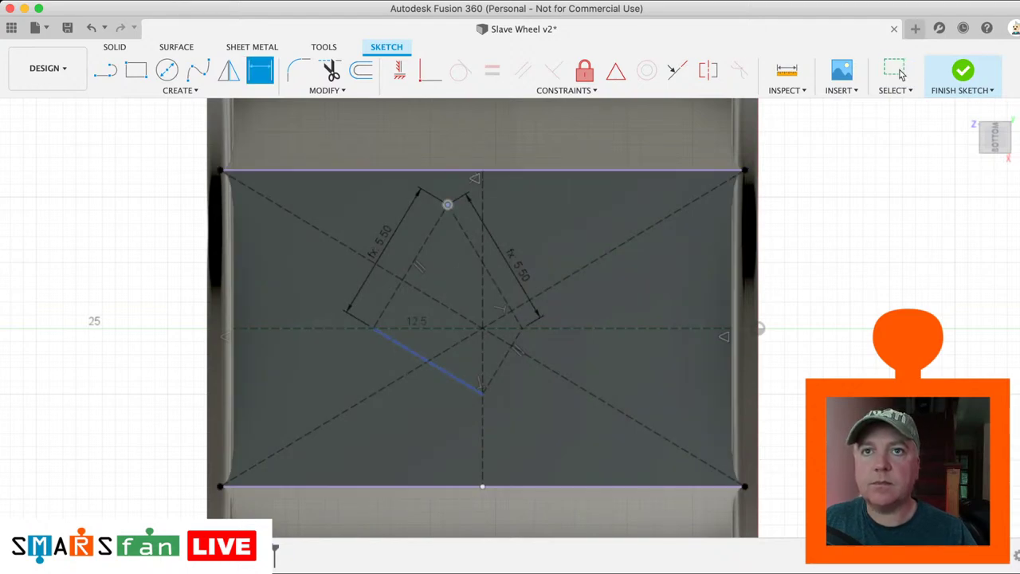
pyautogui.click(403, 346)
pyautogui.click(374, 376)
pyautogui.press('Escape')
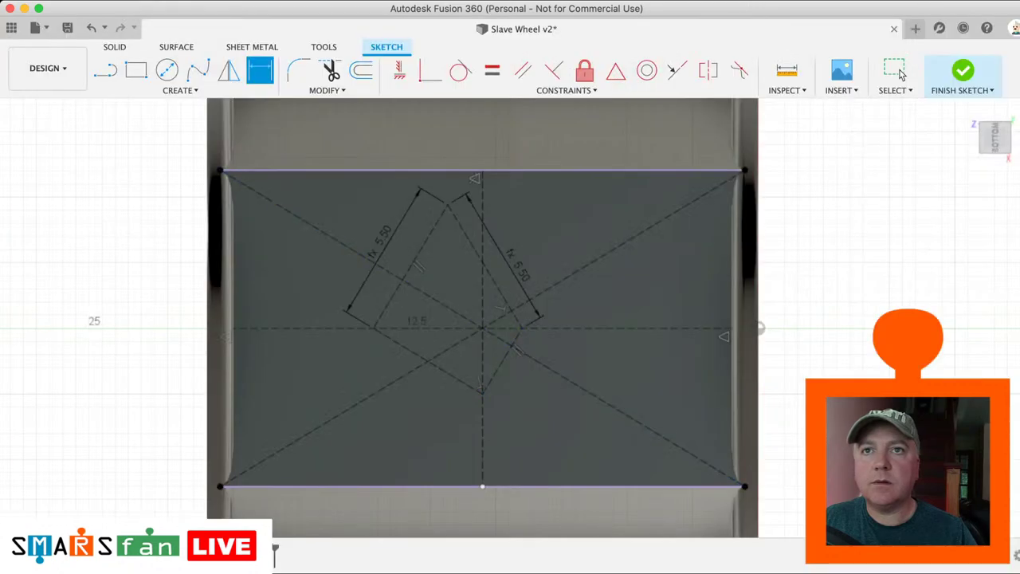
pyautogui.click(405, 347)
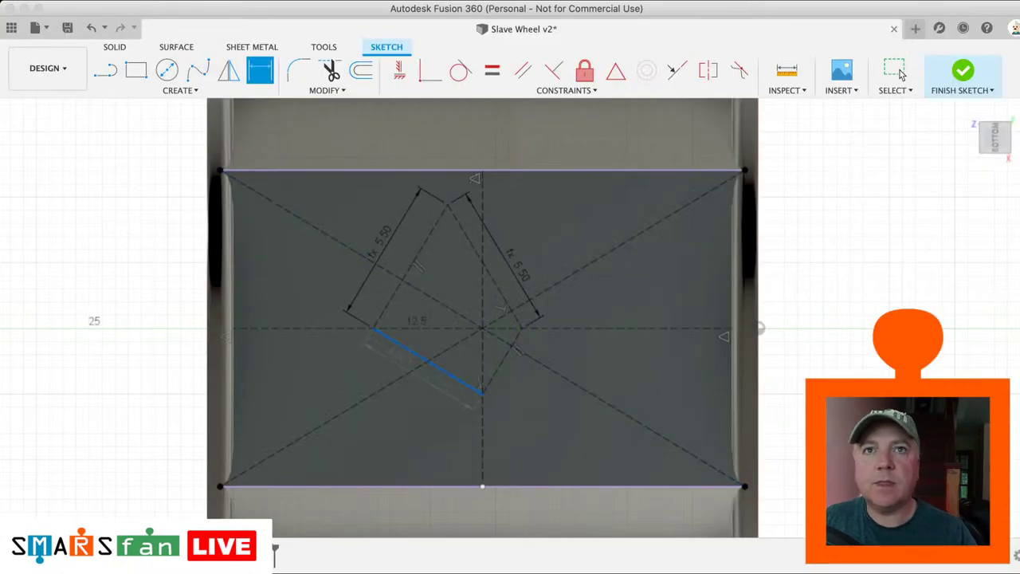
pyautogui.press('Escape')
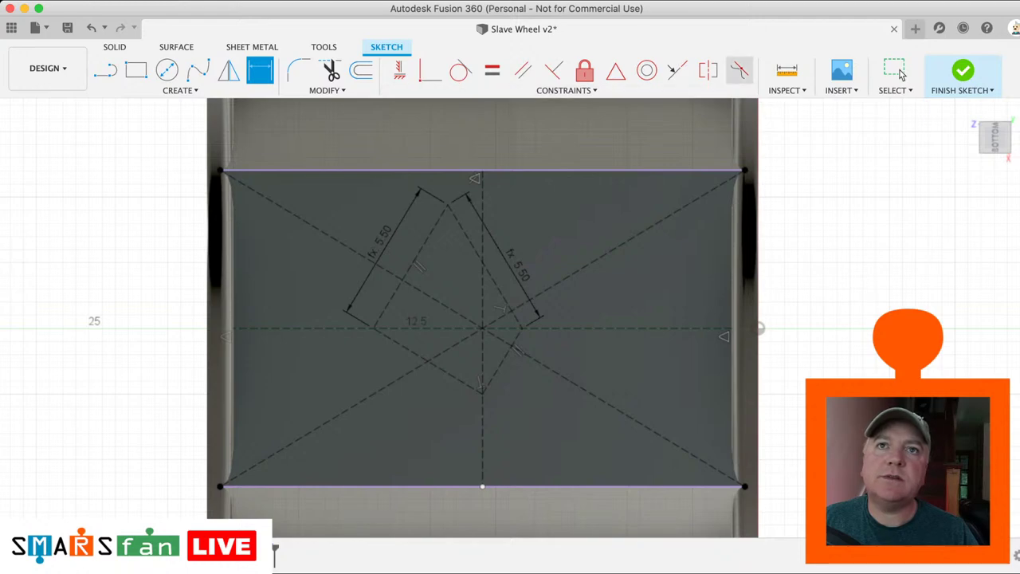
# Step: Delete the outline's upper-right side and move its top corner close to the vertical centre line
pyautogui.click(900, 73)
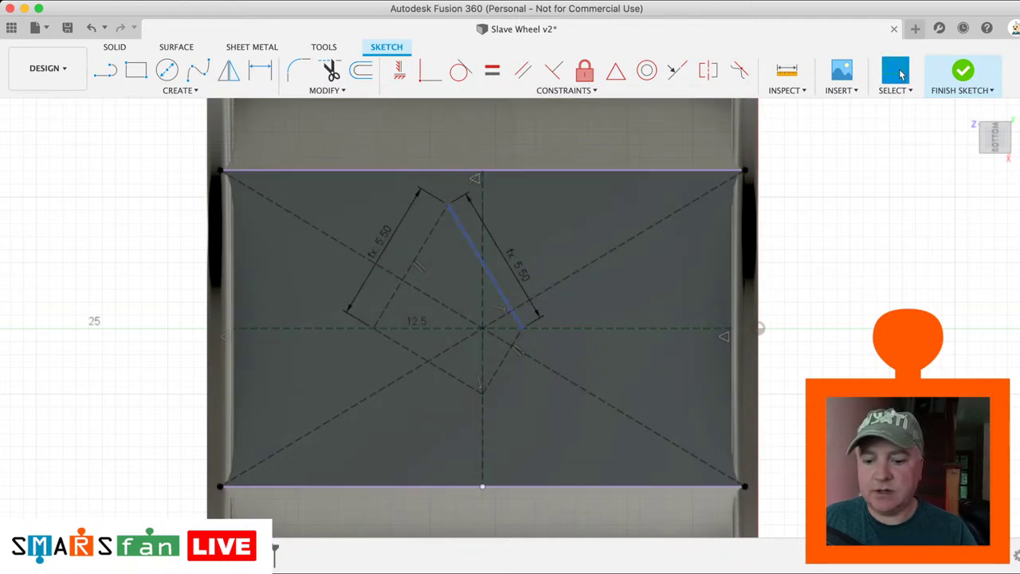
pyautogui.click(487, 272)
pyautogui.press('Delete')
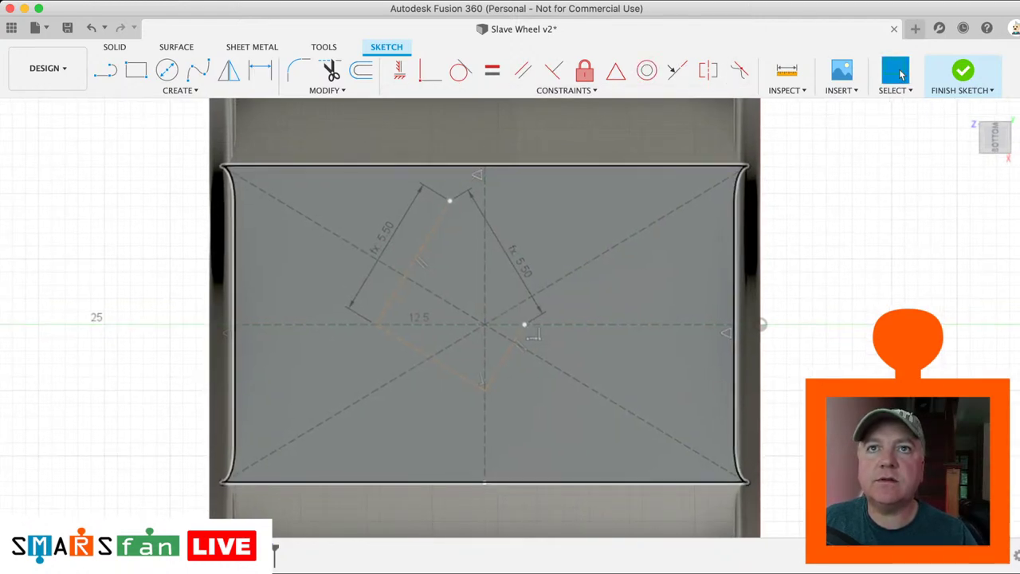
pyautogui.moveTo(450, 198); pyautogui.dragTo(493, 224)
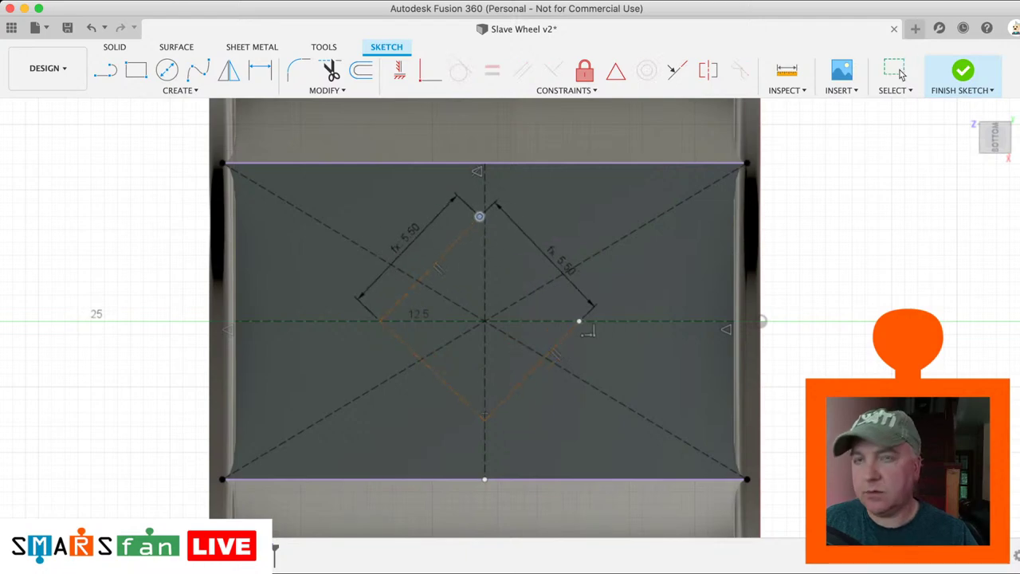
# Step: Constrain the outline's top corner to be coincident with the vertical centre line
pyautogui.click(900, 73)
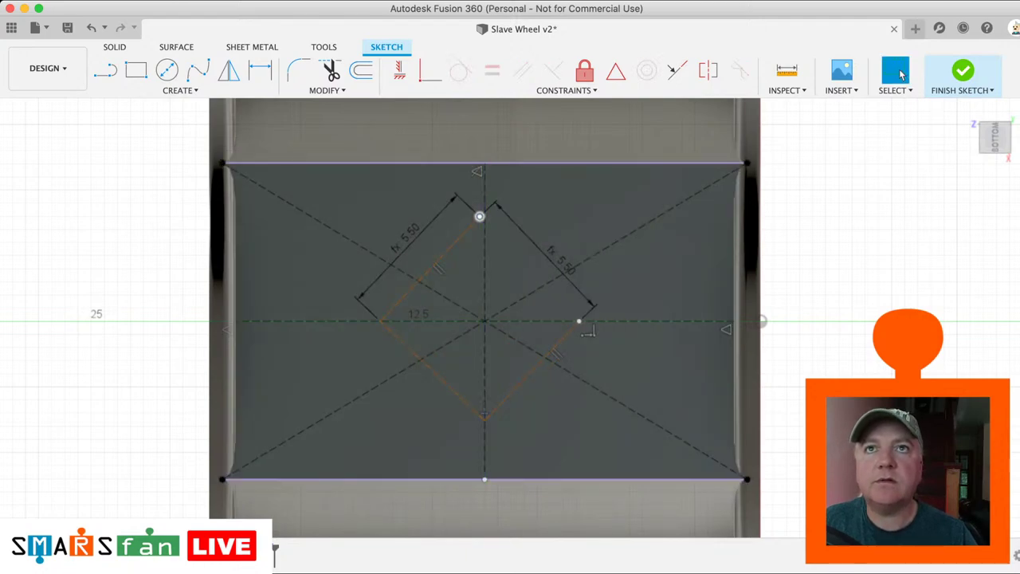
pyautogui.click(430, 70)
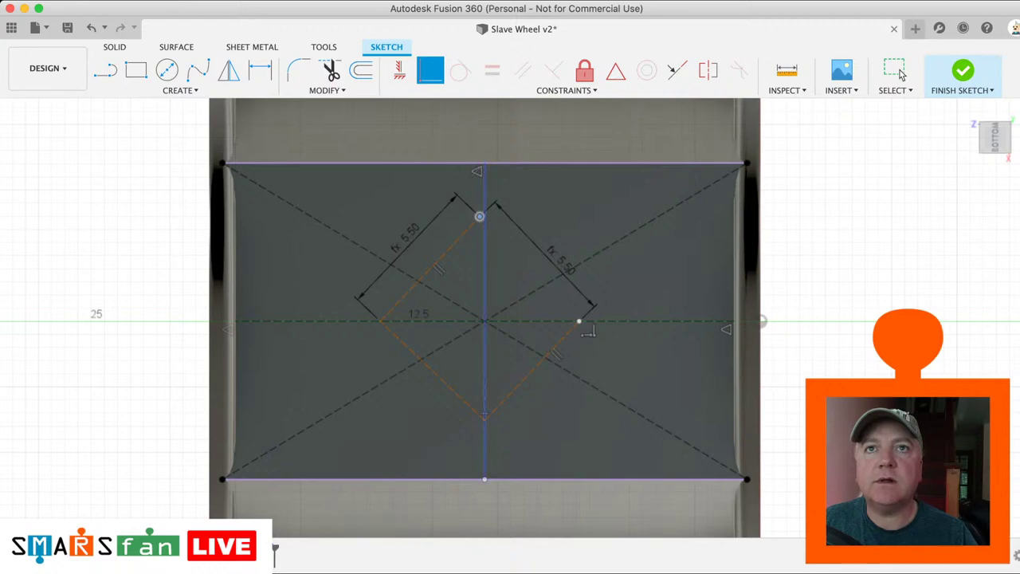
pyautogui.click(485, 259)
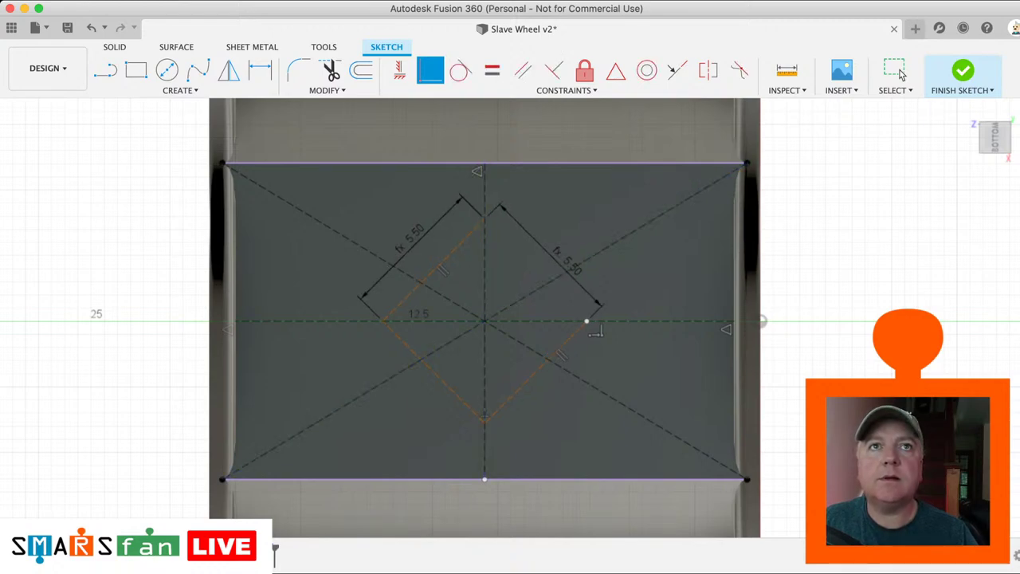
pyautogui.press('Escape')
# Step: Close the diamond outline with a construction line from its top corner to its right corner
pyautogui.press('l')
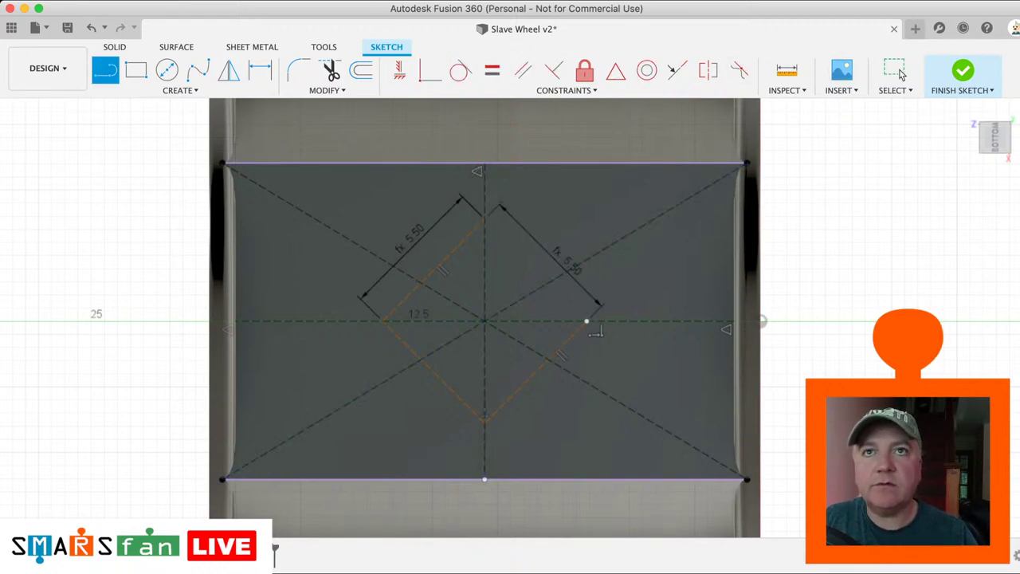
pyautogui.click(485, 218)
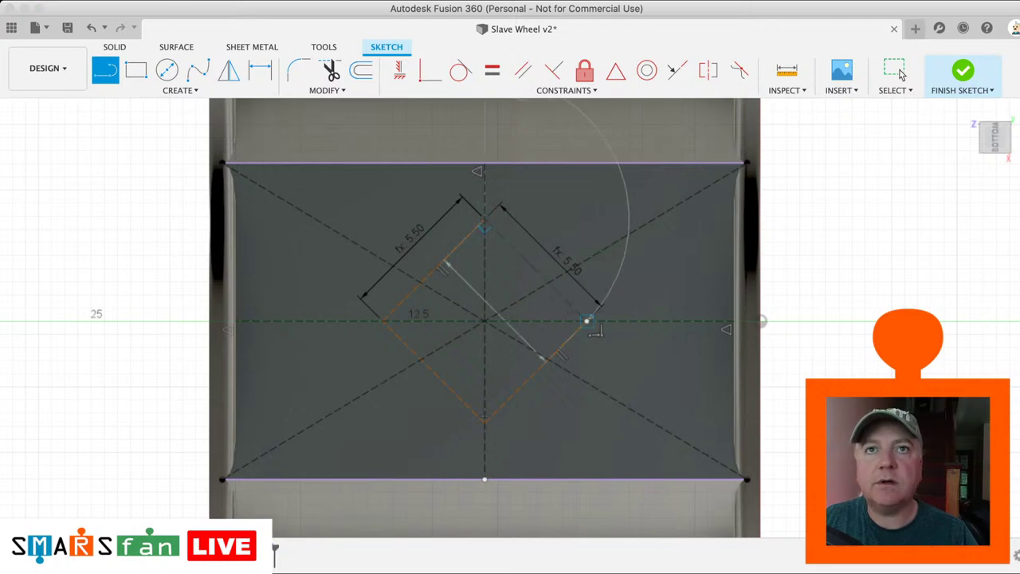
pyautogui.click(587, 320)
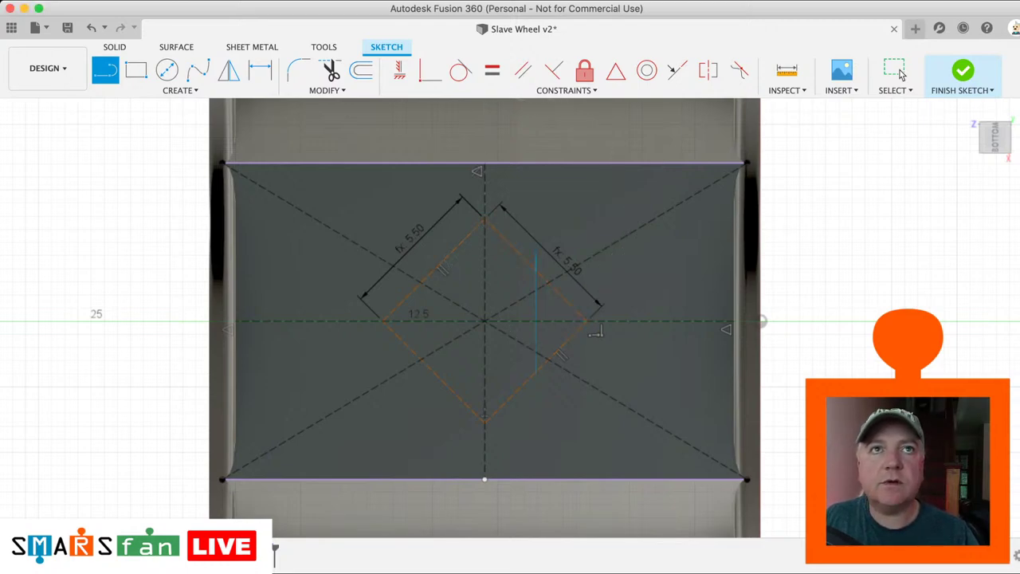
pyautogui.click(900, 70)
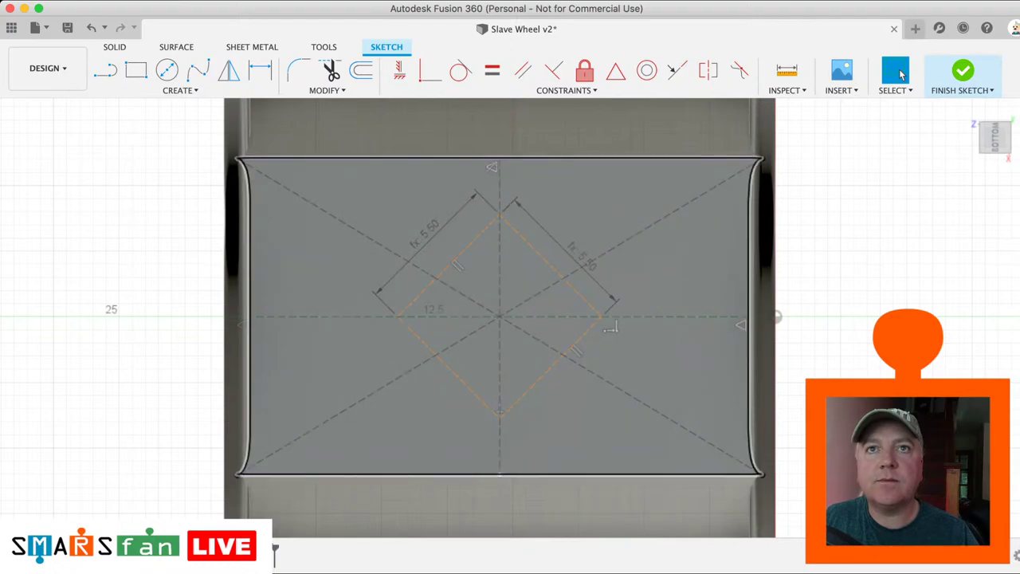
# Step: Convert all four sides of the diamond outline from construction lines to regular sketch lines
pyautogui.click(550, 265)
pyautogui.press('x')
pyautogui.click(446, 269)
pyautogui.press('x')
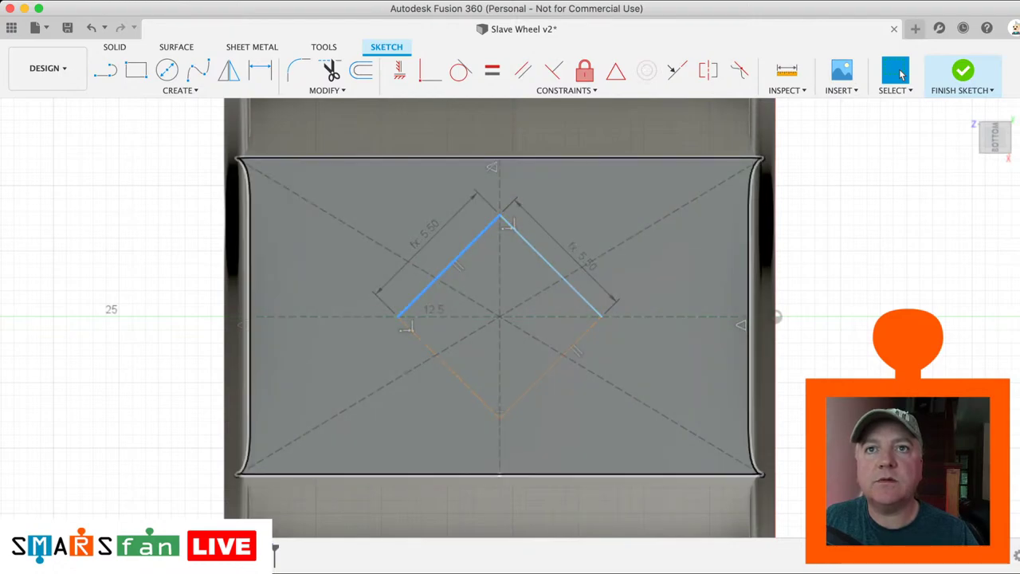
pyautogui.click(449, 367)
pyautogui.press('x')
pyautogui.click(550, 367)
pyautogui.press('x')
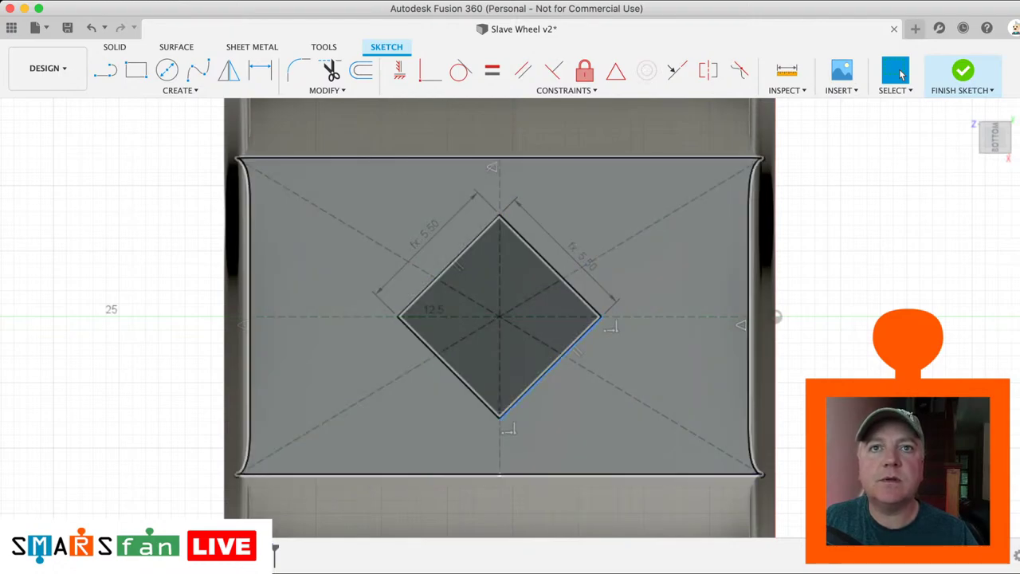
# Step: Finish the sketch and extrude the diamond profile outward from the octagonal body's side face
pyautogui.click(618, 387)
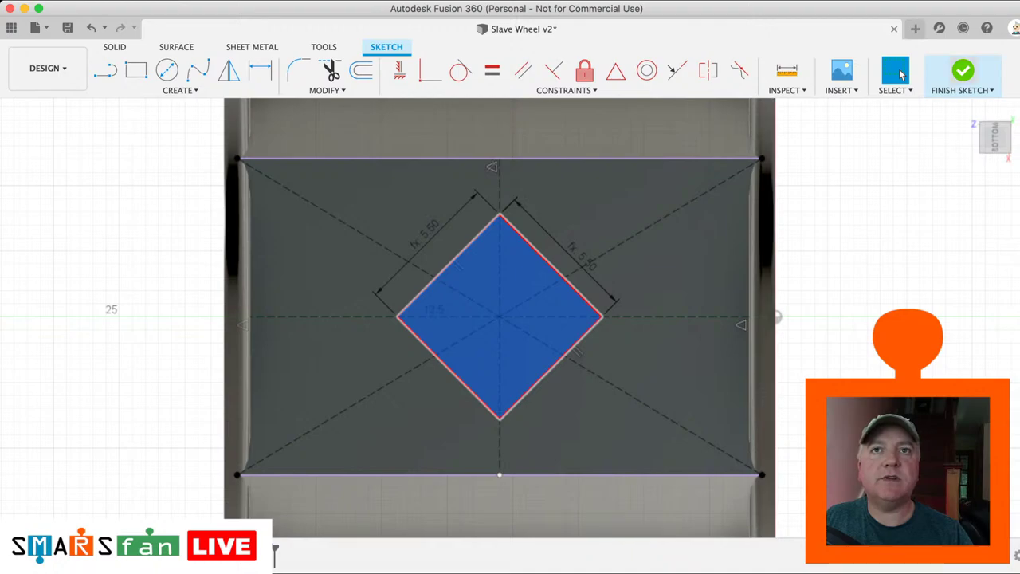
pyautogui.click(962, 72)
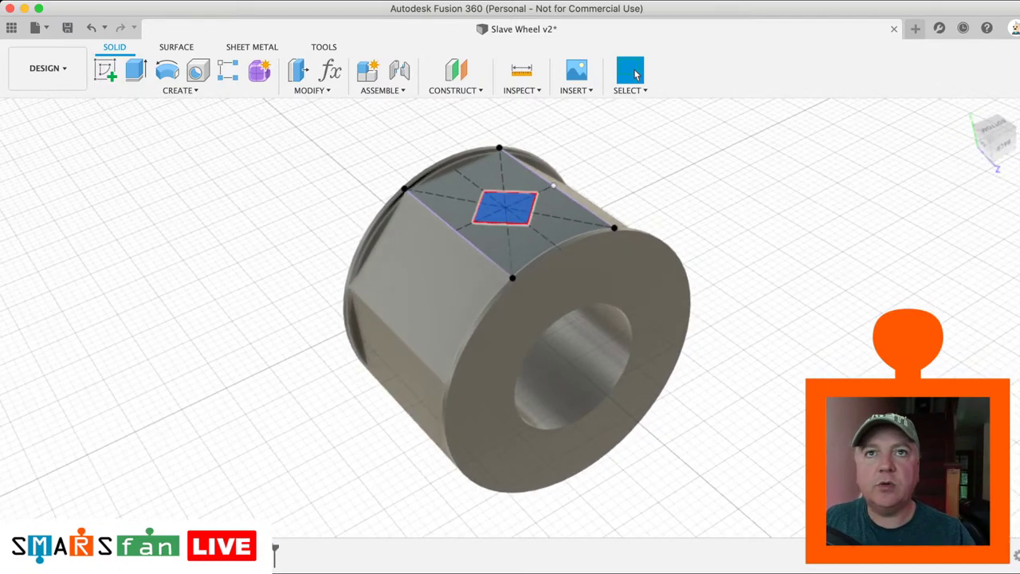
pyautogui.press('e')
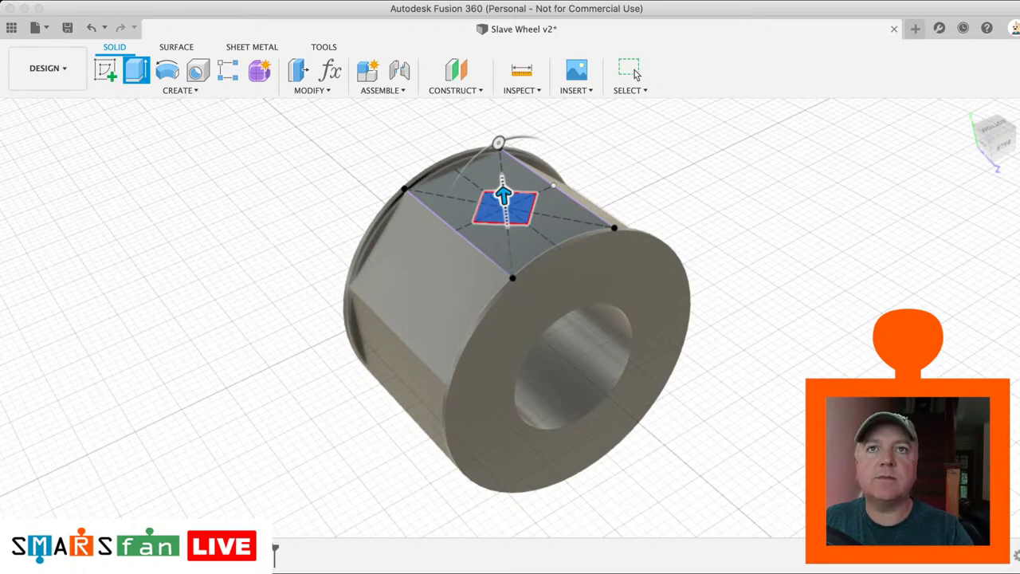
pyautogui.press('Return')
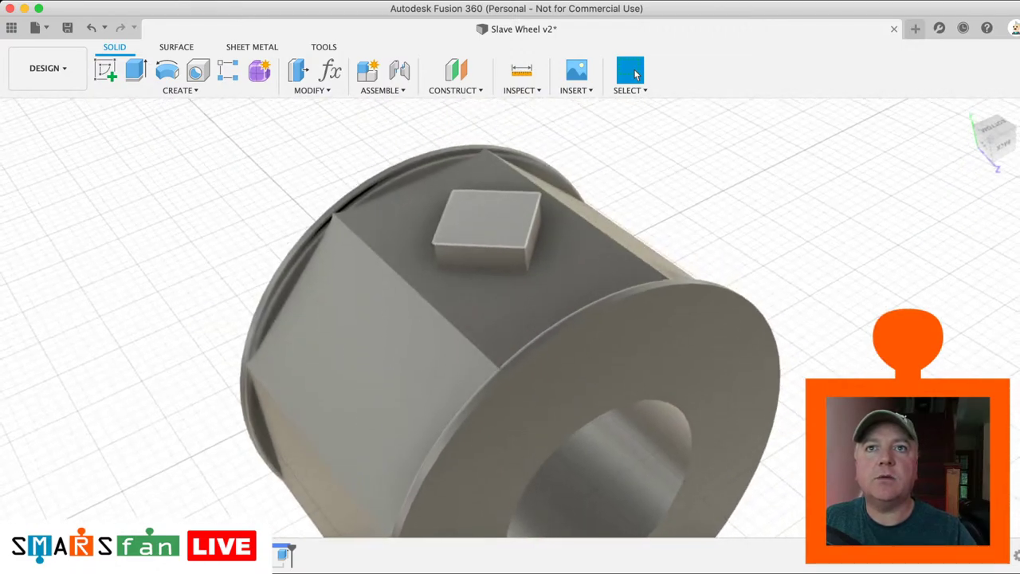
# Step: Chamfer all four outer edges of the raised diamond block
pyautogui.scroll(5, 478, 302)
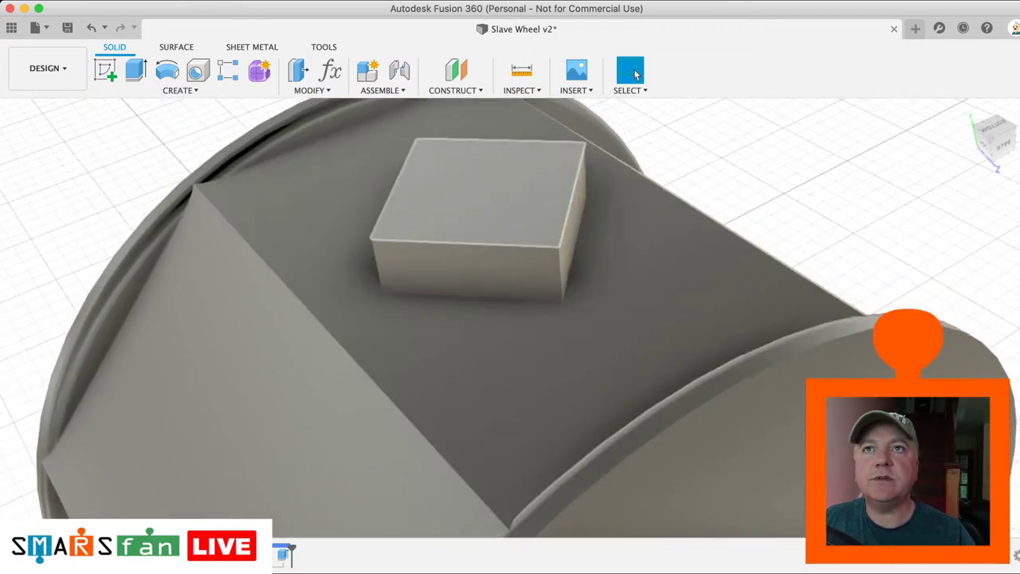
pyautogui.click(312, 90)
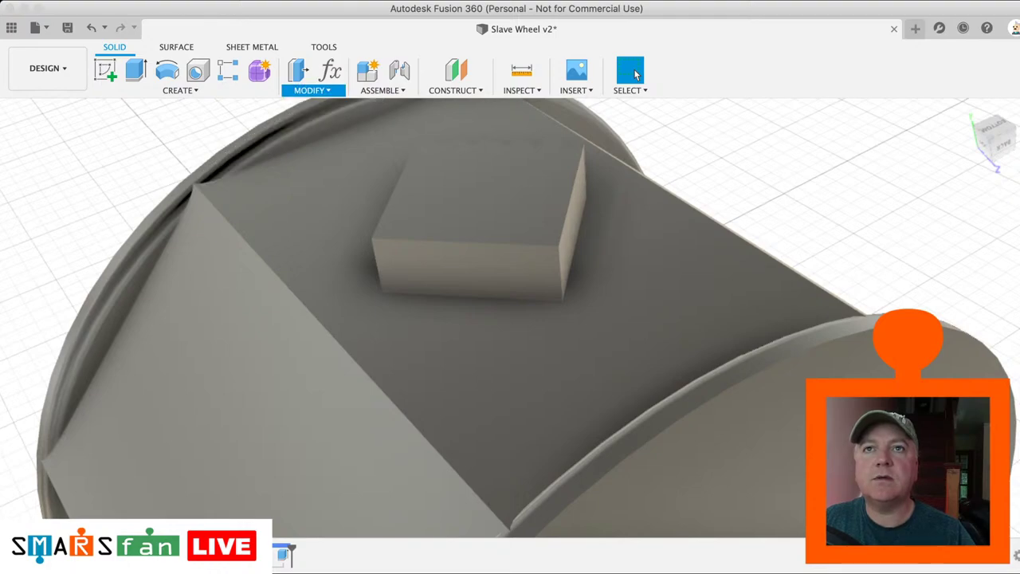
pyautogui.click(318, 127)
pyautogui.click(395, 190)
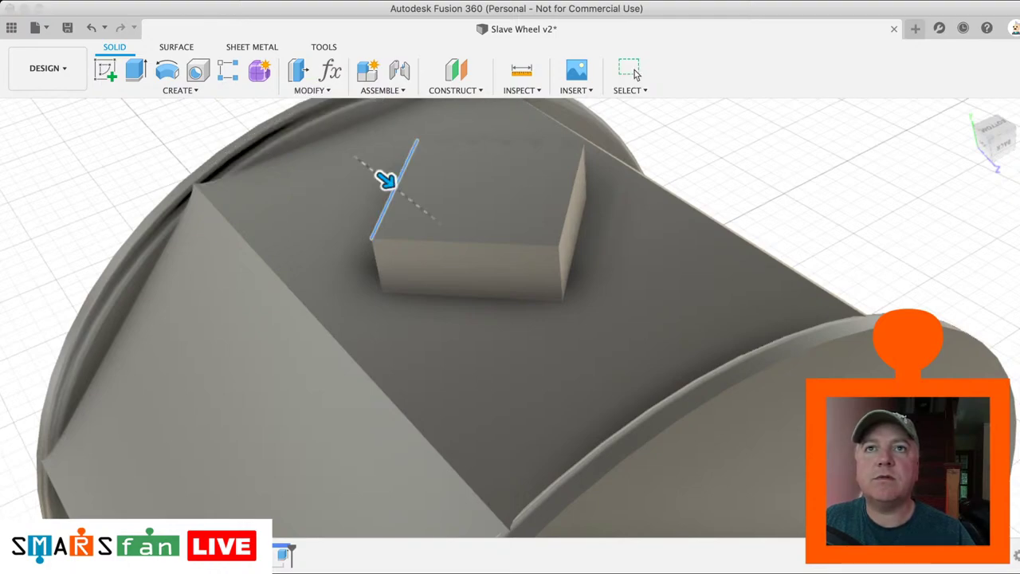
pyautogui.click(475, 141)
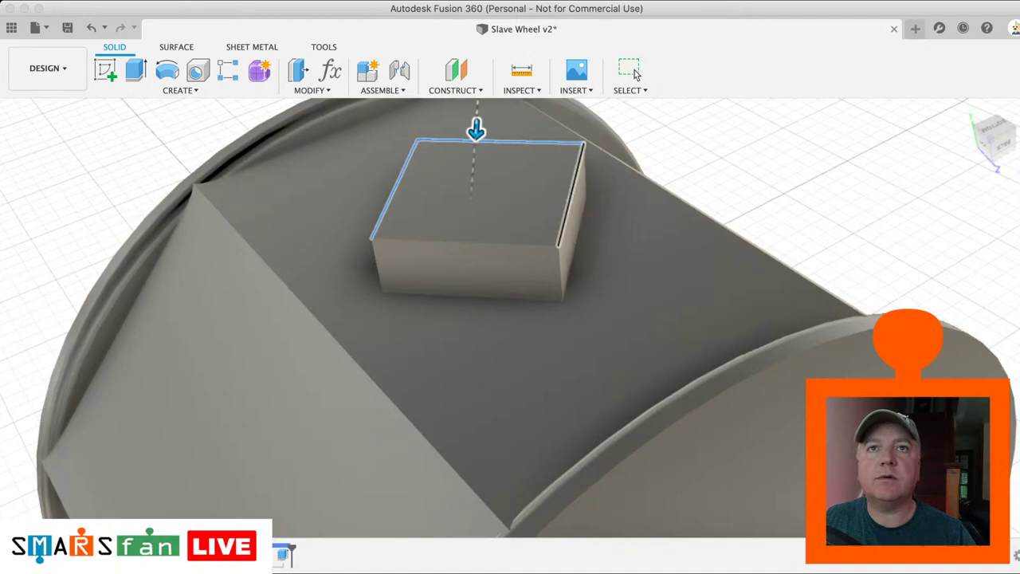
pyautogui.click(571, 195)
pyautogui.click(478, 241)
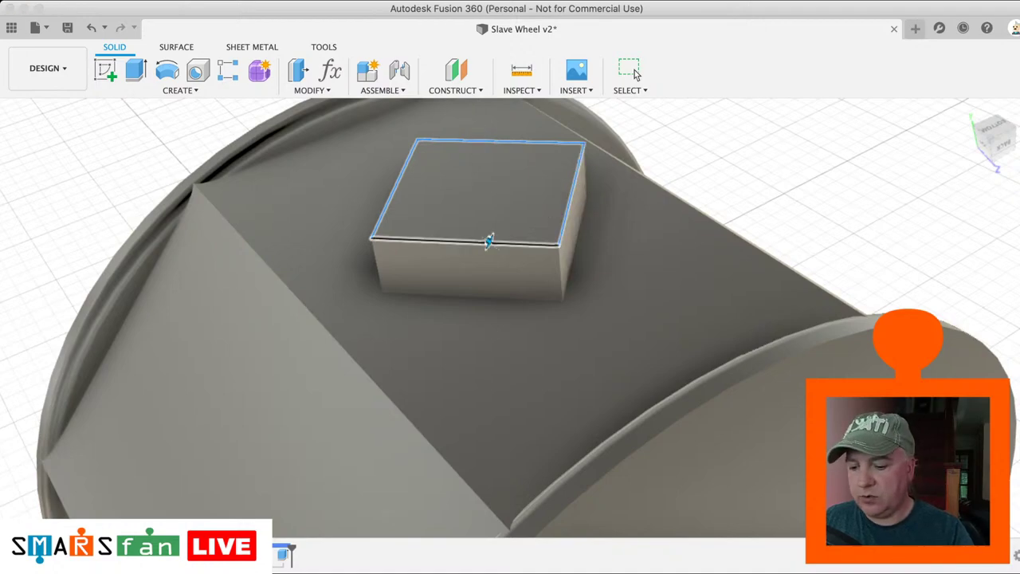
pyautogui.click(634, 70)
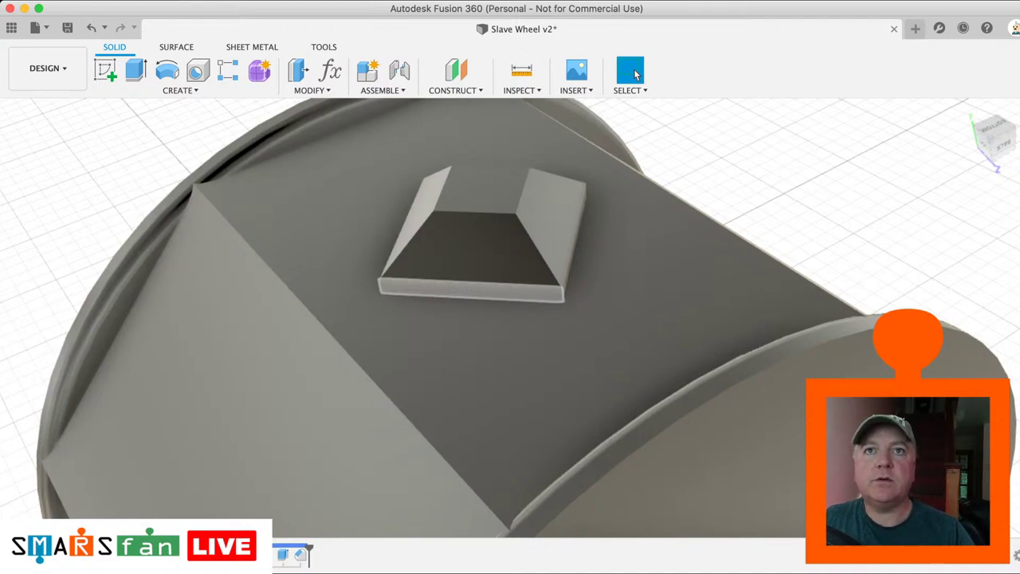
# Step: Create a circular pattern of the chamfered diamond tooth around the bore axis with eight instances, one on each side face
pyautogui.scroll(-5, 489, 295)
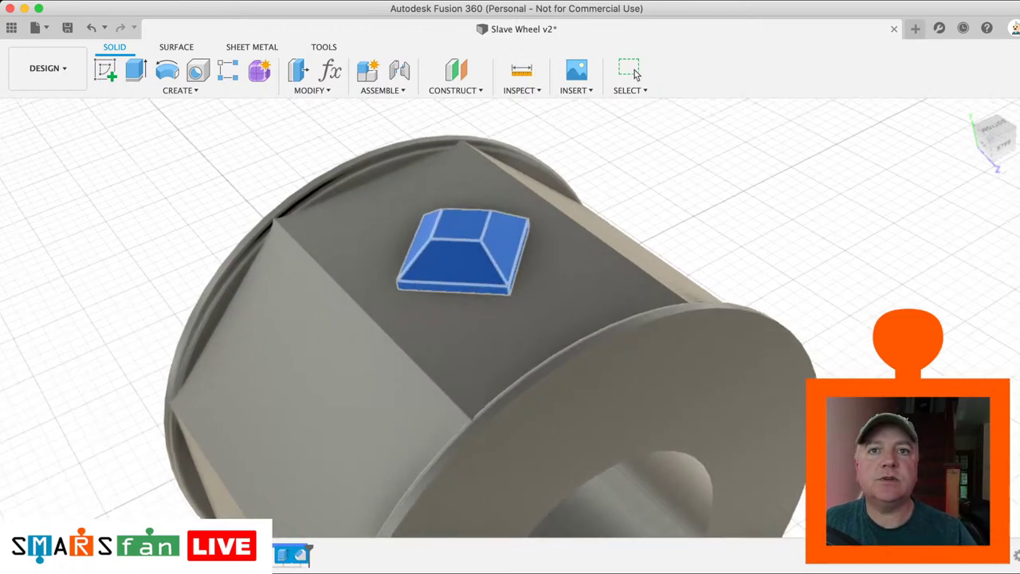
pyautogui.scroll(-5, 511, 328)
pyautogui.scroll(3, 511, 328)
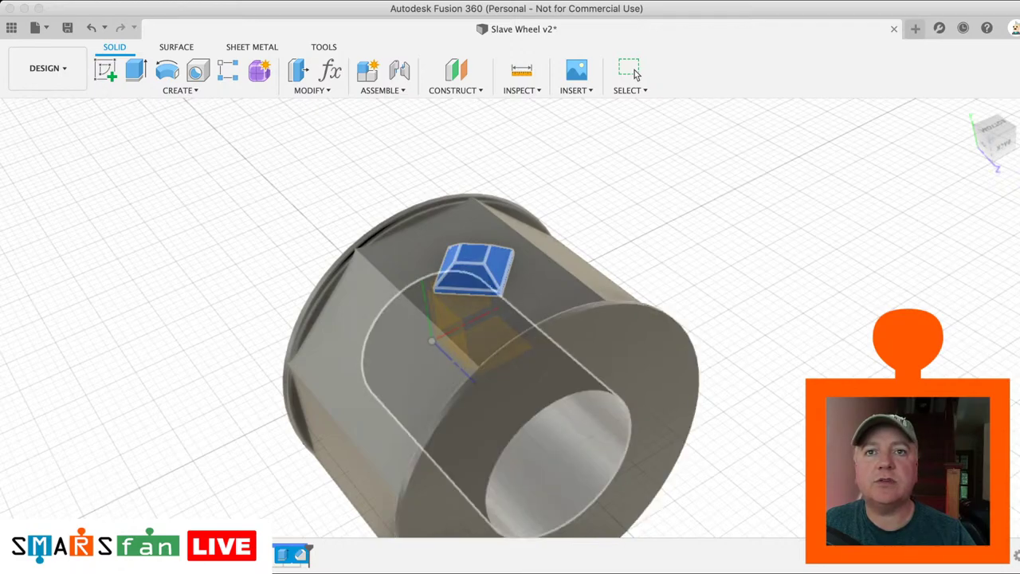
pyautogui.click(610, 394)
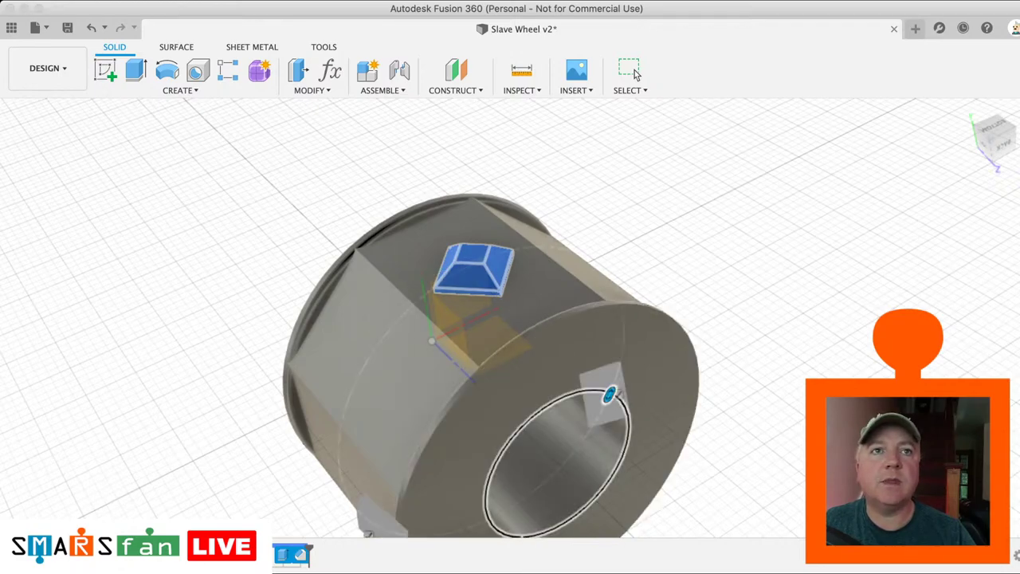
pyautogui.press('BackSpace')
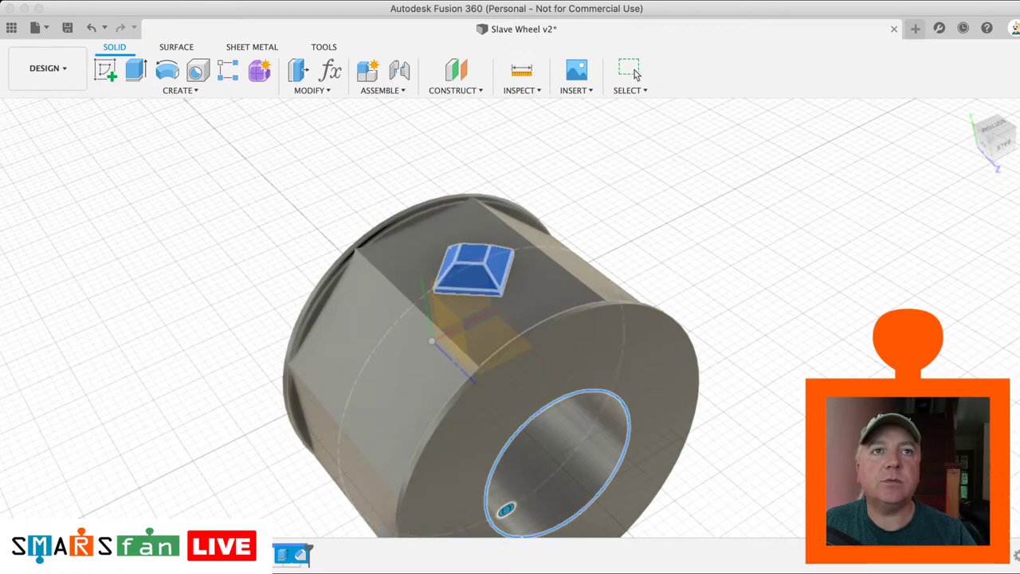
pyautogui.press('Up')
pyautogui.press('Up')
pyautogui.press('Up')
pyautogui.press('Up')
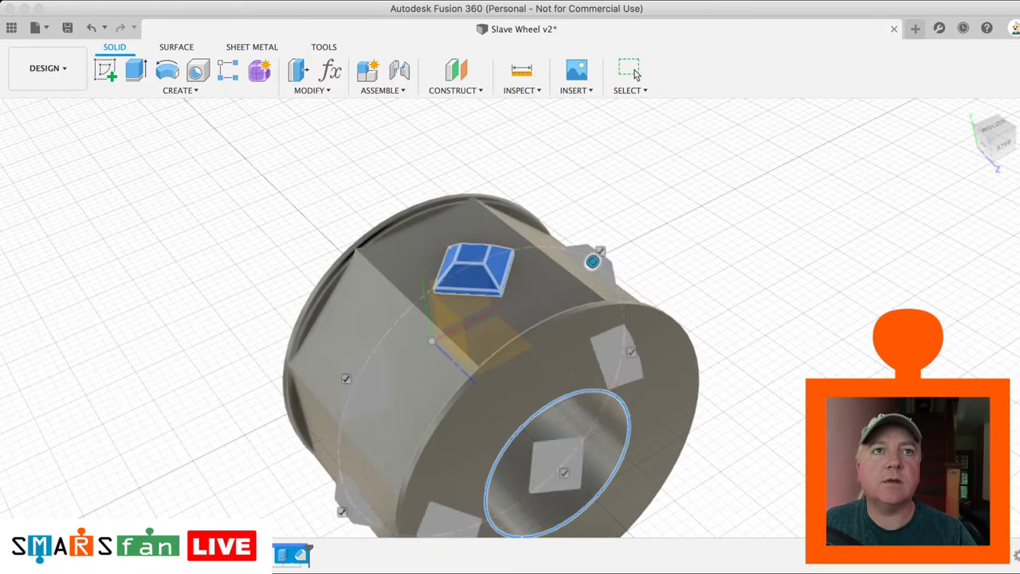
pyautogui.click(634, 70)
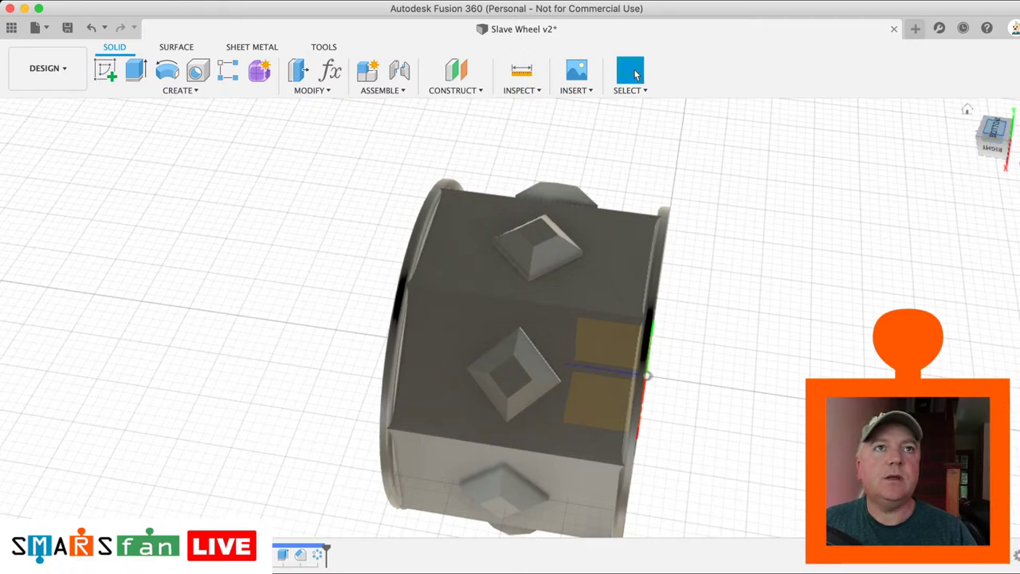
# Step: Start a sketch on the wheel's flat end face and project the outer rim and bore edges into it
pyautogui.moveTo(993, 144)
pyautogui.mouseDown()
pyautogui.moveTo(908, 128)
pyautogui.moveTo(833, 129)
pyautogui.mouseUp()
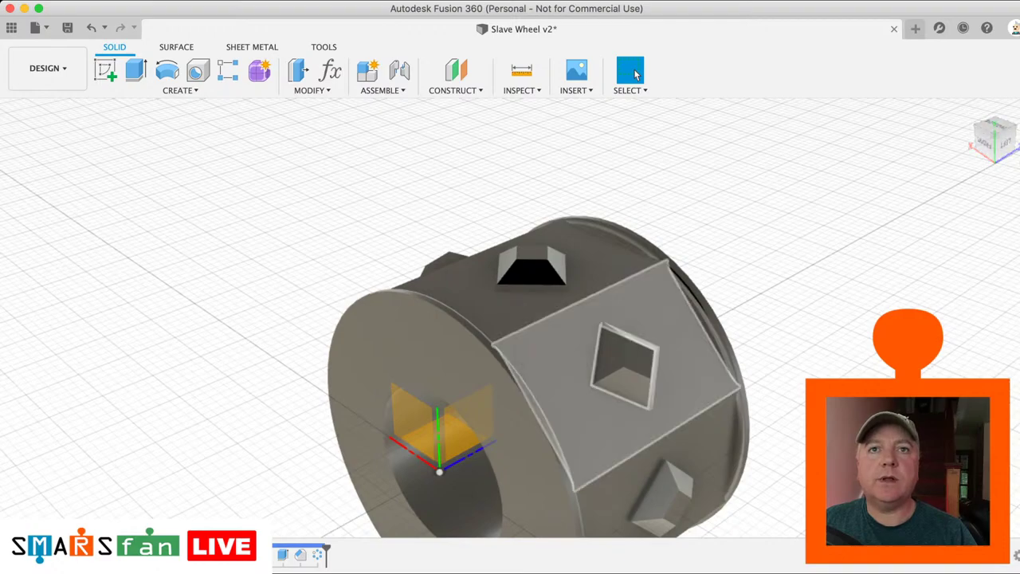
pyautogui.moveTo(637, 374)
pyautogui.mouseDown(button='middle')
pyautogui.moveTo(696, 343)
pyautogui.moveTo(728, 297)
pyautogui.mouseUp(button='middle')
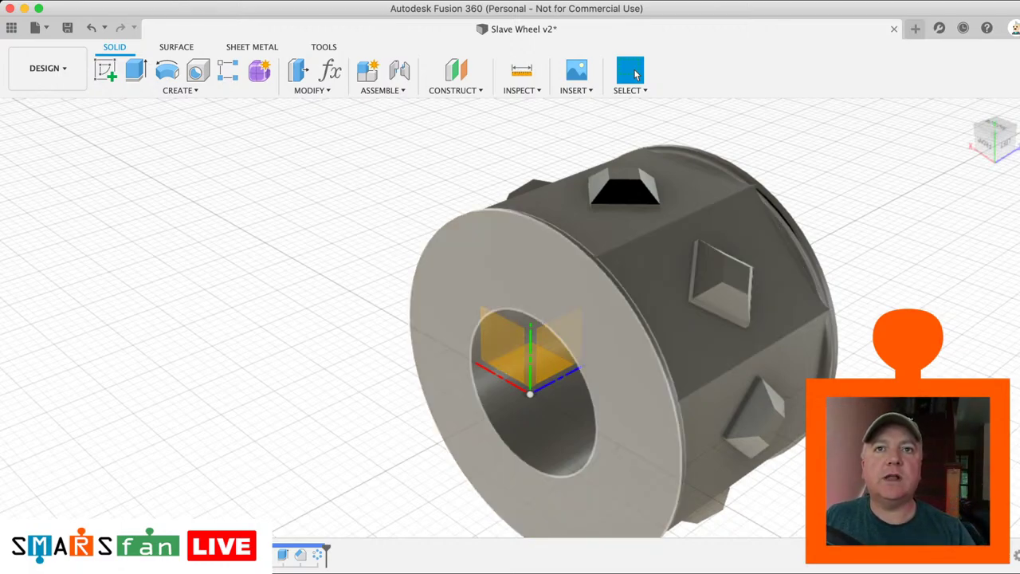
pyautogui.click(603, 284)
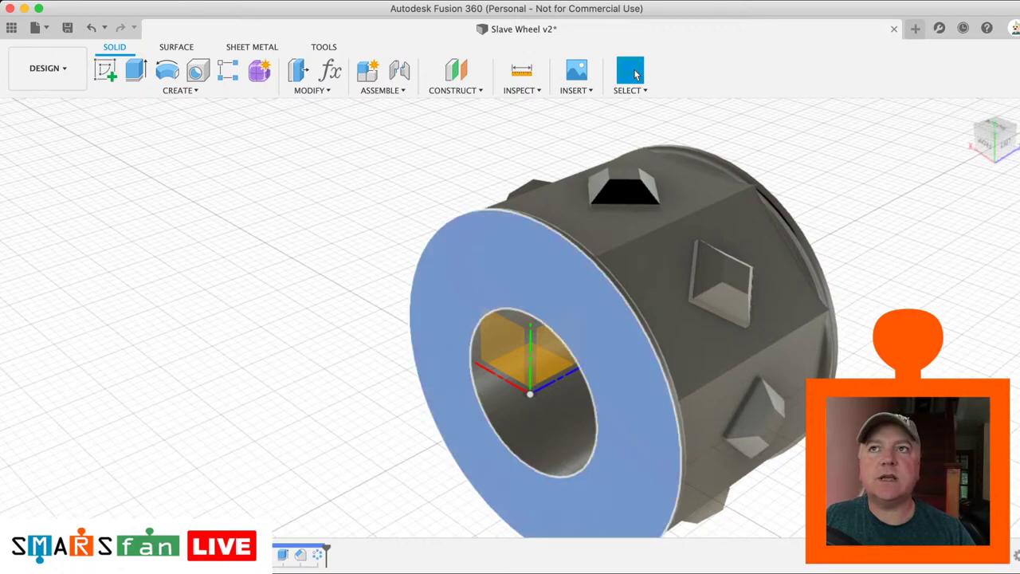
pyautogui.click(105, 70)
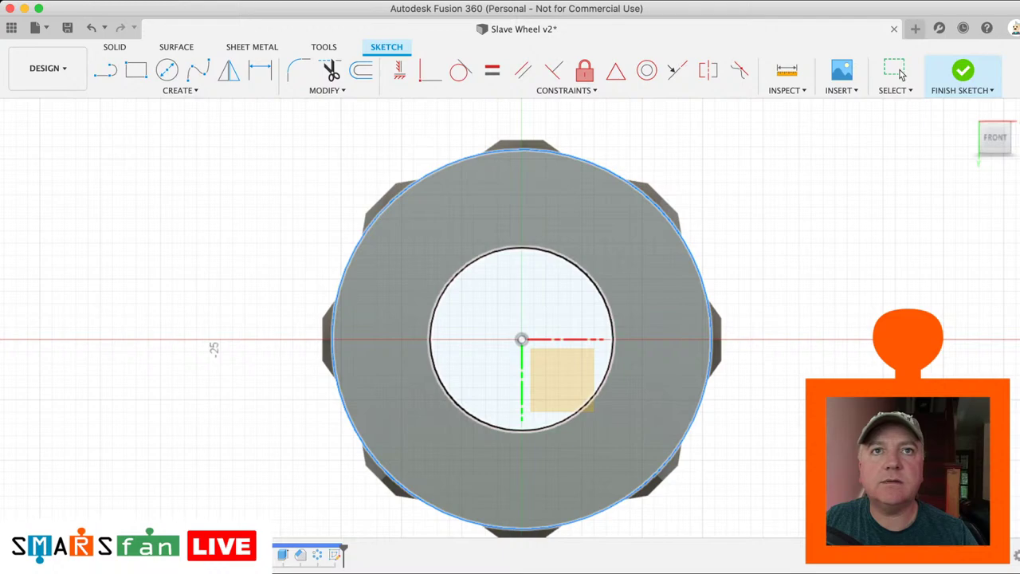
pyautogui.click(902, 75)
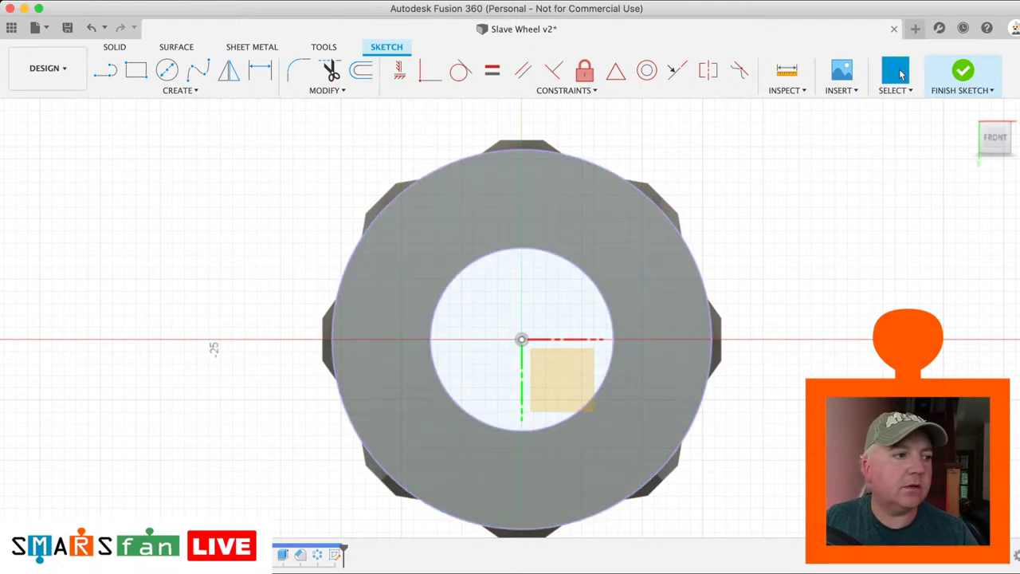
pyautogui.press('c')
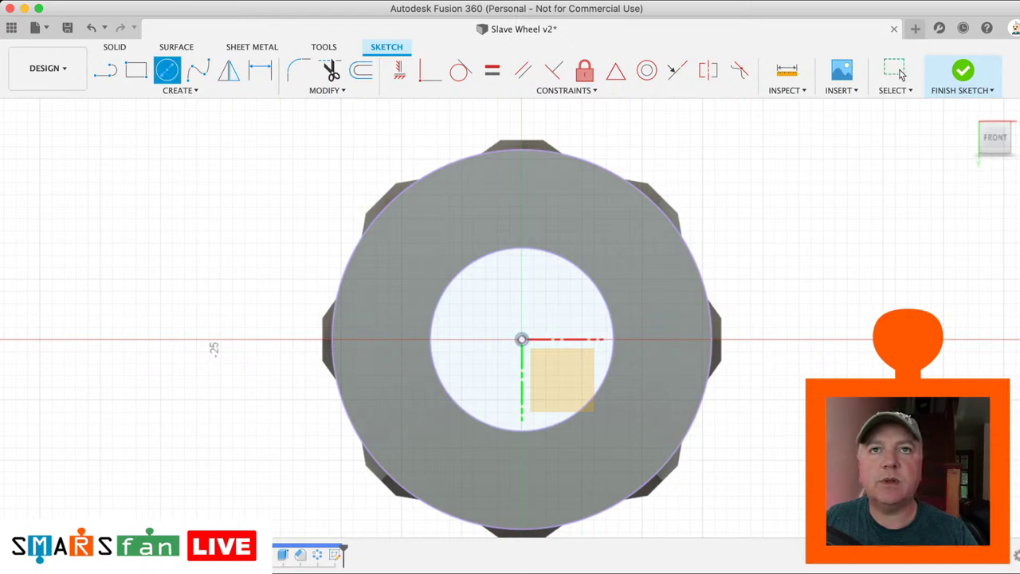
pyautogui.click(521, 340)
pyautogui.click(600, 175)
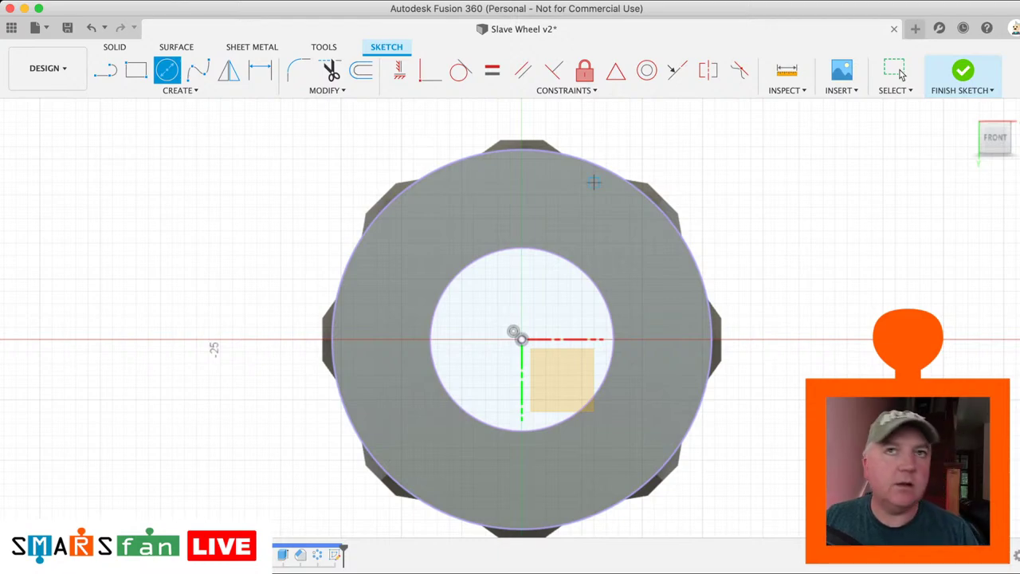
# Step: Offset the projected outer rim circle inward to create a concentric circle just inside the rim
pyautogui.press('o')
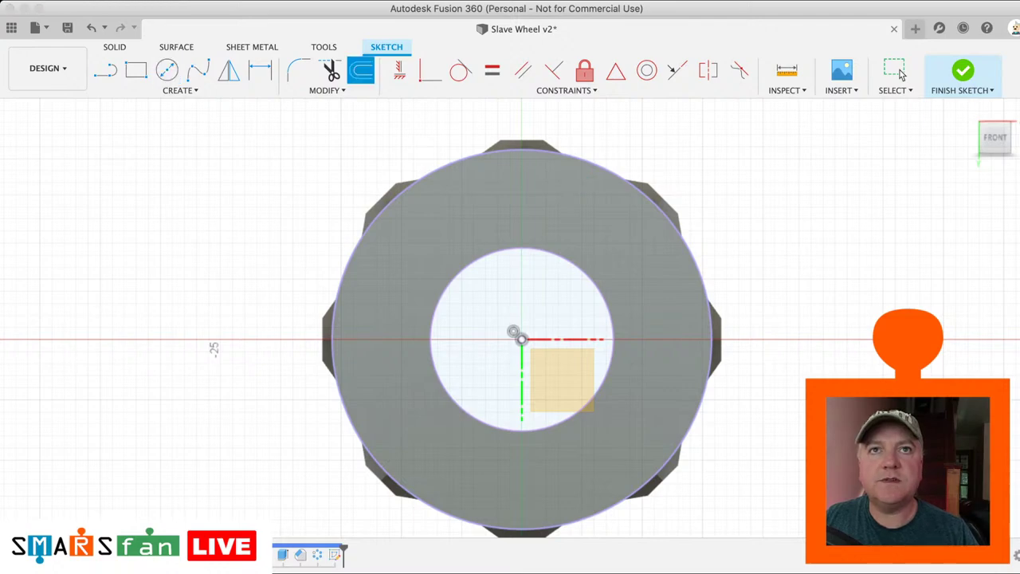
pyautogui.click(901, 75)
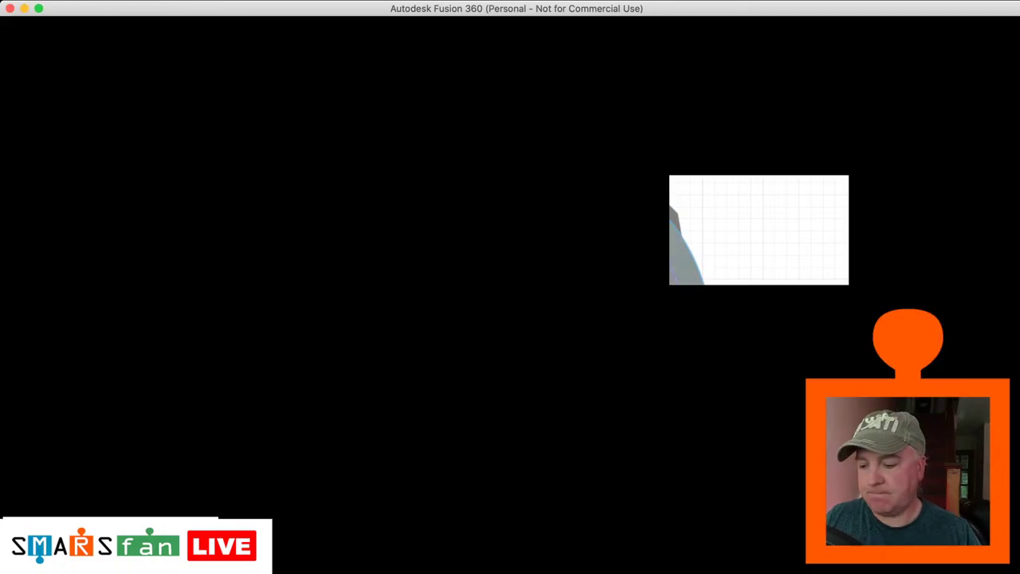
pyautogui.click(895, 72)
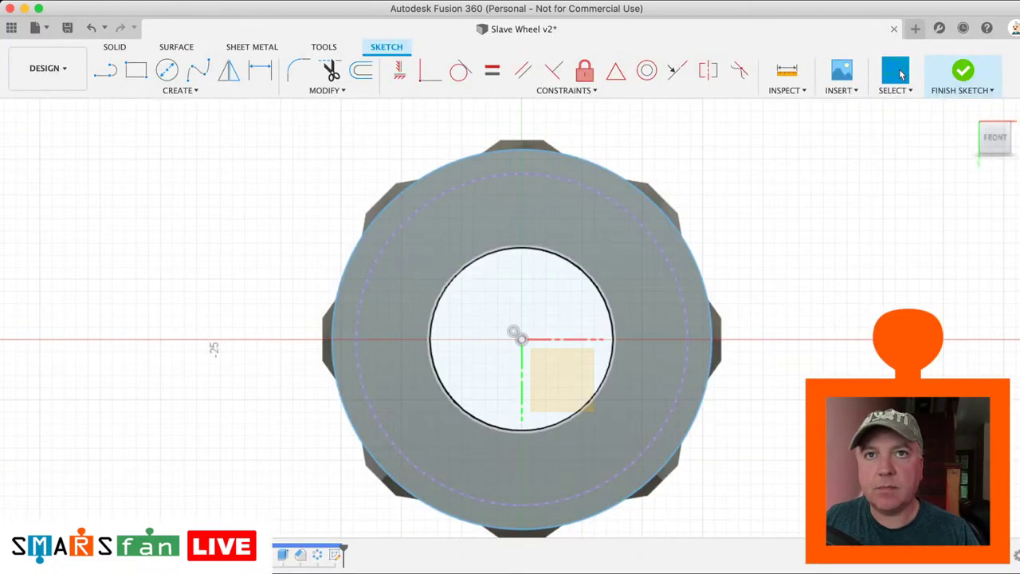
pyautogui.press('c')
pyautogui.click(521, 340)
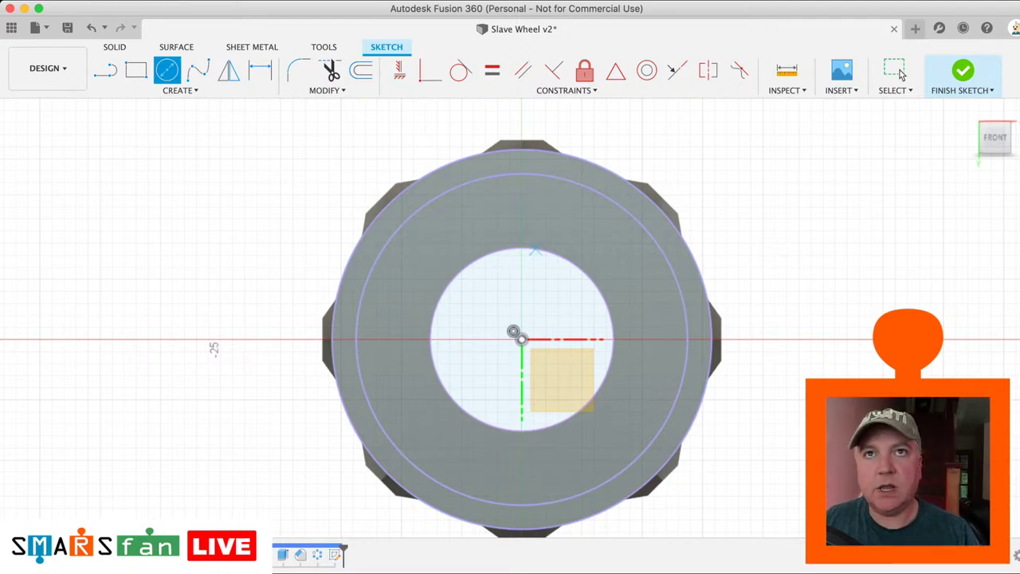
pyautogui.press('l')
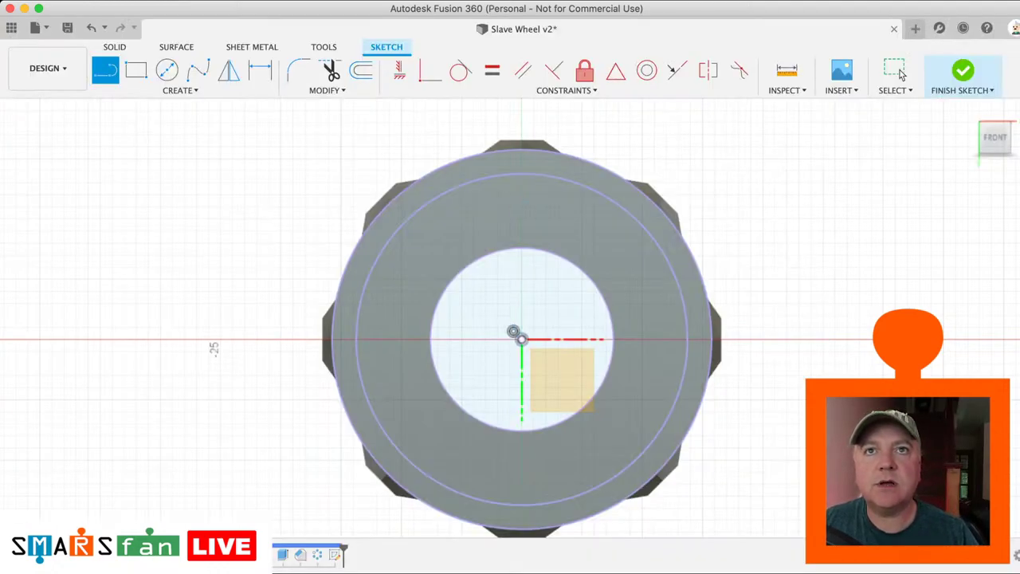
pyautogui.click(520, 338)
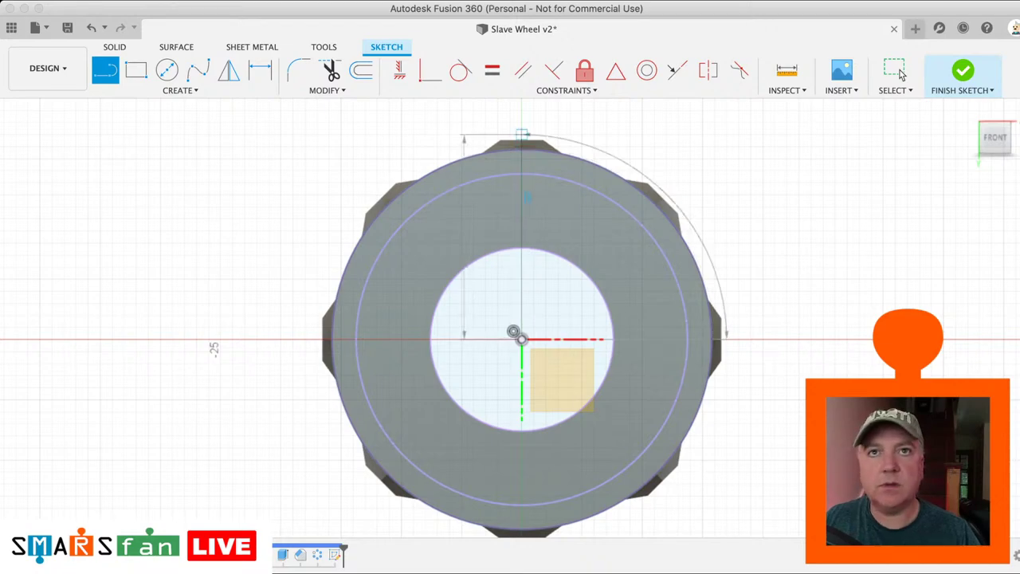
pyautogui.press('Escape')
pyautogui.press('Escape')
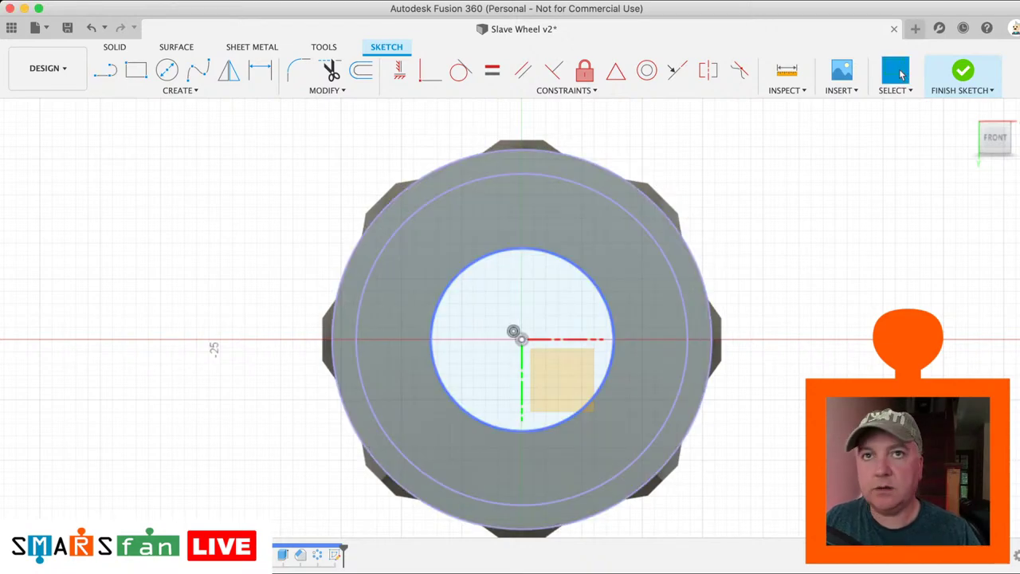
# Step: Draw a vertical construction line through the wheel's centre from the top to the bottom of the outer rim
pyautogui.press('l')
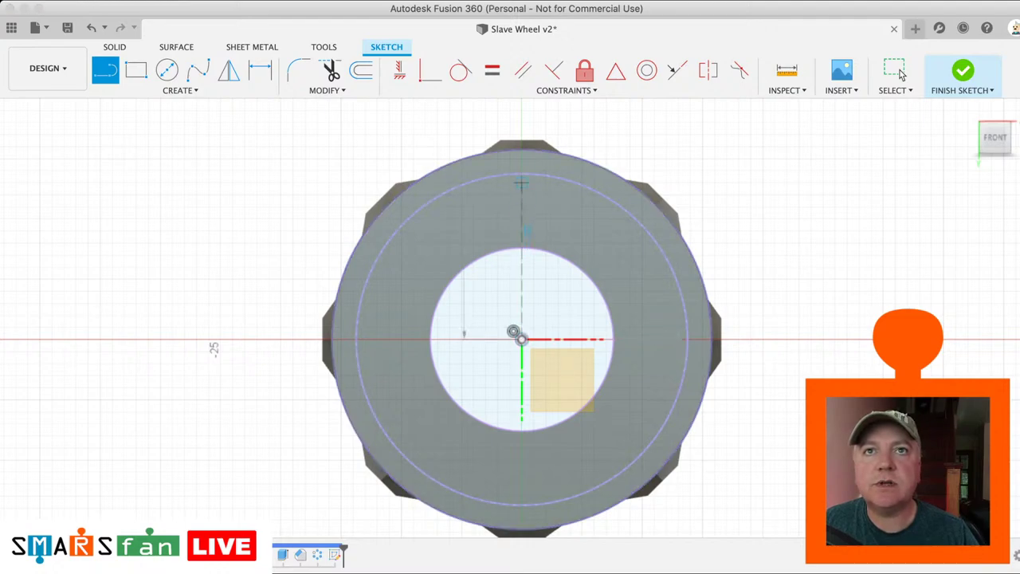
pyautogui.click(521, 150)
pyautogui.click(556, 149)
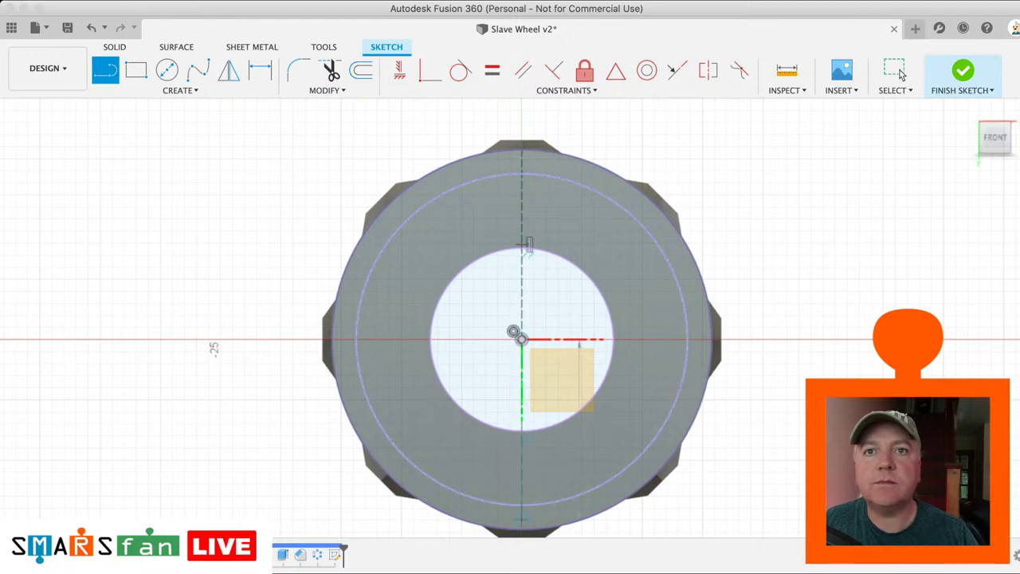
pyautogui.click(522, 531)
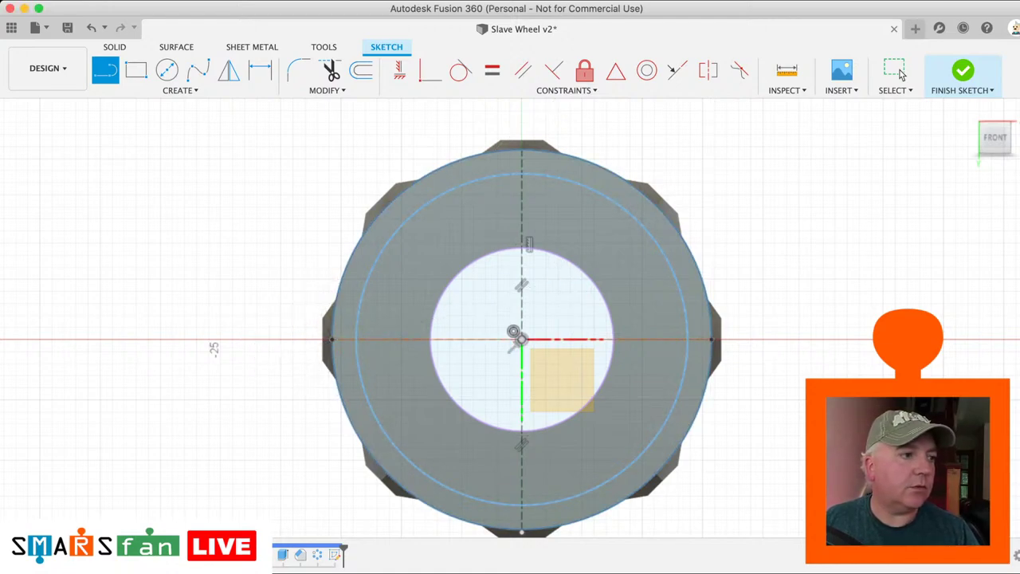
pyautogui.press('Escape')
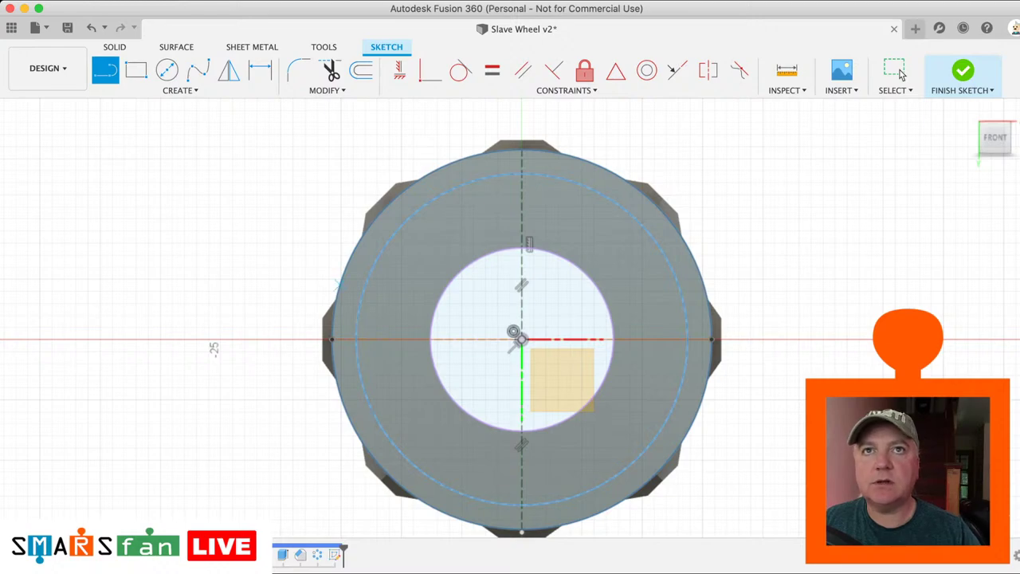
# Step: Sketch a centre-point construction rectangle at the upper intersection of the vertical centre line and the offset circle
pyautogui.scroll(5, 534, 171)
pyautogui.scroll(-1, 455, 105)
pyautogui.moveTo(455, 105); pyautogui.dragTo(494, 209, button='middle')
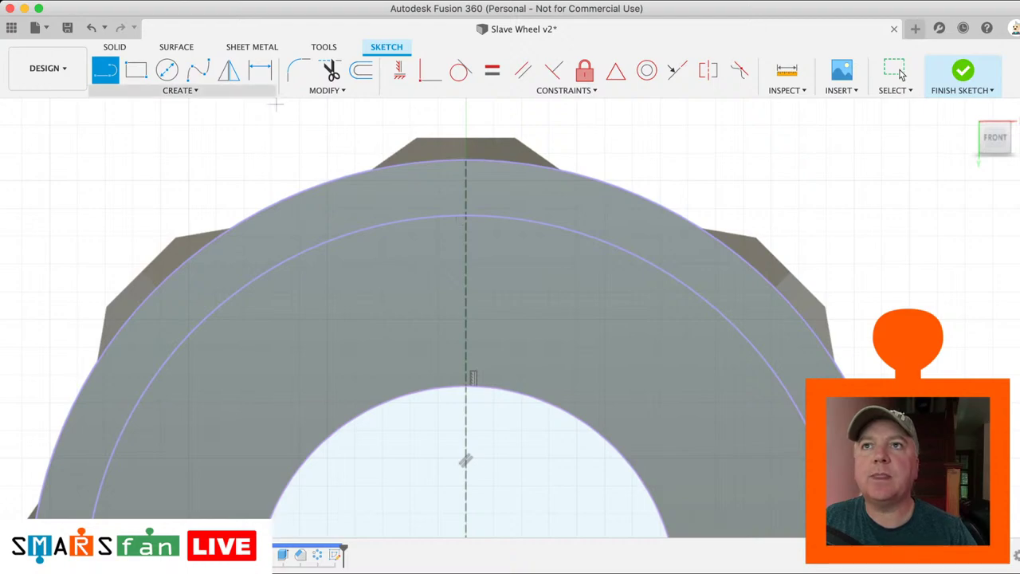
pyautogui.click(181, 90)
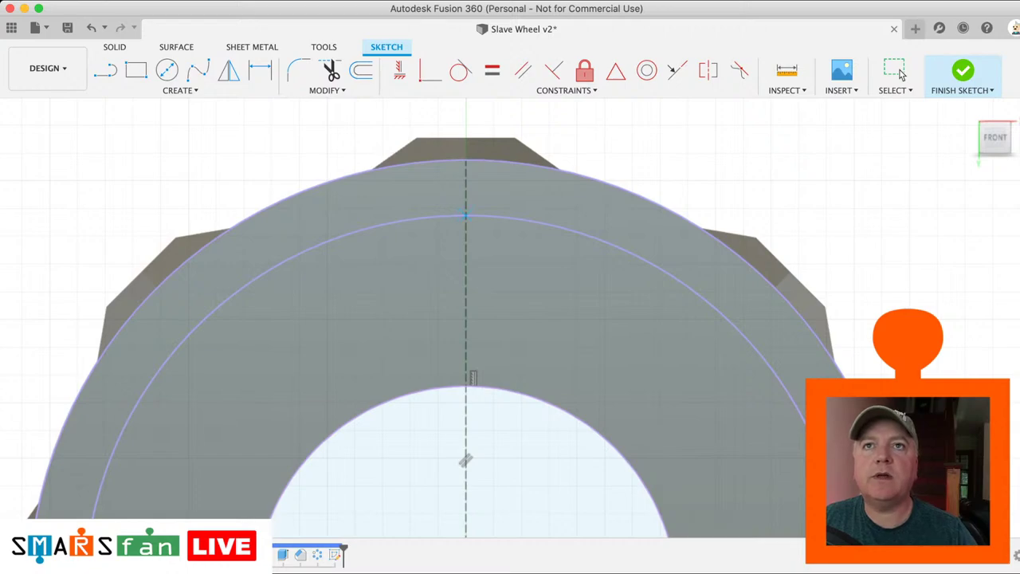
pyautogui.scroll(5, 555, 277)
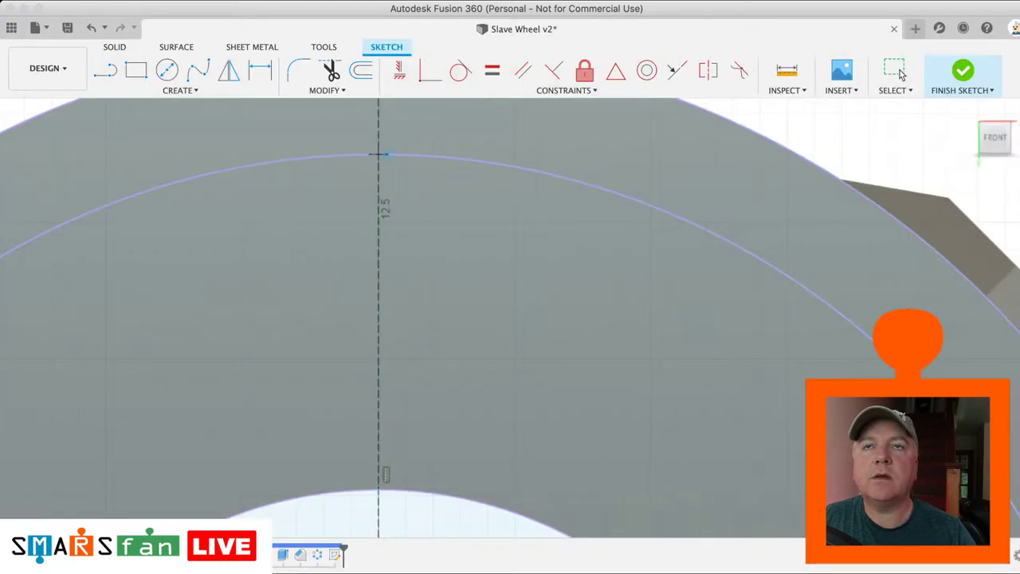
pyautogui.click(378, 153)
pyautogui.click(442, 195)
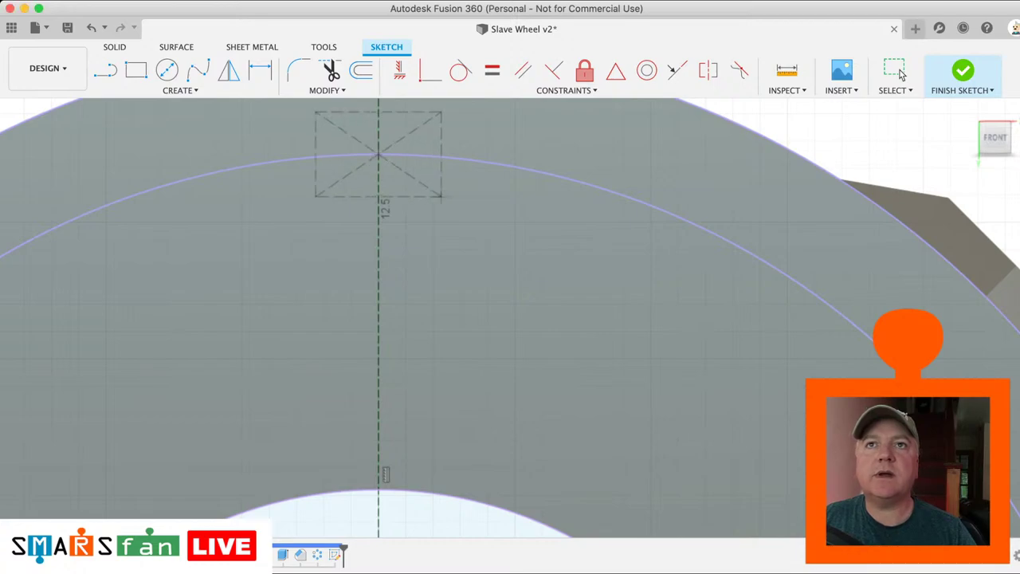
pyautogui.moveTo(470, 253); pyautogui.dragTo(604, 310, button='middle')
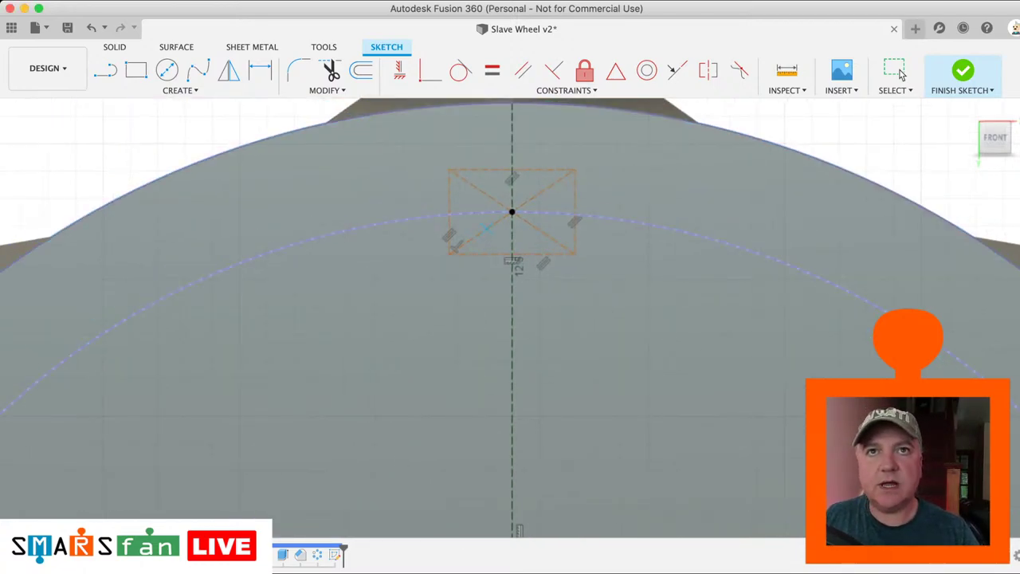
# Step: Dimension the construction rectangle's height and width to 1.00 mm each
pyautogui.press('d')
pyautogui.press('Escape')
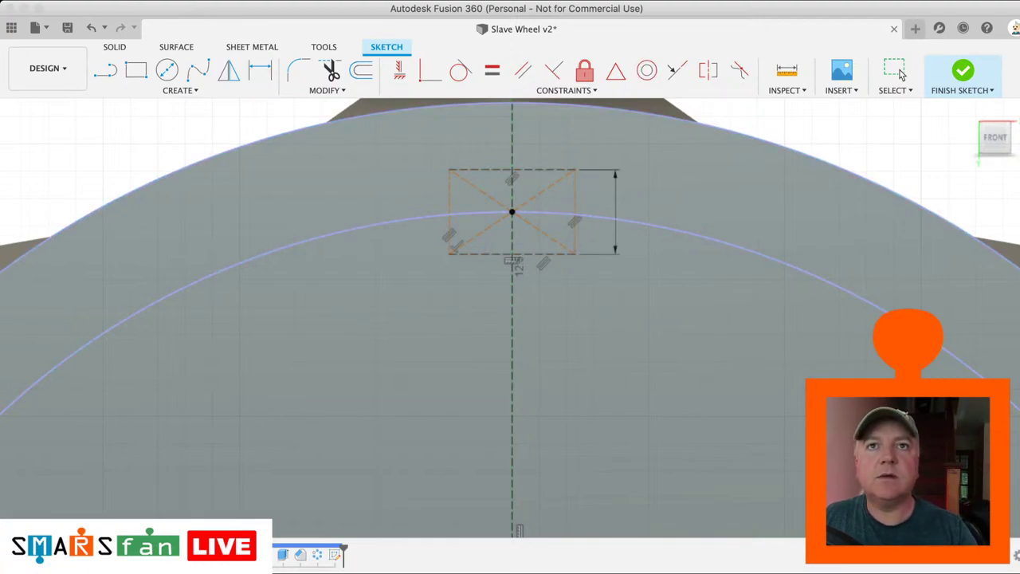
pyautogui.press('Return')
pyautogui.click(532, 184)
pyautogui.click(531, 160)
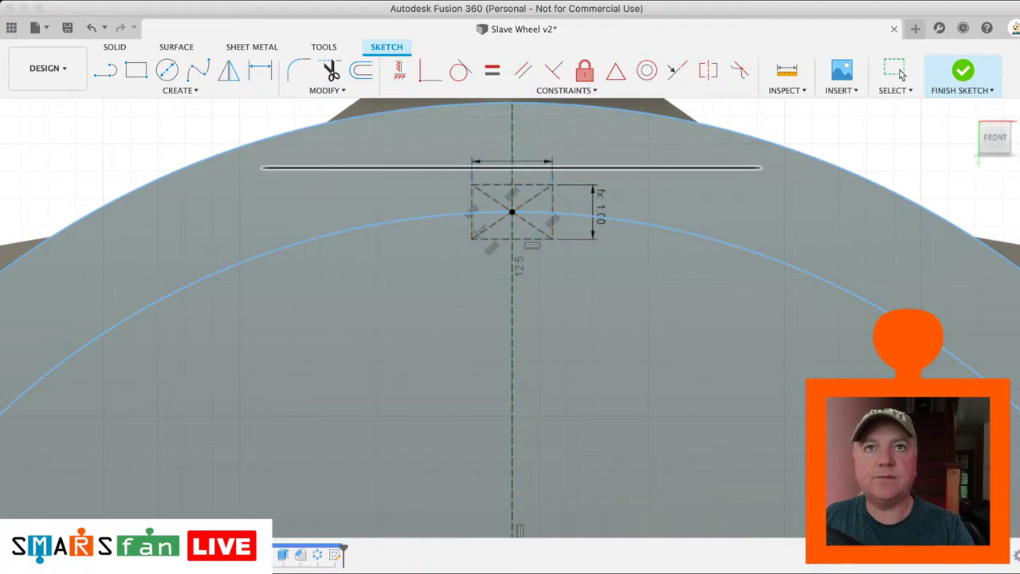
pyautogui.press('Return')
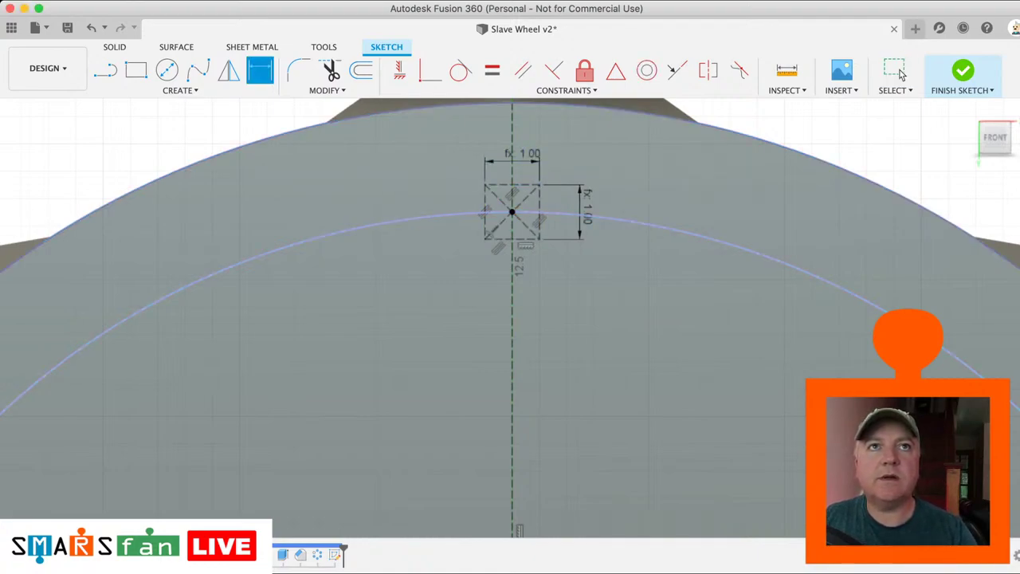
# Step: Convert the small square's upper edge and two side edges from construction geometry to normal lines
pyautogui.click(895, 72)
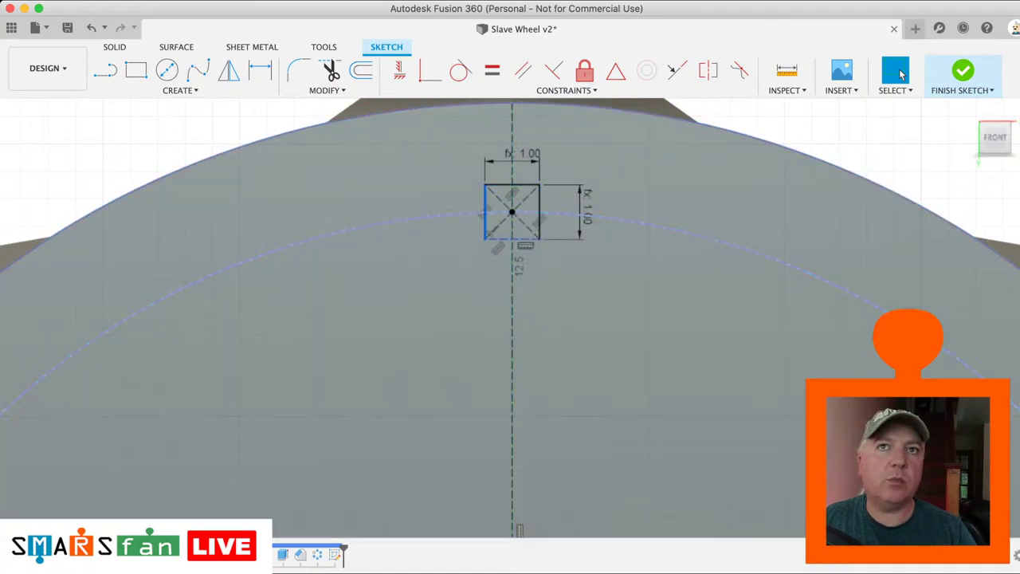
pyautogui.scroll(-5, 524, 329)
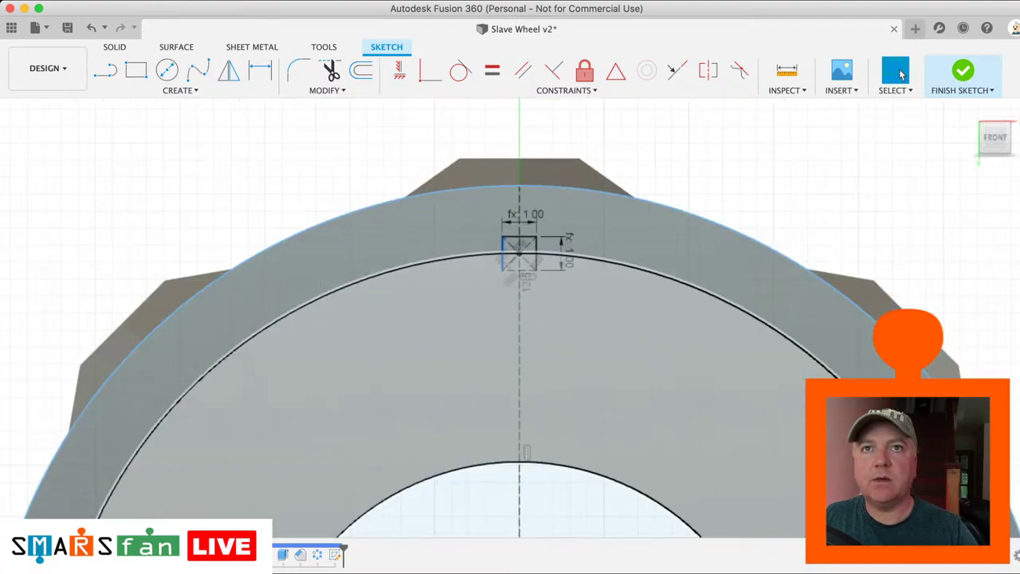
pyautogui.moveTo(524, 329)
pyautogui.mouseDown(button='middle')
pyautogui.moveTo(653, 242)
pyautogui.moveTo(708, 164)
pyautogui.mouseUp(button='middle')
pyautogui.moveTo(703, 431)
pyautogui.mouseDown(button='middle')
pyautogui.moveTo(707, 378)
pyautogui.moveTo(696, 336)
pyautogui.moveTo(551, 471)
pyautogui.mouseUp(button='middle')
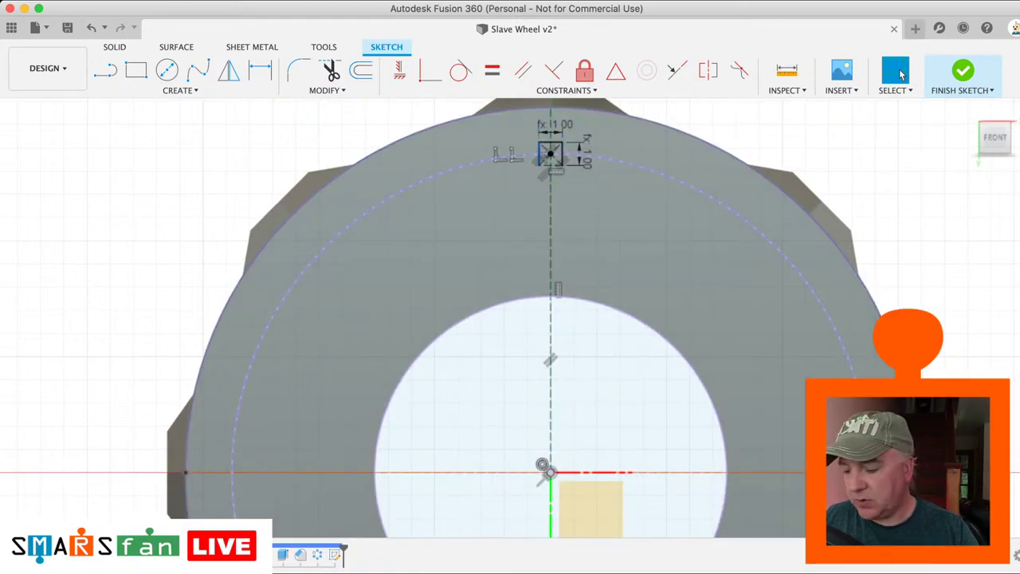
pyautogui.press('x')
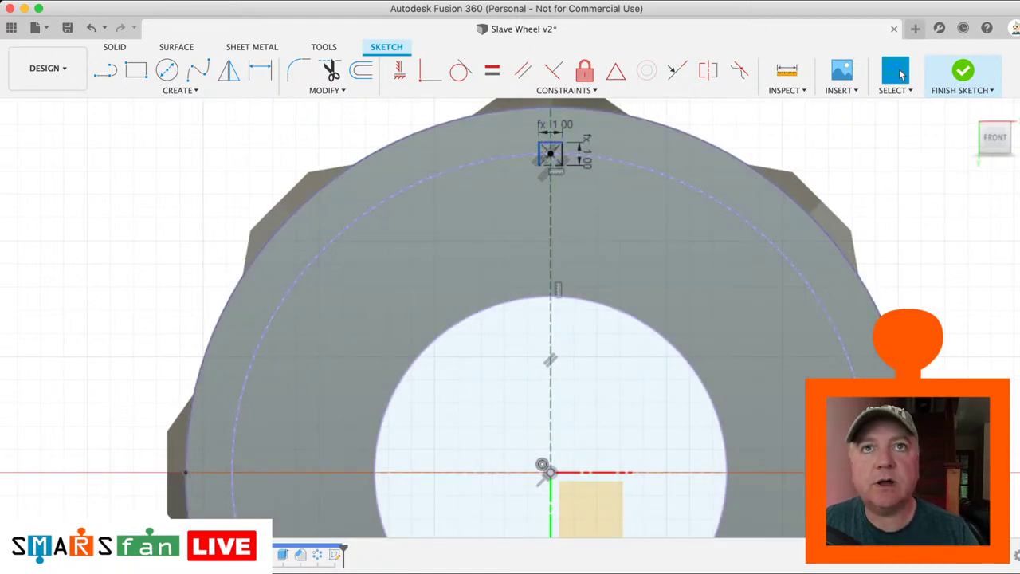
# Step: Pattern the small square's side edges circularly around the wheel's centre with a quantity of 4
pyautogui.click(551, 207)
pyautogui.keyDown('shift'); pyautogui.click(562, 150); pyautogui.keyUp('shift')
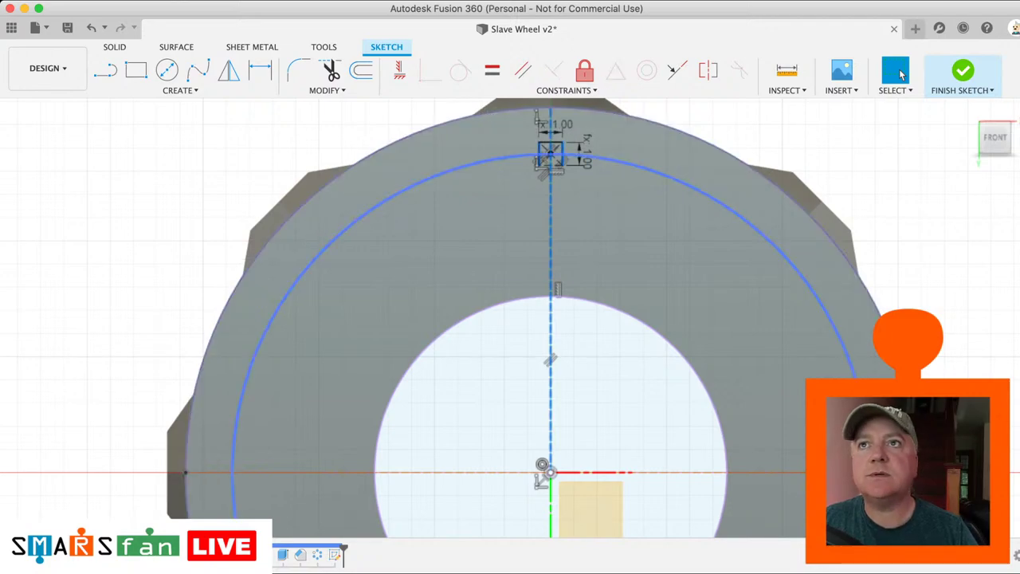
pyautogui.click(181, 91)
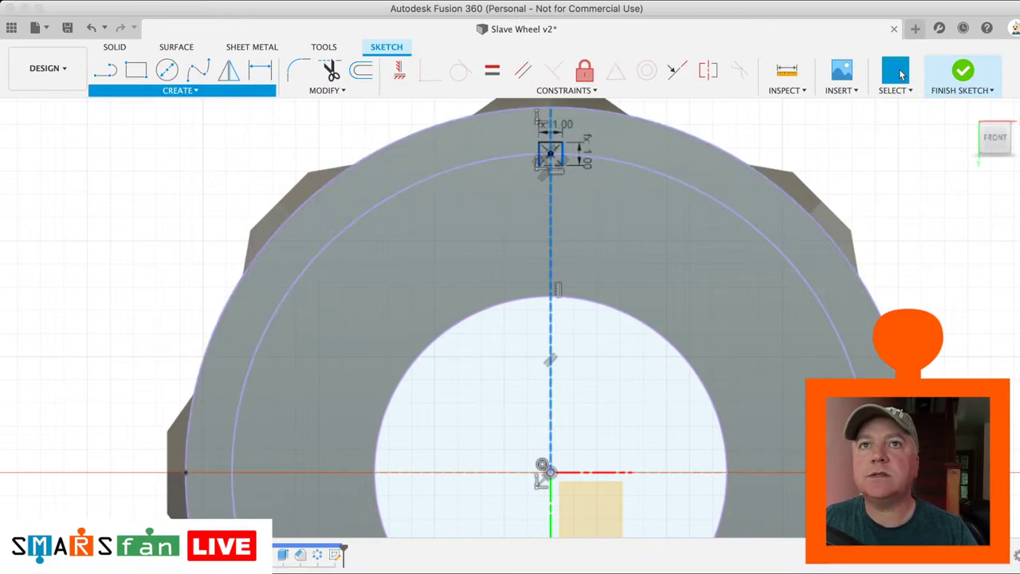
pyautogui.click(895, 71)
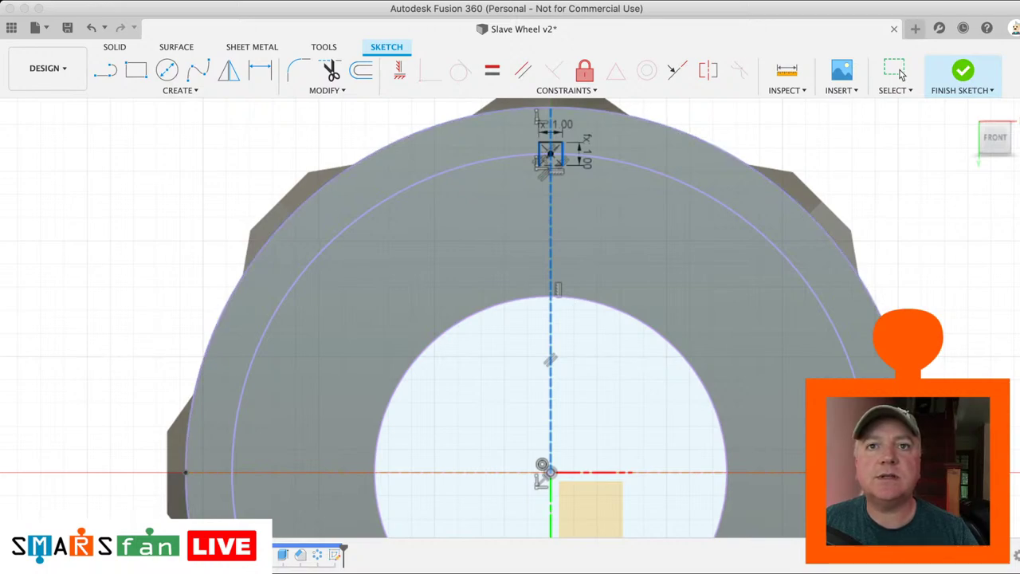
pyautogui.press('x')
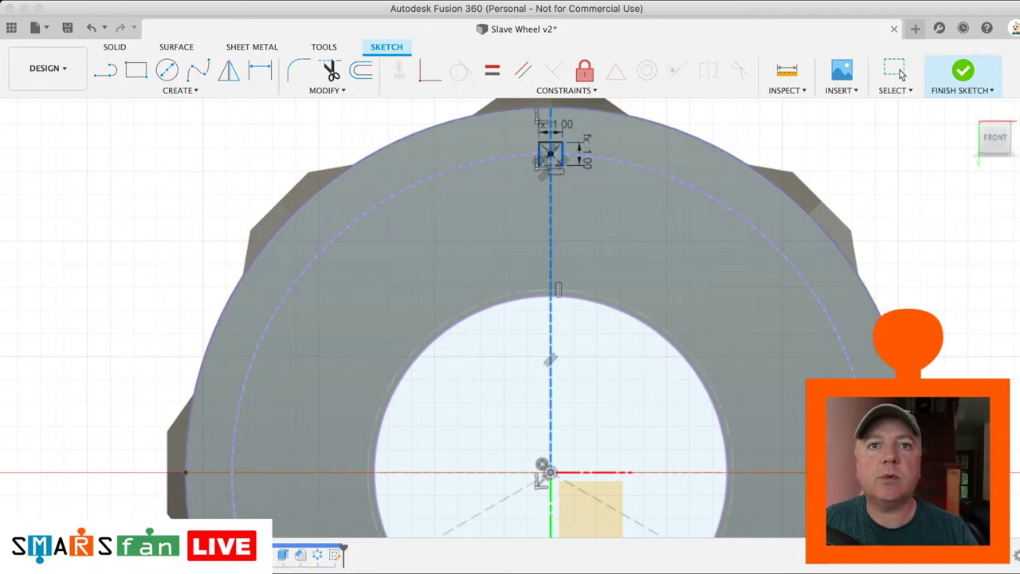
pyautogui.write('4')
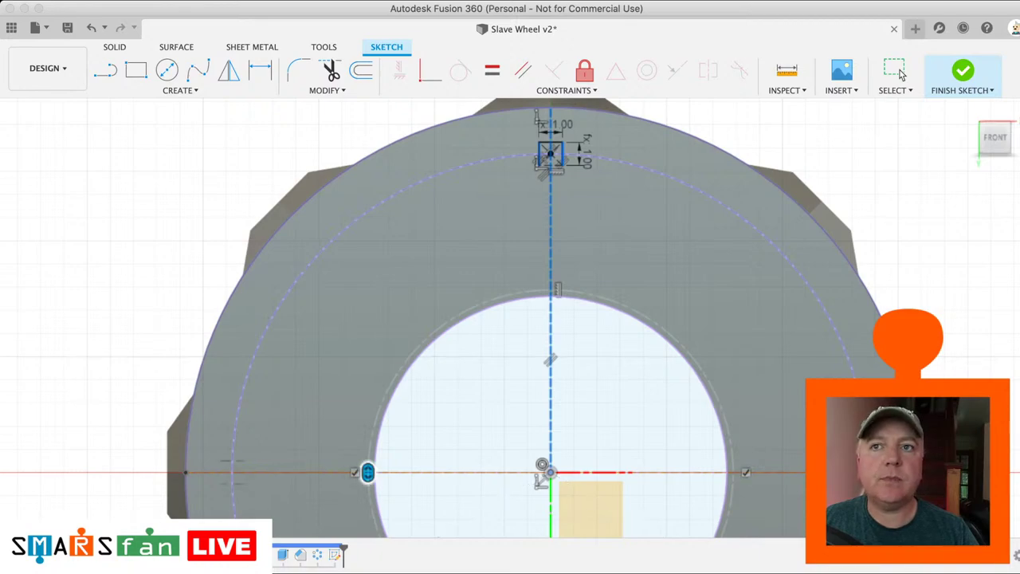
pyautogui.moveTo(551, 366)
pyautogui.mouseDown(button='middle')
pyautogui.moveTo(537, 318)
pyautogui.moveTo(537, 382)
pyautogui.moveTo(544, 336)
pyautogui.moveTo(540, 357)
pyautogui.mouseUp(button='middle')
pyautogui.click(895, 71)
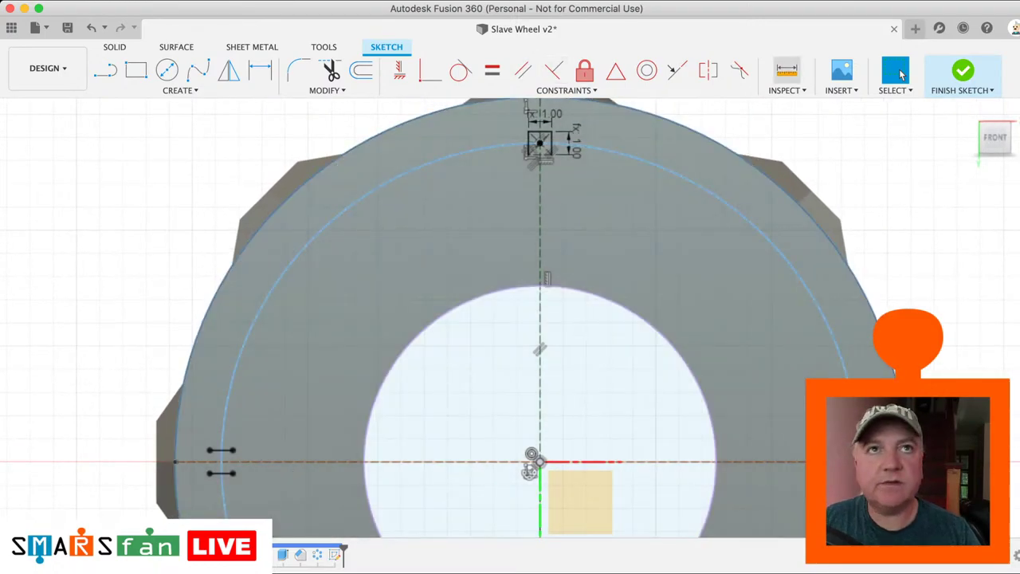
# Step: Draw lines closing the outer ends of the three patterned notches on the wheel's two sides and lower edge
pyautogui.press('l')
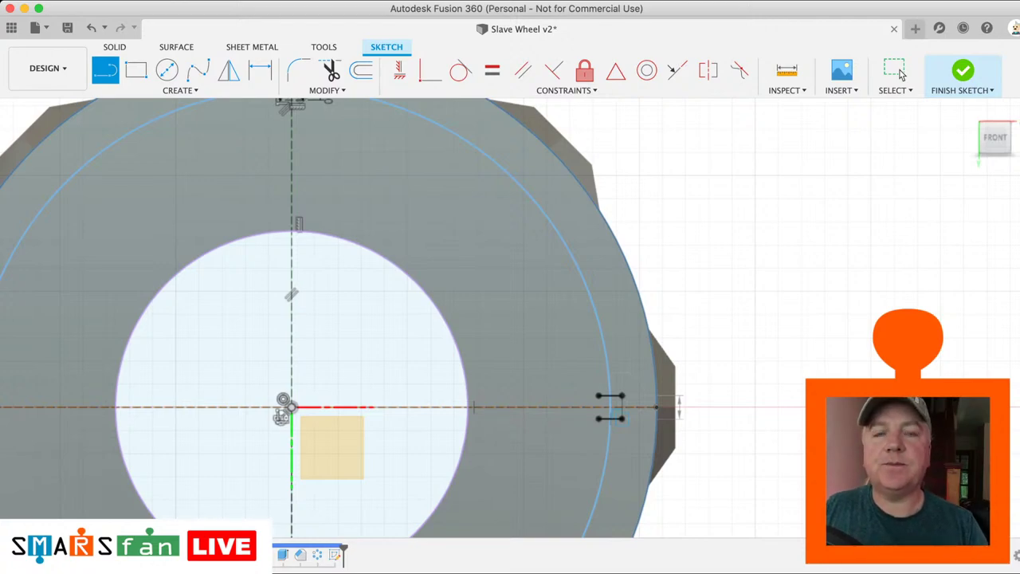
pyautogui.click(622, 419)
pyautogui.moveTo(437, 381); pyautogui.dragTo(487, 301, button='middle')
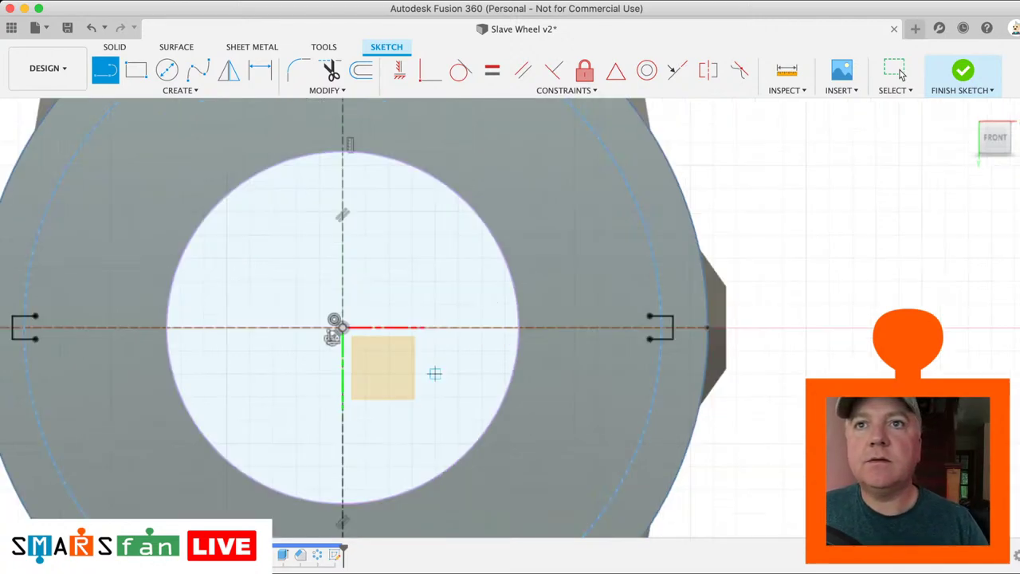
pyautogui.moveTo(325, 339); pyautogui.dragTo(368, 151, button='middle')
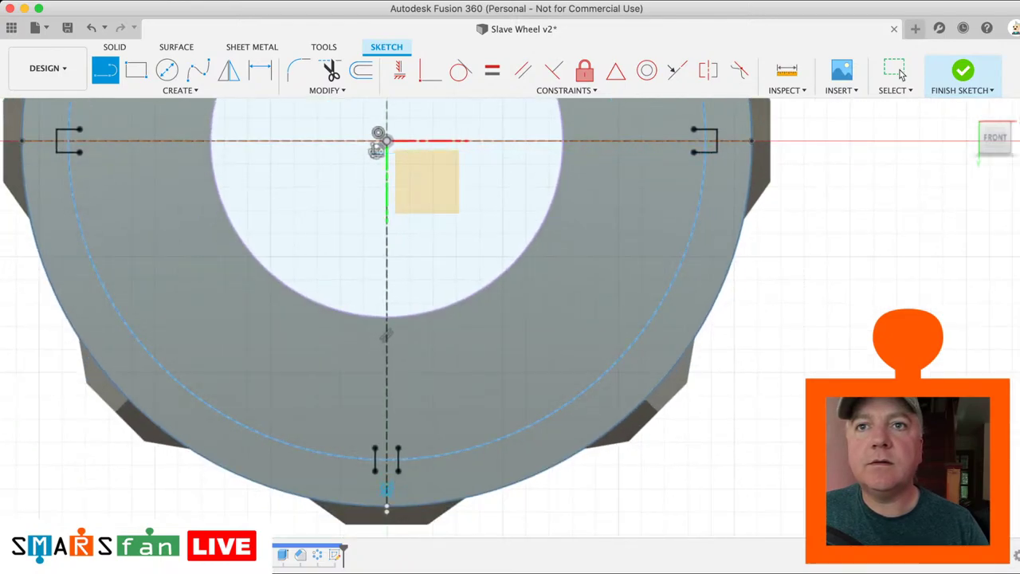
pyautogui.moveTo(386, 488)
pyautogui.mouseDown(button='middle')
pyautogui.moveTo(366, 464)
pyautogui.moveTo(407, 466)
pyautogui.mouseUp(button='middle')
pyautogui.click(366, 464)
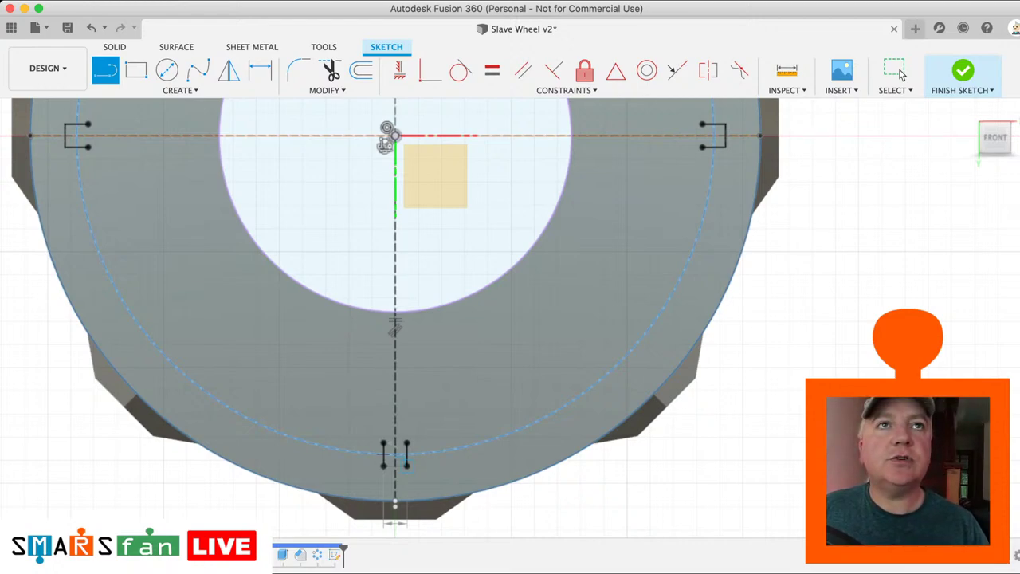
pyautogui.click(407, 465)
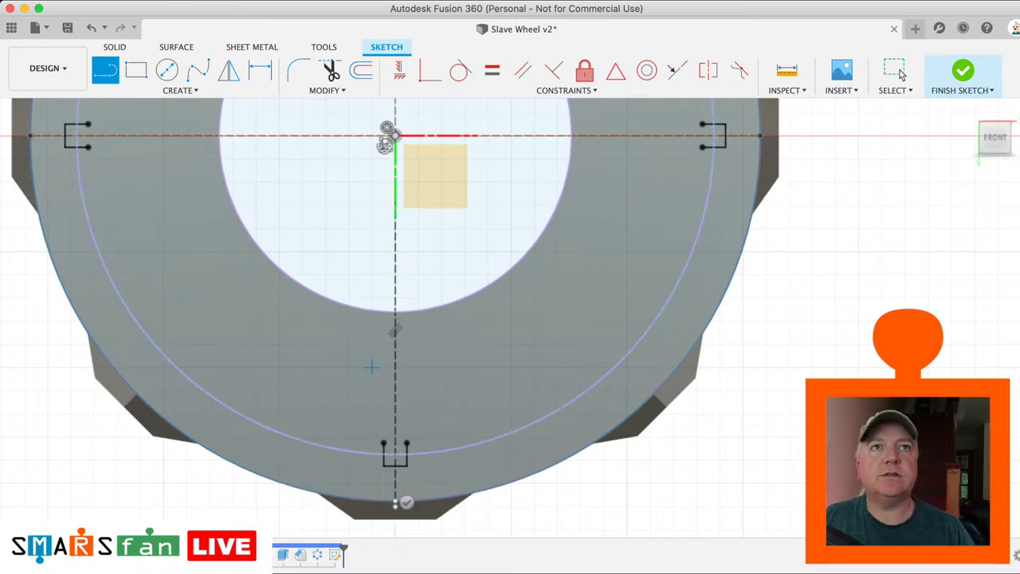
pyautogui.press('Escape')
# Step: Finish the sketch and extrude-cut the area between the bore and the offset circle, including its four notches, into the wheel
pyautogui.click(966, 114)
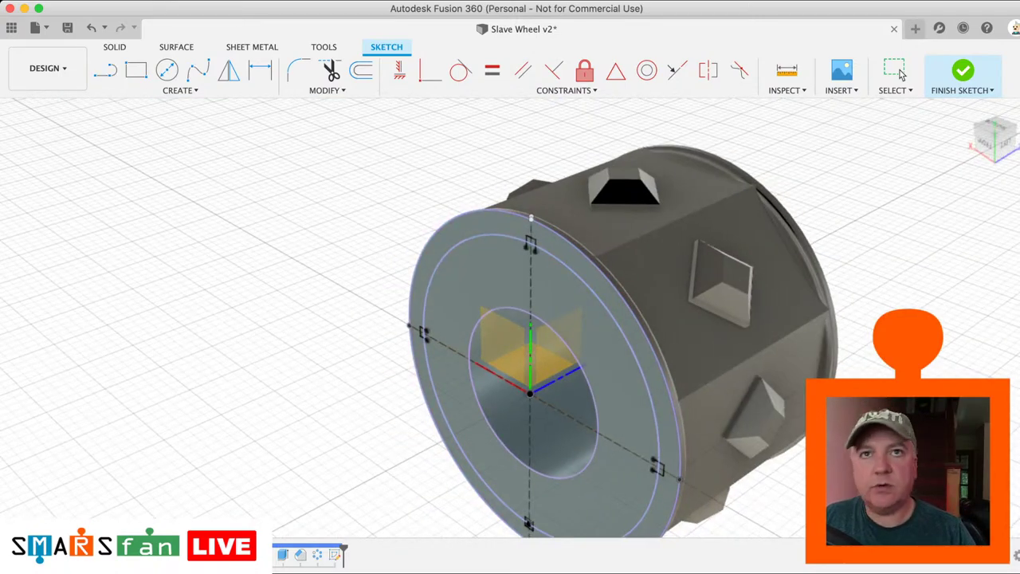
pyautogui.click(963, 72)
pyautogui.press('e')
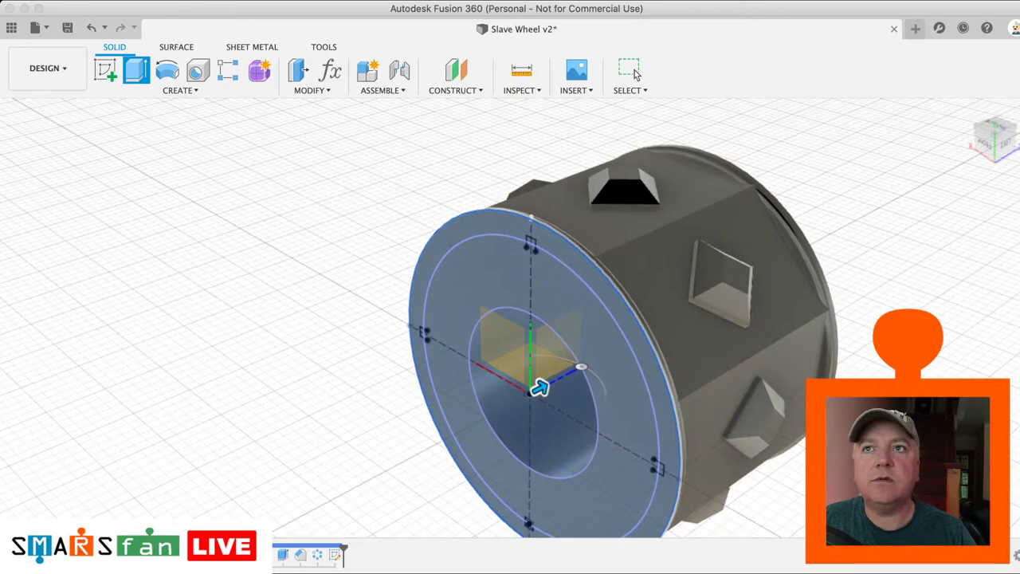
pyautogui.press('Escape')
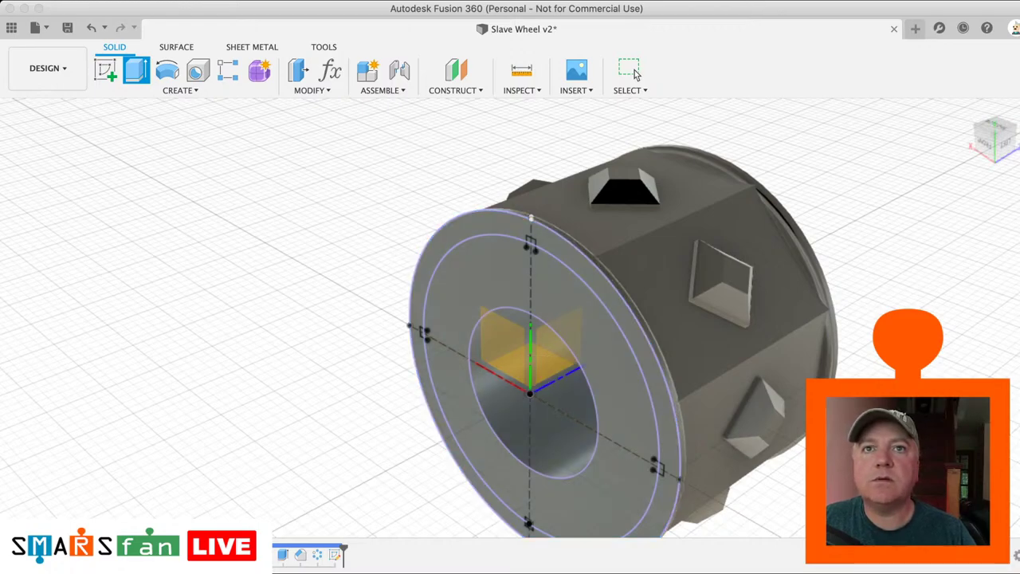
pyautogui.press('v')
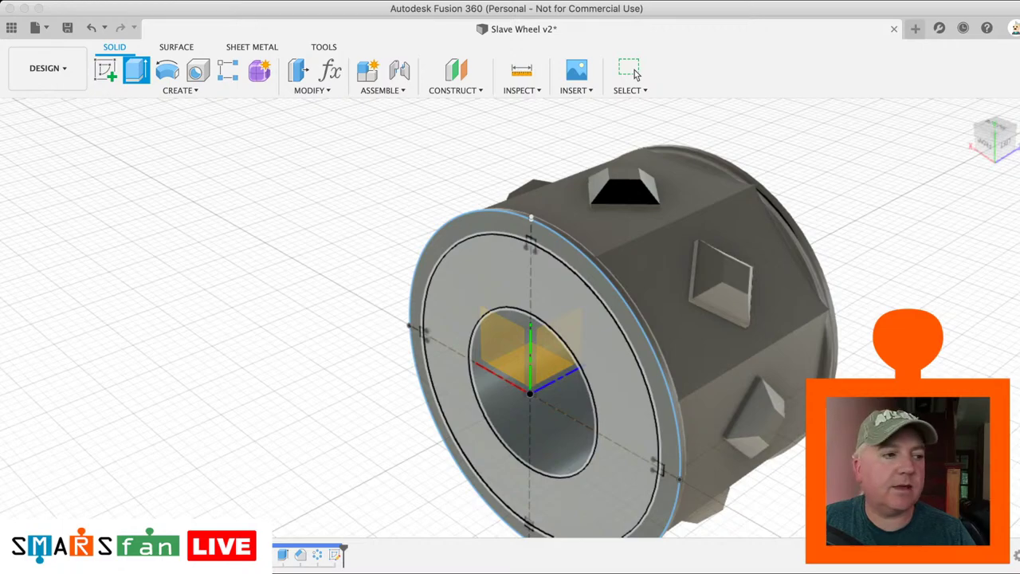
pyautogui.press('e')
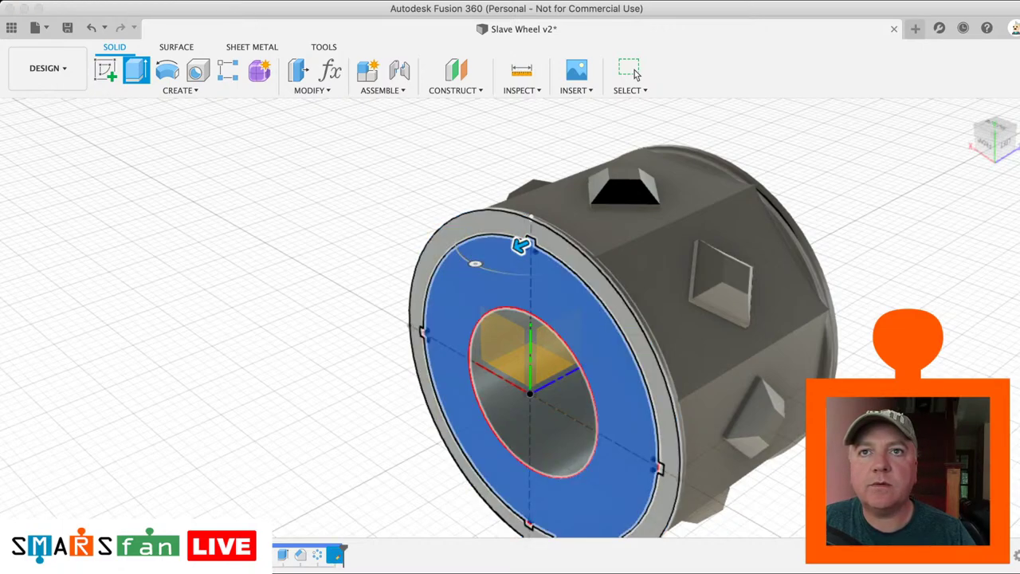
pyautogui.click(422, 332)
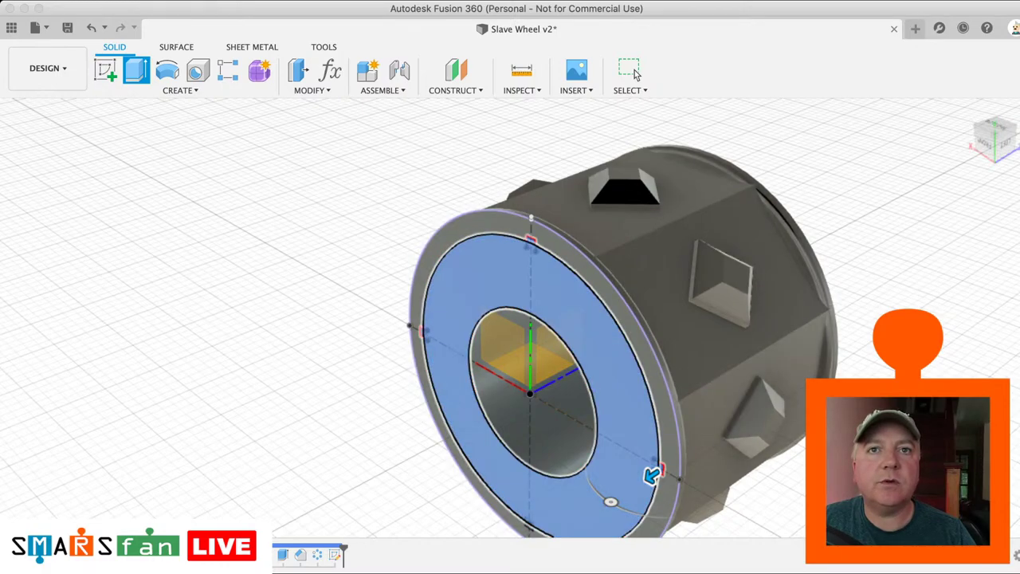
pyautogui.moveTo(652, 475); pyautogui.dragTo(765, 400)
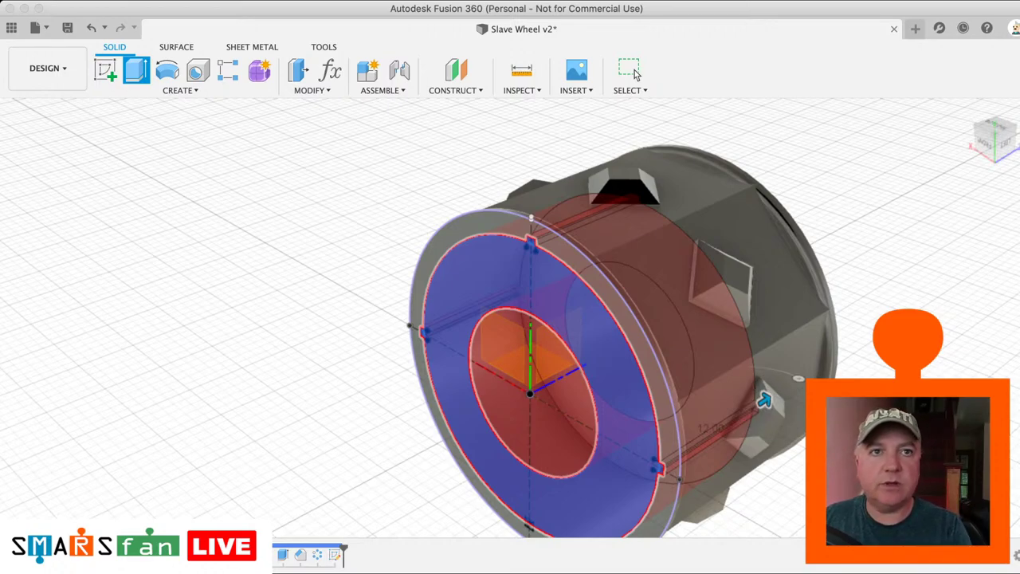
pyautogui.press('Tab')
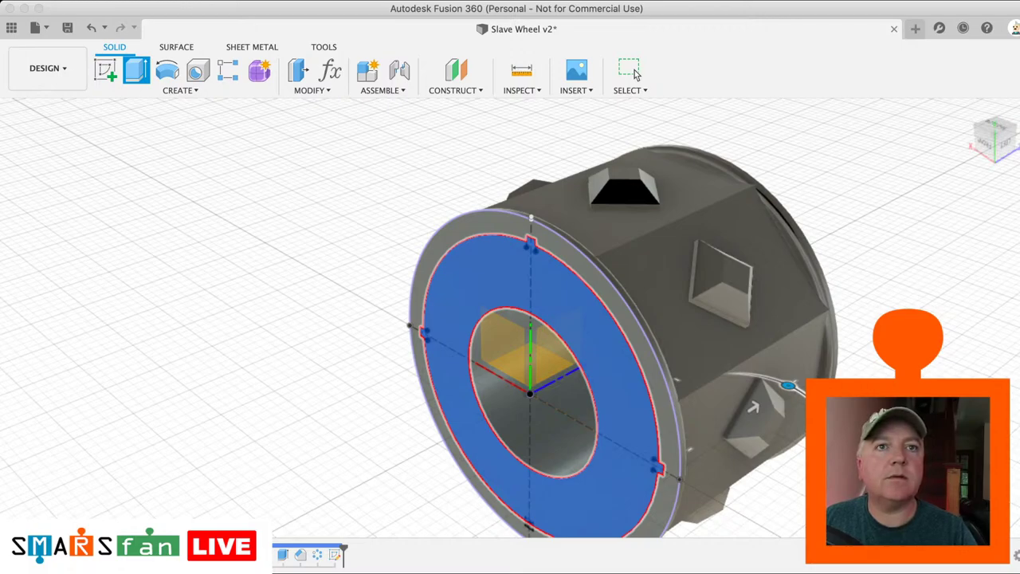
pyautogui.press('Return')
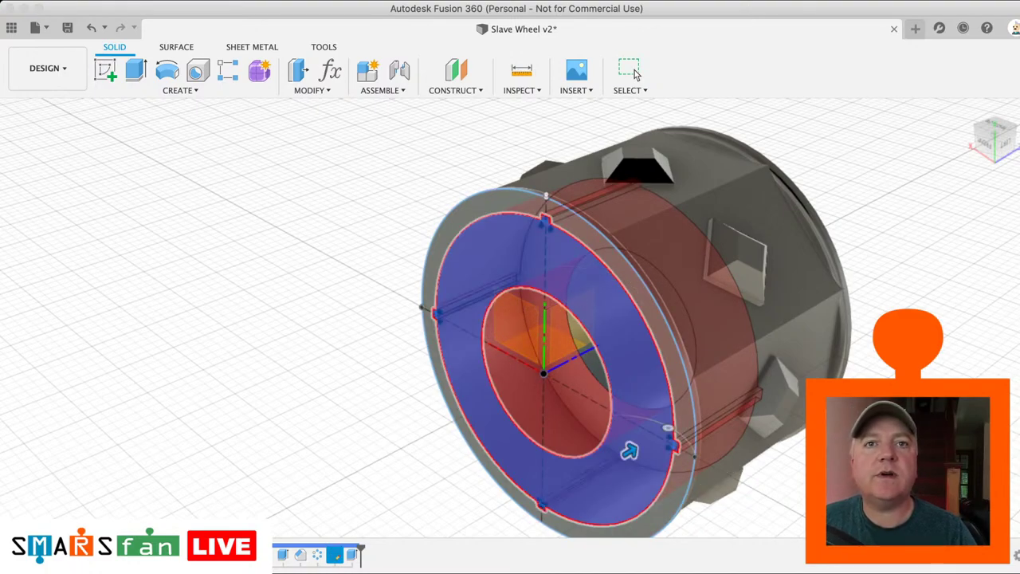
pyautogui.click(634, 70)
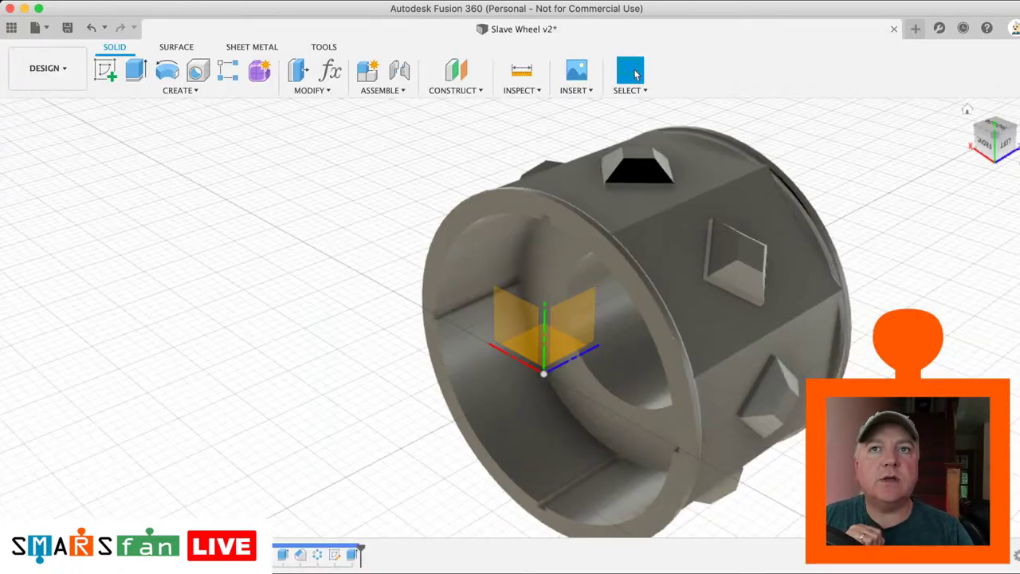
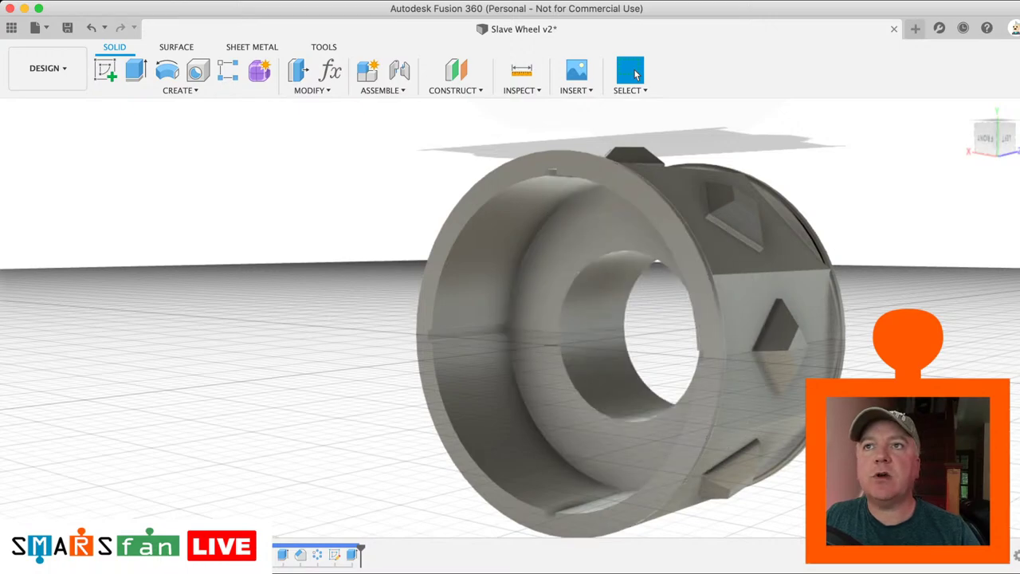
# Step: Start a new sketch on the vertical YZ origin plane running along the wheel's axis
pyautogui.click(105, 70)
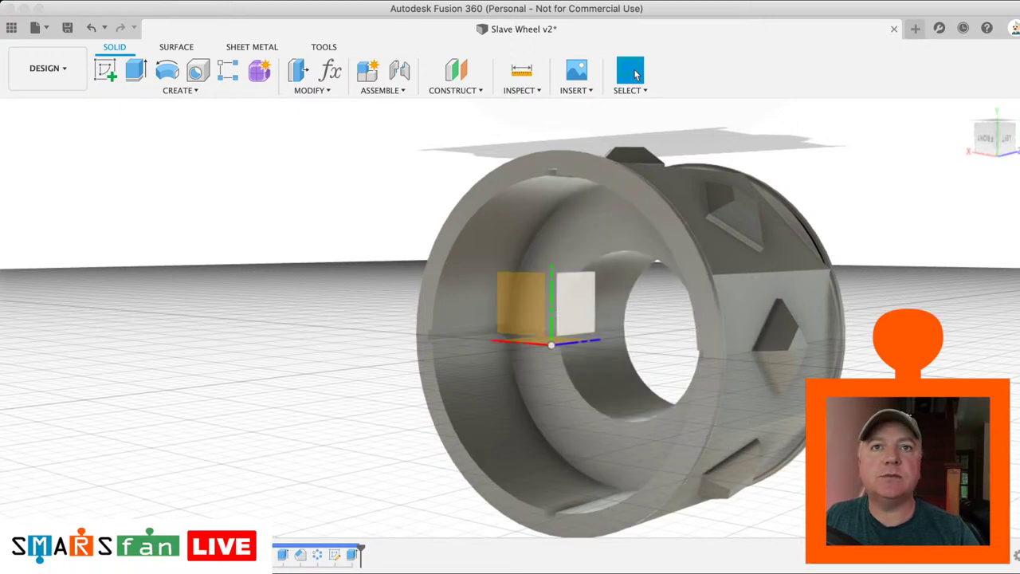
pyautogui.click(575, 303)
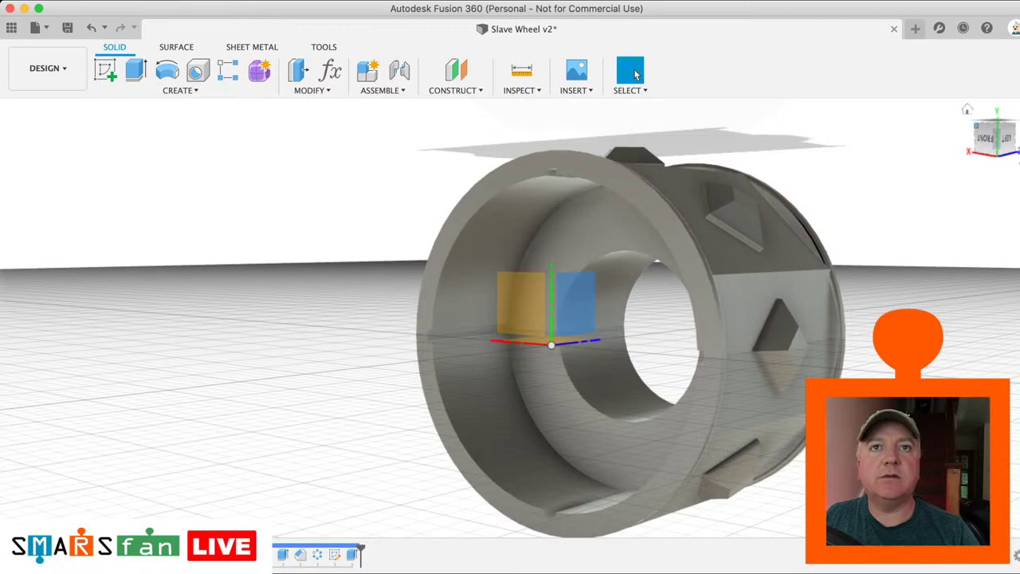
pyautogui.moveTo(517, 318)
pyautogui.keyDown('shift'); pyautogui.mouseDown(button='middle')
pyautogui.moveTo(558, 399)
pyautogui.moveTo(516, 320)
pyautogui.mouseUp(button='middle'); pyautogui.keyUp('shift')
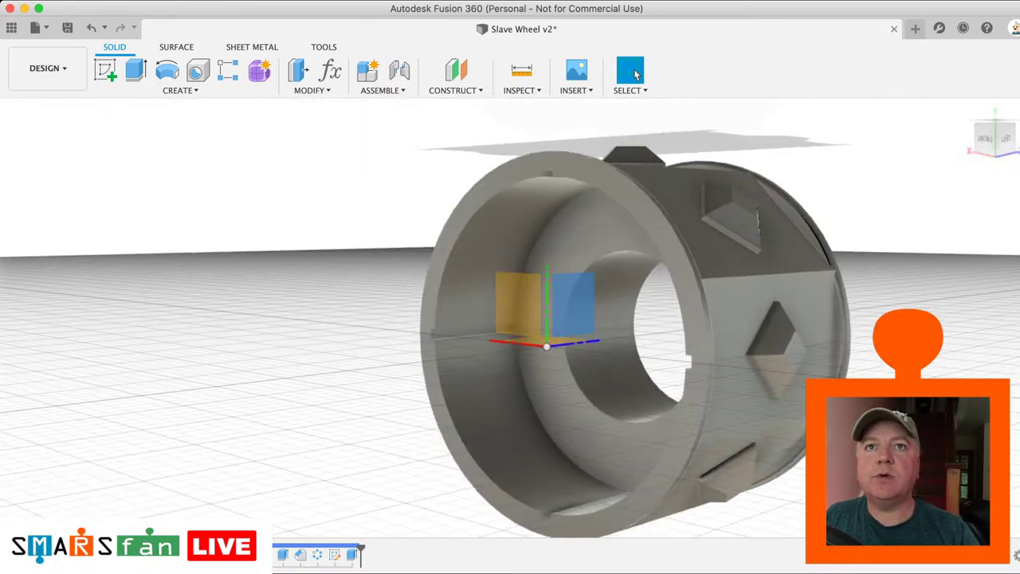
pyautogui.click(105, 70)
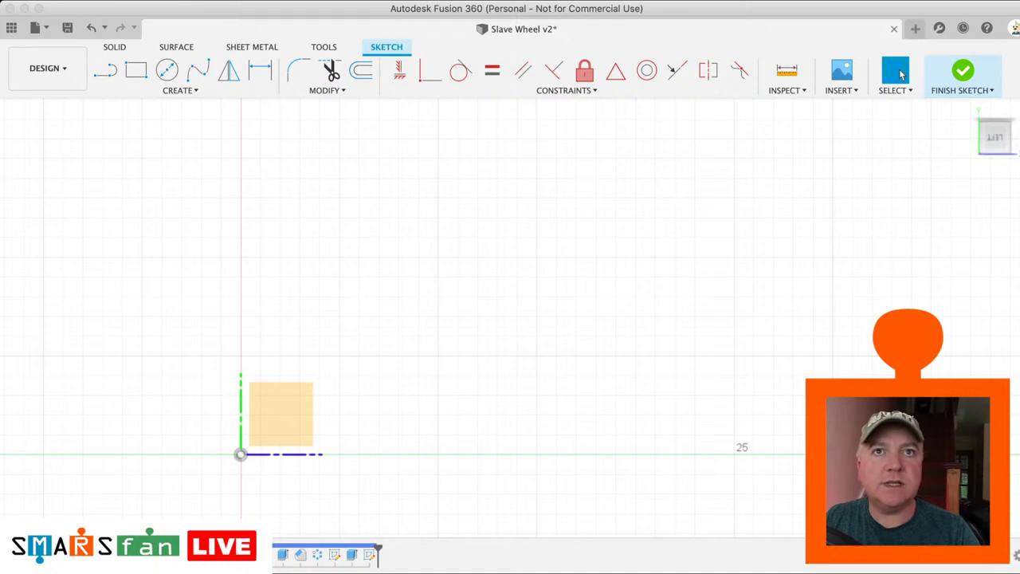
# Step: Sketch a closed stepped profile with one slanted edge above the wheel's axis and constrain its lower edge to horizontal
pyautogui.press('l')
pyautogui.click(703, 318)
pyautogui.click(702, 217)
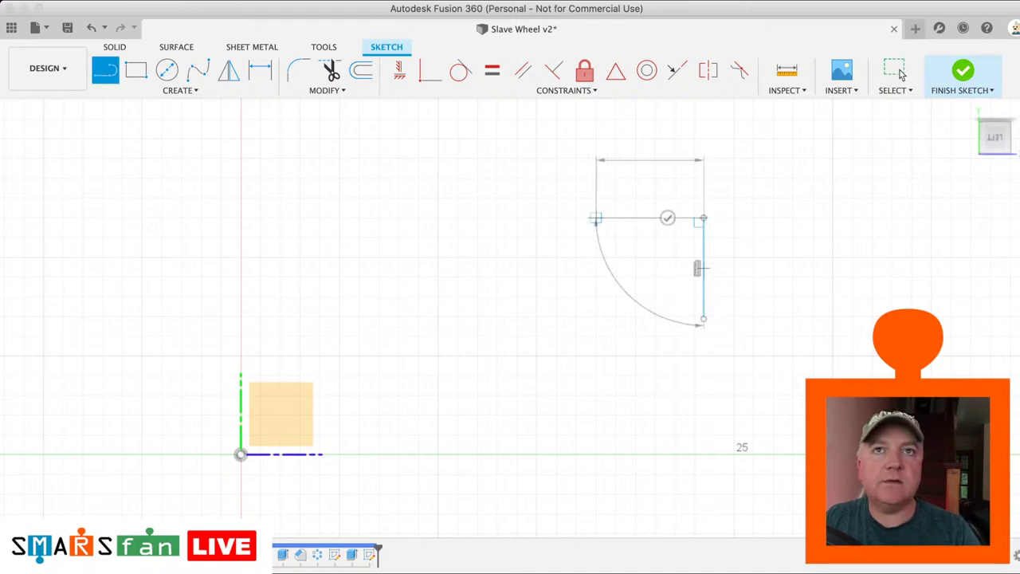
pyautogui.click(556, 216)
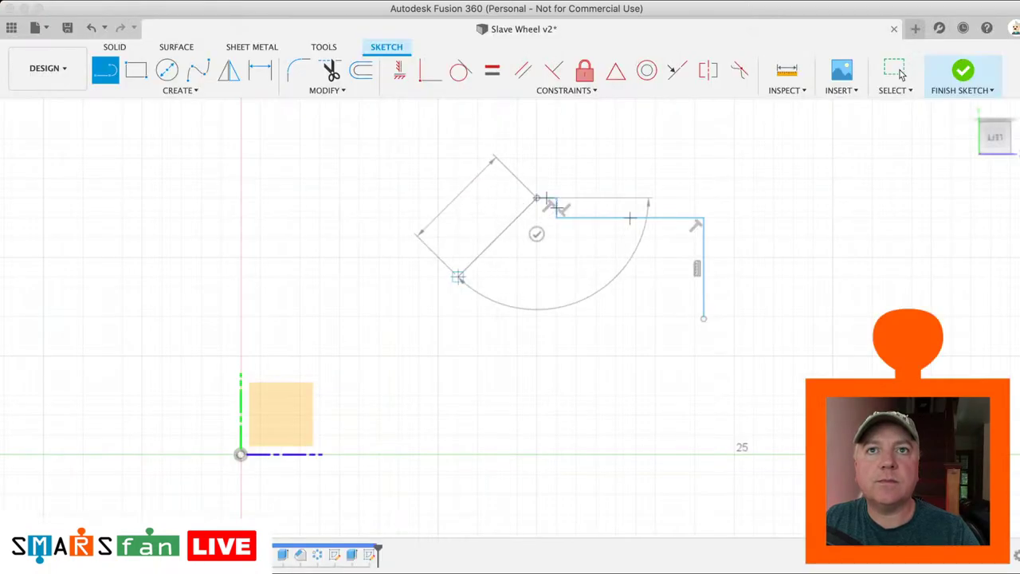
pyautogui.click(458, 277)
pyautogui.click(459, 302)
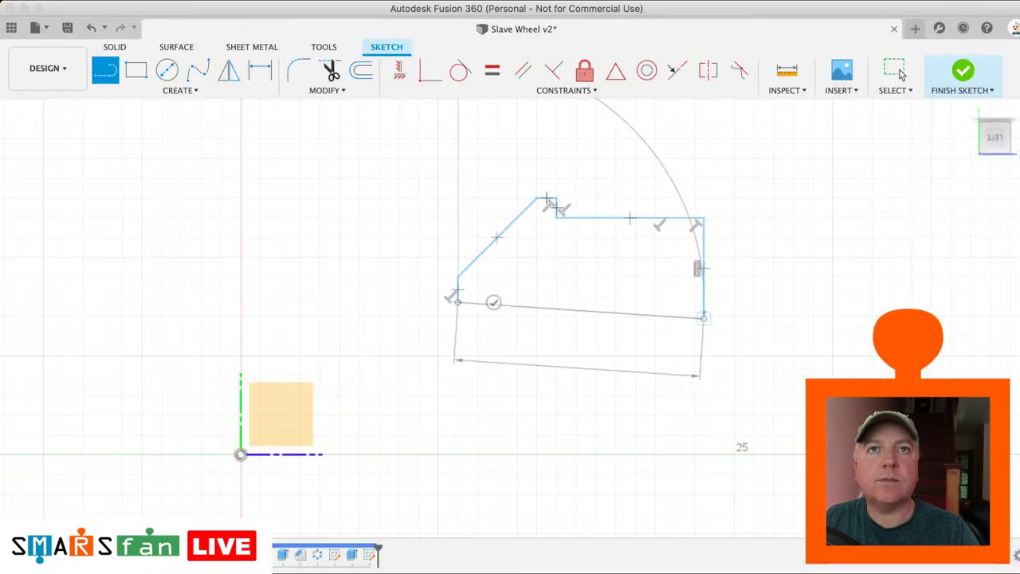
pyautogui.click(703, 318)
pyautogui.click(900, 72)
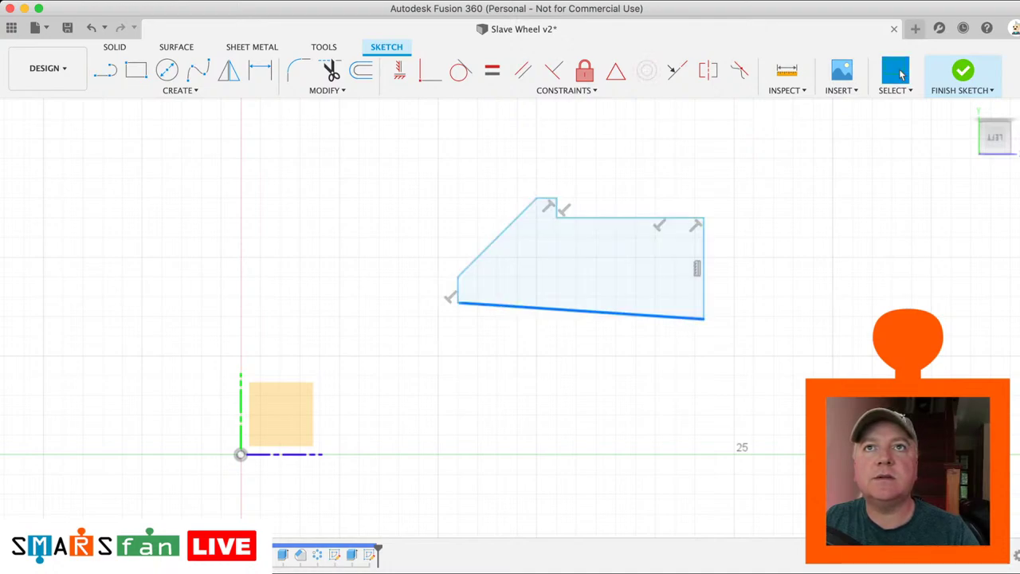
pyautogui.click(400, 70)
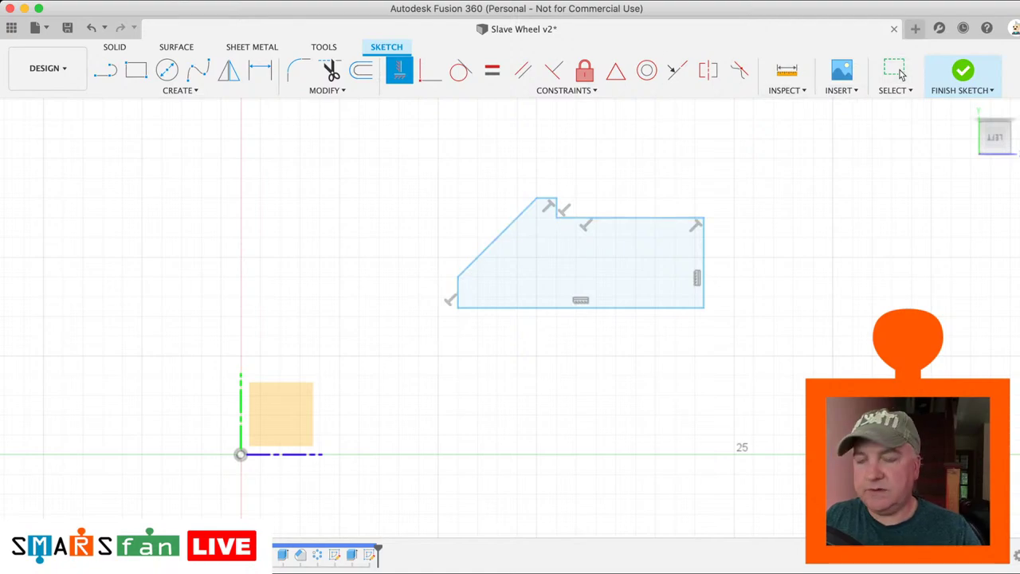
# Step: Dimension the profile's short top edge and the adjoining vertical step edge to 1 mm each
pyautogui.press('d')
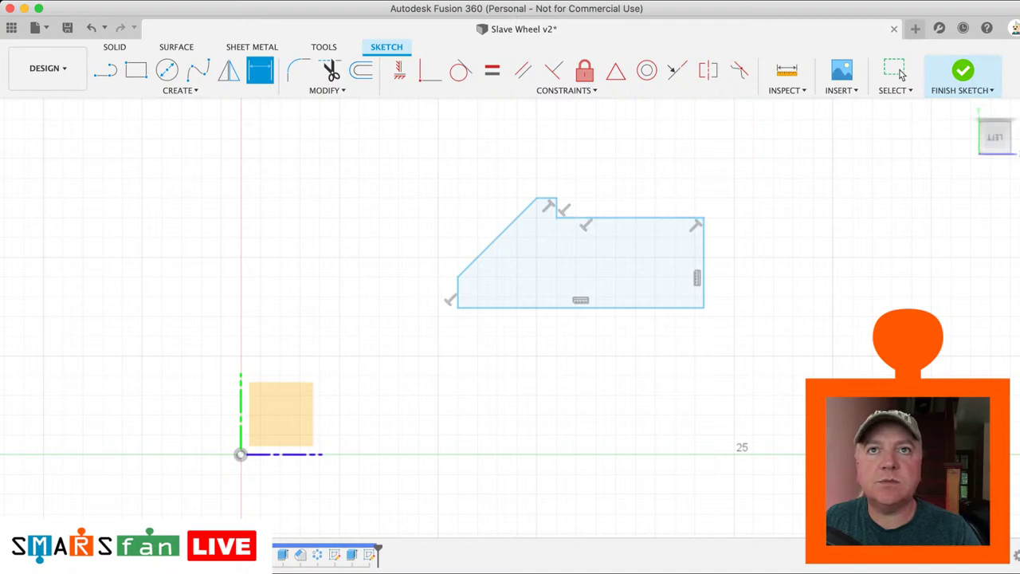
pyautogui.click(546, 198)
pyautogui.click(547, 179)
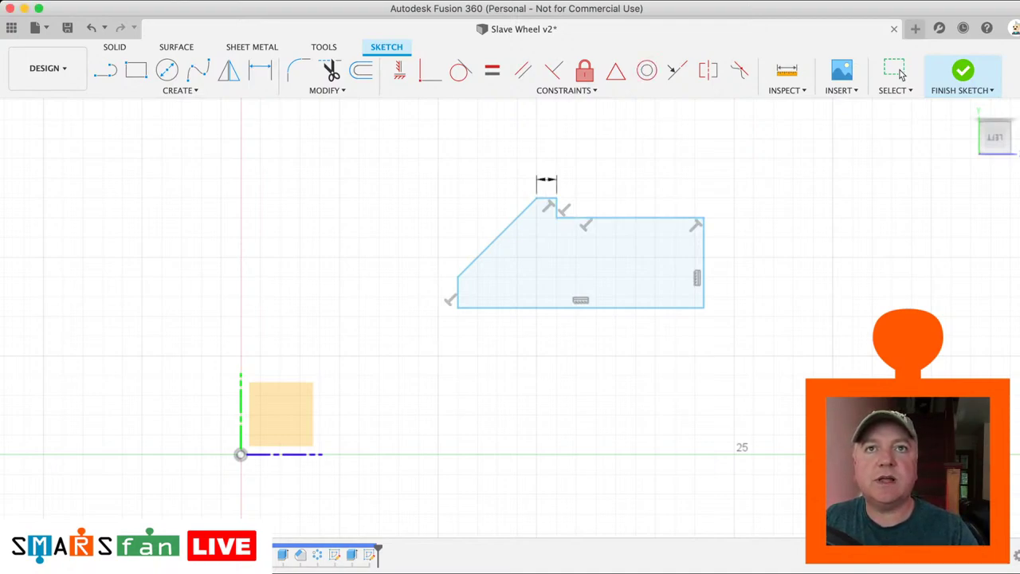
pyautogui.press('d')
pyautogui.click(557, 208)
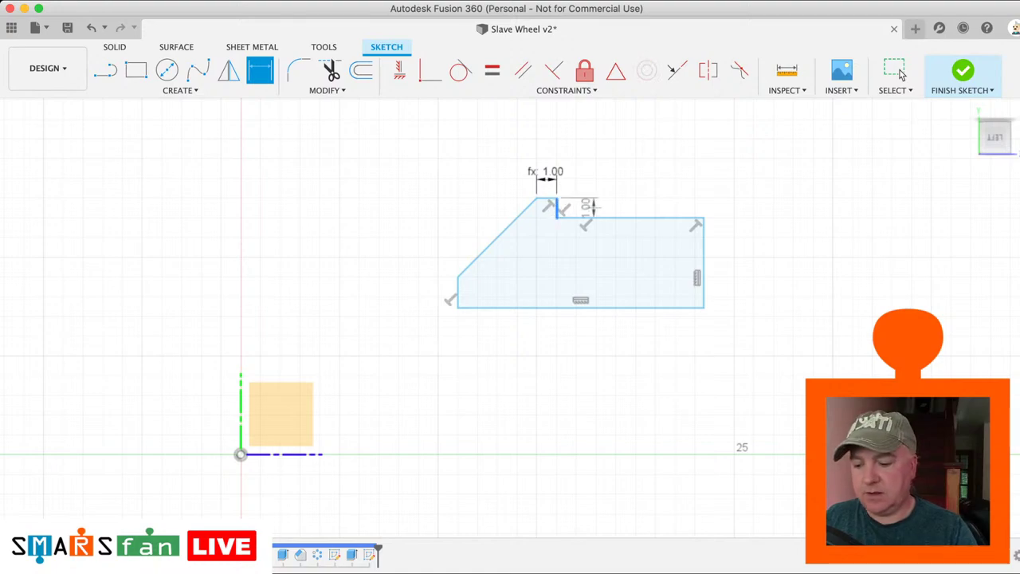
pyautogui.click(593, 207)
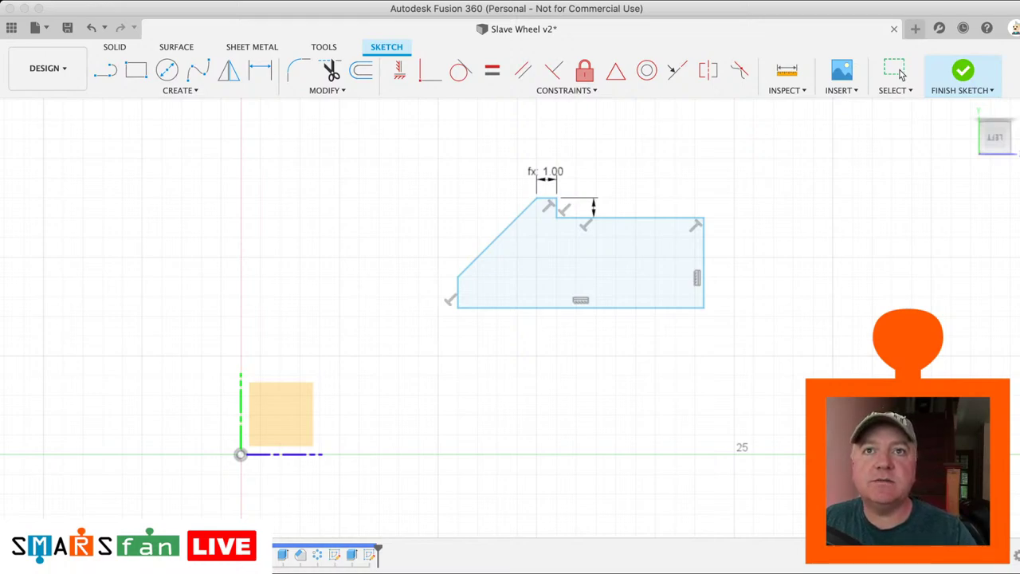
pyautogui.press('Return')
# Step: Set the short vertical edge below the slant to 1 mm and its angle to the slanted edge to 135°
pyautogui.click(458, 291)
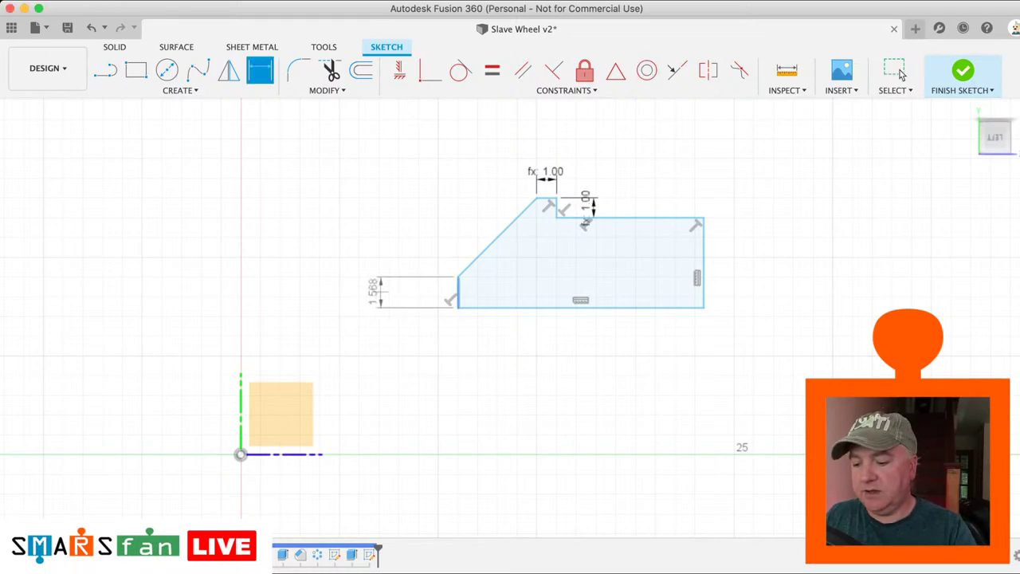
pyautogui.press('Escape')
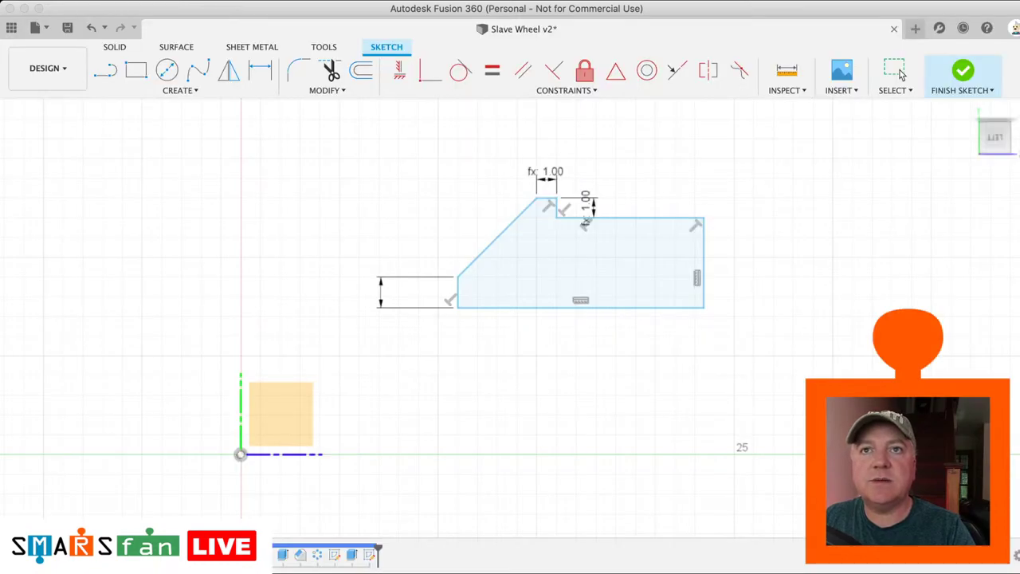
pyautogui.write('1')
pyautogui.press('Return')
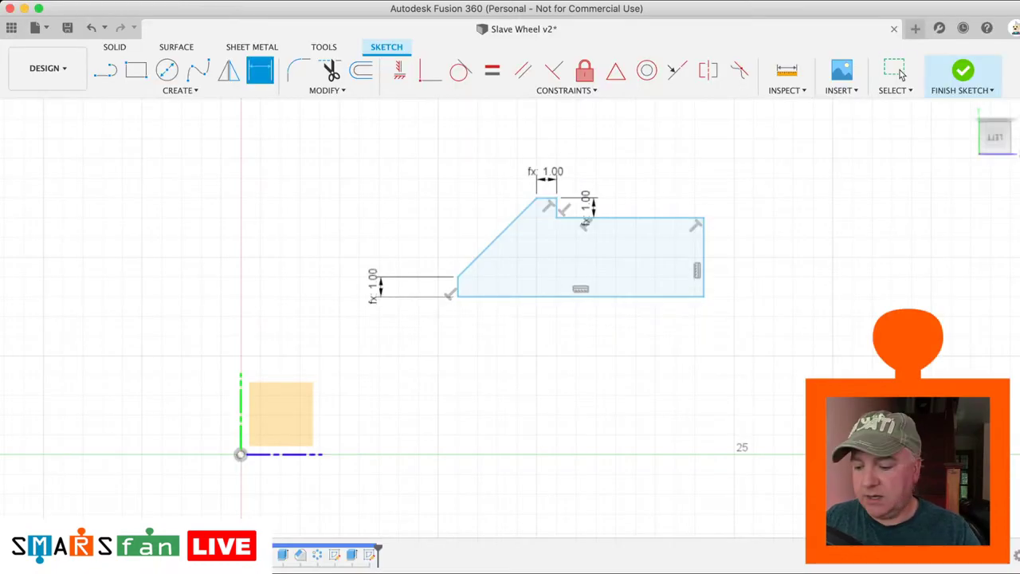
pyautogui.click(466, 269)
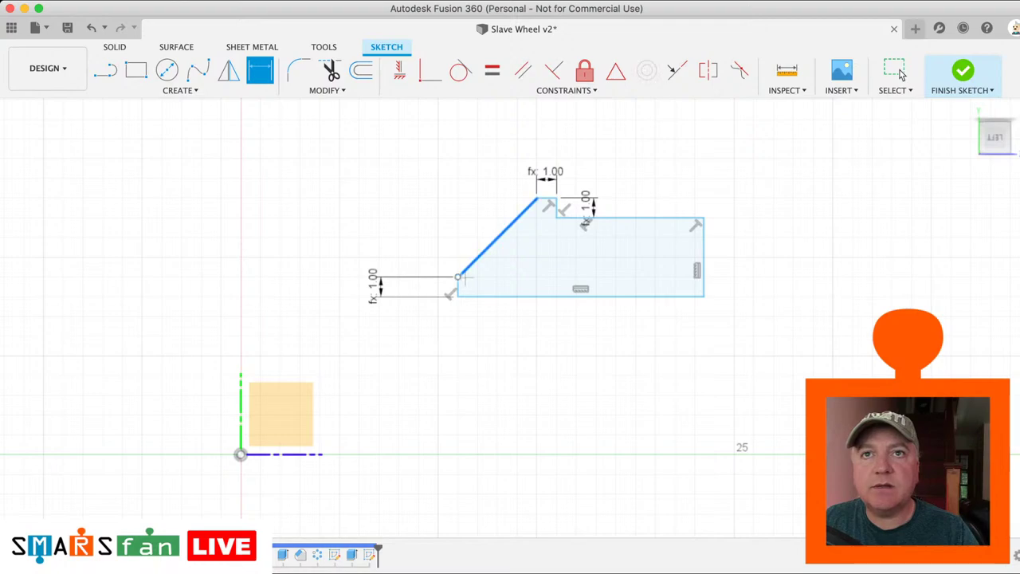
pyautogui.click(460, 286)
pyautogui.click(480, 274)
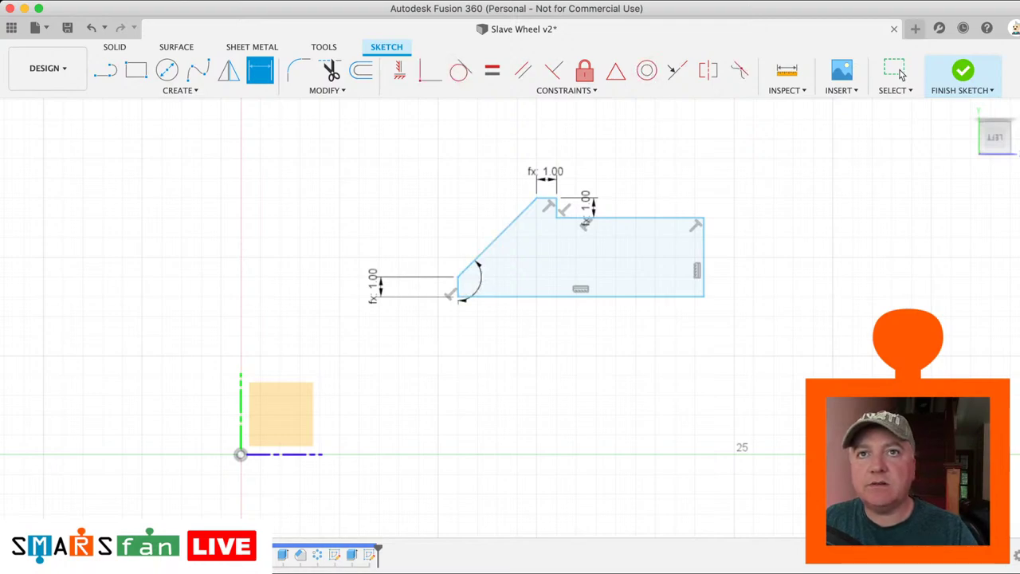
pyautogui.press('Escape')
# Step: Dimension the profile's lower edge to 10 mm and its long vertical end edge to 4 mm
pyautogui.press('d')
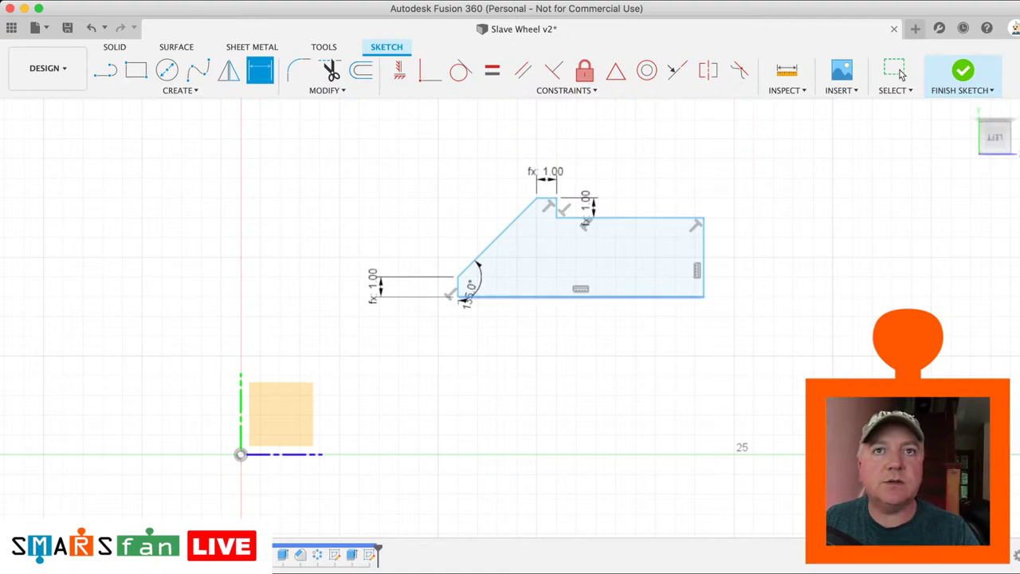
pyautogui.click(606, 296)
pyautogui.click(607, 358)
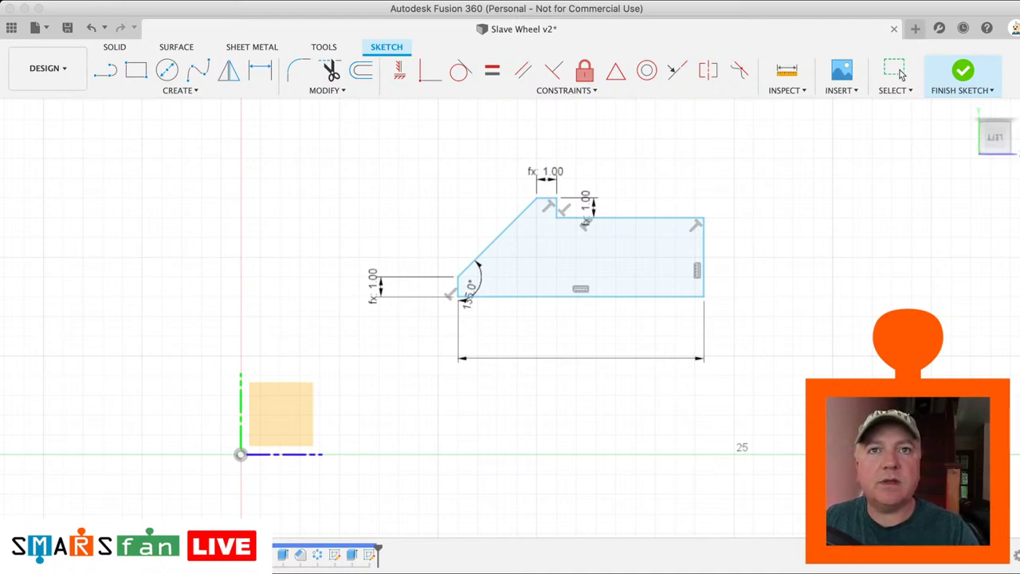
pyautogui.write('10')
pyautogui.press('Return')
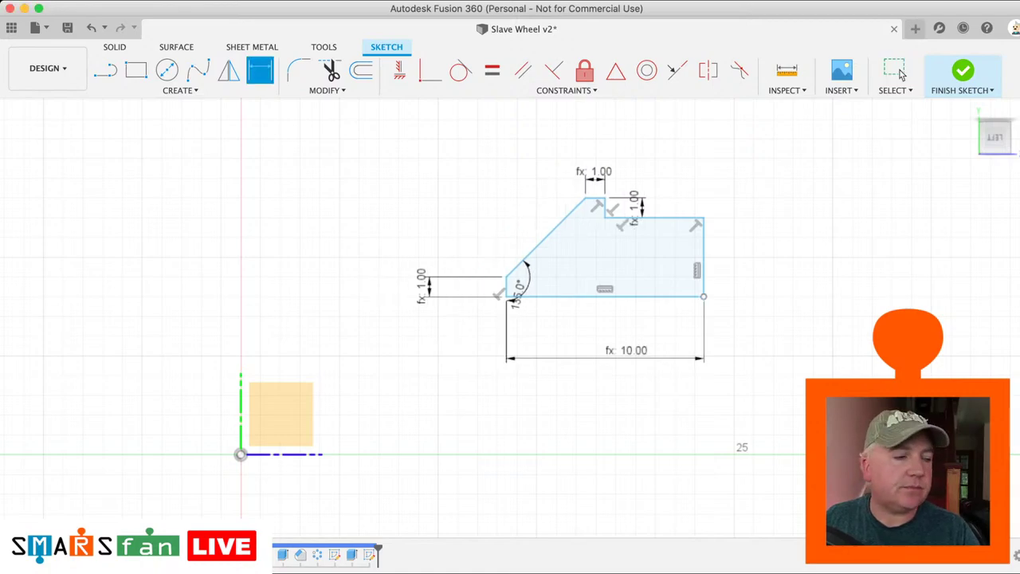
pyautogui.click(704, 267)
pyautogui.click(734, 269)
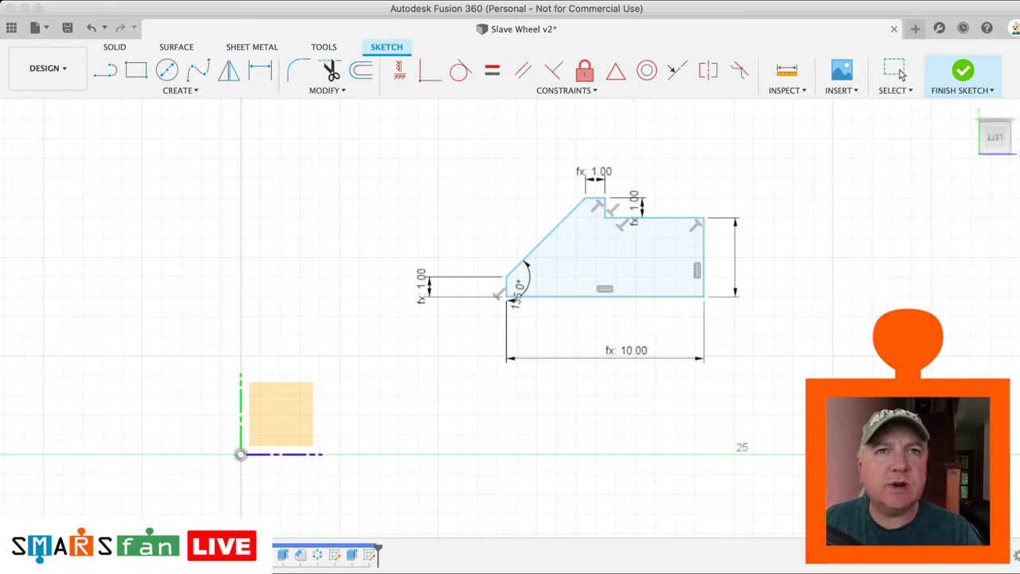
pyautogui.press('Return')
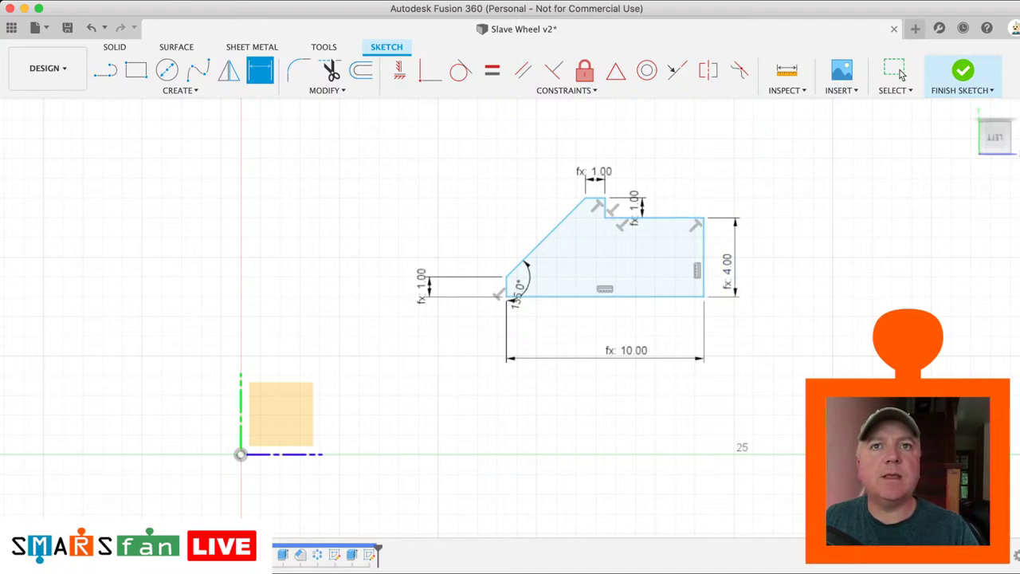
# Step: Draw a horizontal construction line from the origin along the wheel's axis and extend its free end beyond the profile
pyautogui.press('l')
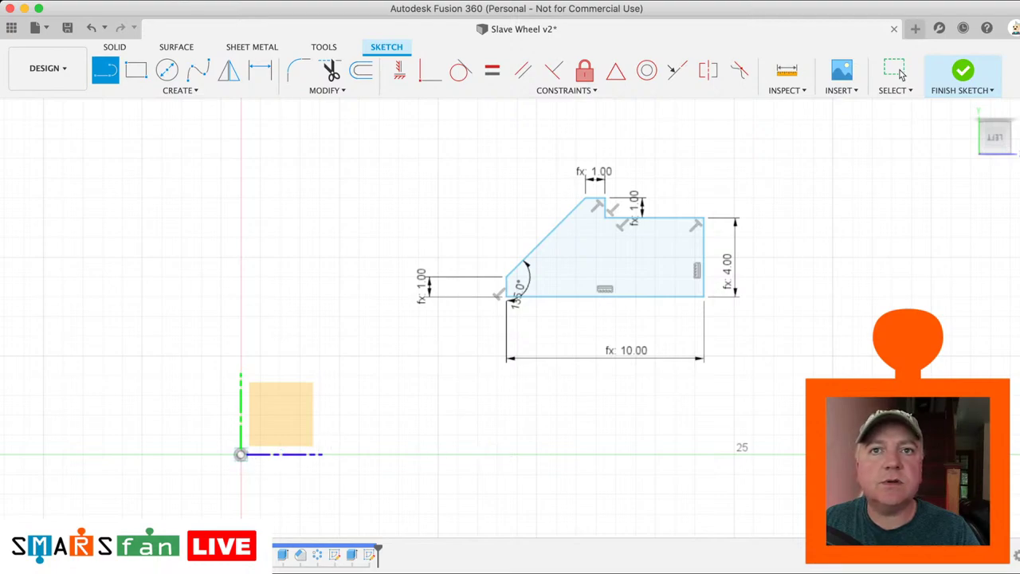
pyautogui.click(241, 454)
pyautogui.click(674, 454)
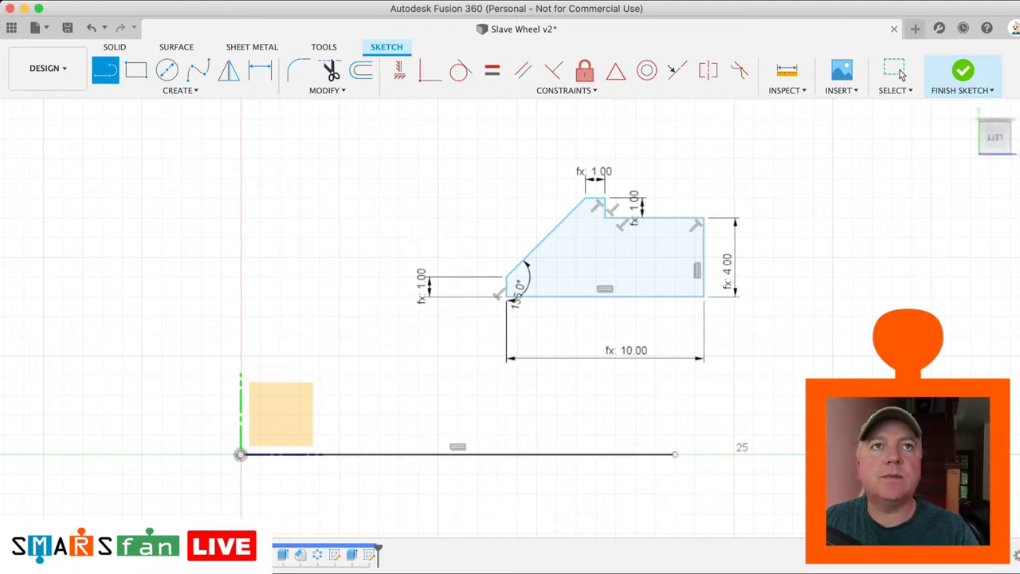
pyautogui.click(900, 72)
pyautogui.click(241, 454)
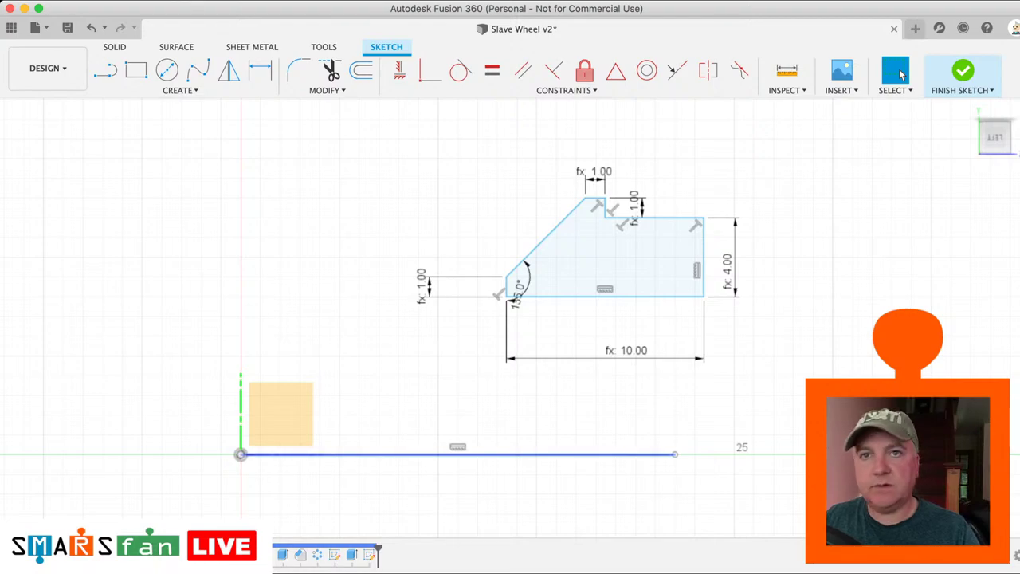
pyautogui.press('x')
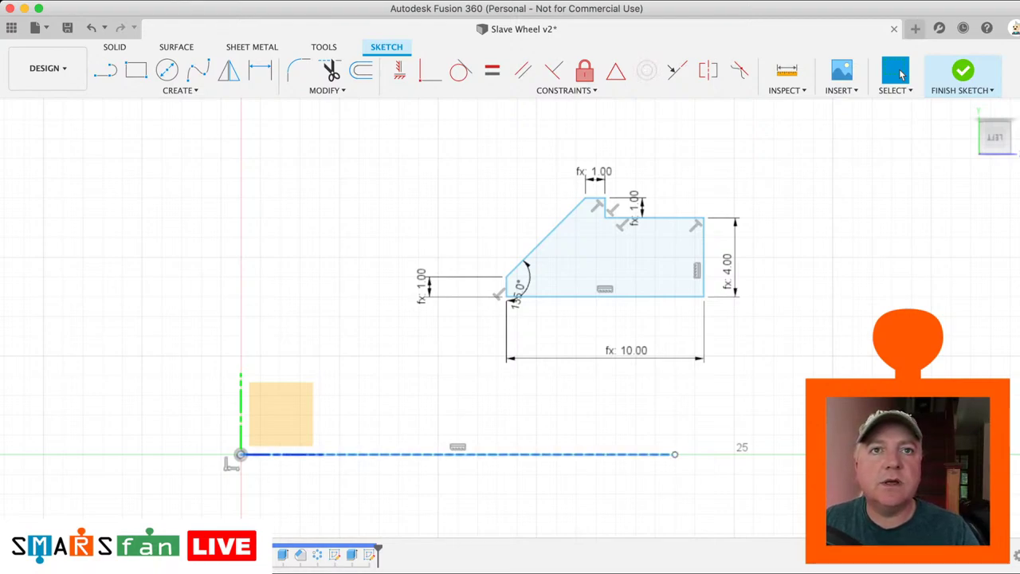
pyautogui.moveTo(674, 455); pyautogui.dragTo(773, 454)
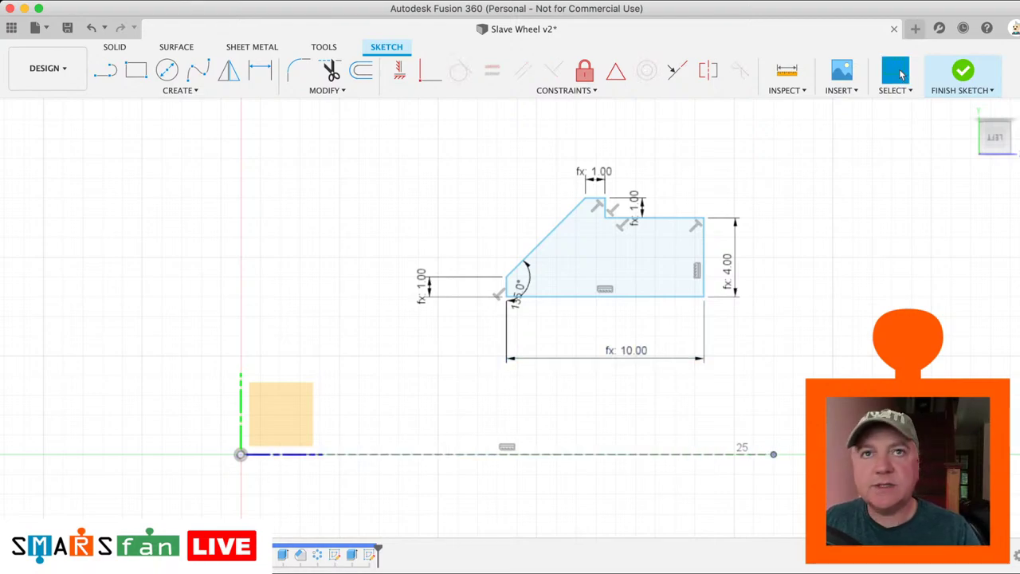
# Step: Set the distance from the profile's short top edge to the construction line to 8 mm
pyautogui.press('d')
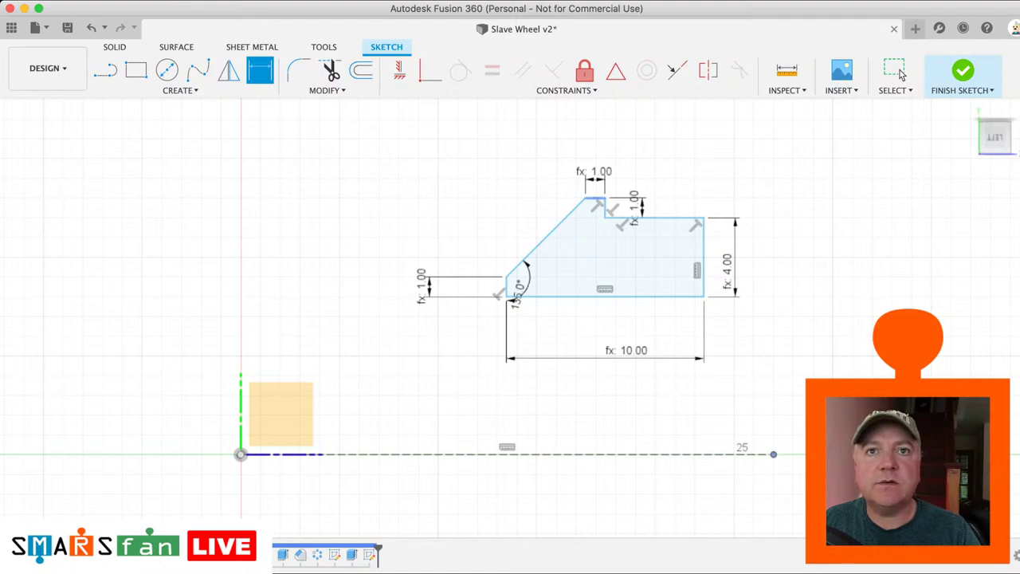
pyautogui.click(594, 198)
pyautogui.click(589, 454)
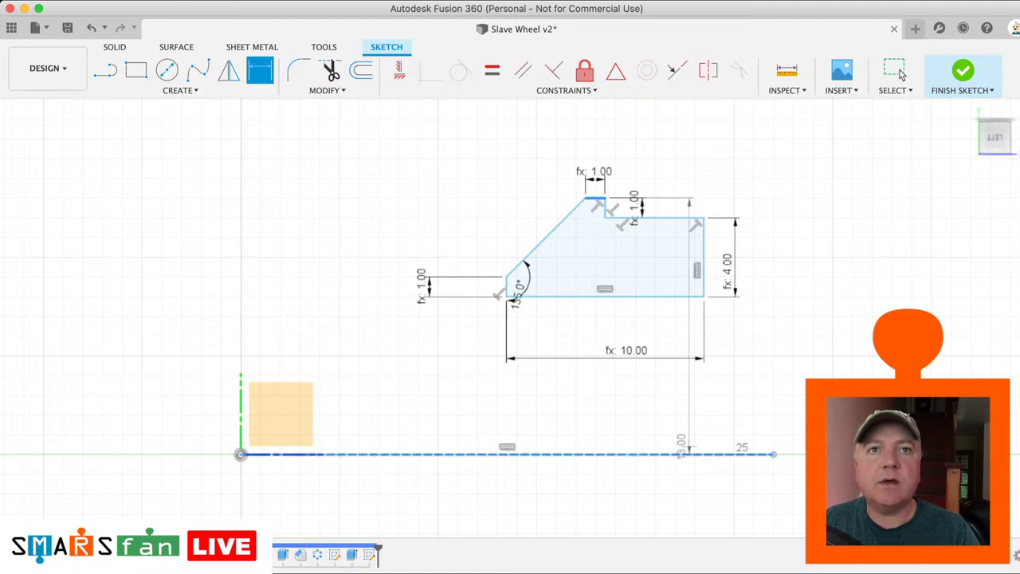
pyautogui.click(801, 436)
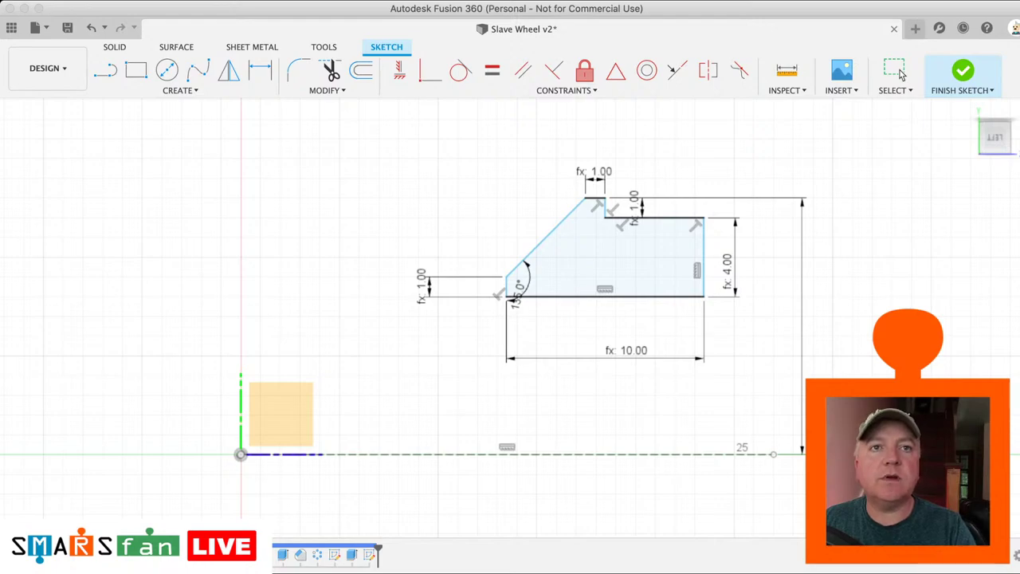
pyautogui.press('Return')
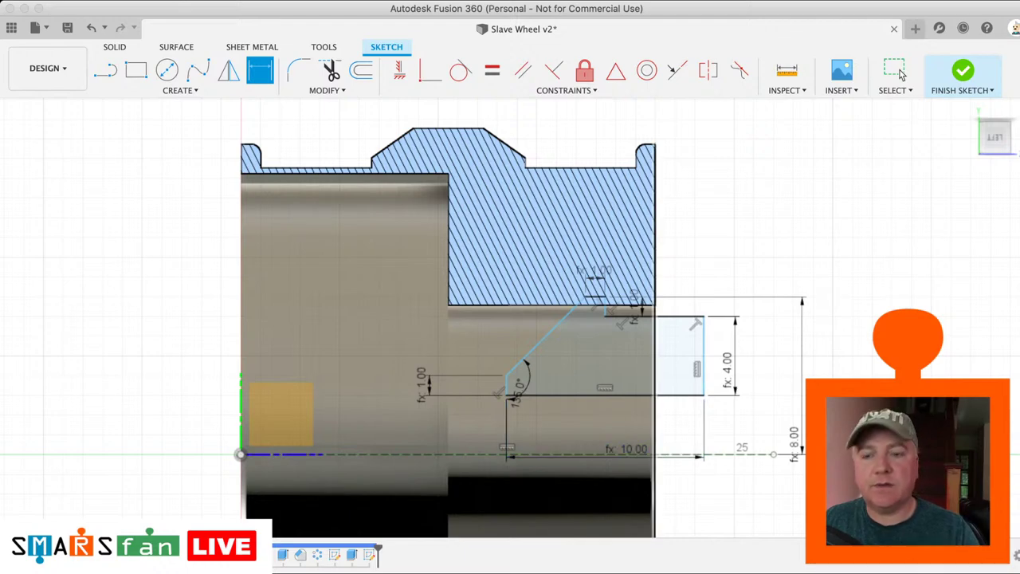
# Step: Project the wheel's outer end face into the sketch and make the profile's 4 mm vertical edge collinear with it
pyautogui.click(655, 350)
pyautogui.press('Escape')
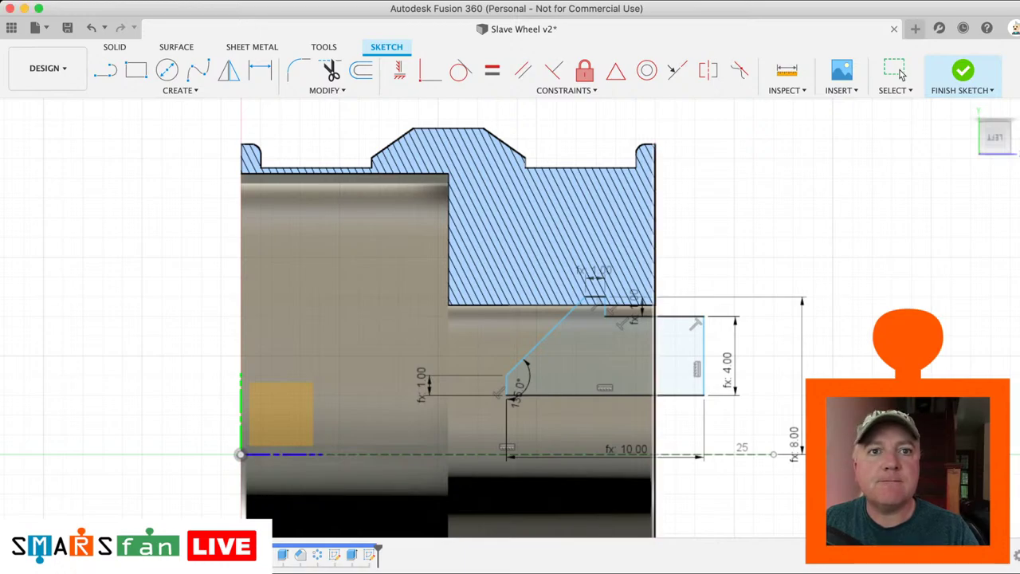
pyautogui.click(899, 71)
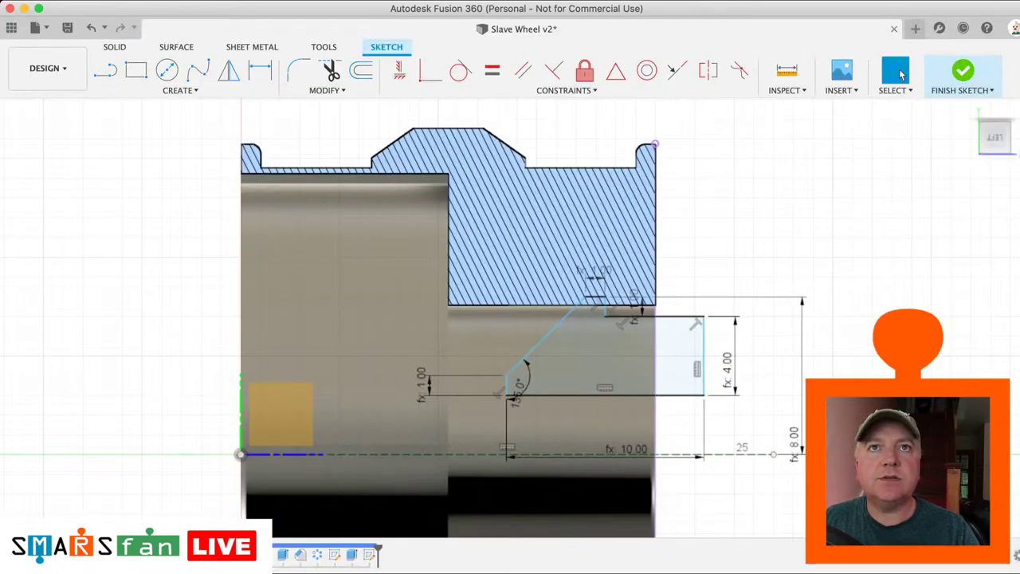
pyautogui.click(677, 70)
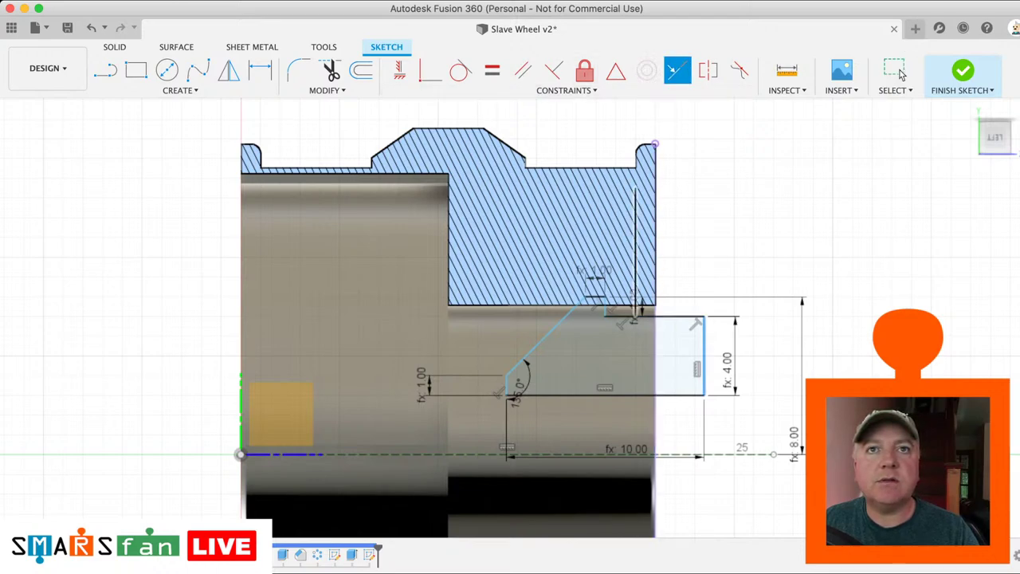
pyautogui.click(655, 239)
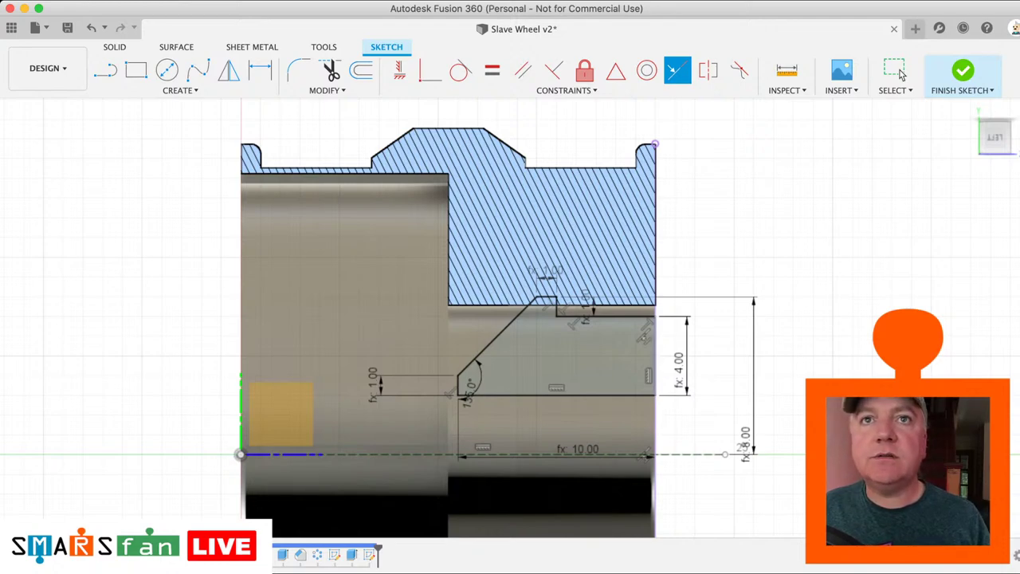
# Step: Hide the wheel body and draw a rectangle from the profile's lower inner corner outward, level with the profile's top edge
pyautogui.press('v')
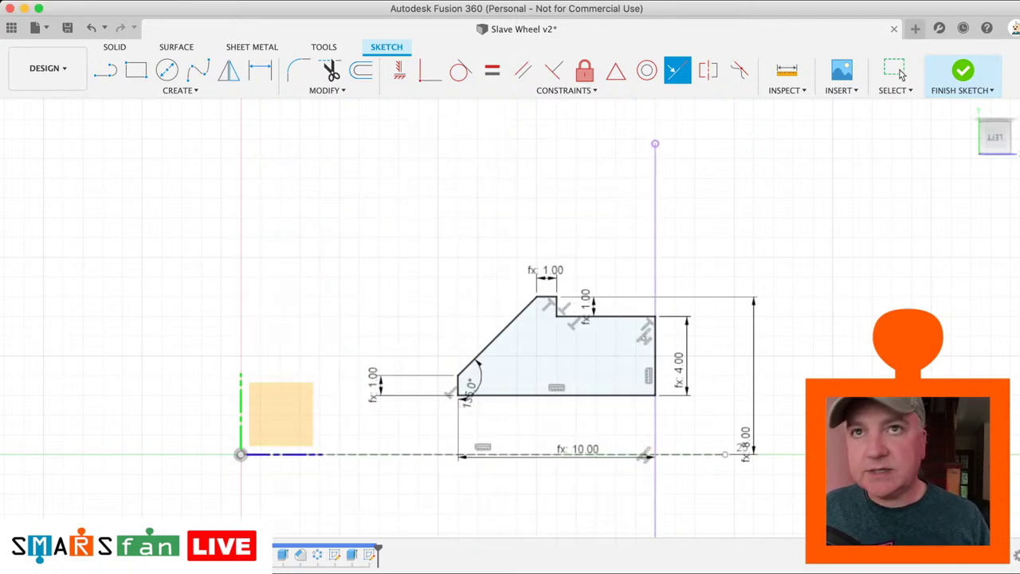
pyautogui.press('r')
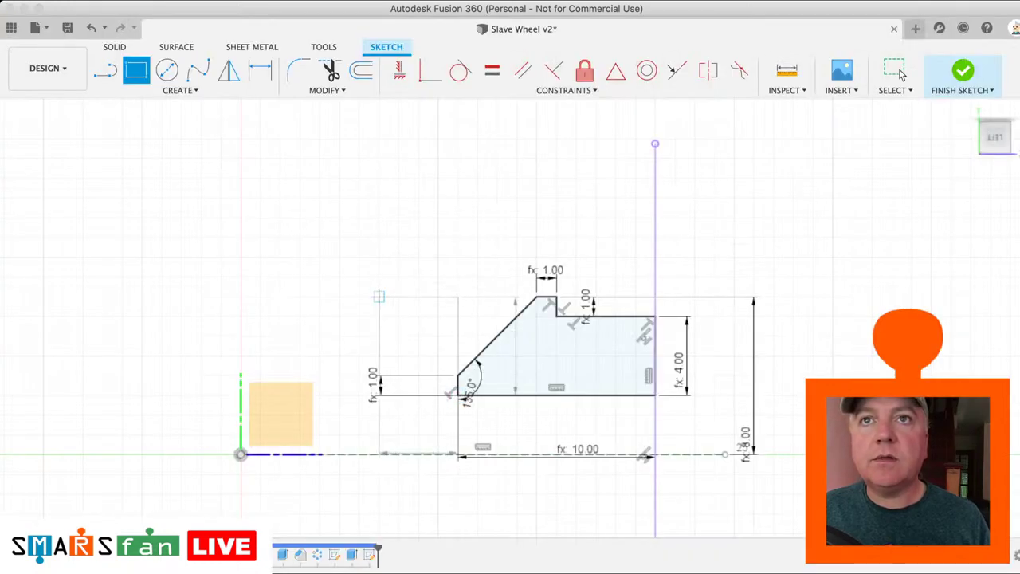
pyautogui.click(378, 296)
pyautogui.hscroll(-1, 382, 297)
pyautogui.press('d')
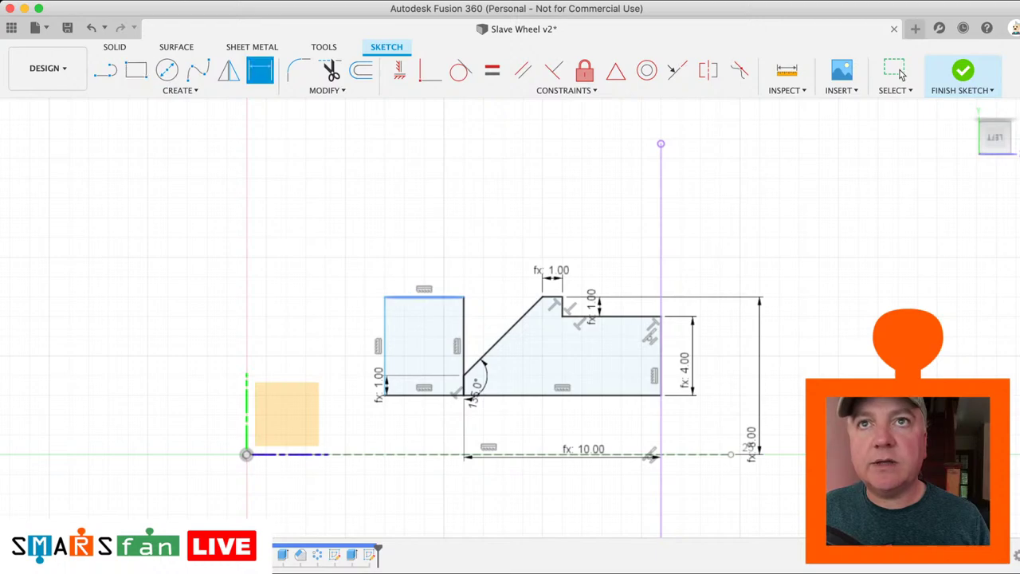
# Step: Dimension the width of the left-hand rectangle along its upper edge
pyautogui.click(403, 297)
pyautogui.click(401, 270)
pyautogui.press('Return')
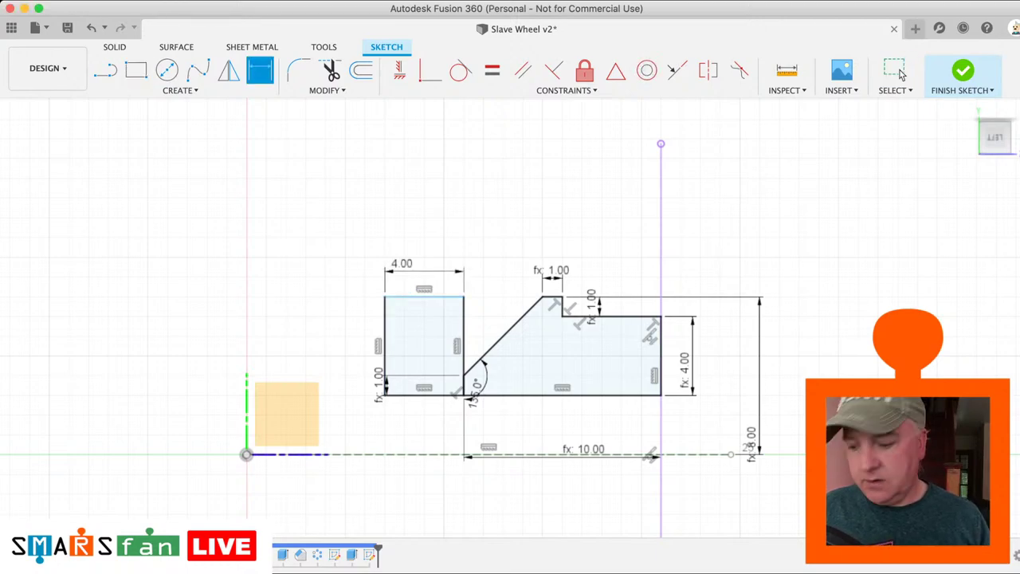
# Step: Draw a line from the rectangle's upper inner corner to the upper end of the sloped line, bridging the gap
pyautogui.press('l')
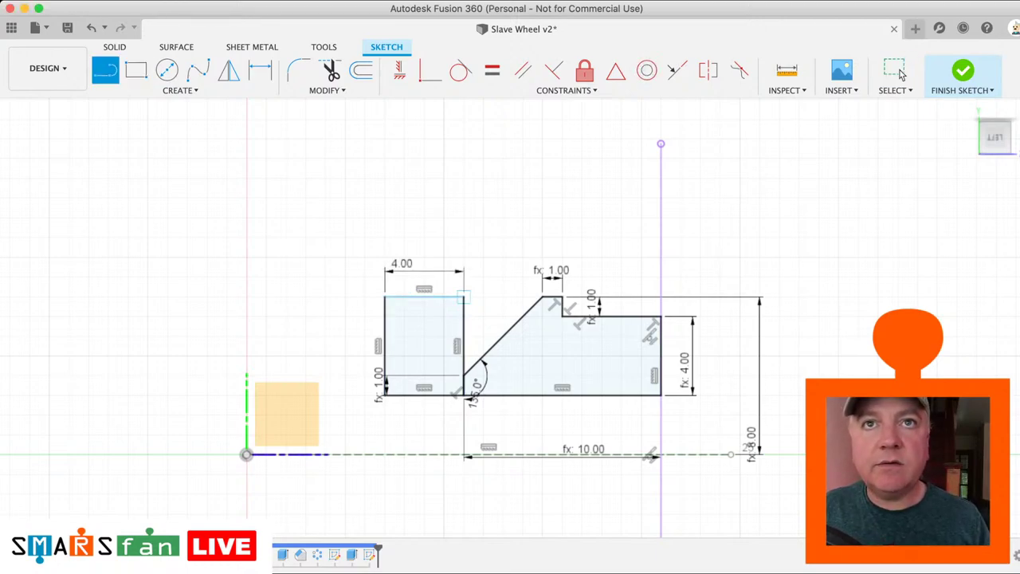
pyautogui.click(464, 297)
pyautogui.click(543, 297)
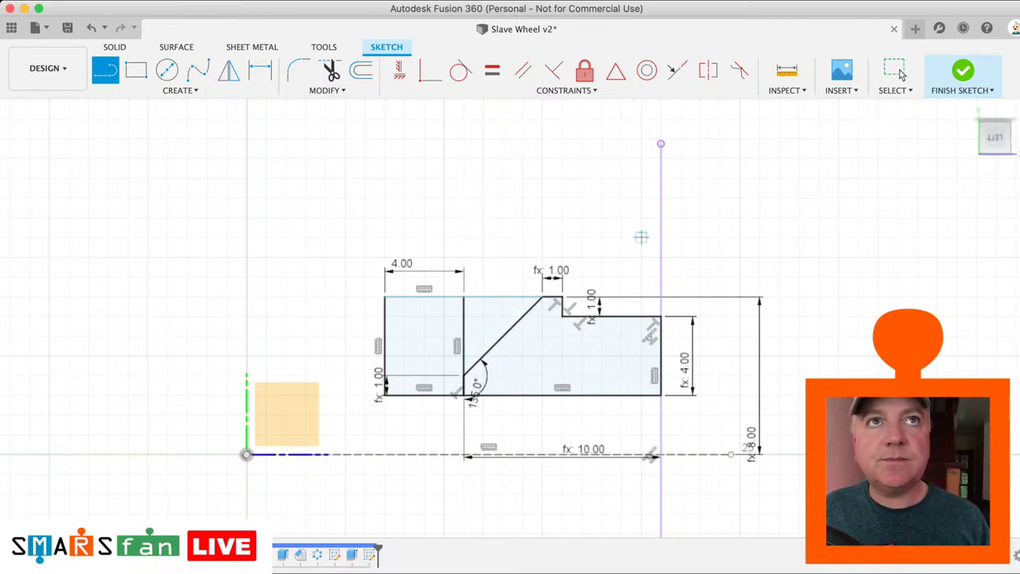
pyautogui.press('Escape')
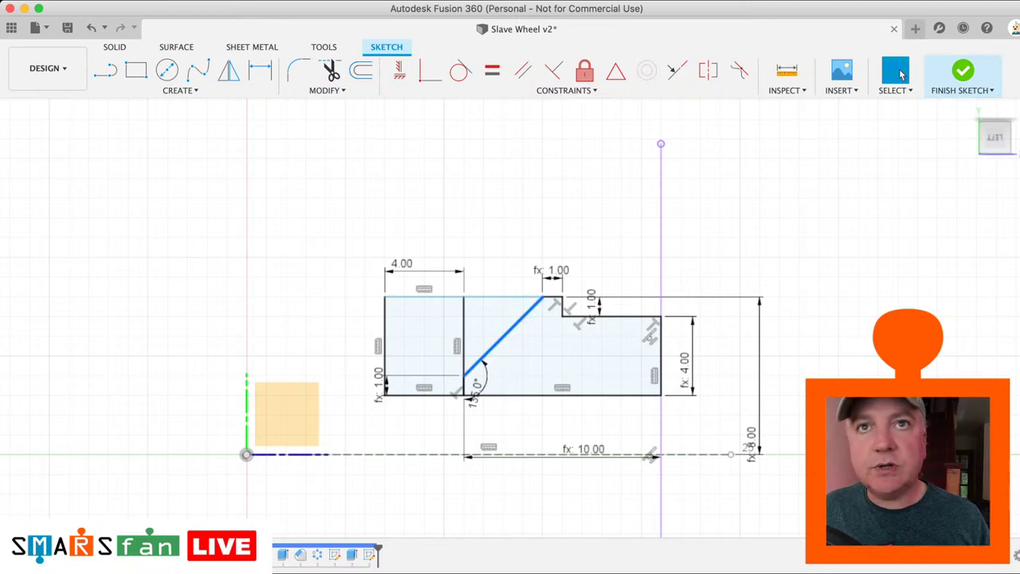
# Step: Convert the sloped line and the rectangle's inner vertical edge to construction lines
pyautogui.press('x')
pyautogui.click(463, 335)
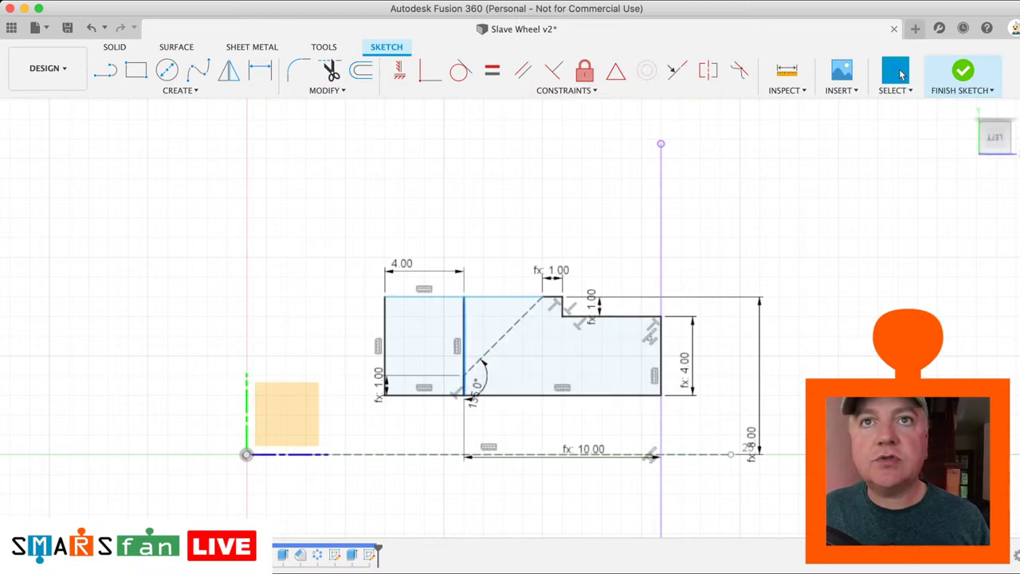
pyautogui.press('x')
pyautogui.press('Escape')
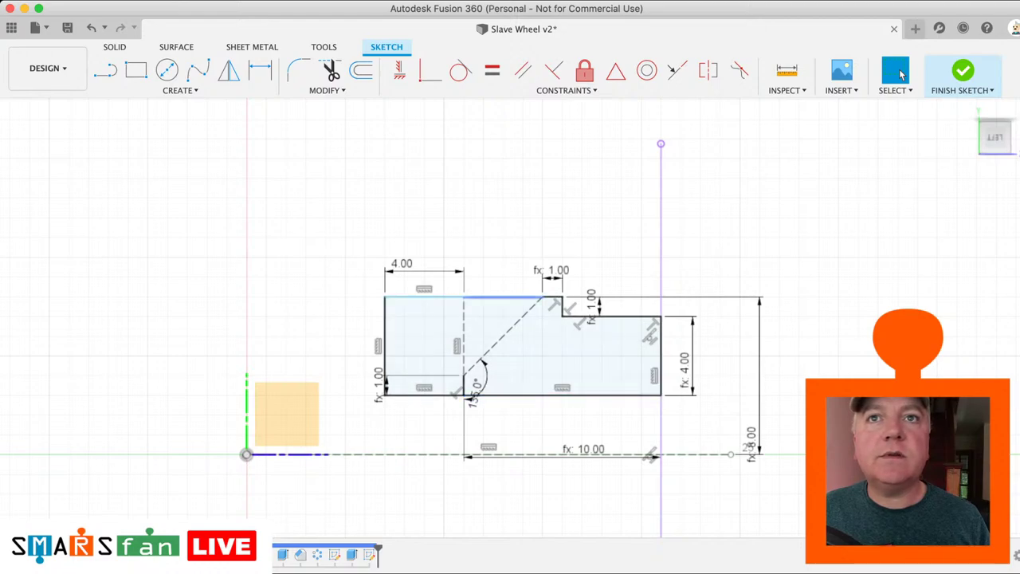
# Step: Pull the rectangle's upper inner corner slightly downward to test whether the bridging line is constrained
pyautogui.click(503, 297)
pyautogui.click(543, 297)
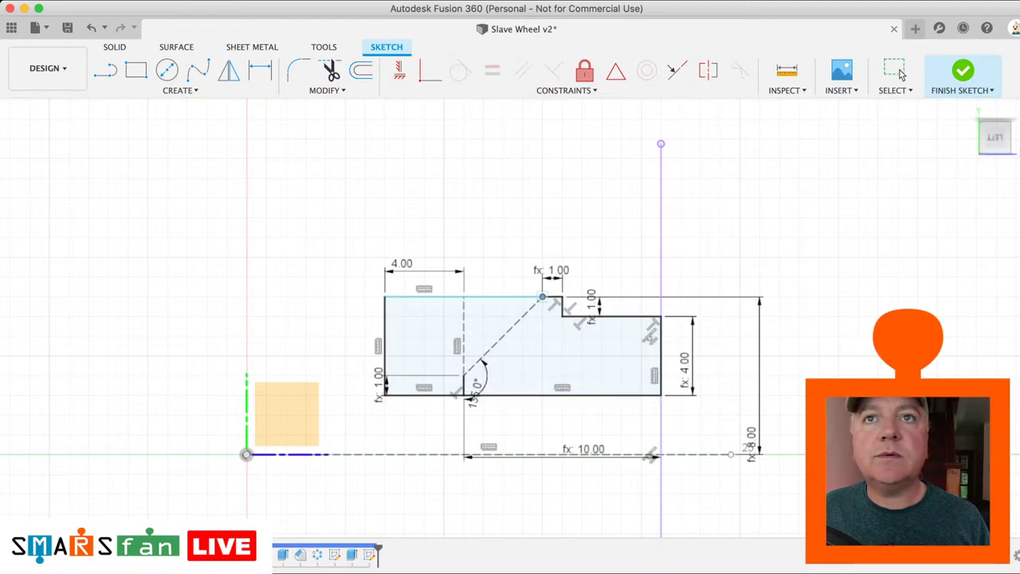
pyautogui.click(424, 296)
pyautogui.moveTo(464, 297); pyautogui.dragTo(464, 285)
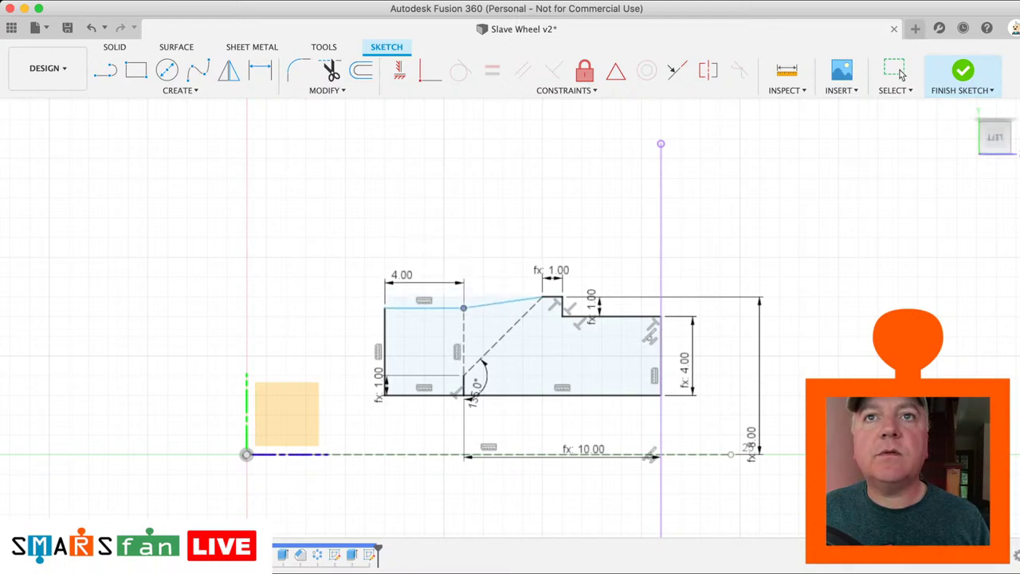
# Step: Apply a collinear constraint between the short 1 mm upper edge and the bridging line
pyautogui.click(900, 71)
pyautogui.click(708, 70)
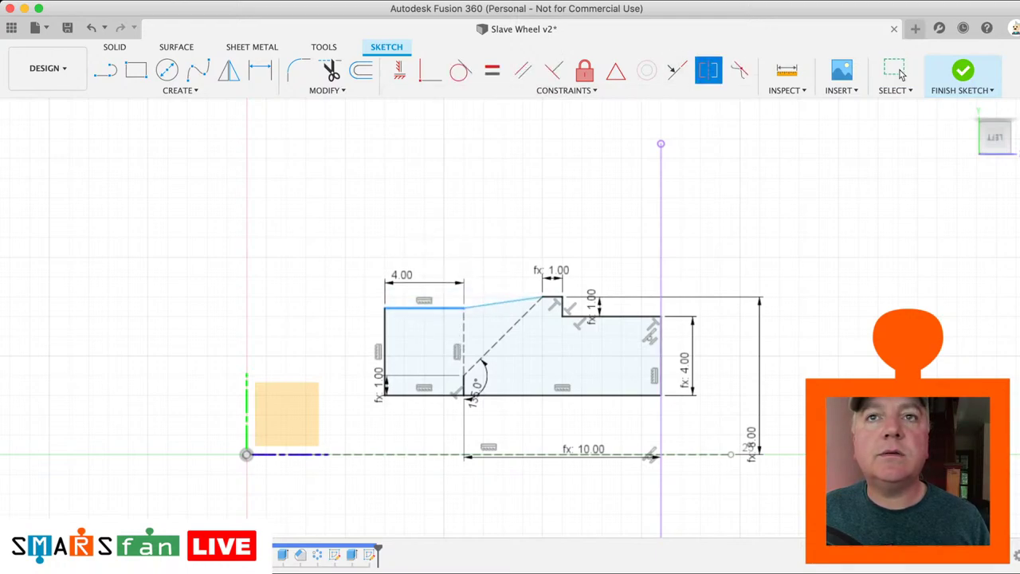
pyautogui.click(677, 70)
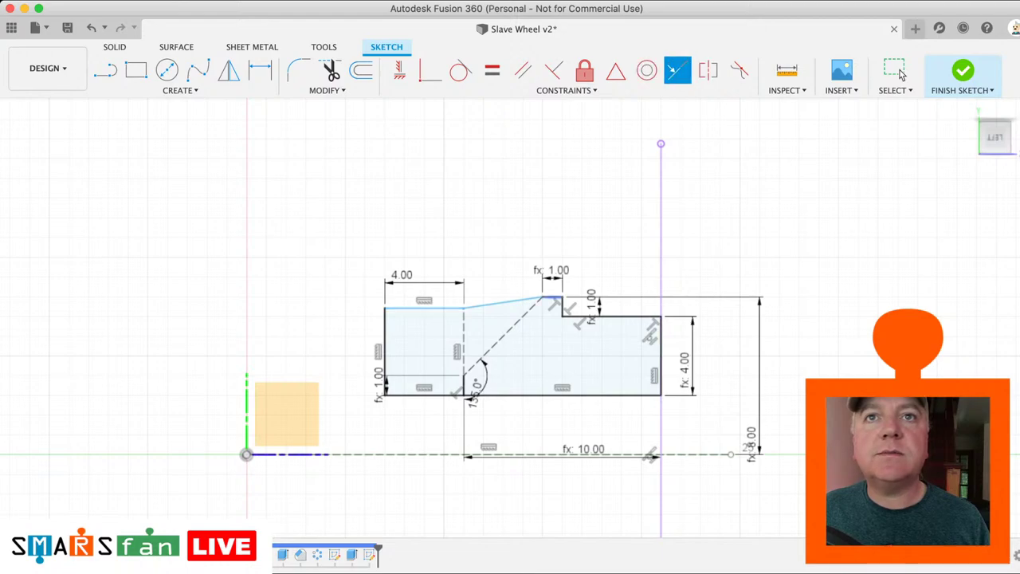
pyautogui.click(552, 298)
pyautogui.click(503, 303)
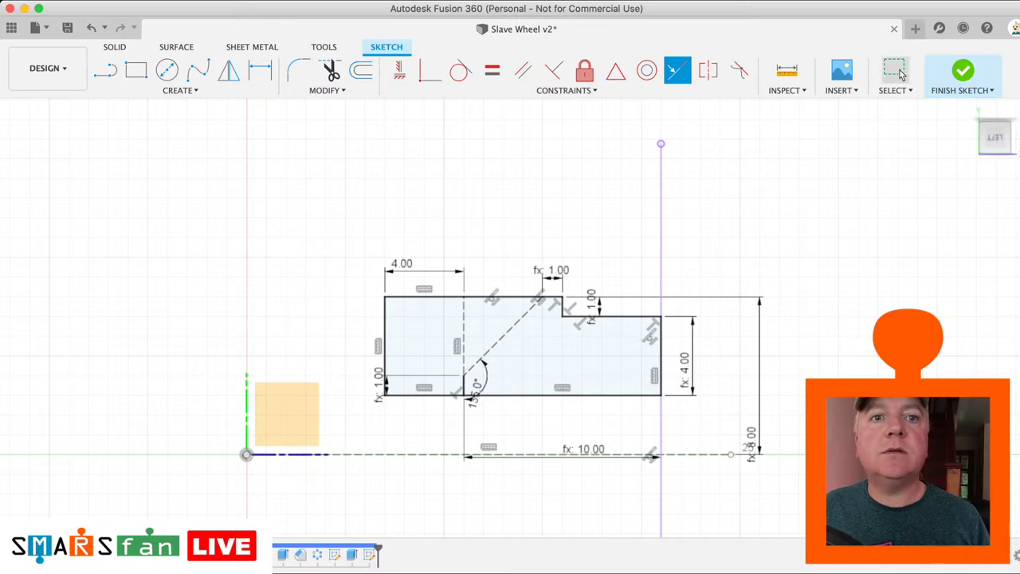
pyautogui.click(897, 72)
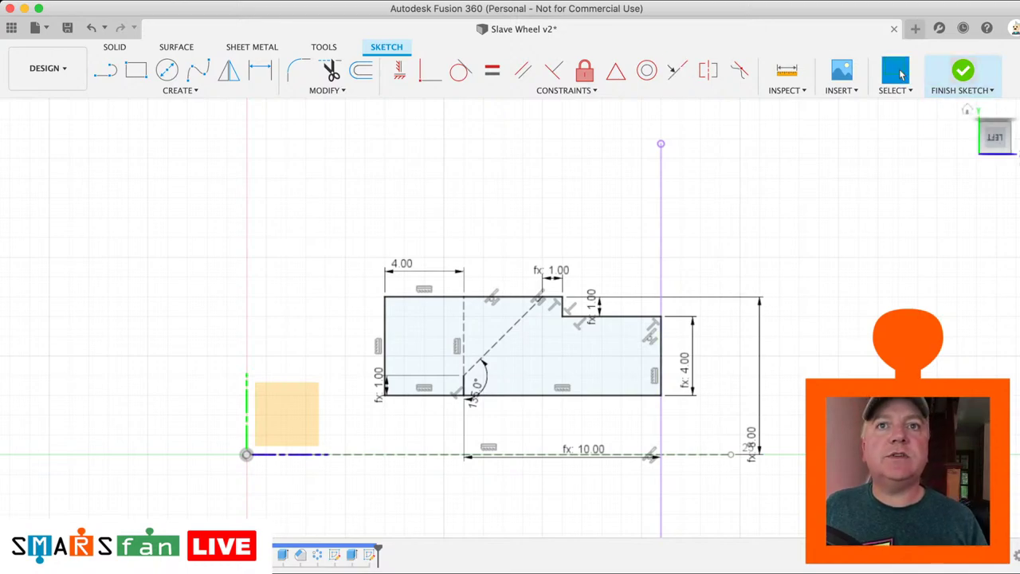
# Step: Finish the sketch and revolve the closed stepped profile around the dashed centre line as a cut in the wheel
pyautogui.click(963, 73)
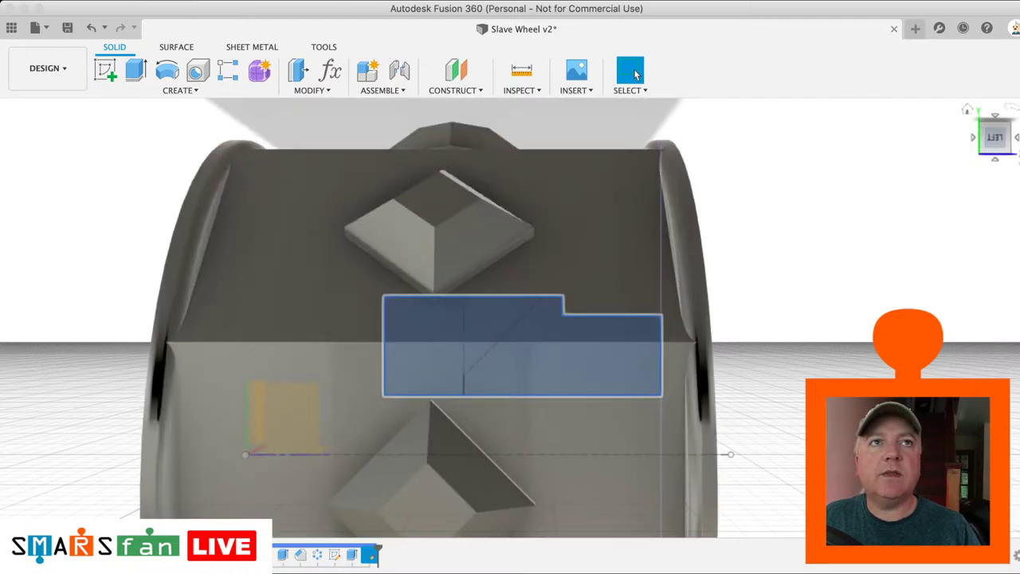
pyautogui.keyDown('shift'); pyautogui.moveTo(516, 317); pyautogui.dragTo(549, 341, button='middle'); pyautogui.keyUp('shift')
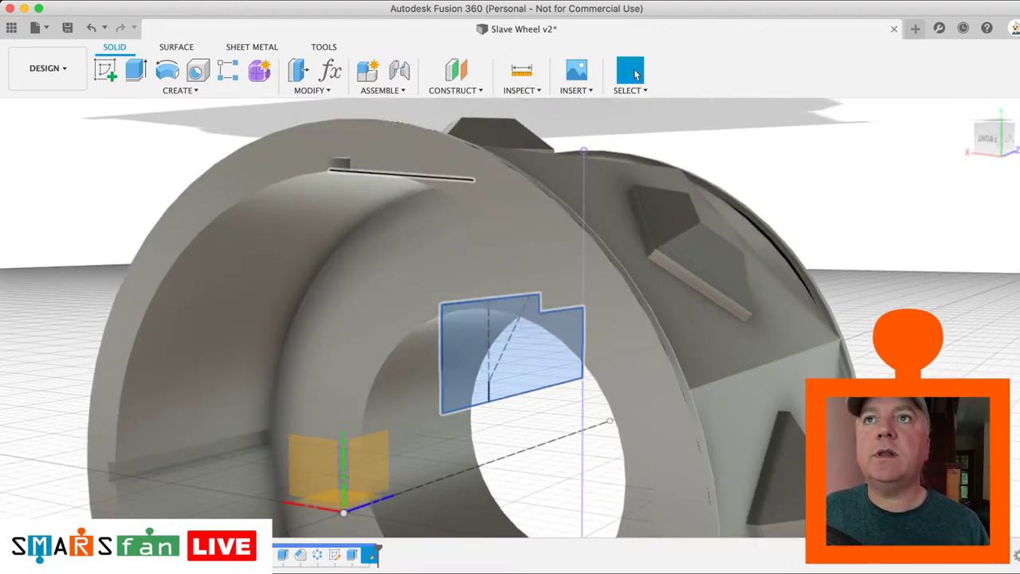
pyautogui.click(181, 91)
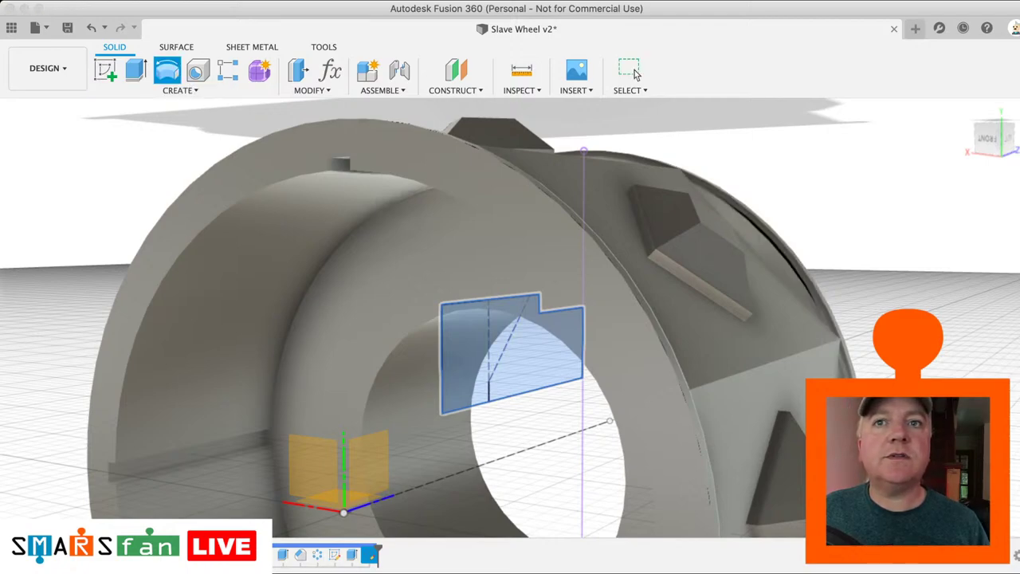
pyautogui.click(509, 454)
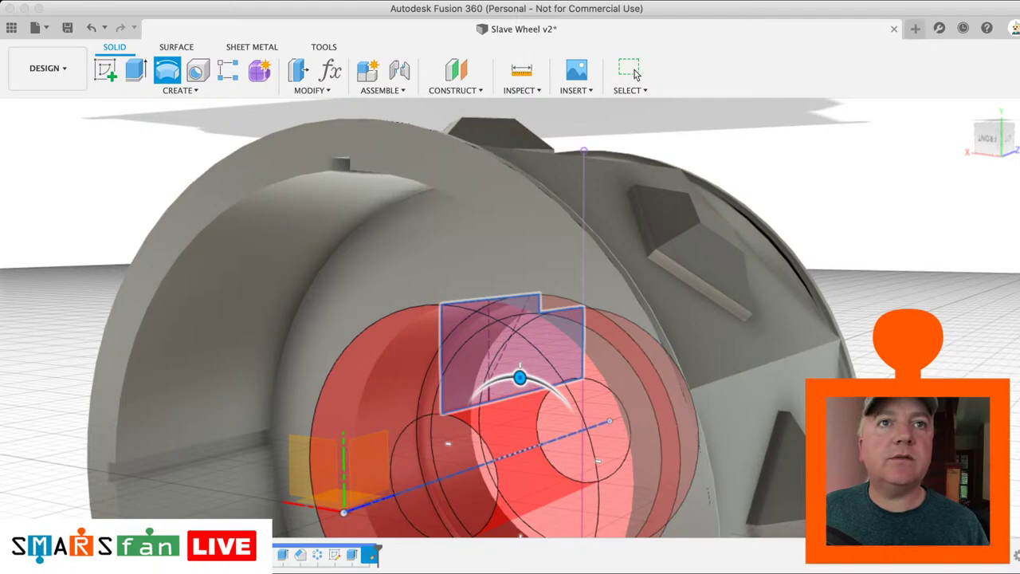
pyautogui.click(635, 73)
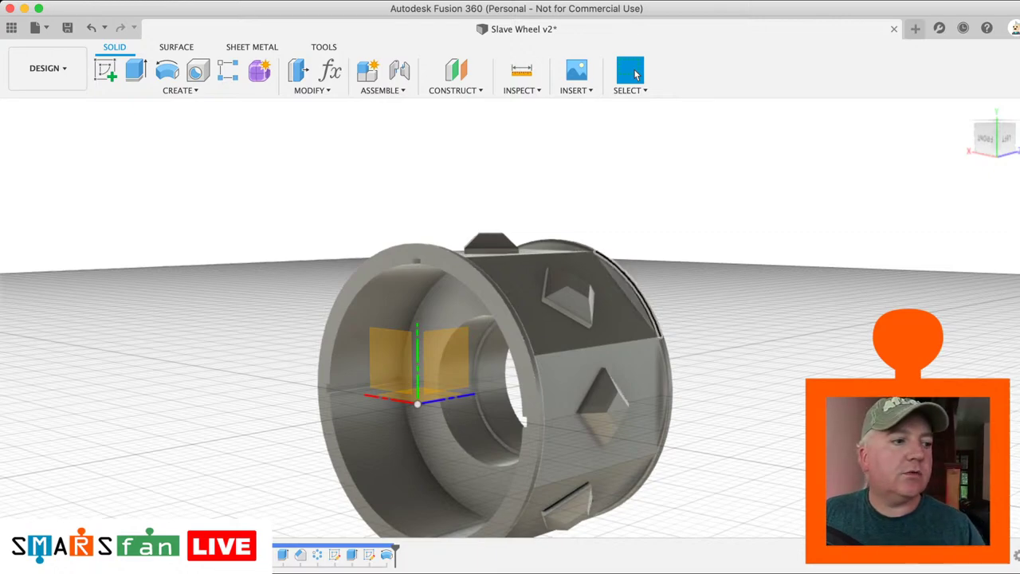
# Step: Create a section analysis on the vertical plane through the wheel's axis and examine the stepped bore profile
pyautogui.moveTo(622, 282); pyautogui.dragTo(653, 258, button='middle')
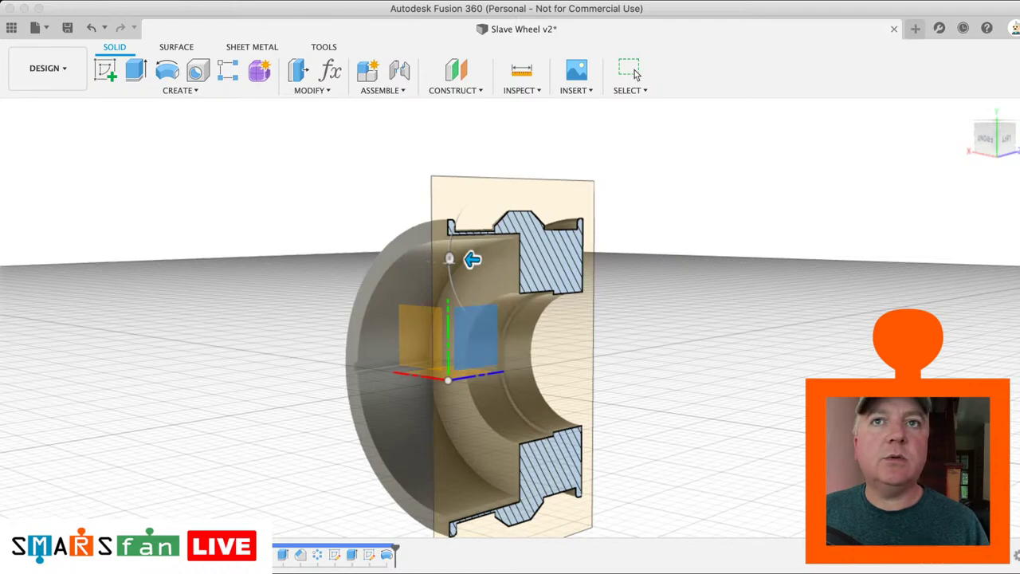
pyautogui.click(634, 70)
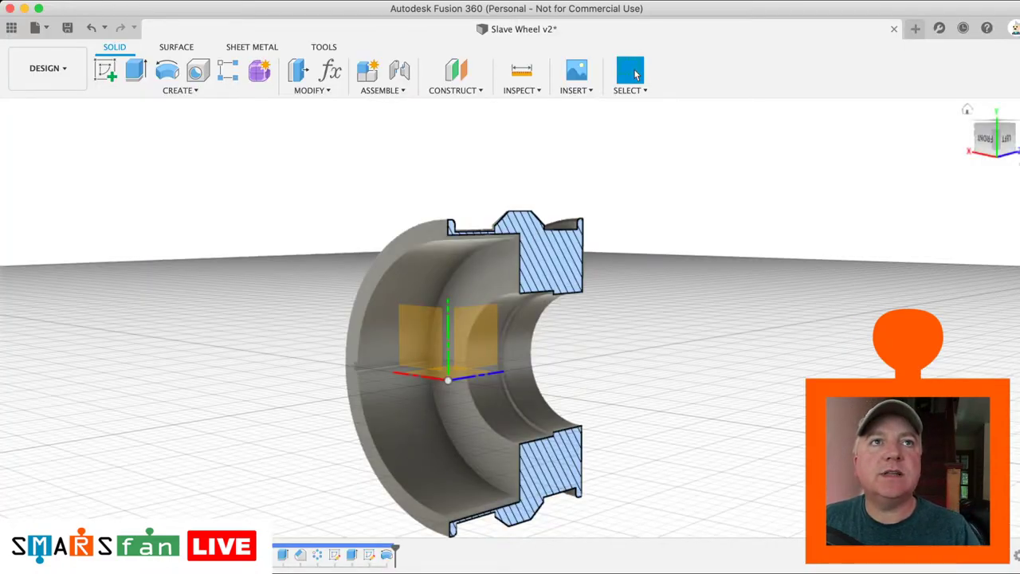
pyautogui.moveTo(986, 139)
pyautogui.mouseDown()
pyautogui.moveTo(942, 173)
pyautogui.moveTo(972, 171)
pyautogui.moveTo(978, 144)
pyautogui.moveTo(1014, 179)
pyautogui.moveTo(1008, 132)
pyautogui.moveTo(985, 126)
pyautogui.mouseUp()
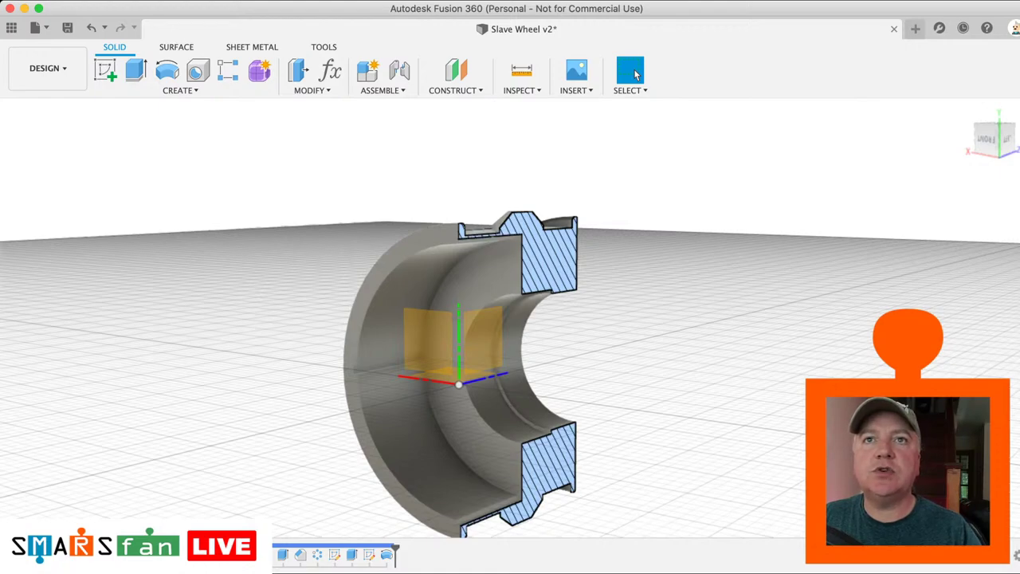
pyautogui.scroll(6, 547, 312)
pyautogui.moveTo(547, 312); pyautogui.dragTo(581, 357, button='middle')
pyautogui.scroll(-2, 581, 358)
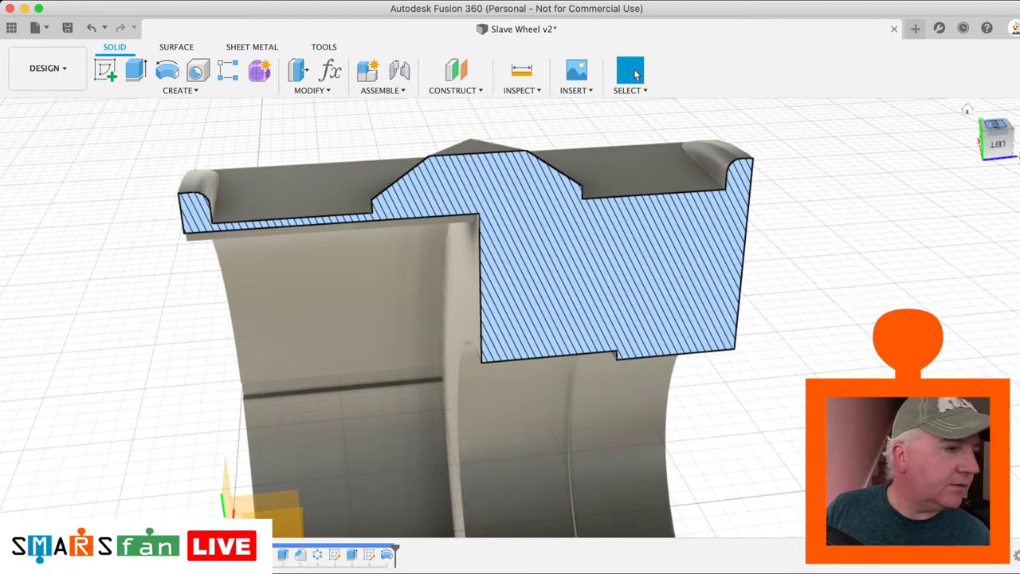
pyautogui.scroll(-5, 519, 318)
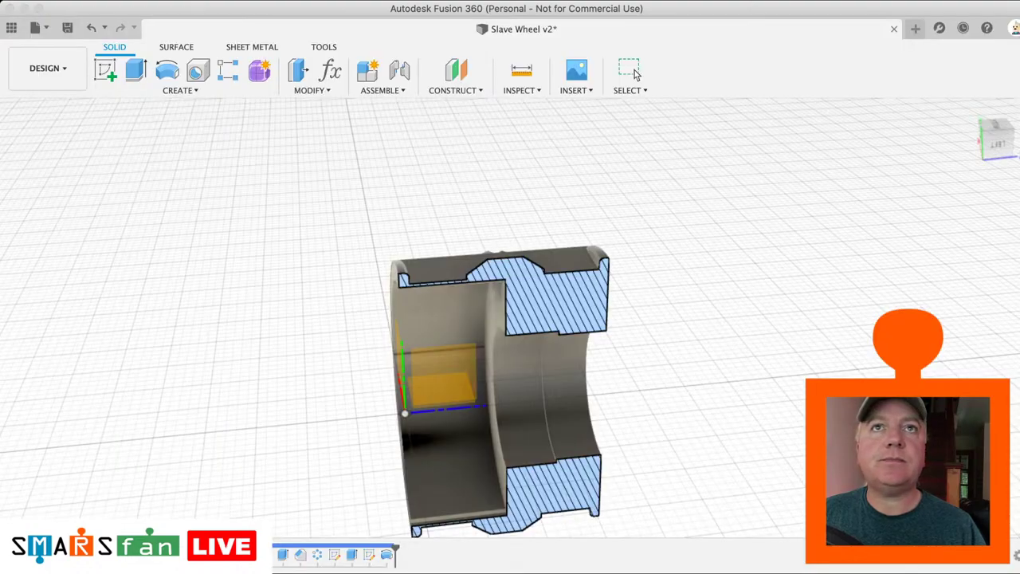
# Step: Save the Slave Wheel design and create a new design named Master Wheel
pyautogui.press('Return')
pyautogui.press('super+n')
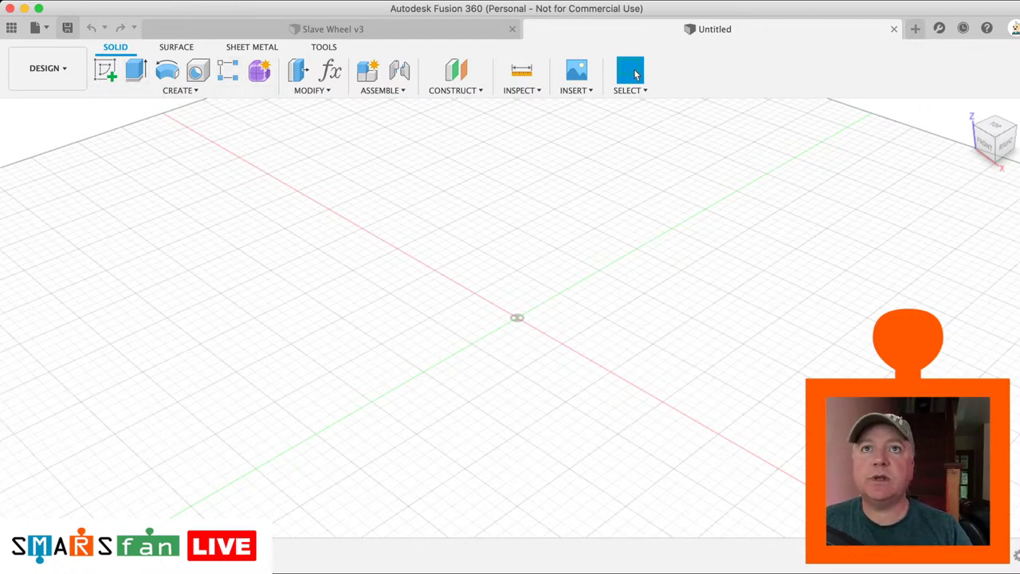
pyautogui.press('super+Tab')
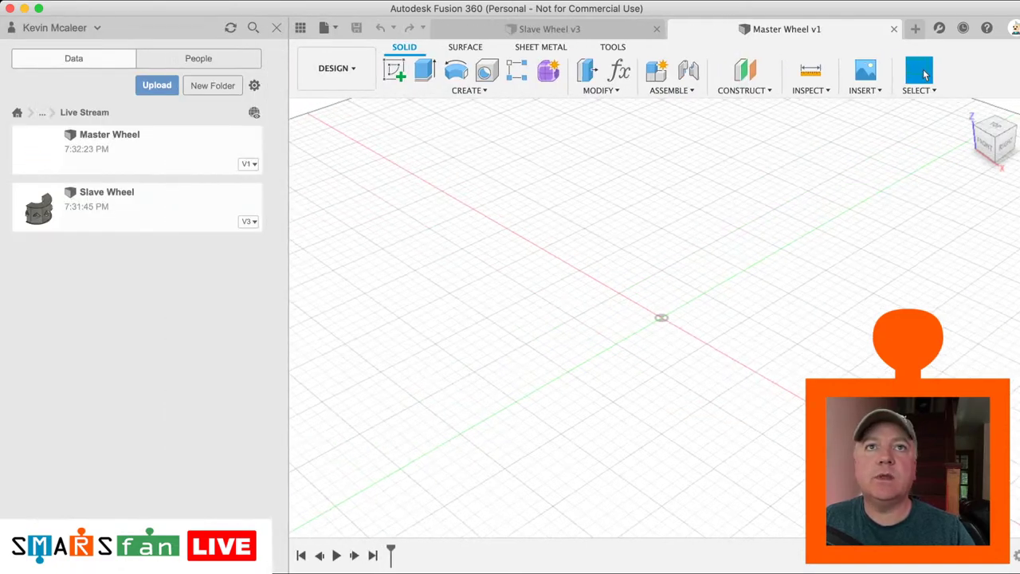
# Step: Derive the Slave Wheel body into the Master Wheel design, hiding the source's section analysis
pyautogui.click(865, 90)
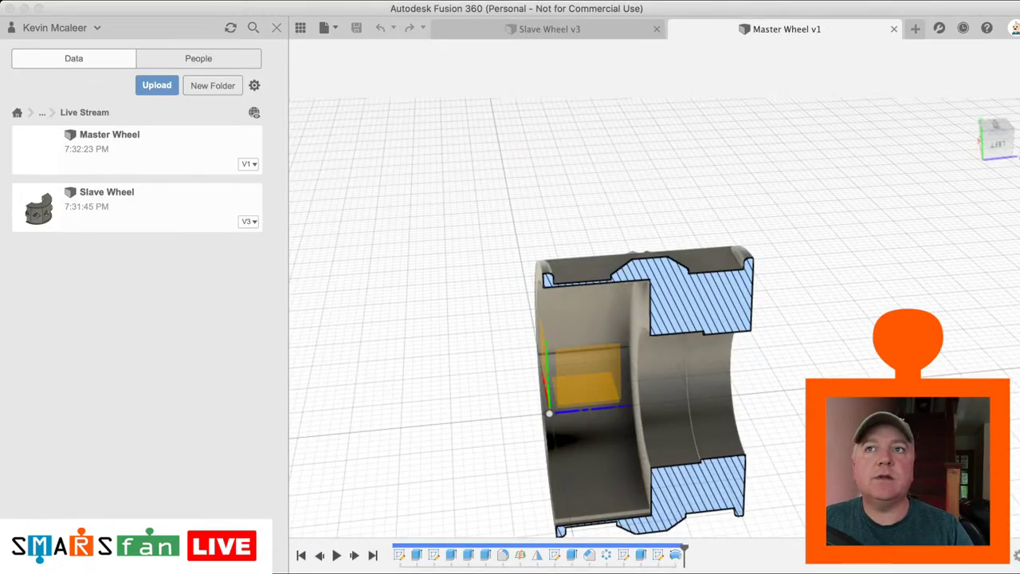
pyautogui.click(924, 73)
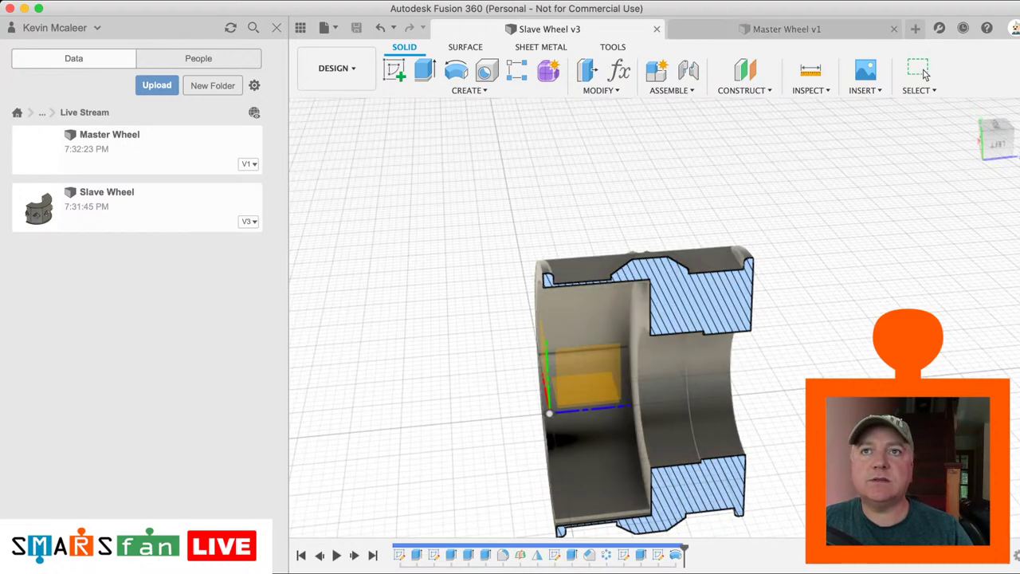
pyautogui.press('v')
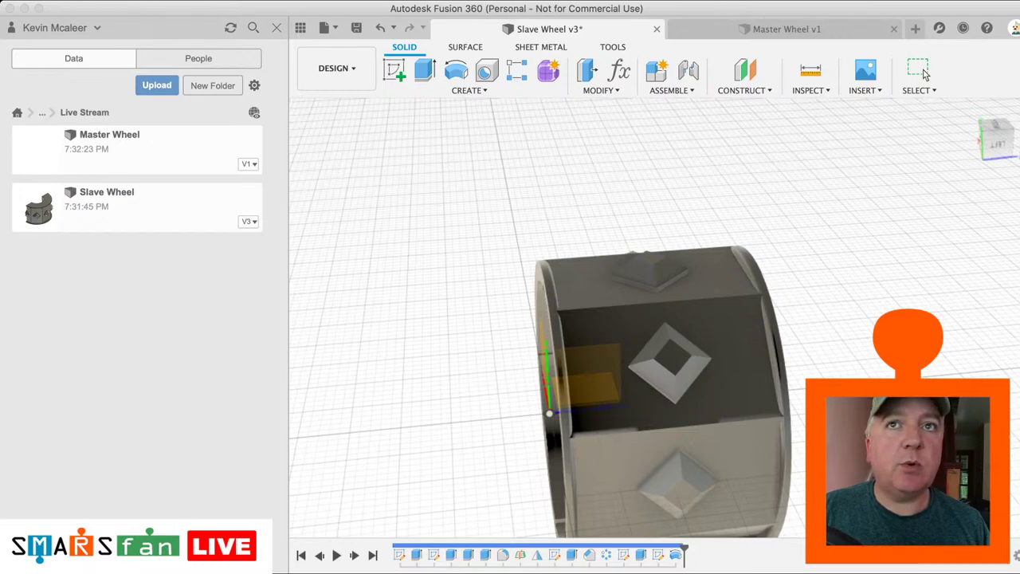
pyautogui.press('super+a')
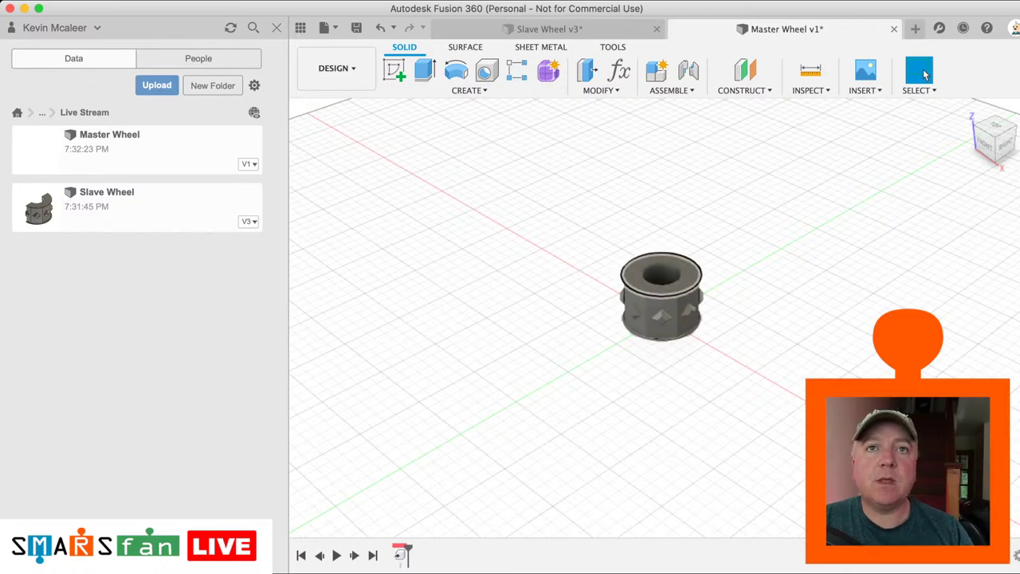
# Step: Start a sketch on the flat ring-shaped end face of the derived wheel
pyautogui.scroll(8, 707, 330)
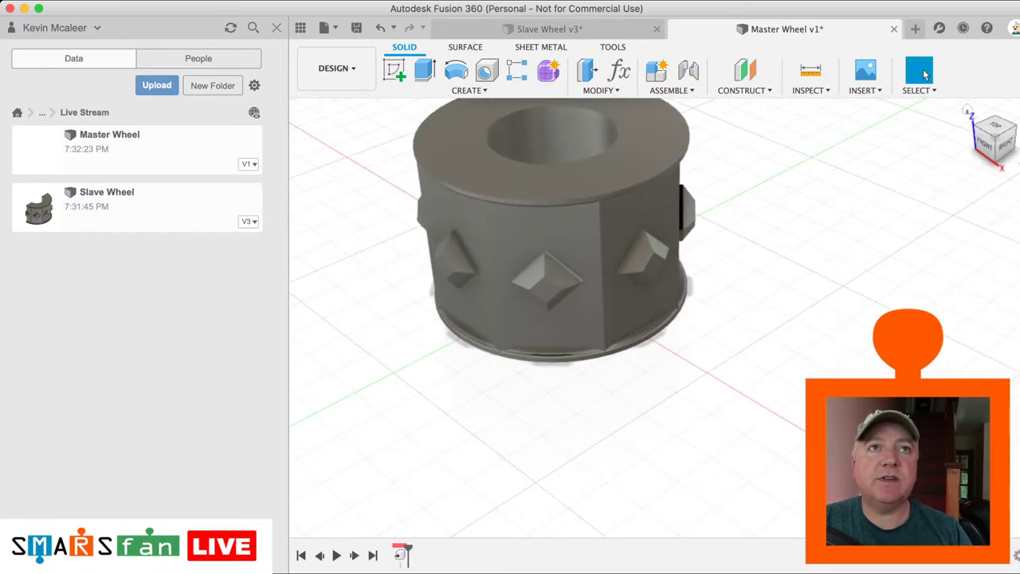
pyautogui.moveTo(661, 317)
pyautogui.keyDown('shift'); pyautogui.mouseDown(button='middle')
pyautogui.moveTo(677, 379)
pyautogui.moveTo(665, 446)
pyautogui.moveTo(681, 419)
pyautogui.moveTo(765, 410)
pyautogui.moveTo(773, 339)
pyautogui.mouseUp(button='middle'); pyautogui.keyUp('shift')
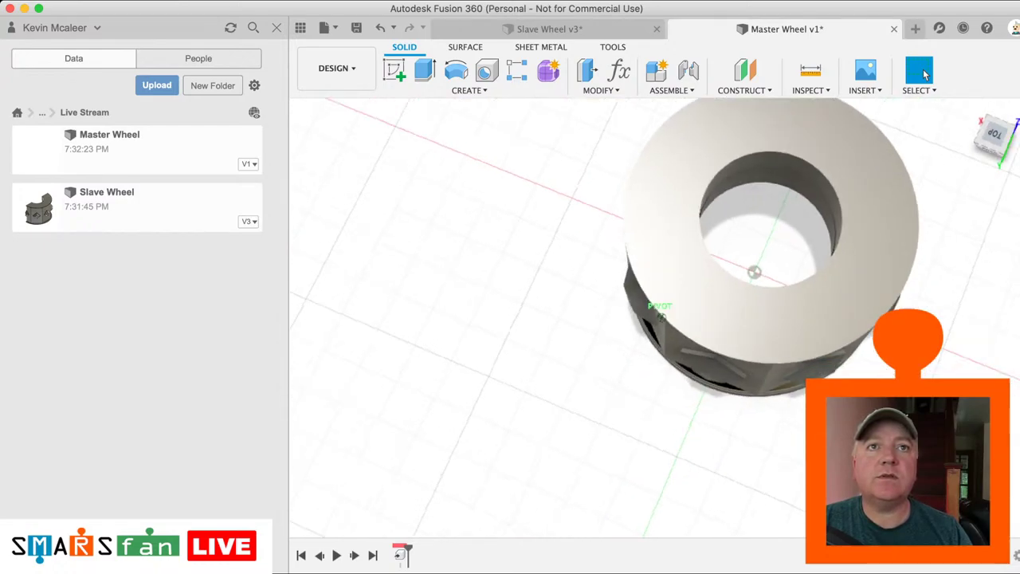
pyautogui.click(775, 331)
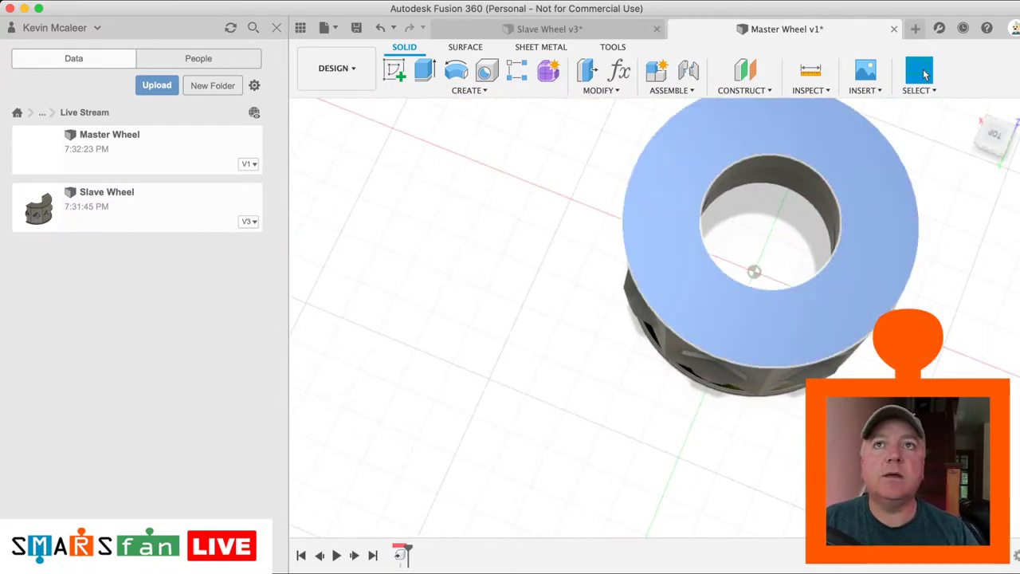
pyautogui.click(677, 255)
pyautogui.click(394, 70)
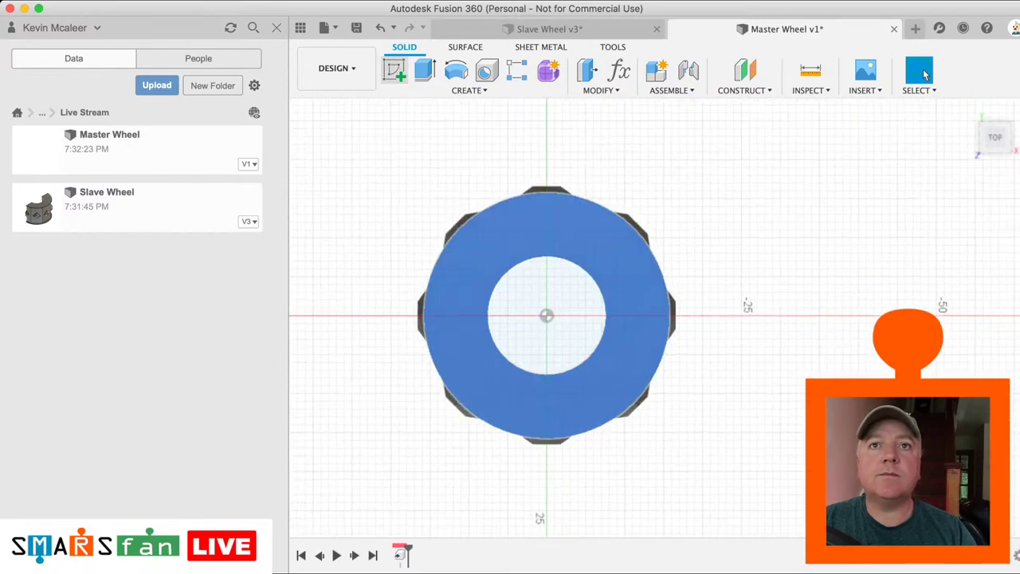
# Step: Draw a circle centred on the origin inside the bore, about a quarter of the bore's diameter
pyautogui.scroll(3, 672, 292)
pyautogui.hscroll(-5, 672, 292)
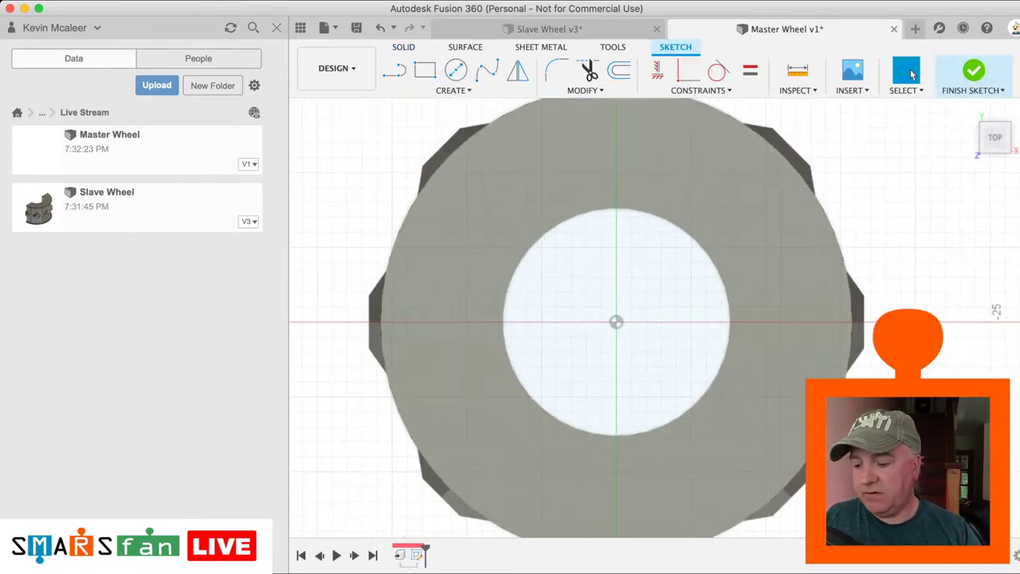
pyautogui.scroll(5, 671, 294)
pyautogui.press('c')
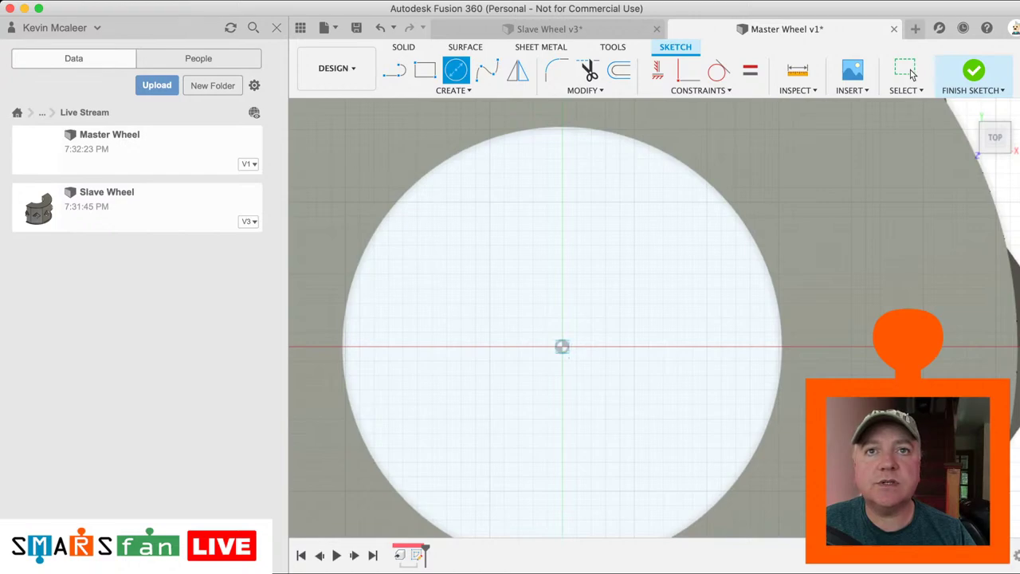
pyautogui.click(562, 345)
pyautogui.click(605, 318)
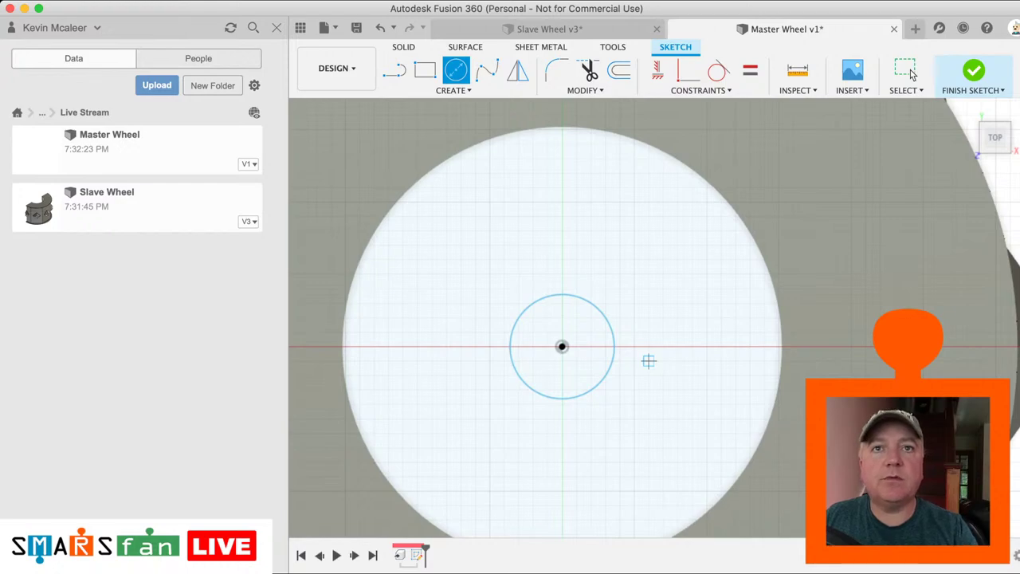
# Step: Dimension the central circle's diameter at 3 mm and check the parameters in the Slave Wheel design
pyautogui.press('Escape')
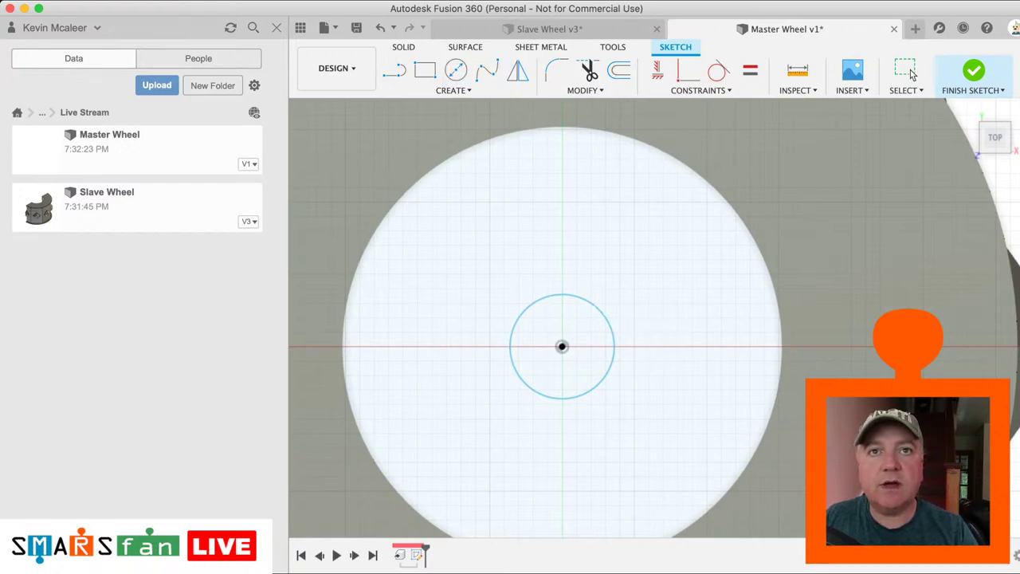
pyautogui.press('d')
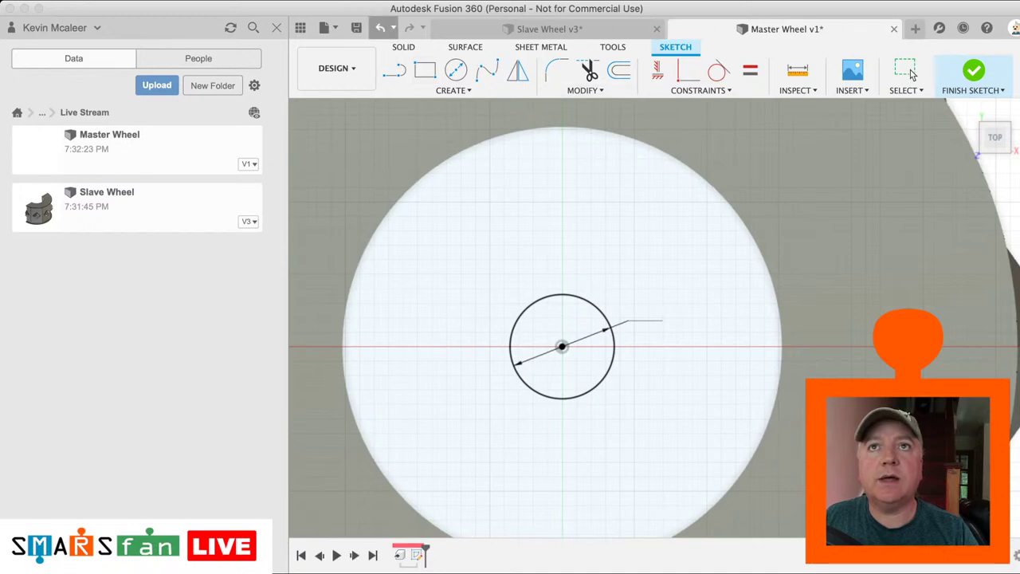
pyautogui.click(529, 29)
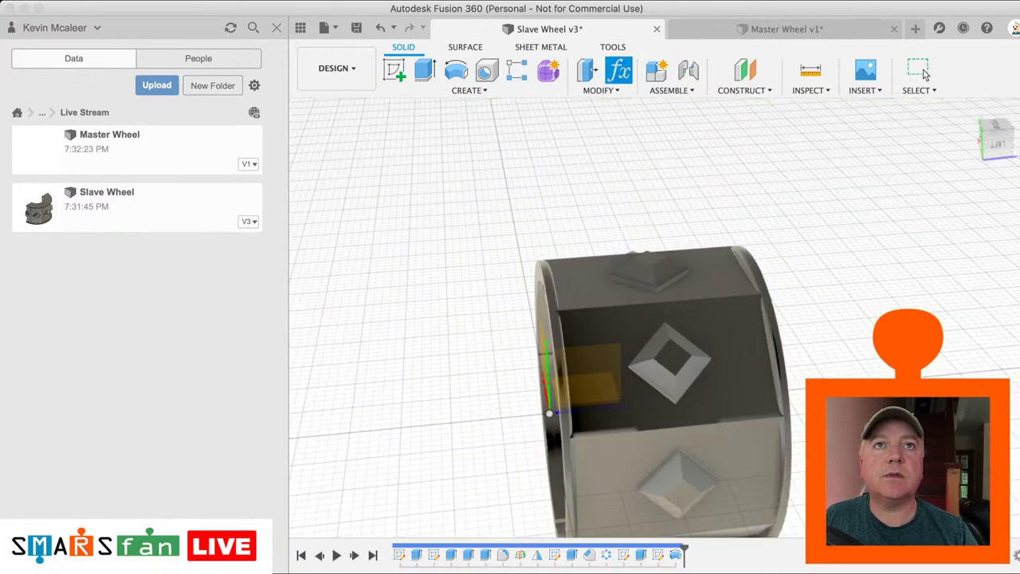
pyautogui.click(785, 29)
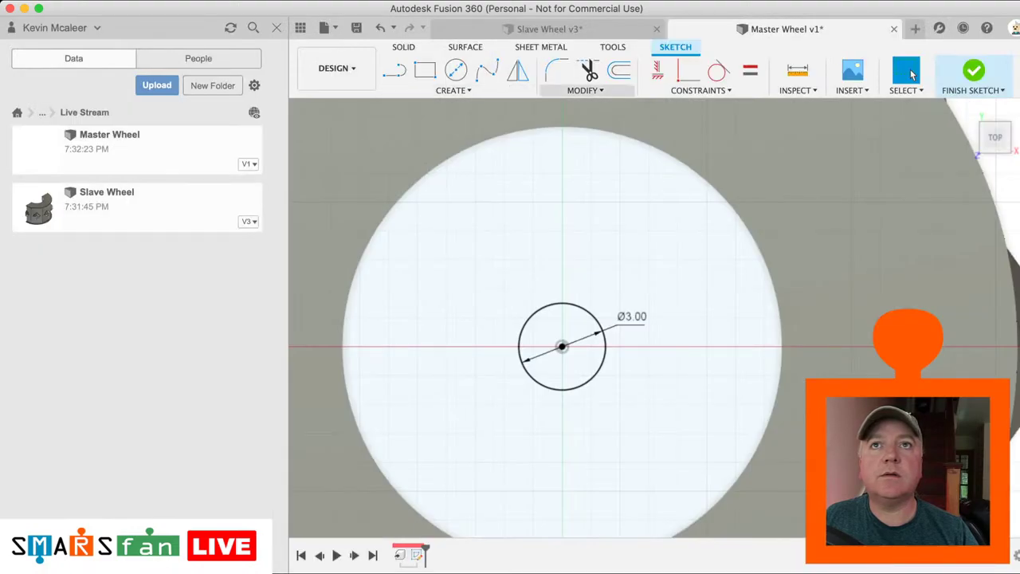
# Step: Check the Master Wheel's parameters and set the central circle's diameter by a parameter-based expression to 3.20 mm
pyautogui.click(404, 47)
pyautogui.click(618, 71)
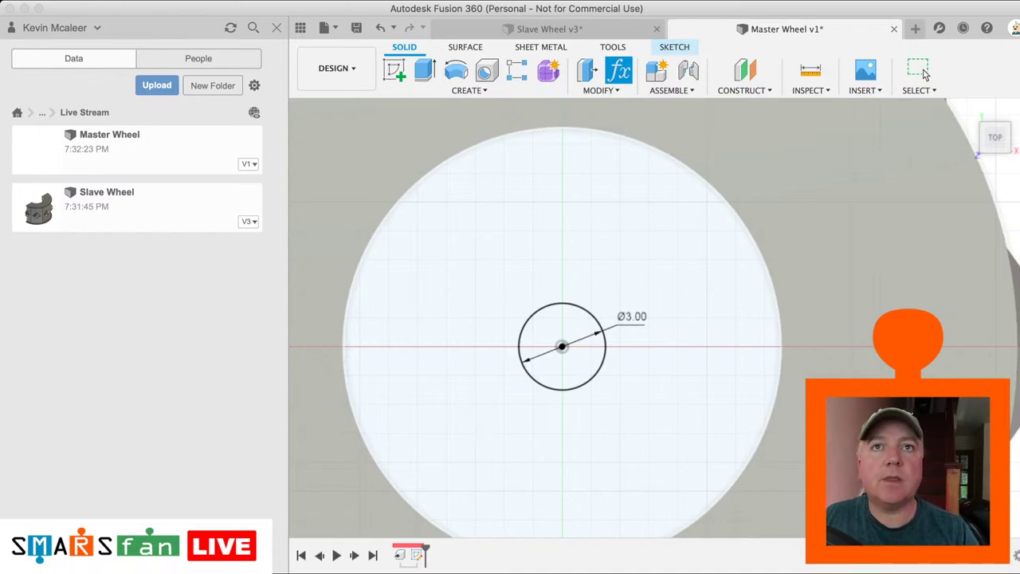
pyautogui.click(920, 72)
pyautogui.doubleClick(632, 316)
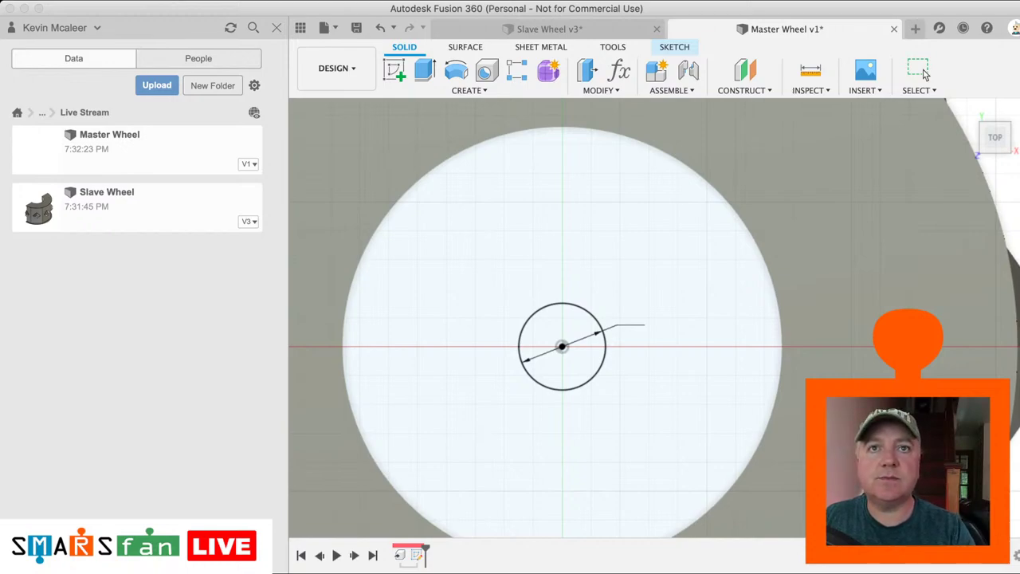
pyautogui.click(925, 73)
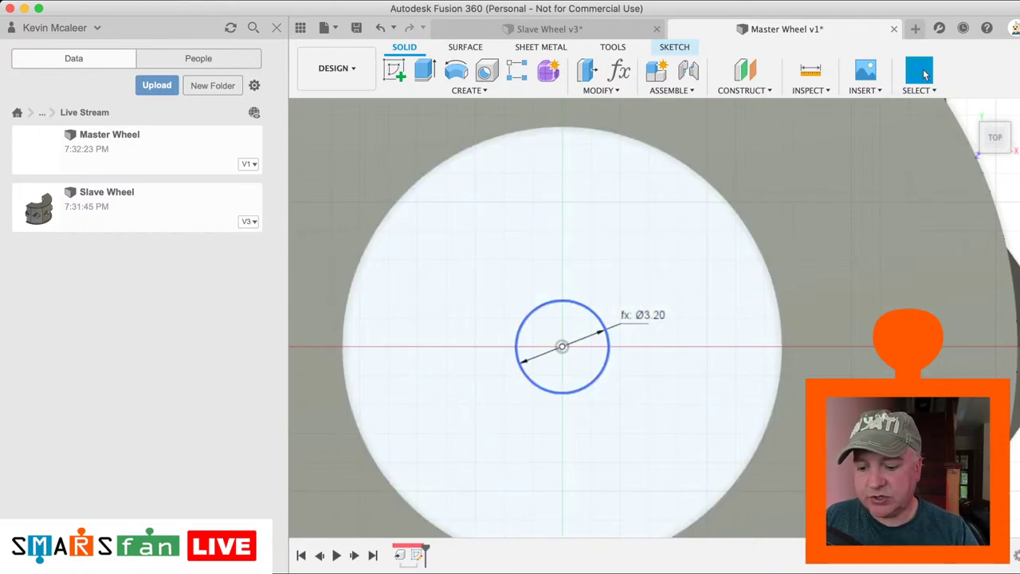
# Step: Draw a horizontal line across the circle's upper part and a parallel construction line about 5.6 mm long below the circle
pyautogui.press('l')
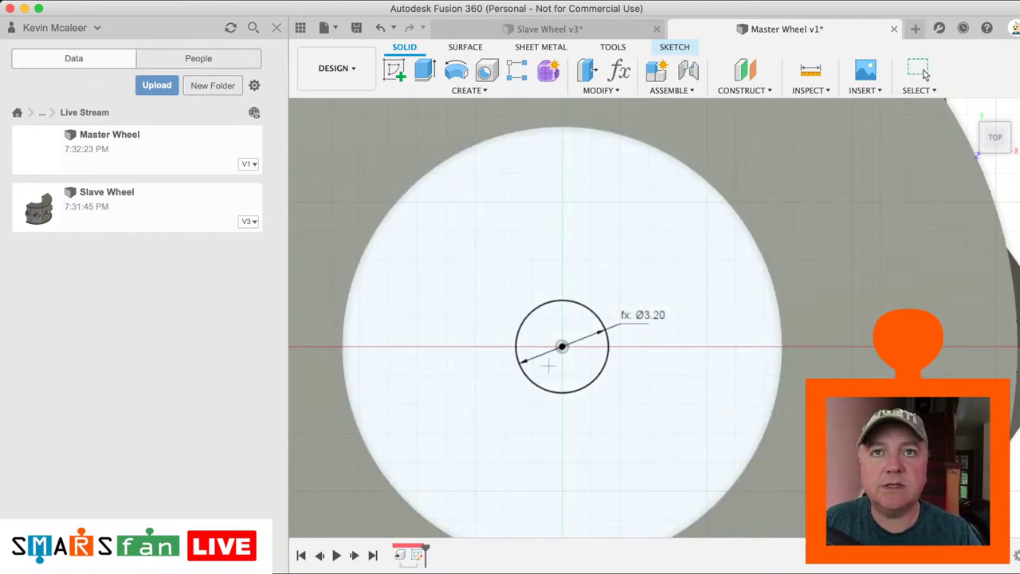
pyautogui.click(494, 313)
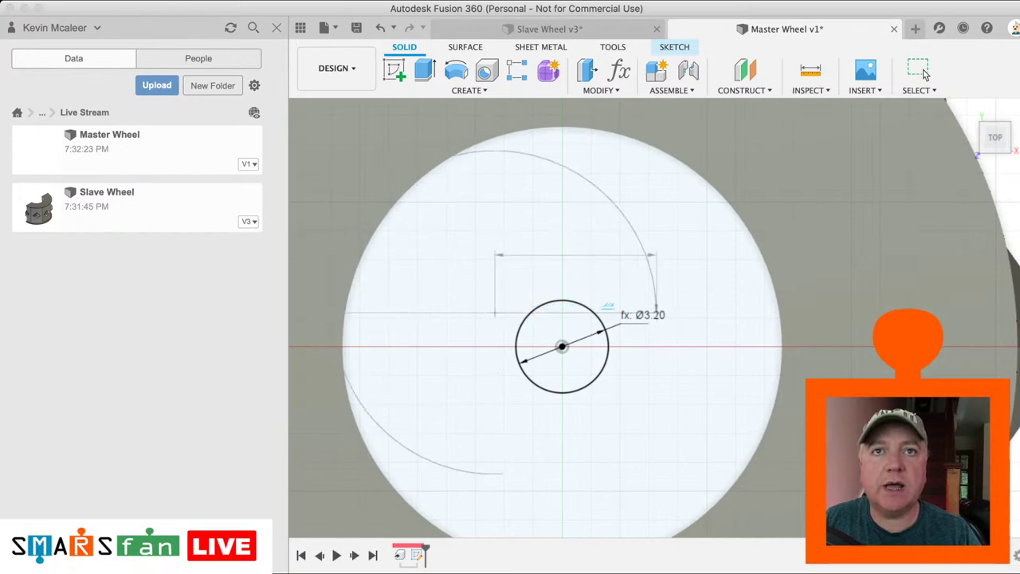
pyautogui.click(690, 313)
pyautogui.click(691, 313)
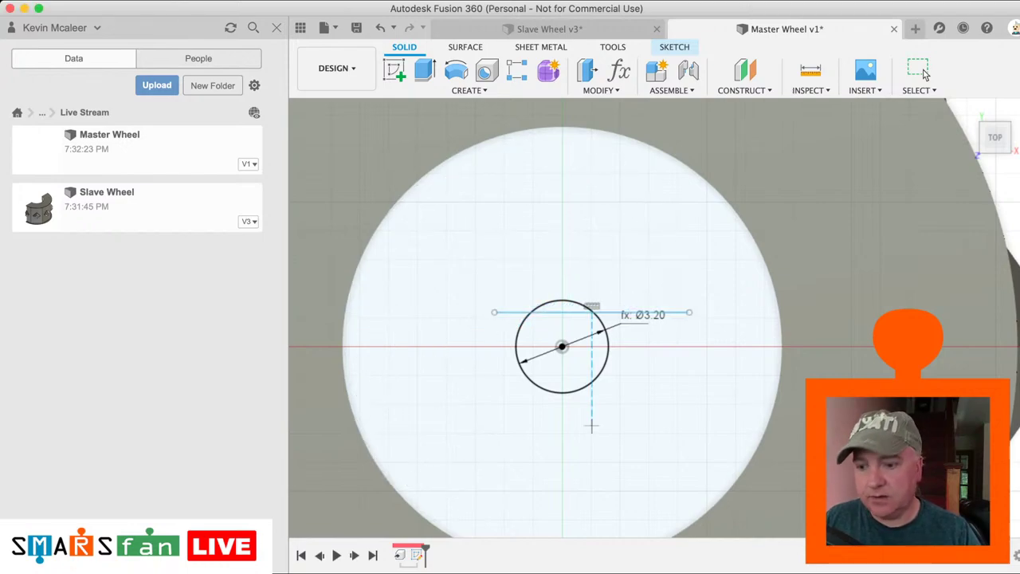
pyautogui.click(485, 428)
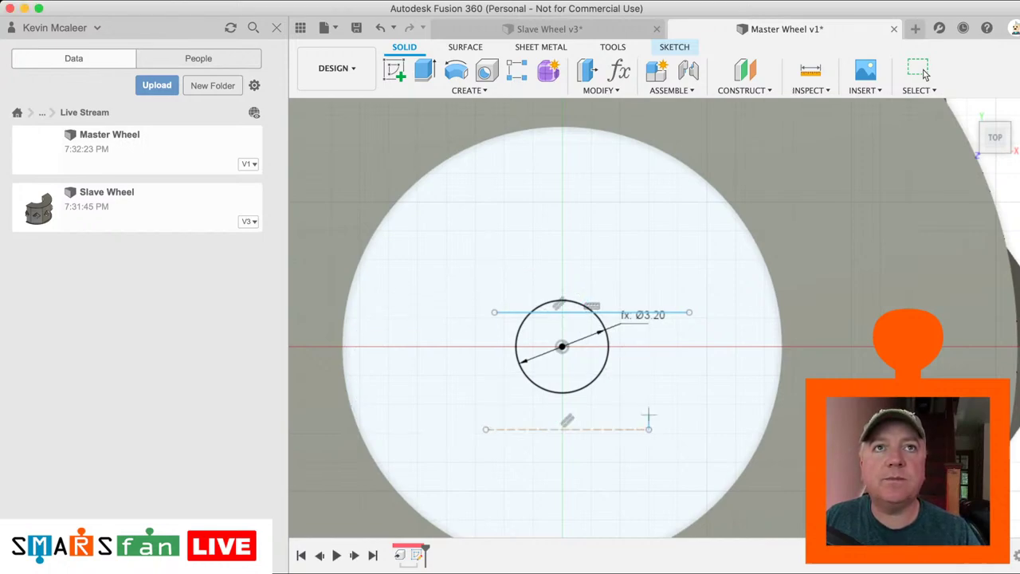
pyautogui.click(648, 429)
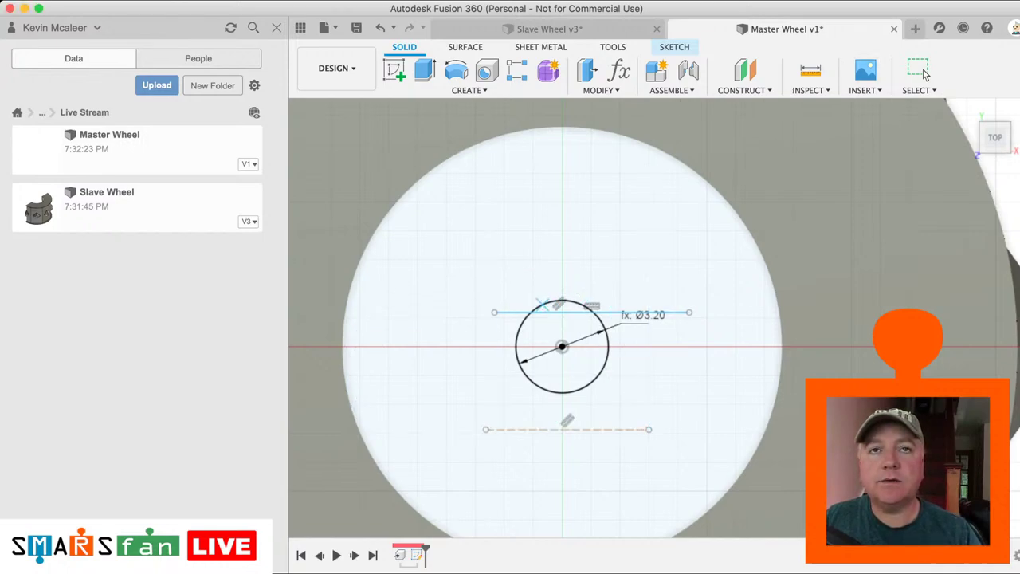
# Step: Make the lower construction line tangent to the underside of the central circle
pyautogui.scroll(3, 473, 374)
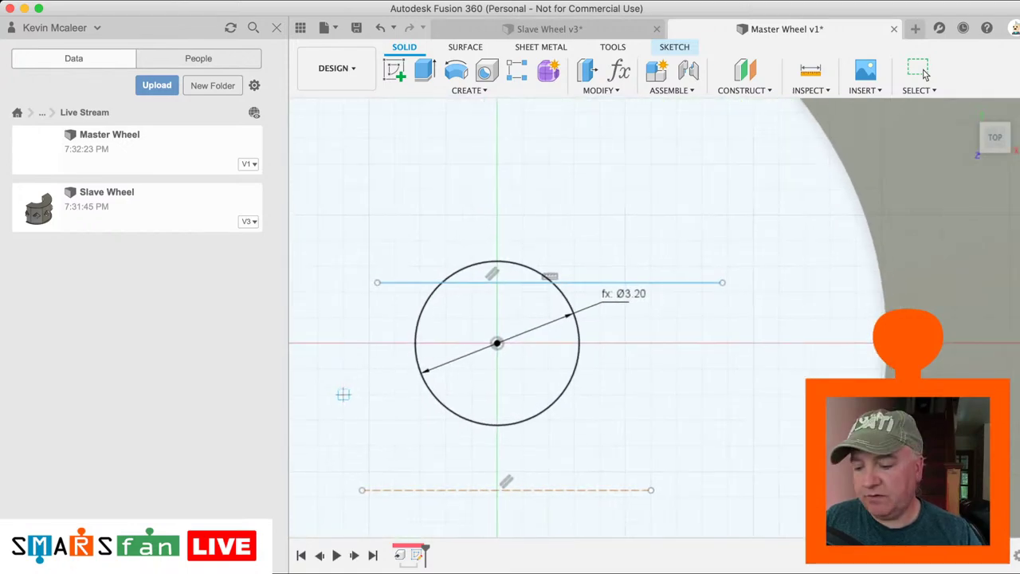
pyautogui.moveTo(342, 394); pyautogui.dragTo(426, 380, button='middle')
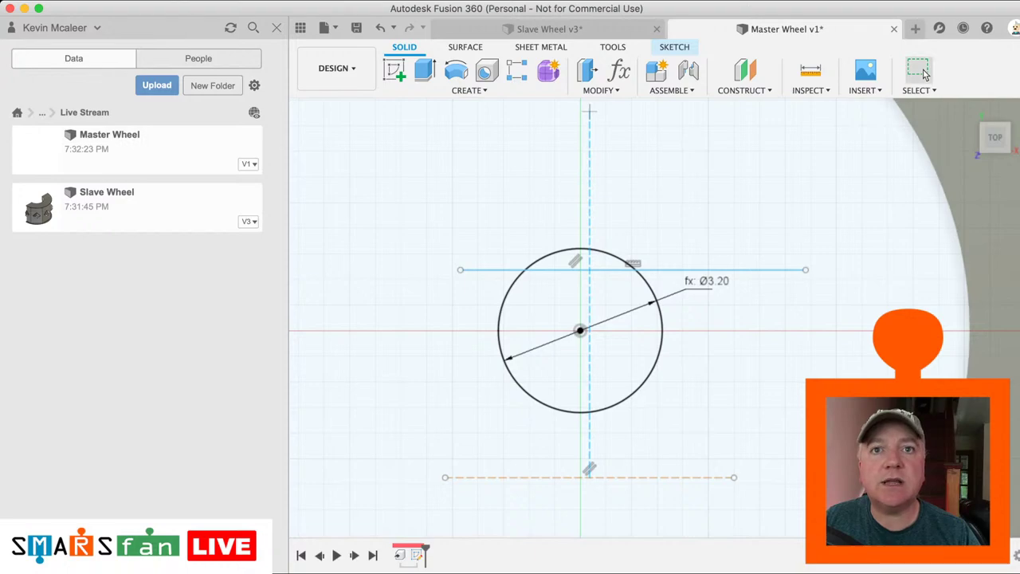
pyautogui.click(924, 74)
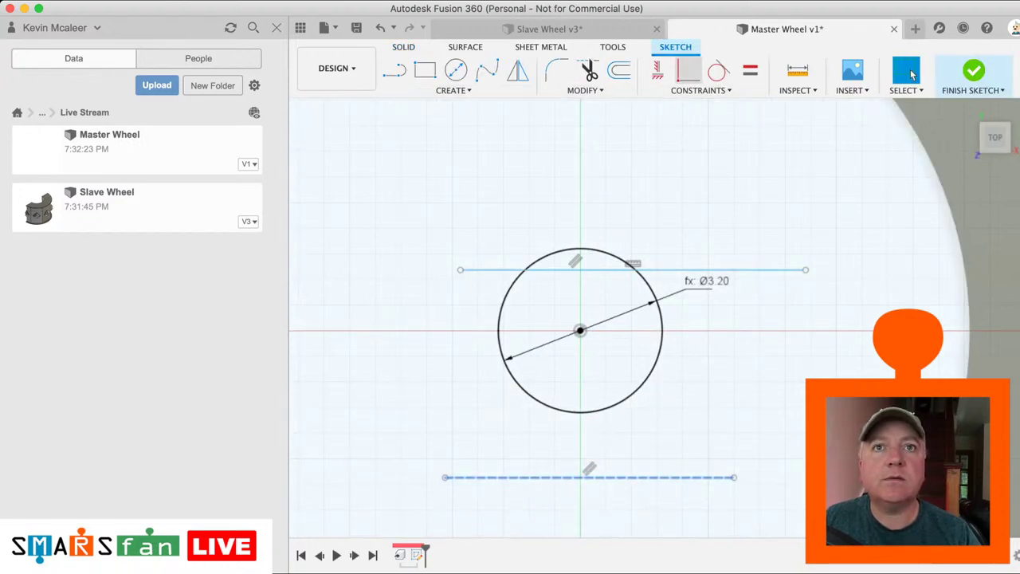
pyautogui.click(719, 71)
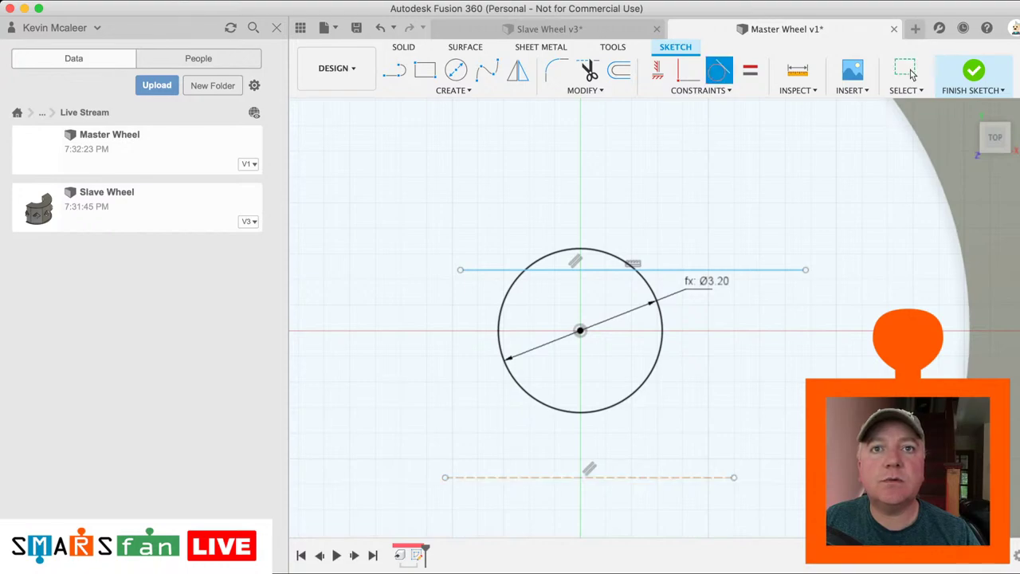
pyautogui.click(589, 412)
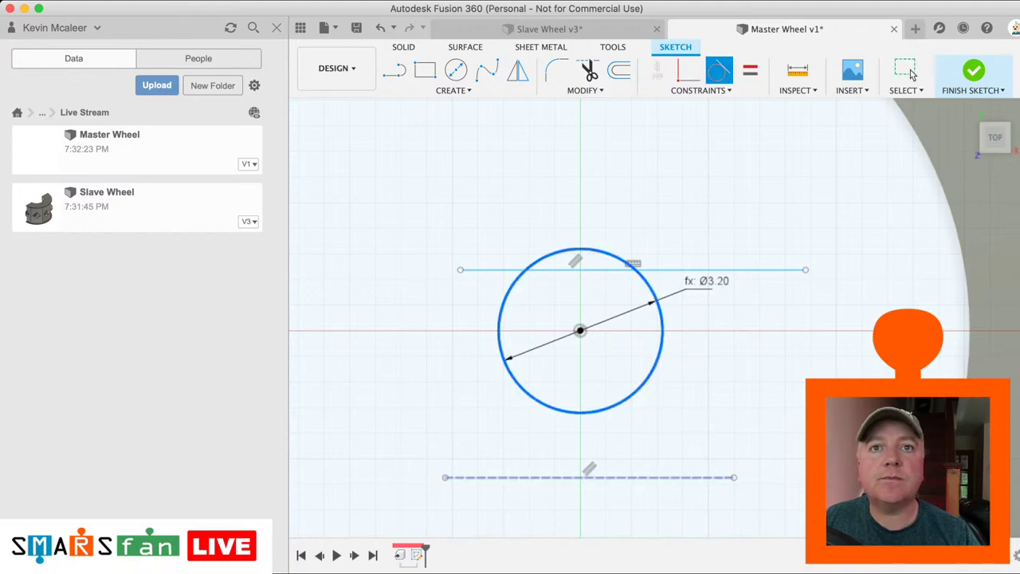
pyautogui.click(589, 477)
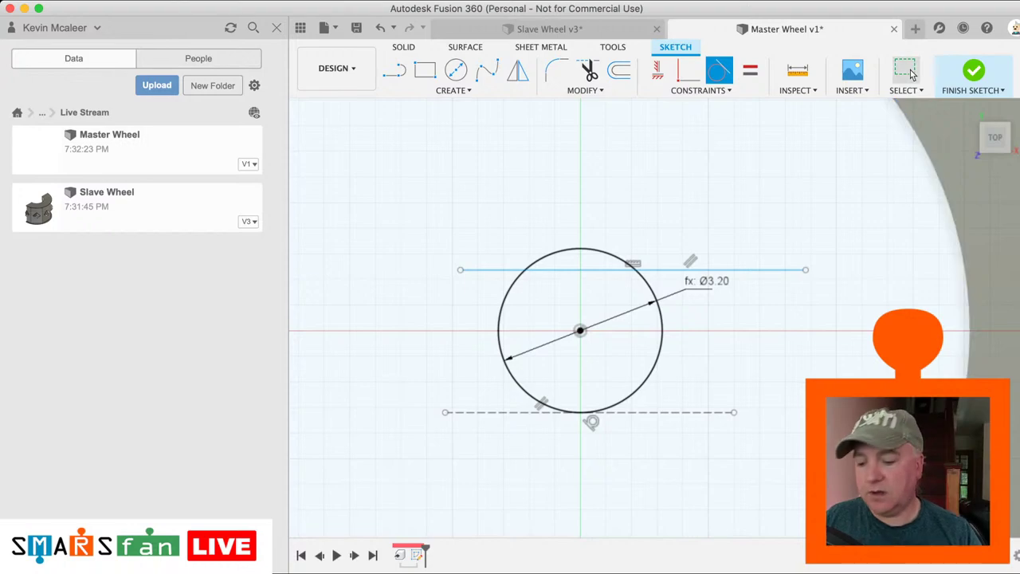
pyautogui.press('Escape')
# Step: Dimension the vertical distance between the construction line and the upper line at 2.47 mm
pyautogui.press('d')
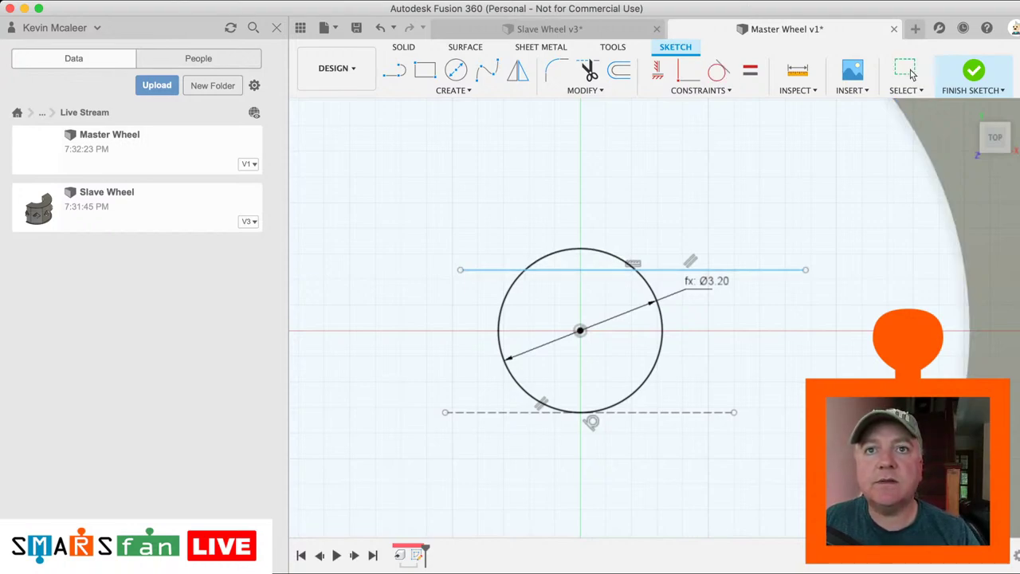
pyautogui.click(483, 412)
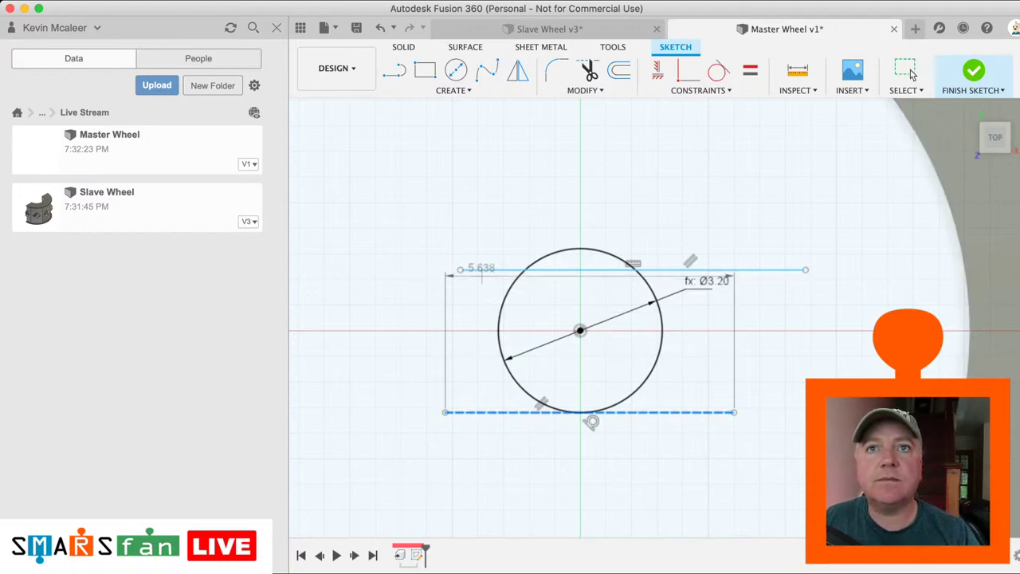
pyautogui.click(423, 285)
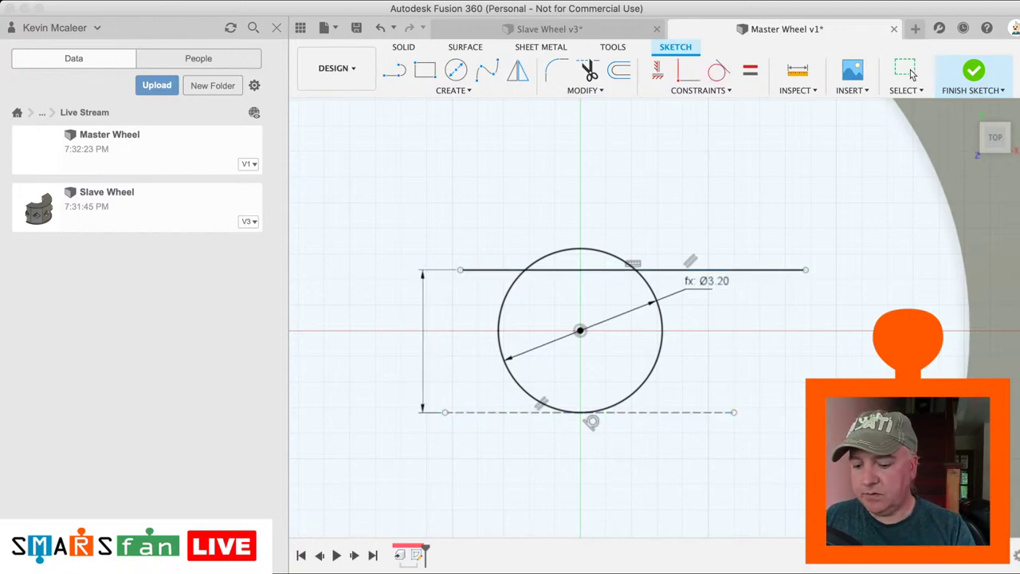
pyautogui.write('2.47')
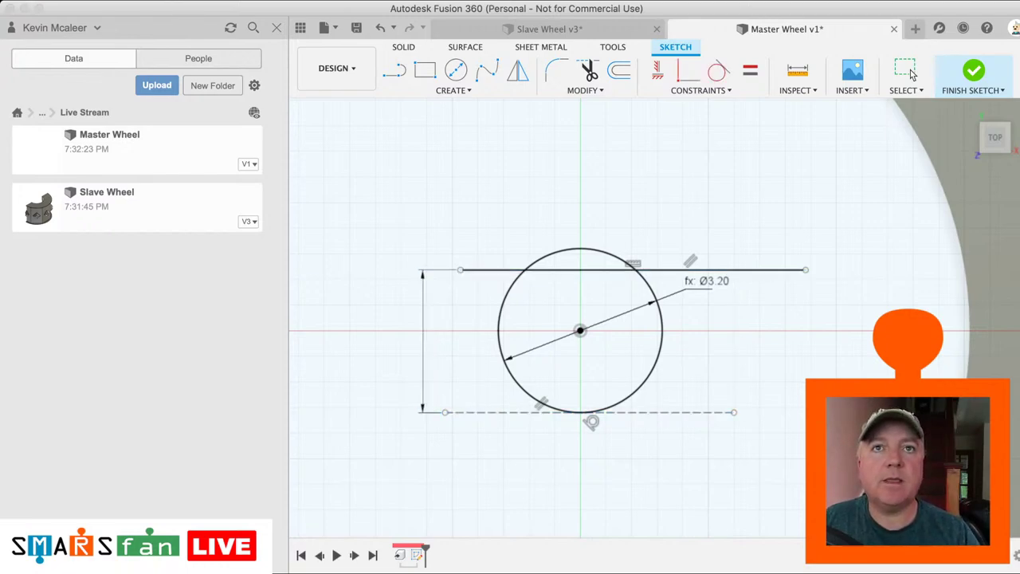
pyautogui.press('Return')
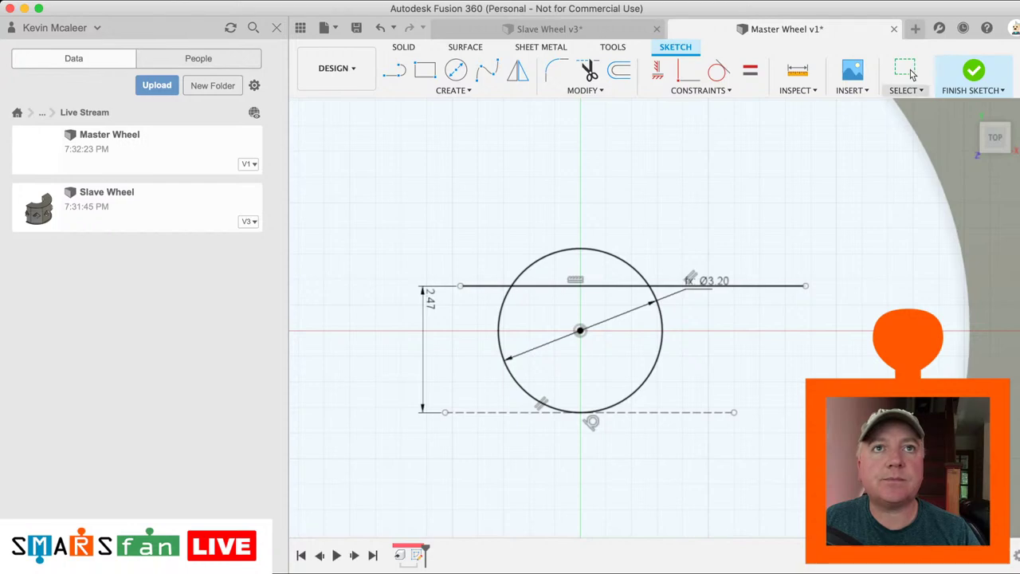
# Step: Shorten the upper line so that both ends lie on the central circle, and finish the sketch
pyautogui.moveTo(806, 285); pyautogui.dragTo(649, 285)
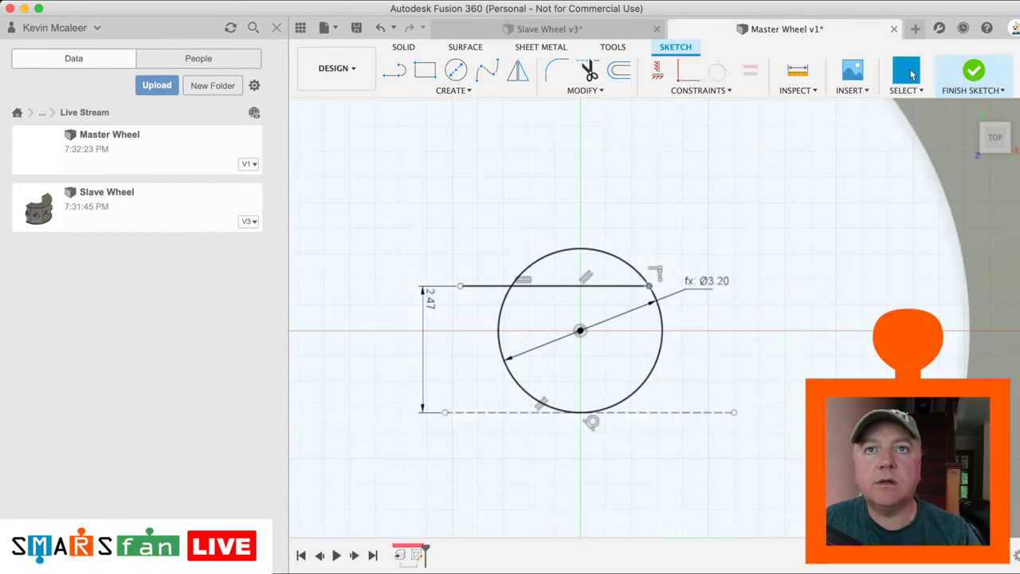
pyautogui.moveTo(460, 285); pyautogui.dragTo(511, 286)
pyautogui.click(496, 276)
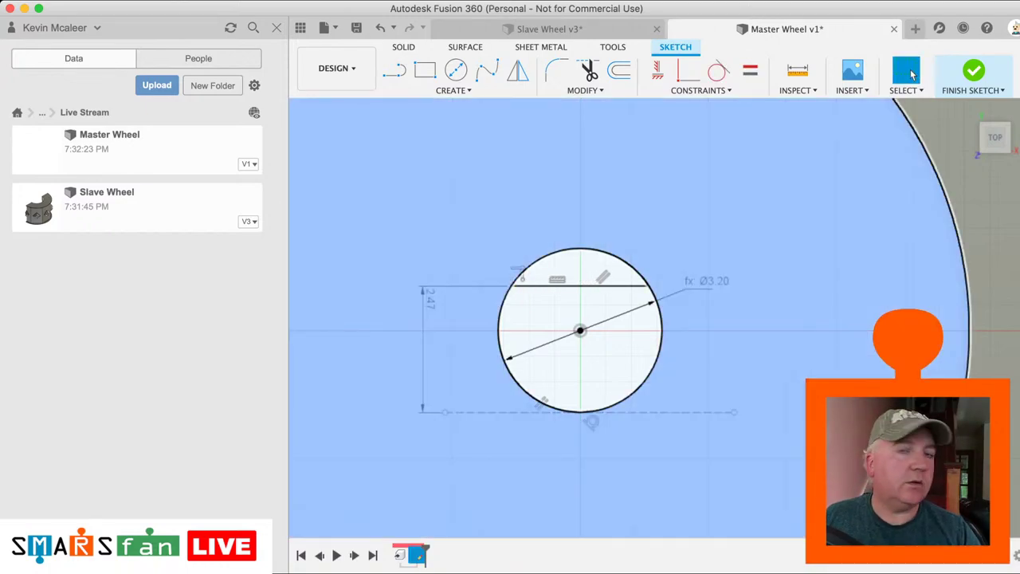
pyautogui.scroll(-4, 633, 331)
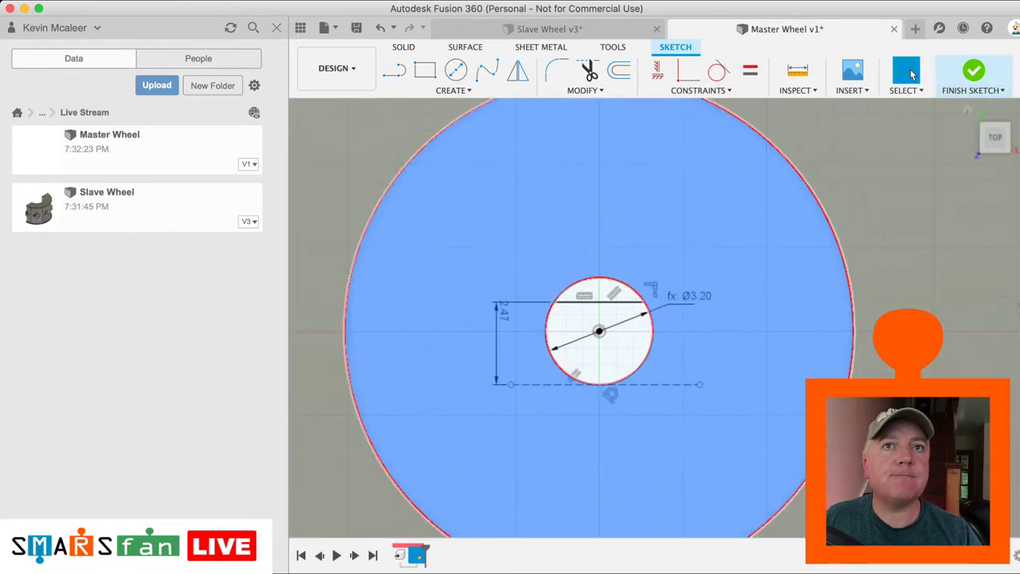
pyautogui.keyDown('shift'); pyautogui.moveTo(599, 331); pyautogui.dragTo(797, 294, button='middle'); pyautogui.keyUp('shift')
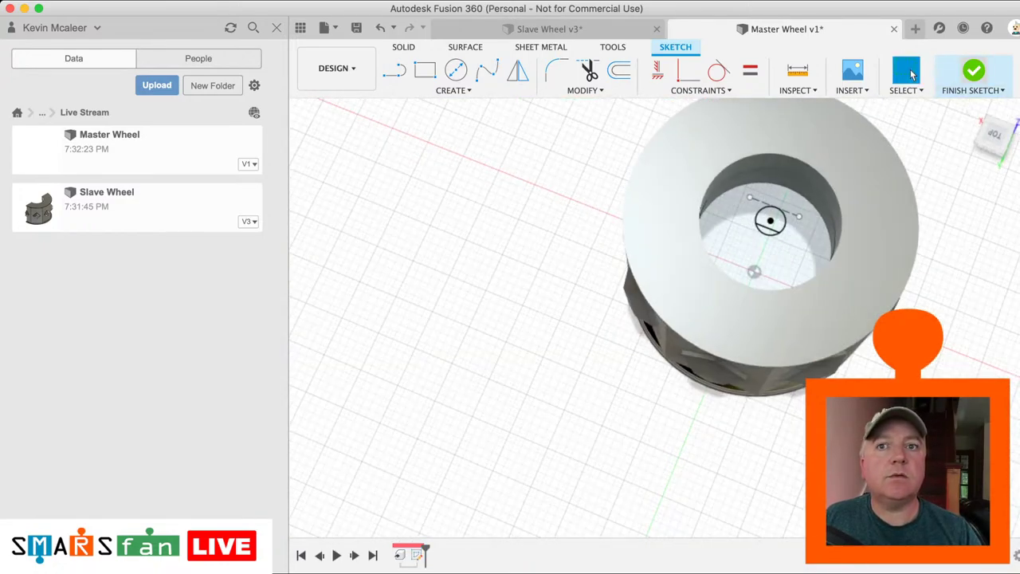
pyautogui.click(973, 71)
# Step: Reopen the hub sketch, add an origin-centred circle about 1.2 times the bore's diameter, and finish the sketch
pyautogui.doubleClick(417, 555)
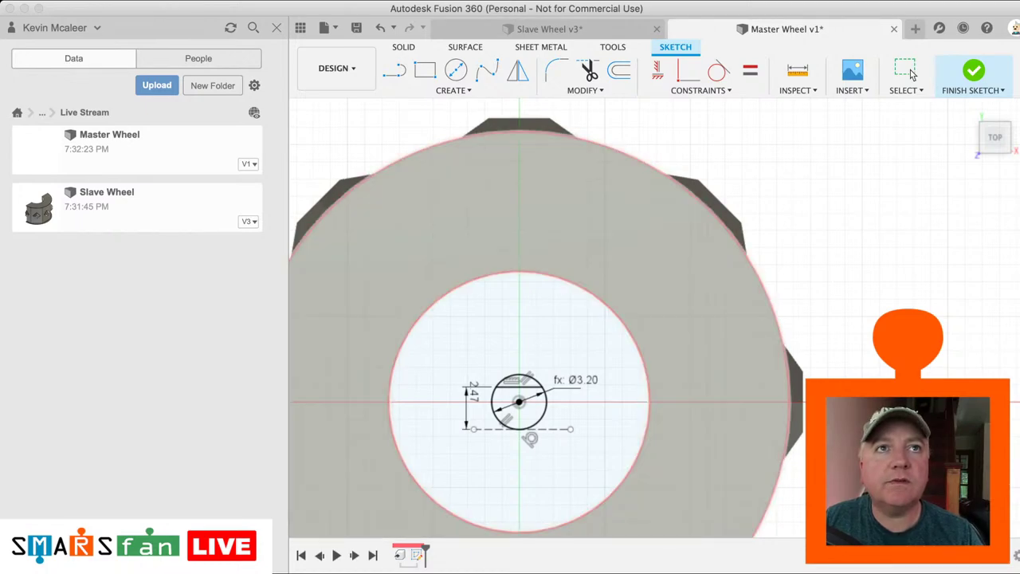
pyautogui.keyDown('shift'); pyautogui.moveTo(660, 317); pyautogui.dragTo(613, 263, button='middle'); pyautogui.keyUp('shift')
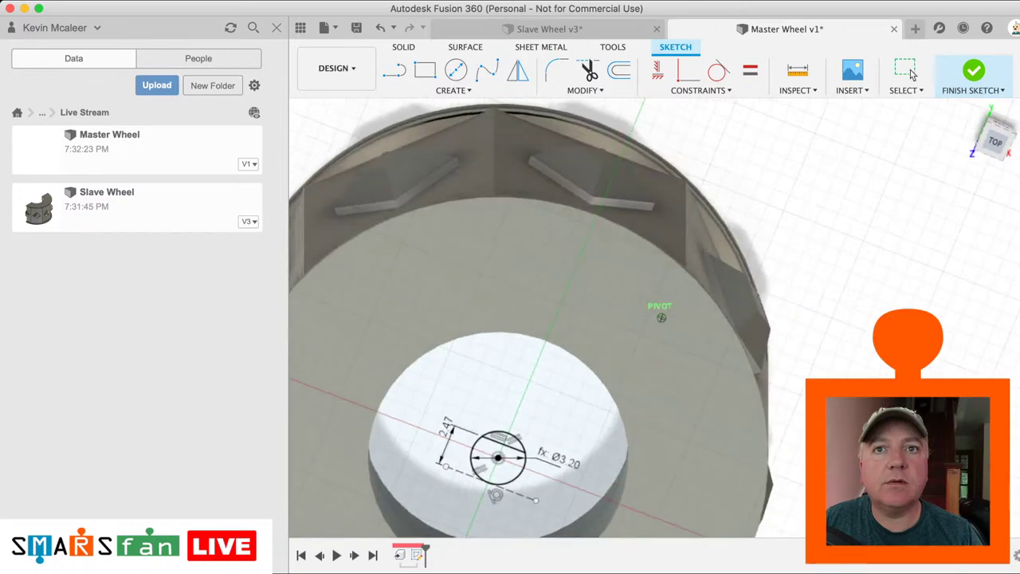
pyautogui.moveTo(641, 355)
pyautogui.keyDown('shift'); pyautogui.mouseDown(button='middle')
pyautogui.moveTo(649, 415)
pyautogui.moveTo(673, 328)
pyautogui.moveTo(671, 267)
pyautogui.moveTo(674, 291)
pyautogui.mouseUp(button='middle'); pyautogui.keyUp('shift')
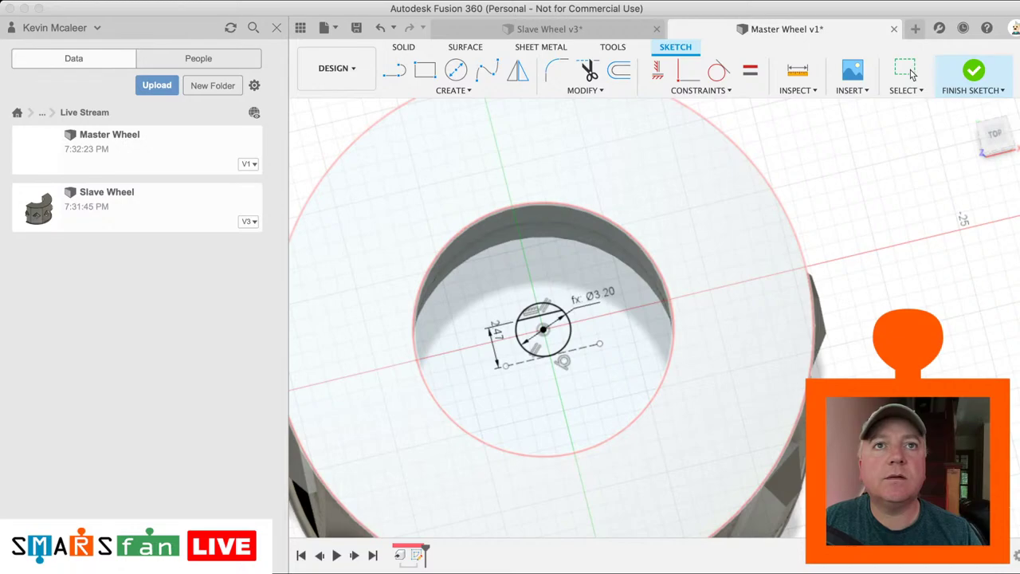
pyautogui.press('c')
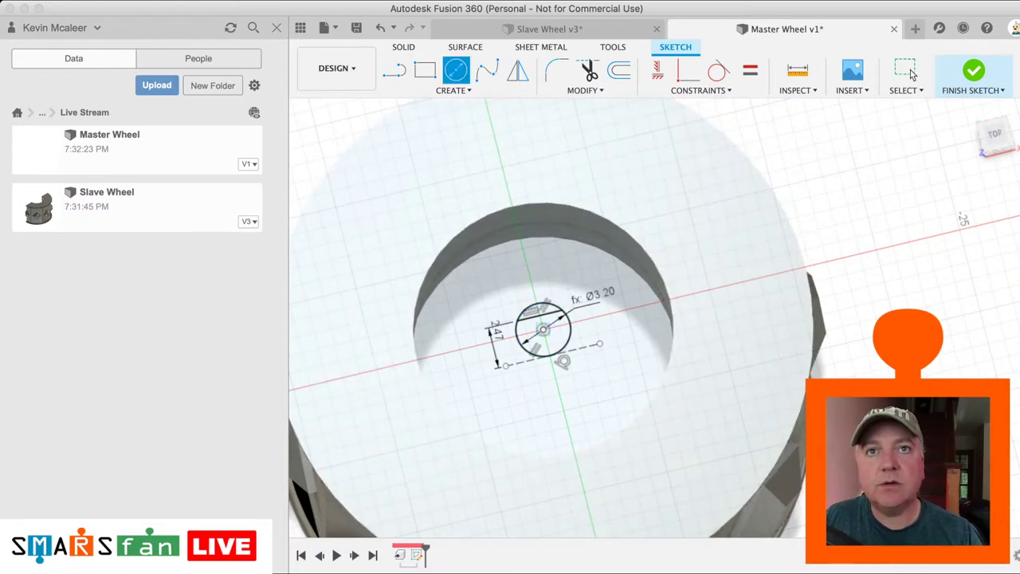
pyautogui.click(543, 329)
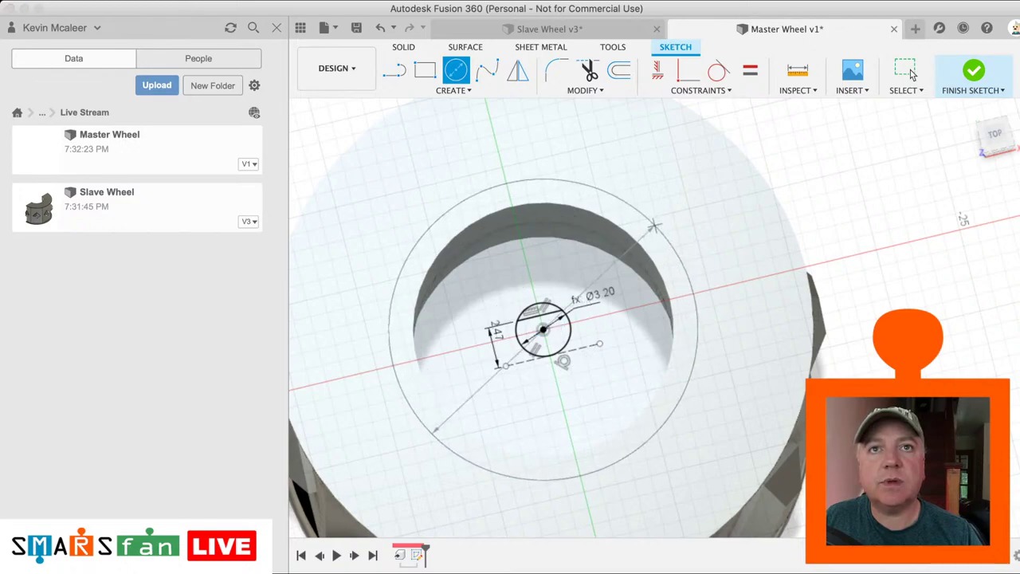
pyautogui.click(652, 227)
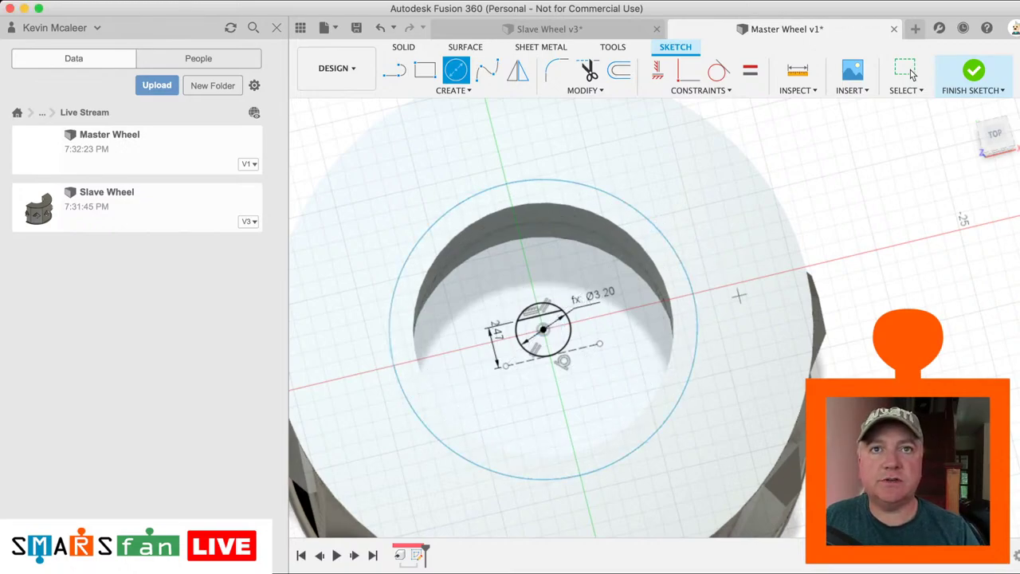
pyautogui.click(974, 72)
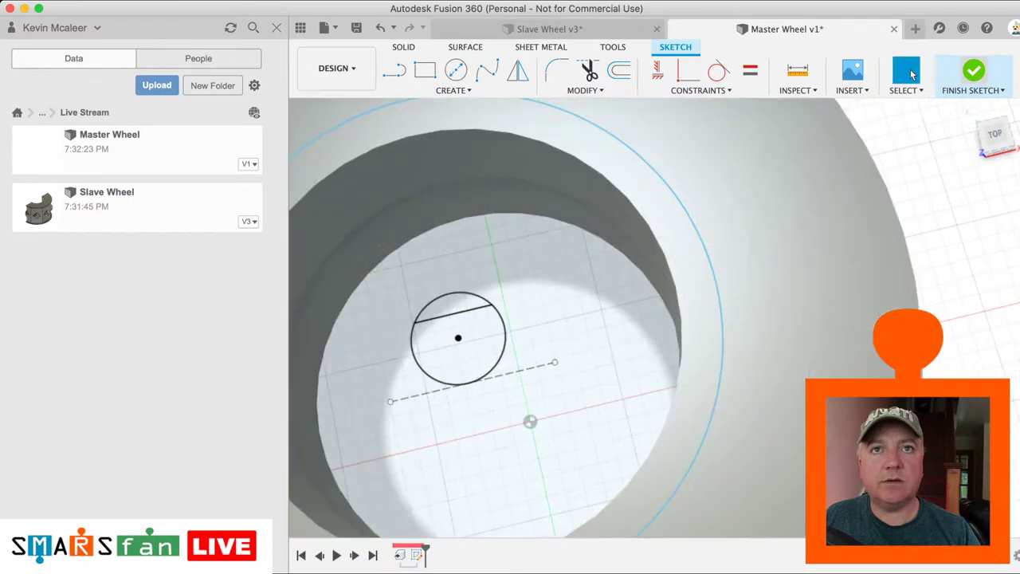
# Step: Extrude the hub and ring profiles, leaving out the D-shaped shaft hole, to the wheel's inner face as a join, and save the Master Wheel
pyautogui.press('q')
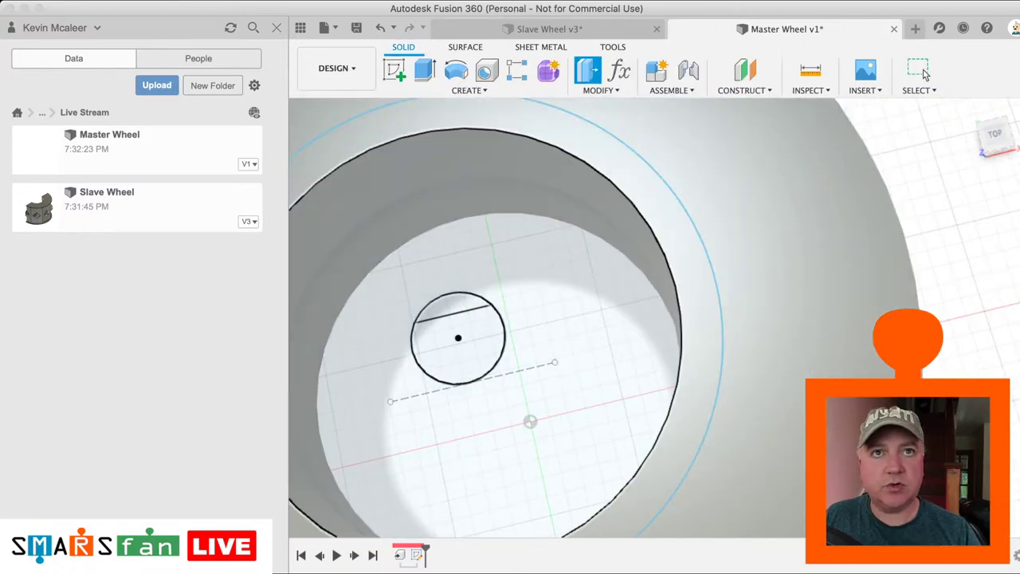
pyautogui.click(677, 239)
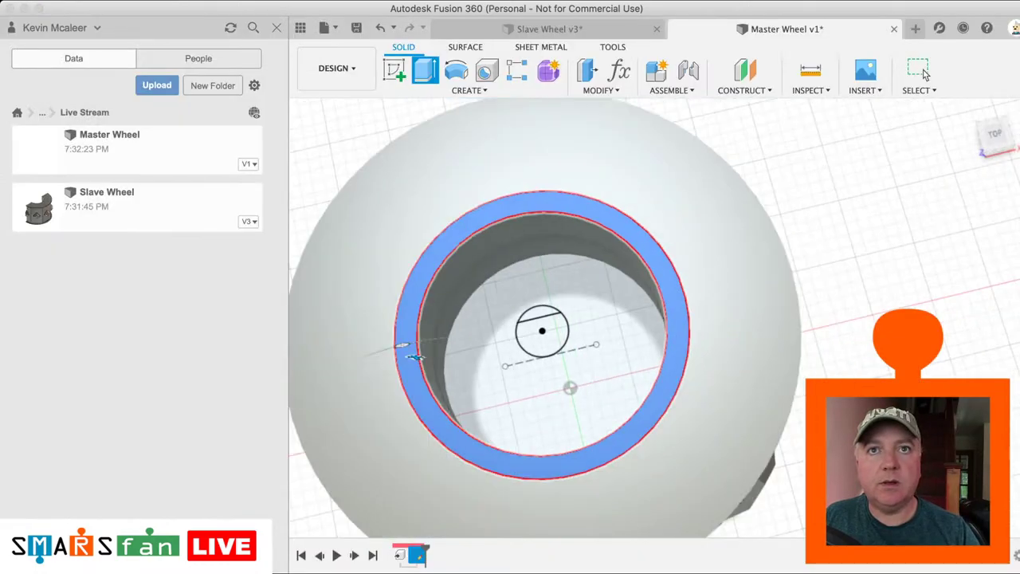
pyautogui.click(575, 286)
pyautogui.click(574, 316)
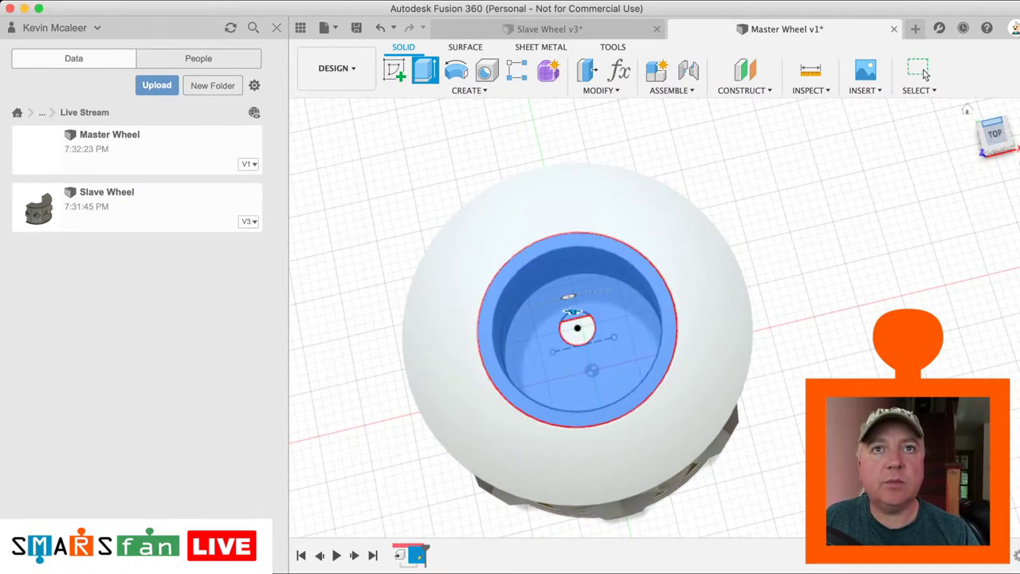
pyautogui.click(994, 125)
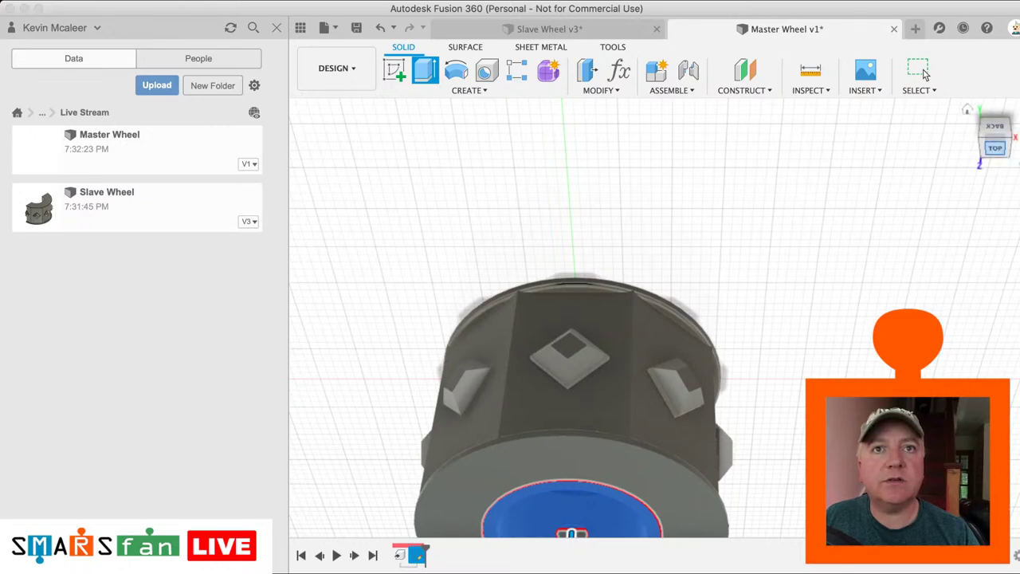
pyautogui.moveTo(995, 148)
pyautogui.mouseDown()
pyautogui.moveTo(933, 174)
pyautogui.moveTo(960, 227)
pyautogui.mouseUp()
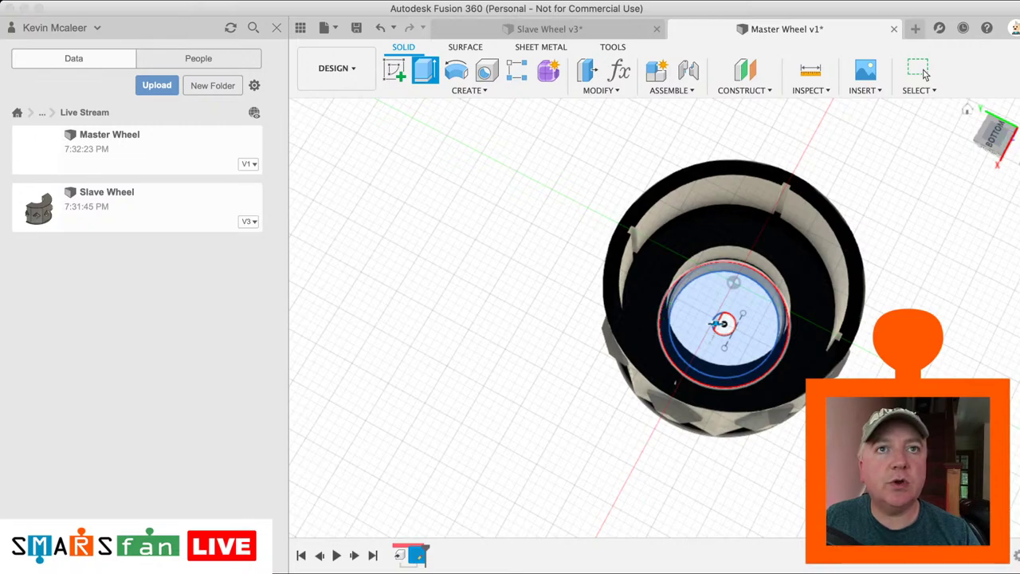
pyautogui.click(814, 288)
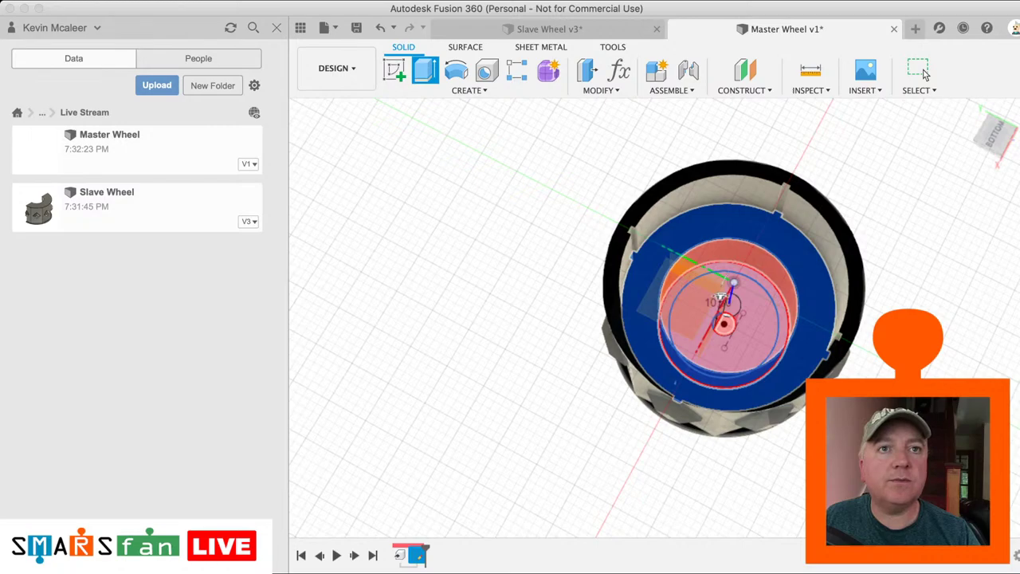
pyautogui.press('Escape')
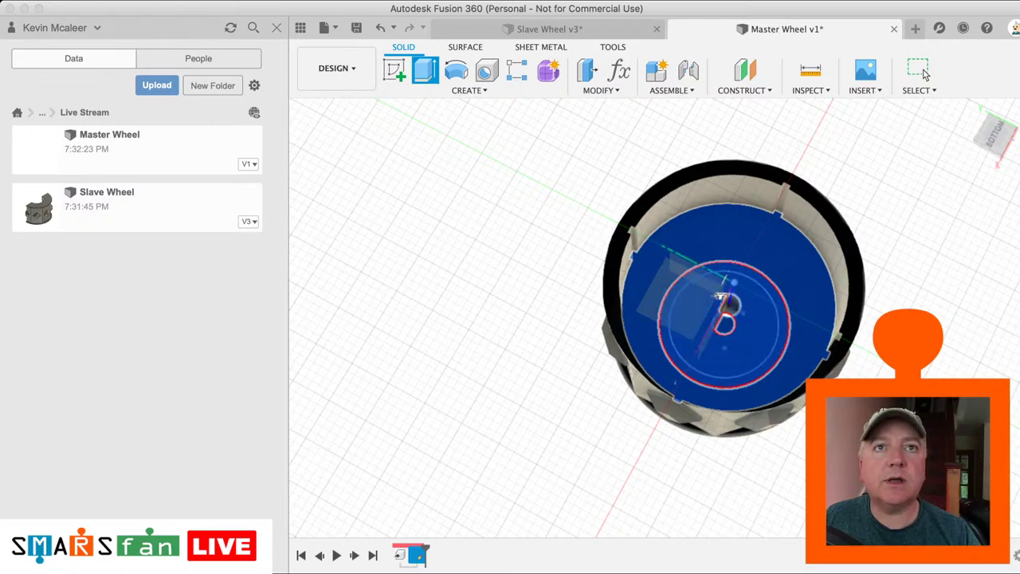
pyautogui.click(924, 74)
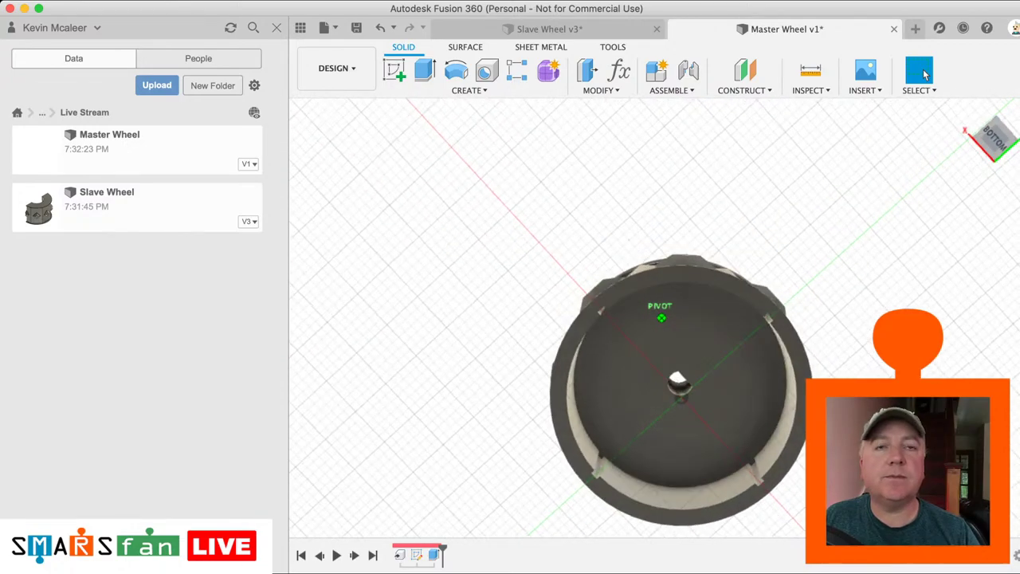
pyautogui.moveTo(994, 140); pyautogui.dragTo(994, 135)
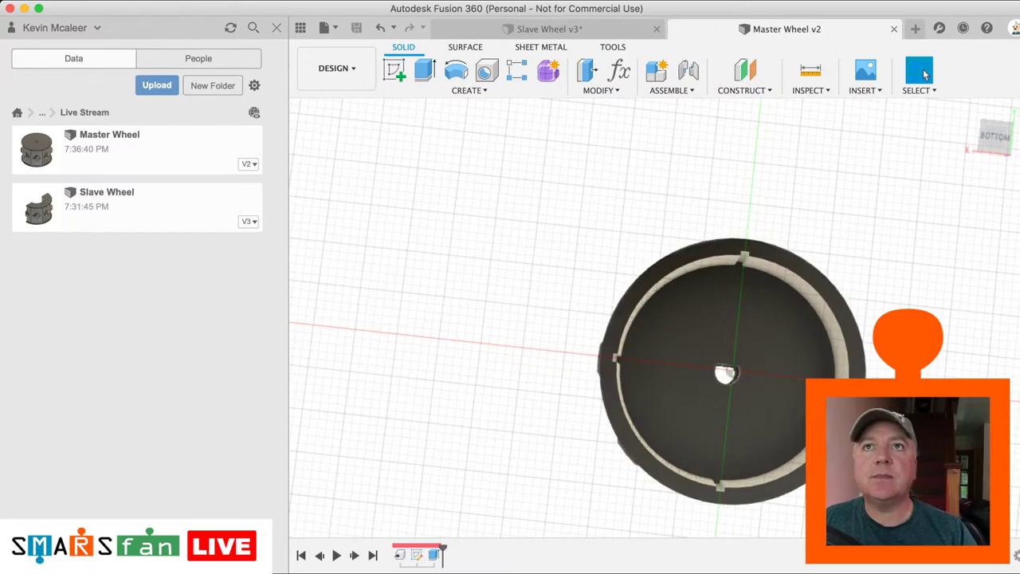
# Step: Create a new design and save it as Wheel Inner
pyautogui.click(328, 29)
pyautogui.click(350, 47)
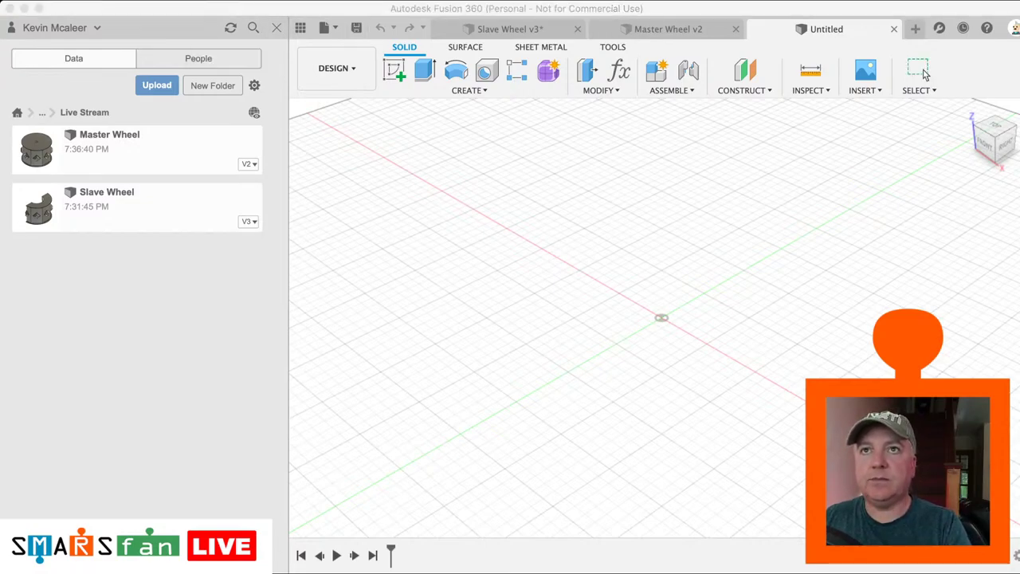
pyautogui.press('Return')
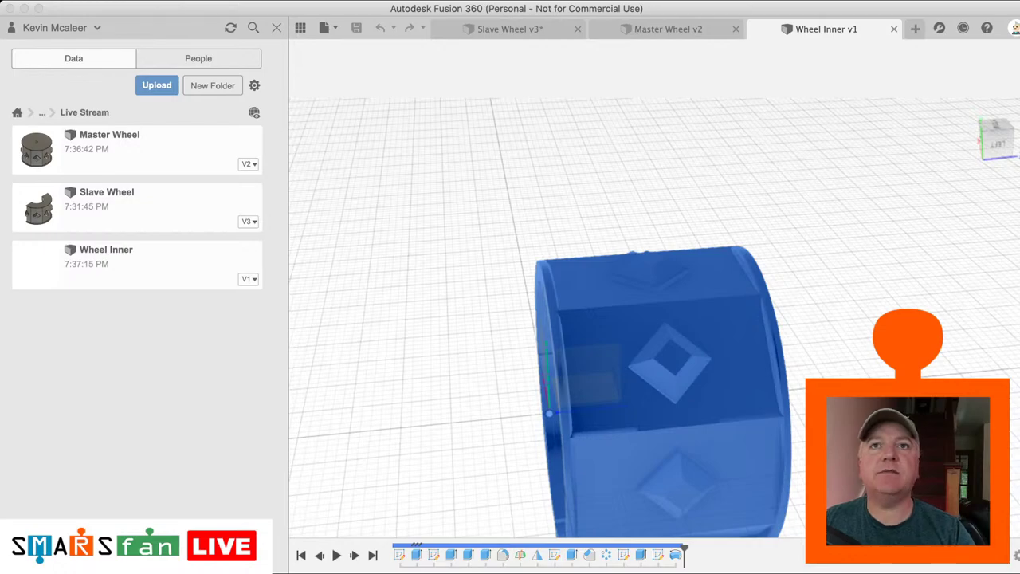
# Step: In the Slave Wheel design, show the sketch with the concentric circles and crossing lines on the end face, and save the design
pyautogui.hotkey('ctrl', 'Tab')
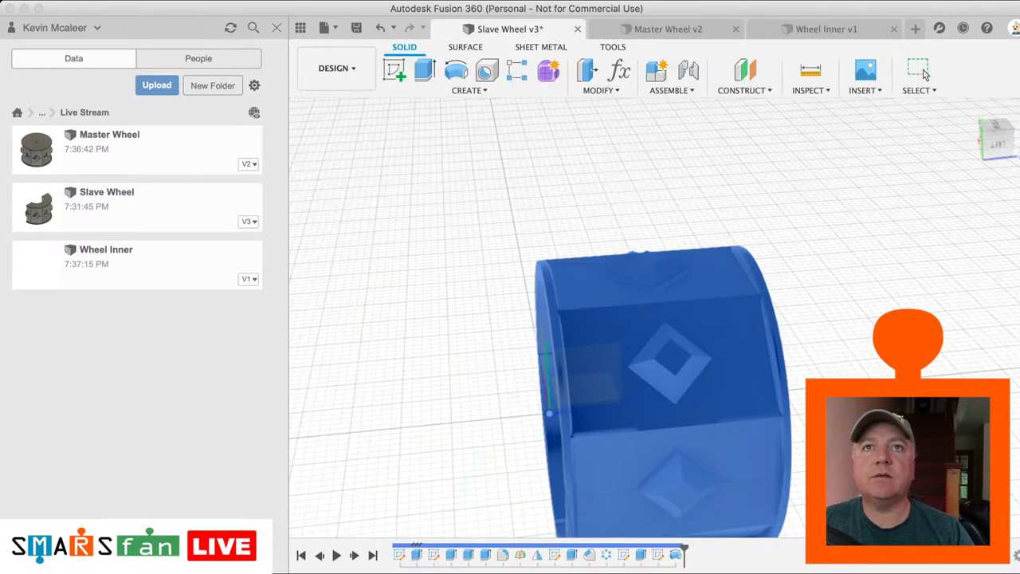
pyautogui.press('super+s')
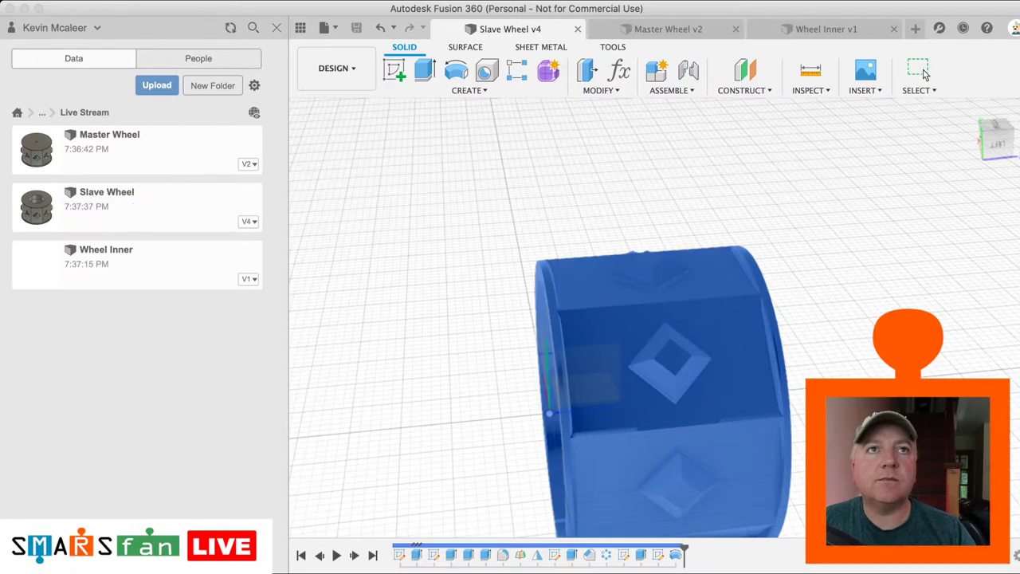
pyautogui.keyDown('shift'); pyautogui.hscroll(-5, 924, 74); pyautogui.keyUp('shift')
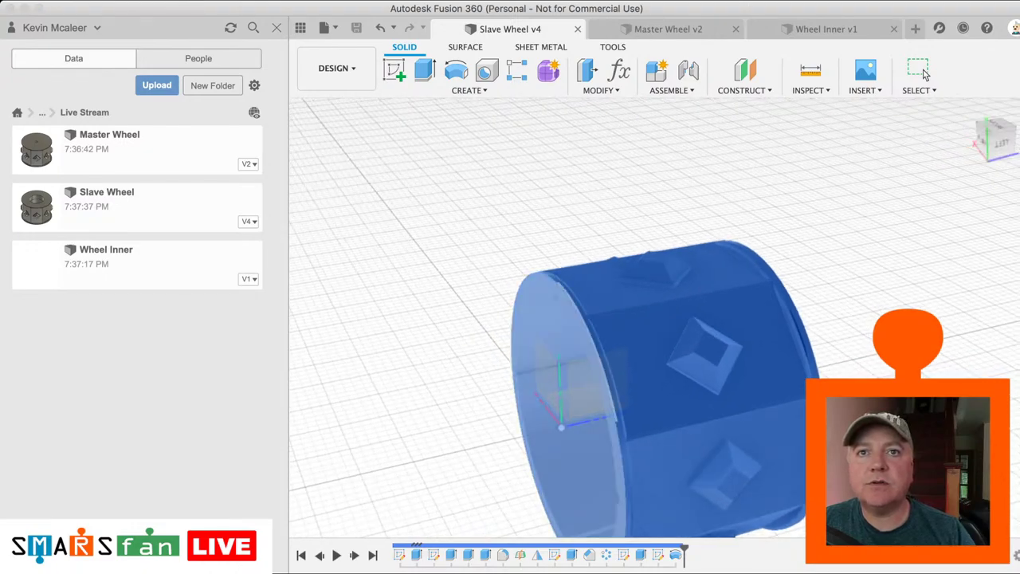
pyautogui.press('v')
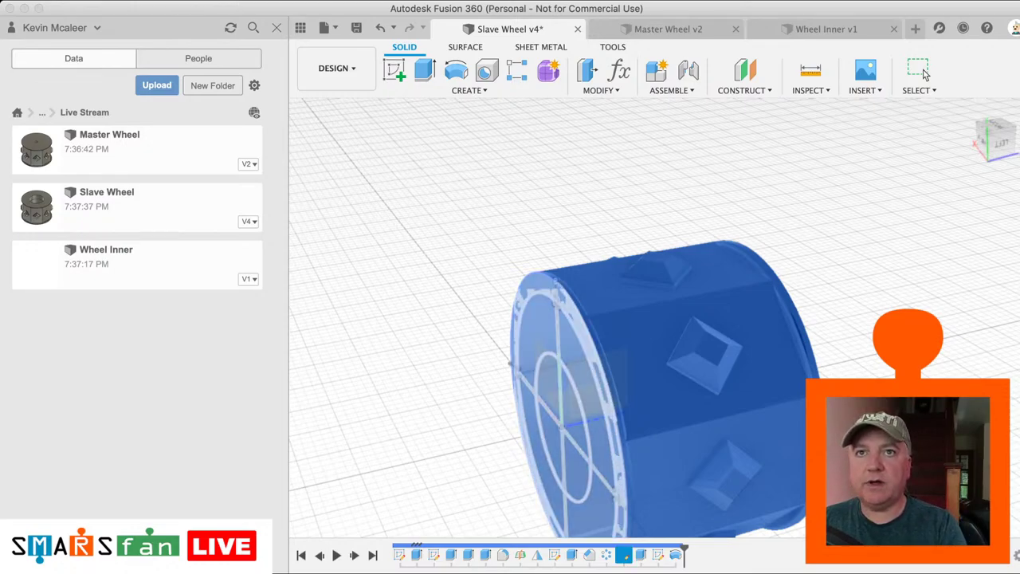
pyautogui.click(924, 74)
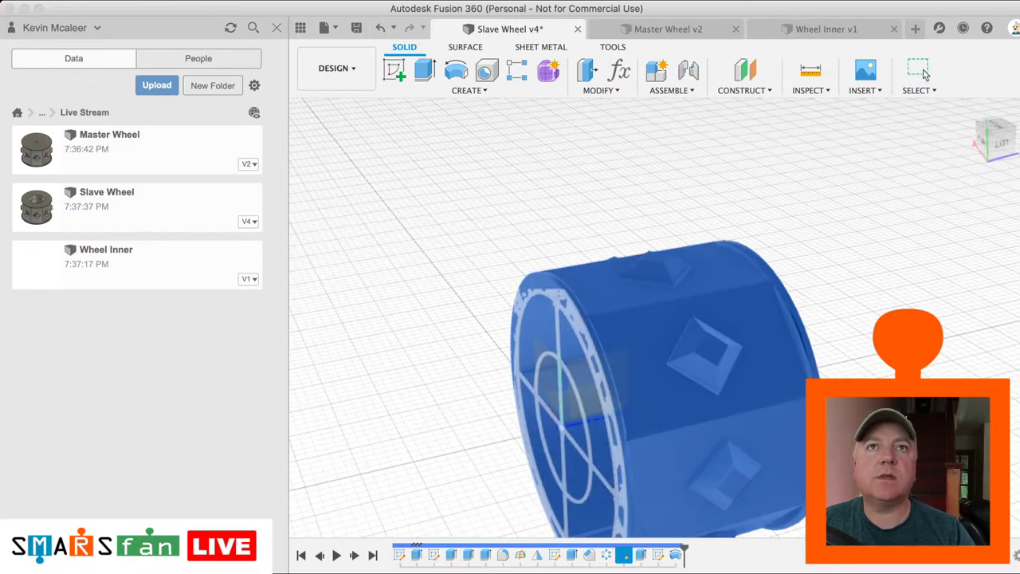
pyautogui.click(924, 73)
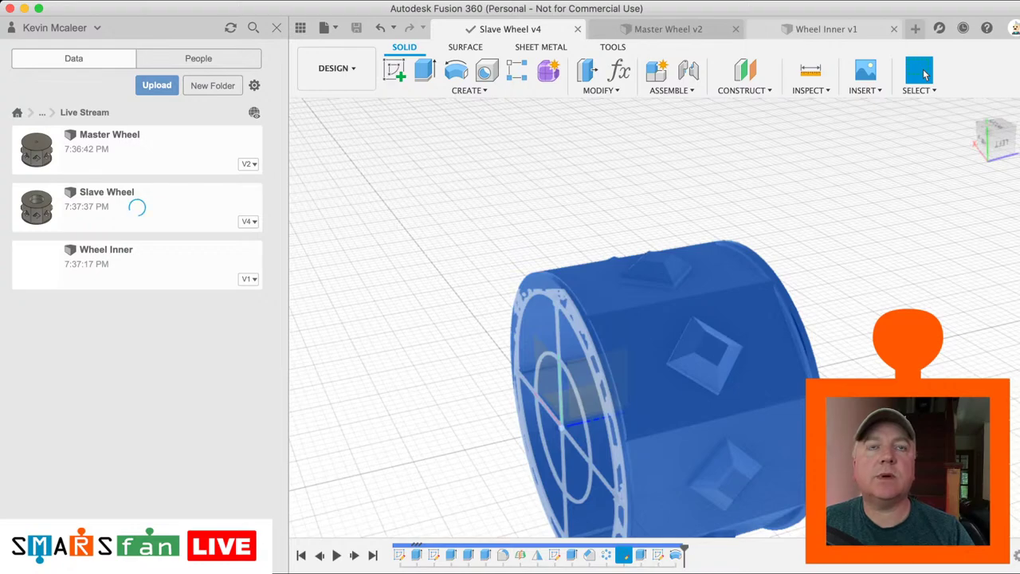
# Step: Derive the Slave Wheel's concentric-circle sketch into the Wheel Inner design
pyautogui.click(827, 29)
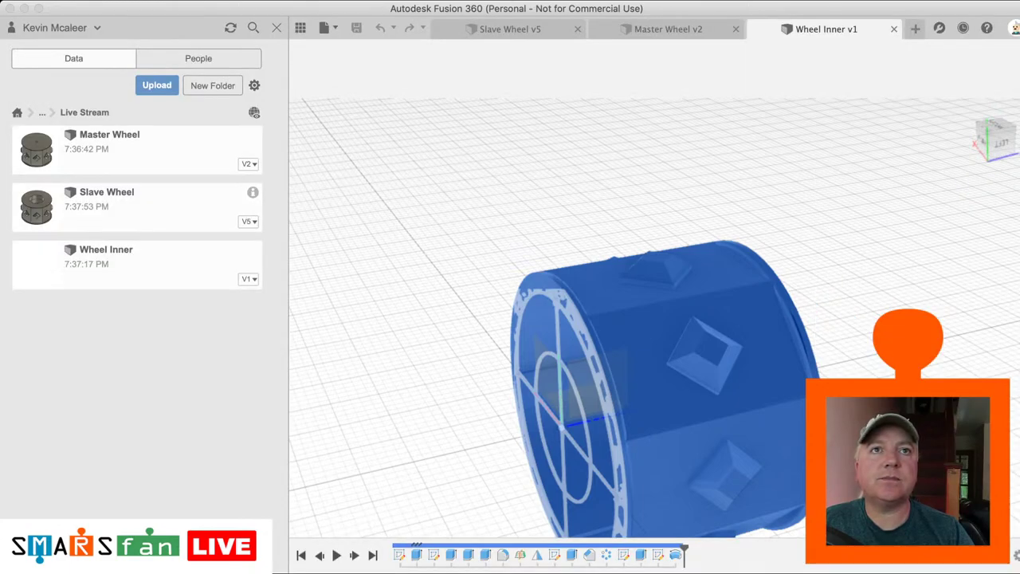
pyautogui.hotkey('ctrl', 'Tab')
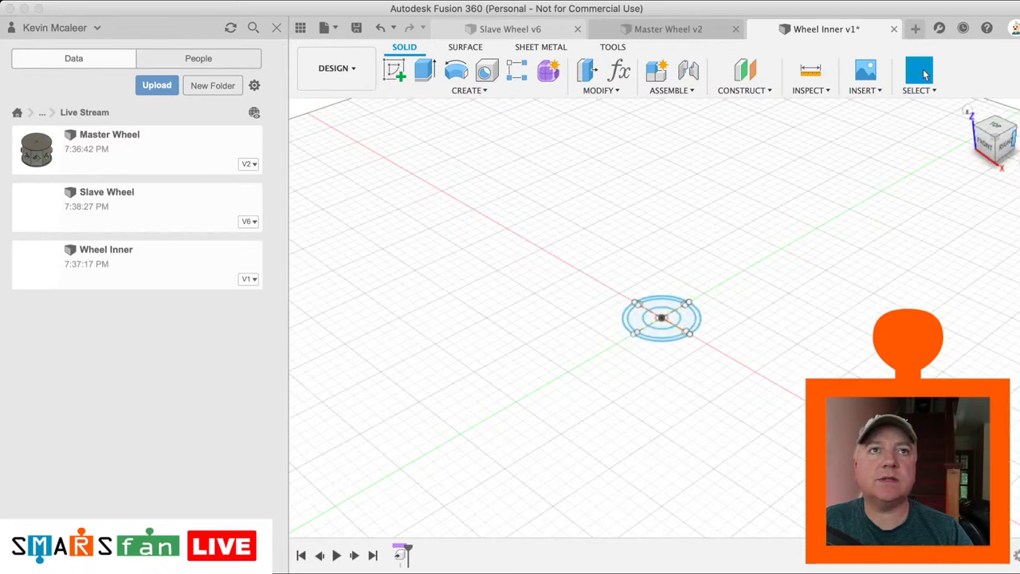
# Step: Extrude the ring between the inner and middle circles, together with two of the small tab profiles, downward by 10.5 mm
pyautogui.moveTo(1005, 134); pyautogui.dragTo(952, 155)
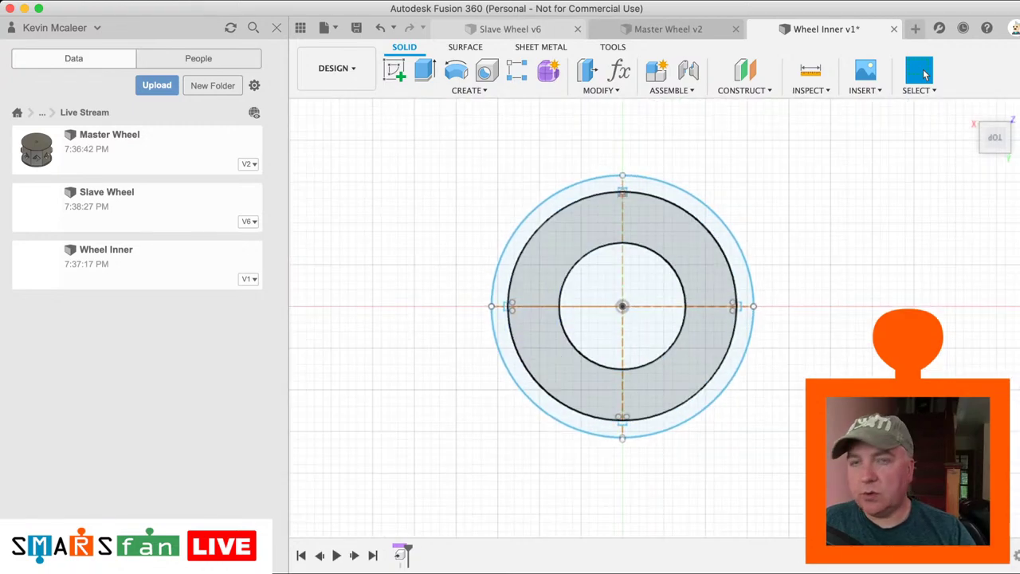
pyautogui.press('q')
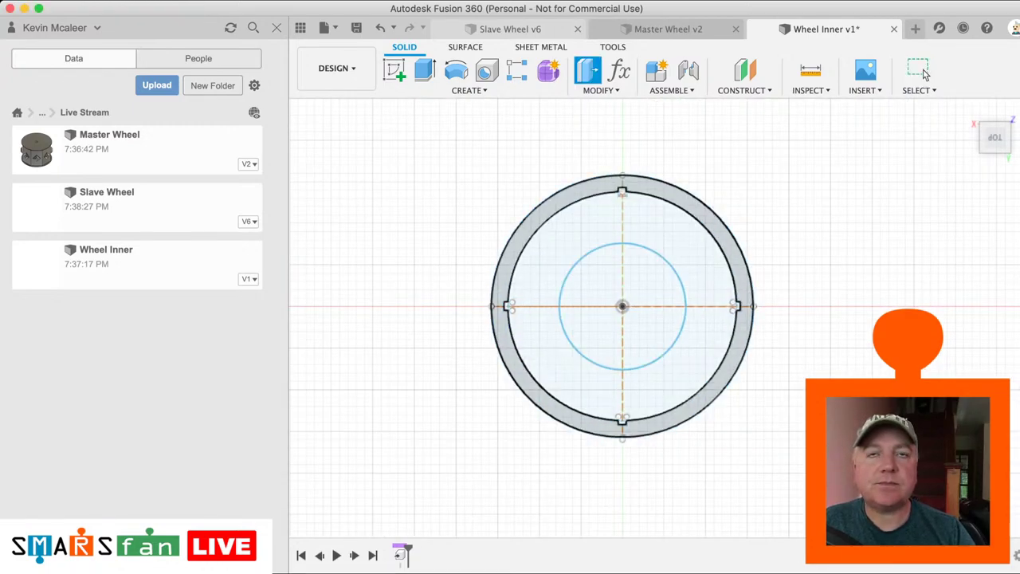
pyautogui.press('e')
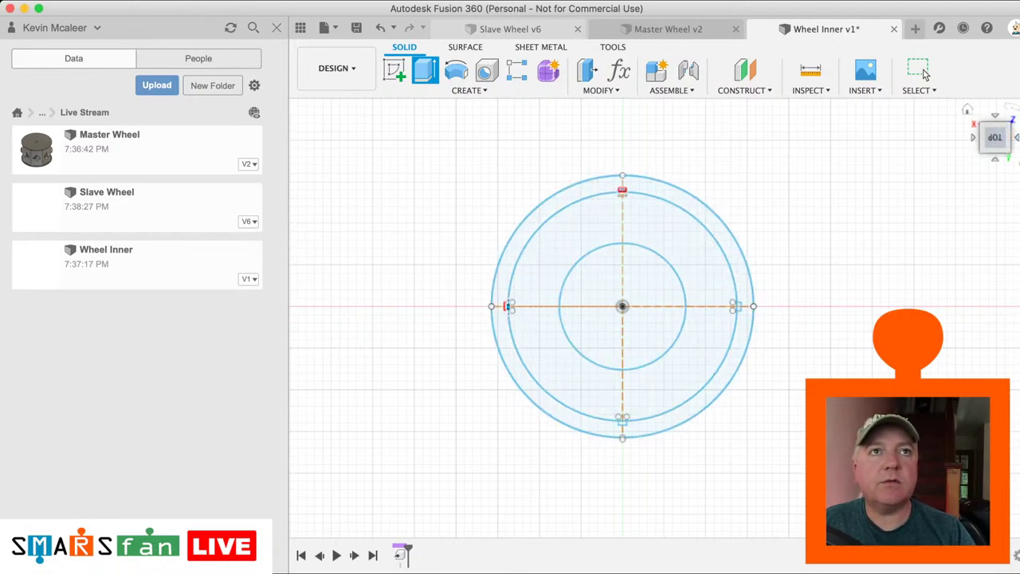
pyautogui.moveTo(995, 137)
pyautogui.mouseDown()
pyautogui.moveTo(946, 112)
pyautogui.moveTo(959, 123)
pyautogui.moveTo(965, 102)
pyautogui.mouseUp()
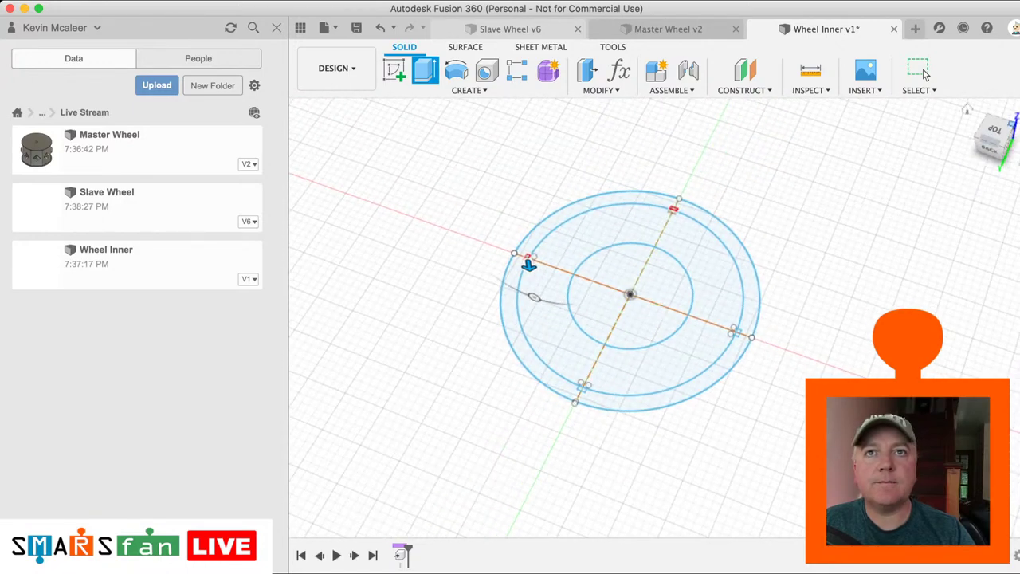
pyautogui.moveTo(529, 265); pyautogui.dragTo(535, 300)
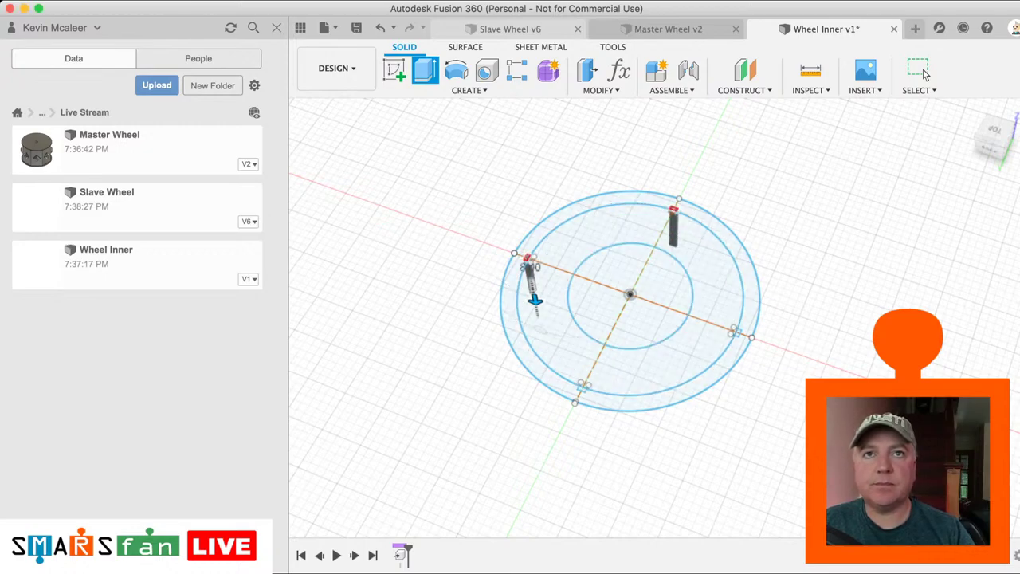
pyautogui.click(558, 348)
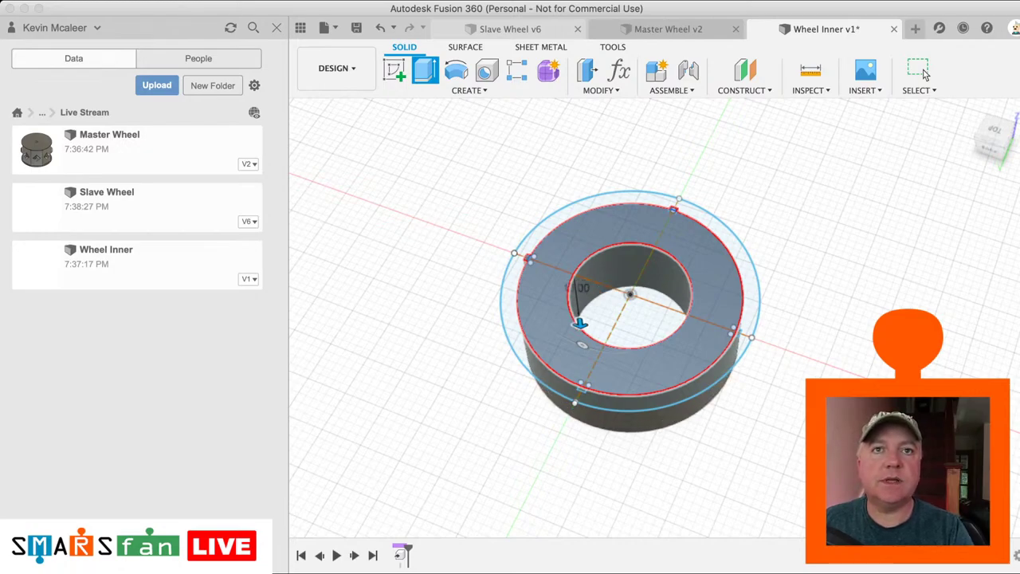
pyautogui.click(919, 70)
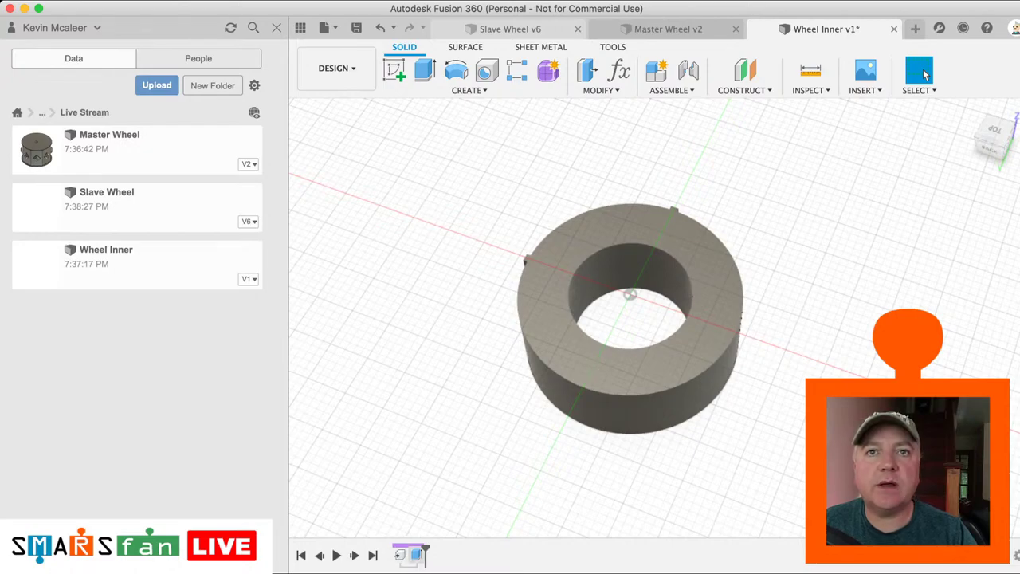
# Step: Edit the ring's extrusion to include the remaining two tab profiles
pyautogui.doubleClick(417, 554)
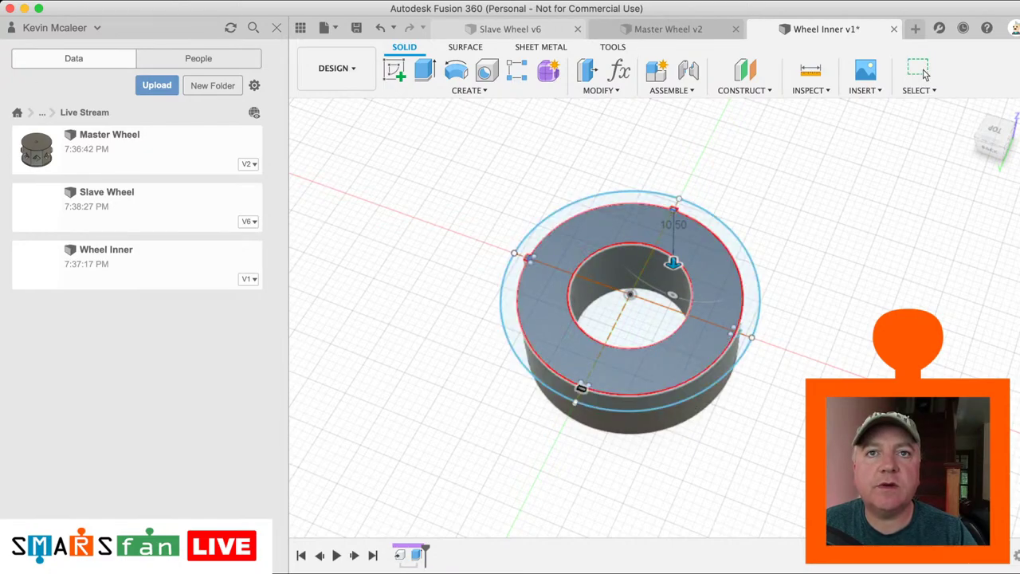
pyautogui.click(583, 387)
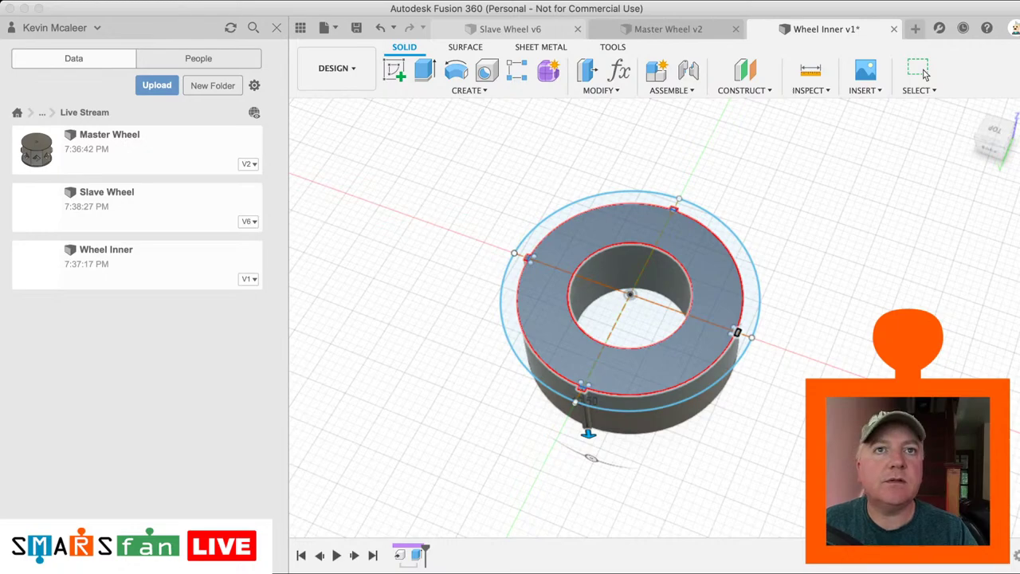
pyautogui.click(924, 74)
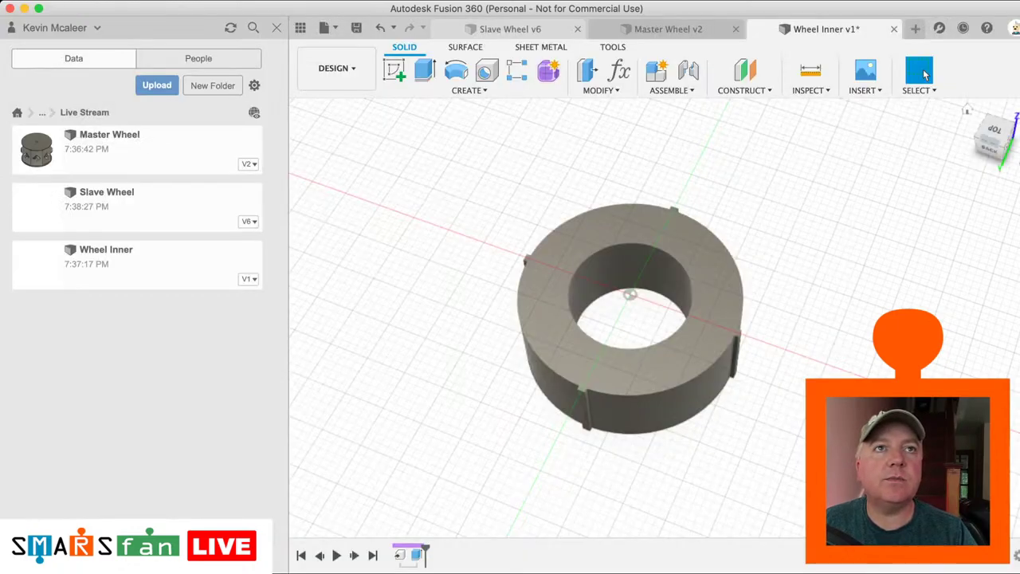
# Step: Sketch an origin-centred hexagon on the ring's top face with its corners on the outer edge, and constrain one side vertical
pyautogui.moveTo(661, 317)
pyautogui.keyDown('shift'); pyautogui.mouseDown(button='middle')
pyautogui.moveTo(717, 430)
pyautogui.moveTo(765, 359)
pyautogui.moveTo(717, 271)
pyautogui.moveTo(670, 319)
pyautogui.moveTo(662, 398)
pyautogui.moveTo(717, 358)
pyautogui.moveTo(669, 366)
pyautogui.moveTo(666, 414)
pyautogui.mouseUp(button='middle'); pyautogui.keyUp('shift')
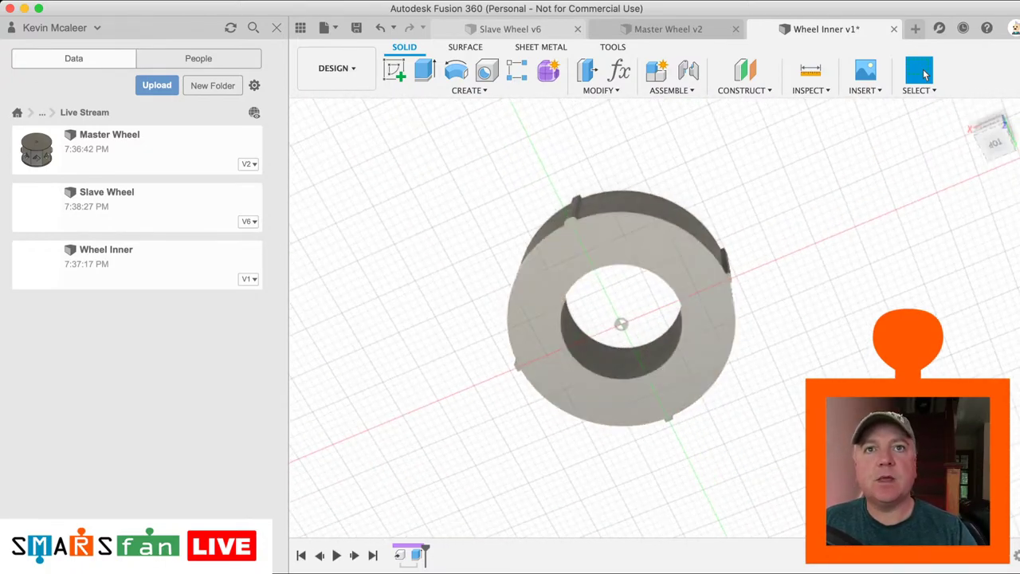
pyautogui.scroll(5, 664, 316)
pyautogui.click(589, 175)
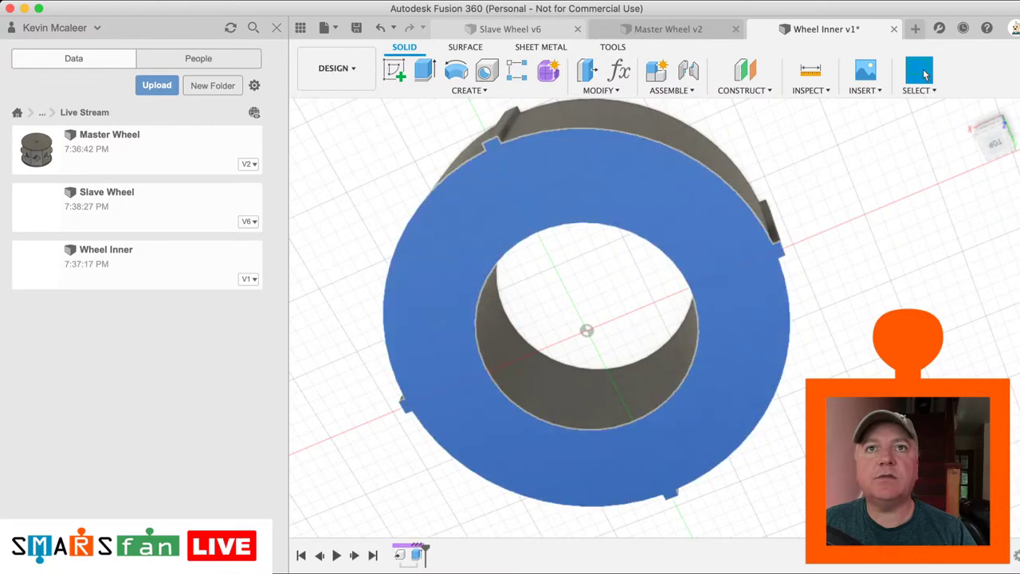
pyautogui.click(395, 71)
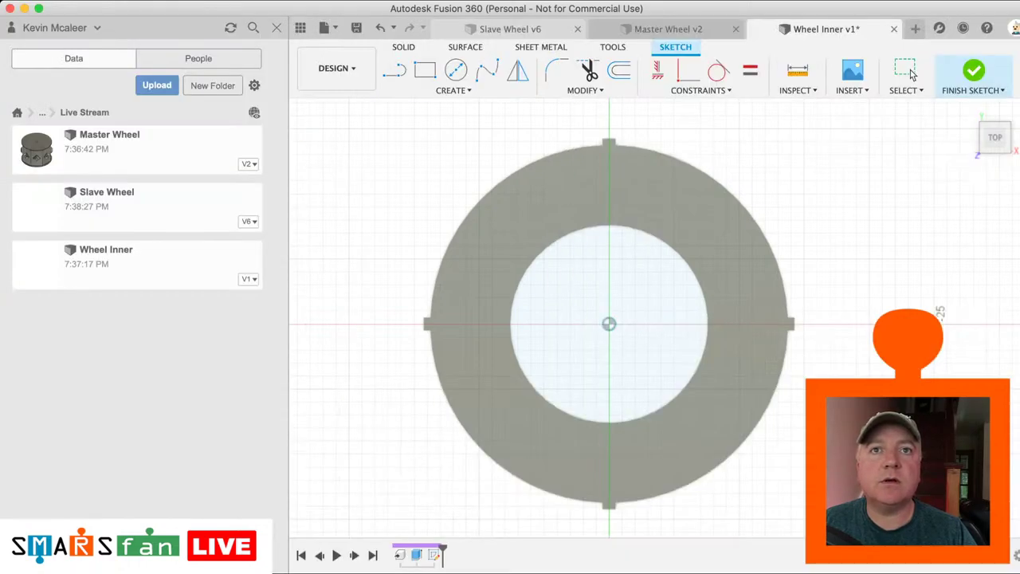
pyautogui.click(609, 323)
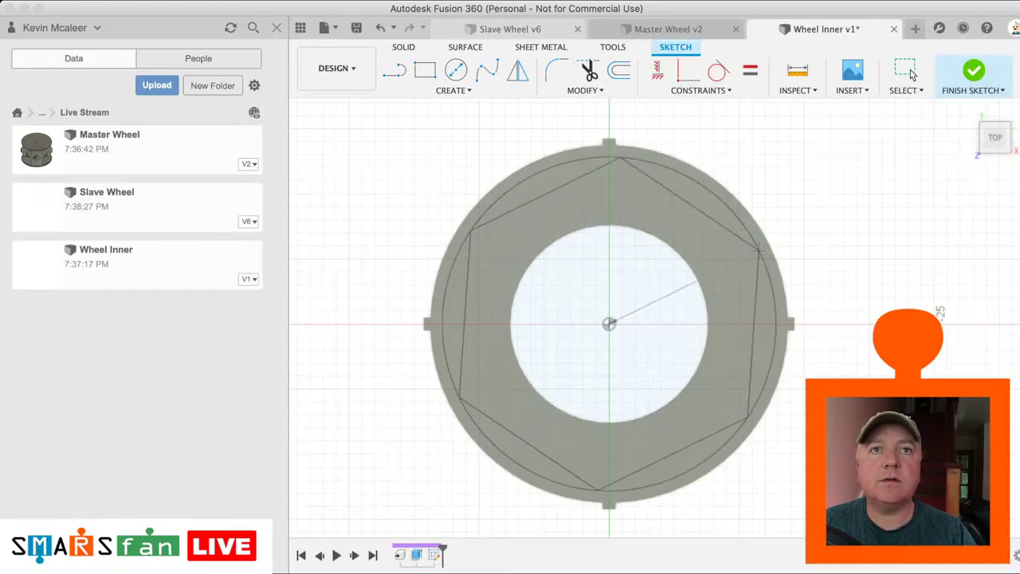
pyautogui.click(770, 249)
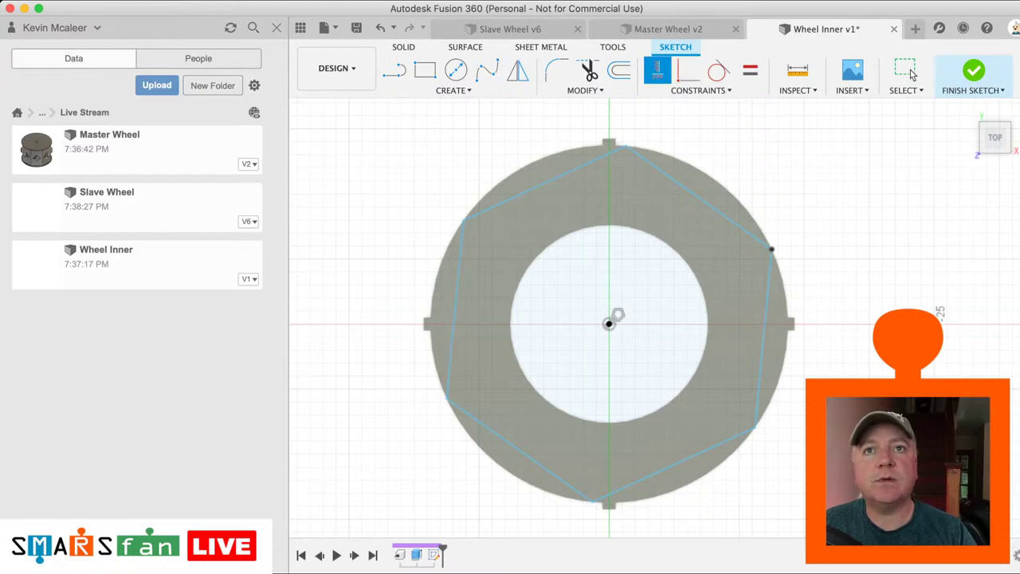
pyautogui.click(455, 314)
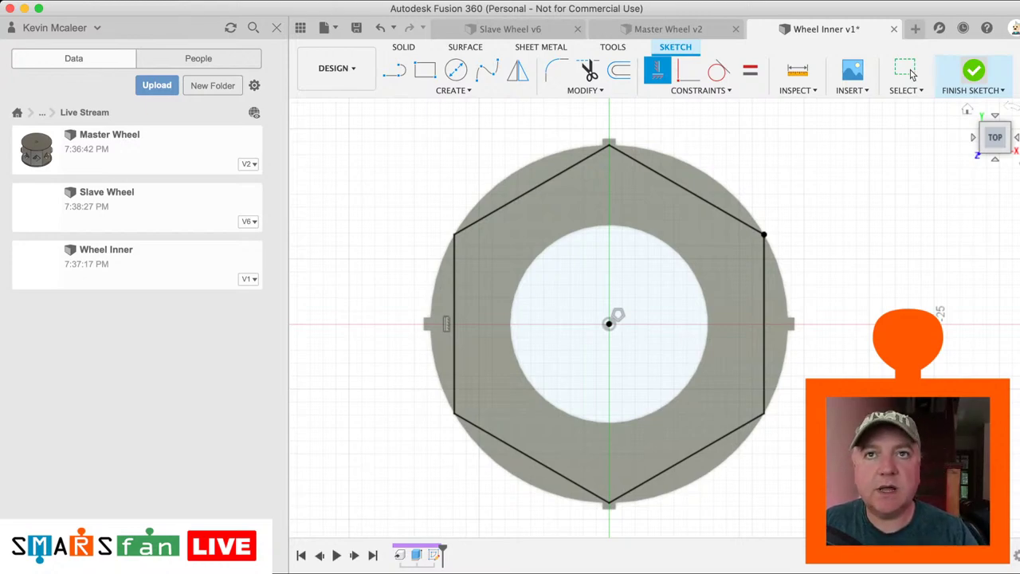
# Step: Draw three diagonals joining the opposite corners of the hexagon through the origin
pyautogui.press('l')
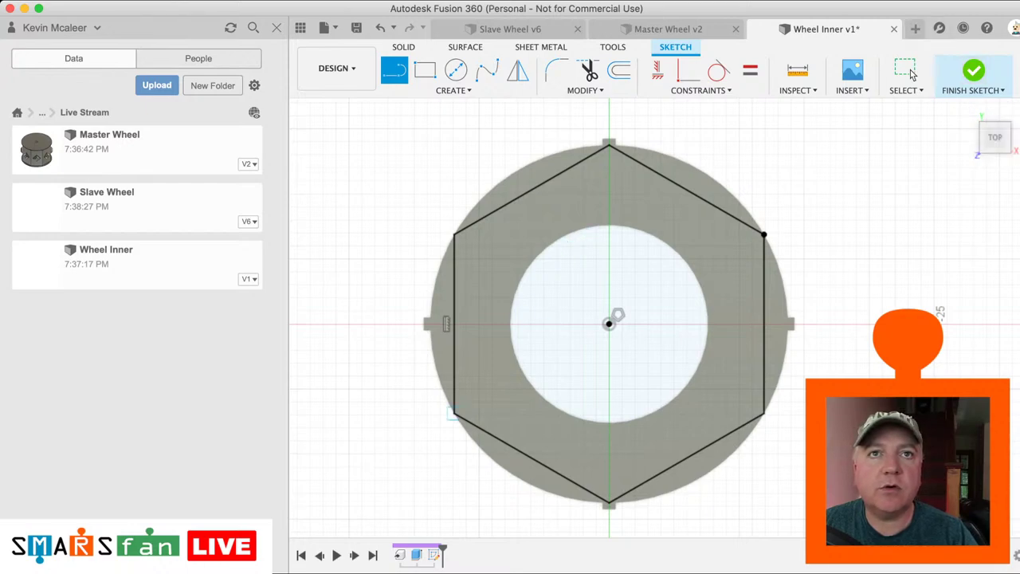
pyautogui.click(454, 413)
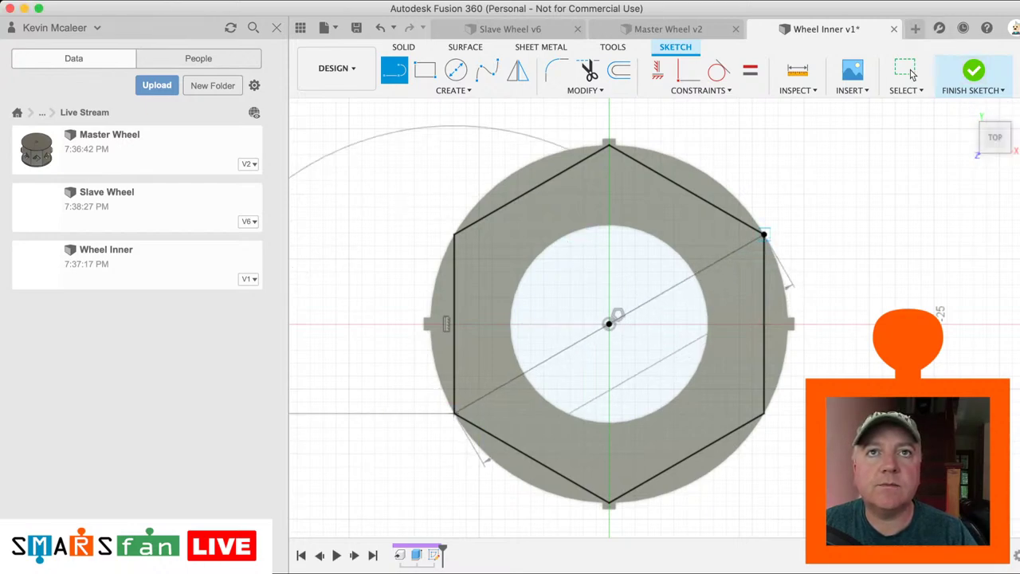
pyautogui.click(763, 234)
pyautogui.click(609, 145)
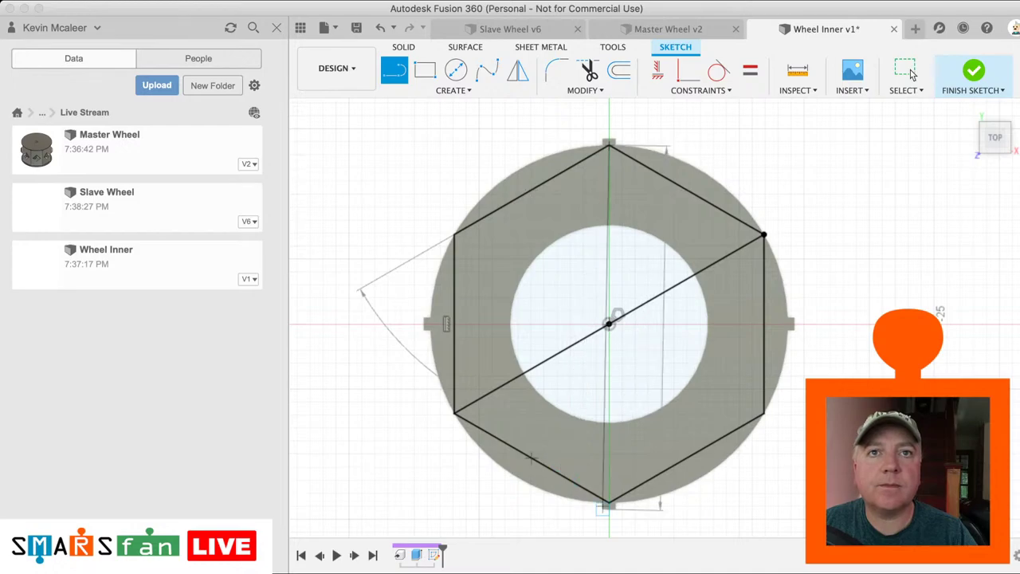
pyautogui.click(609, 502)
pyautogui.click(764, 413)
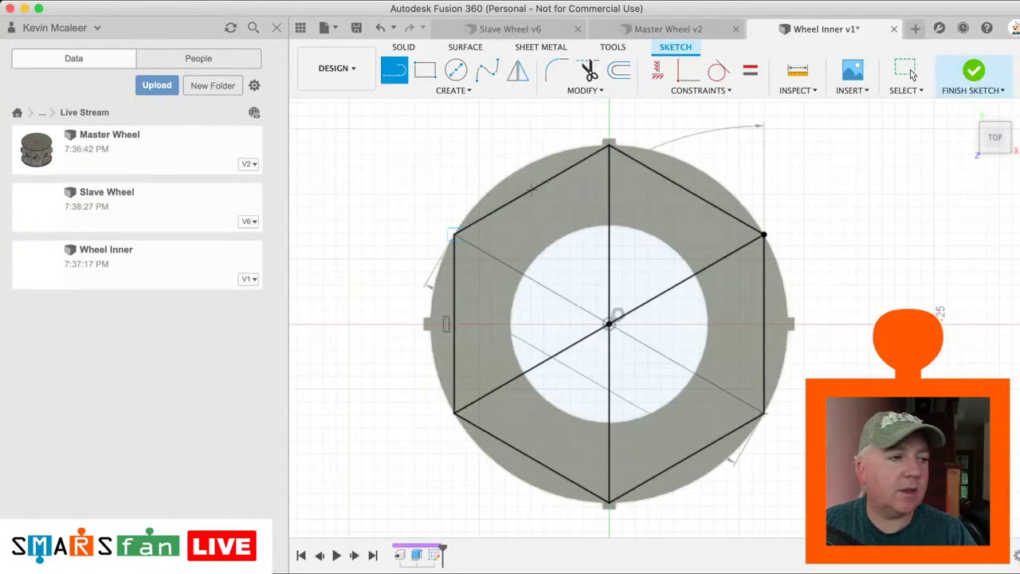
pyautogui.click(455, 234)
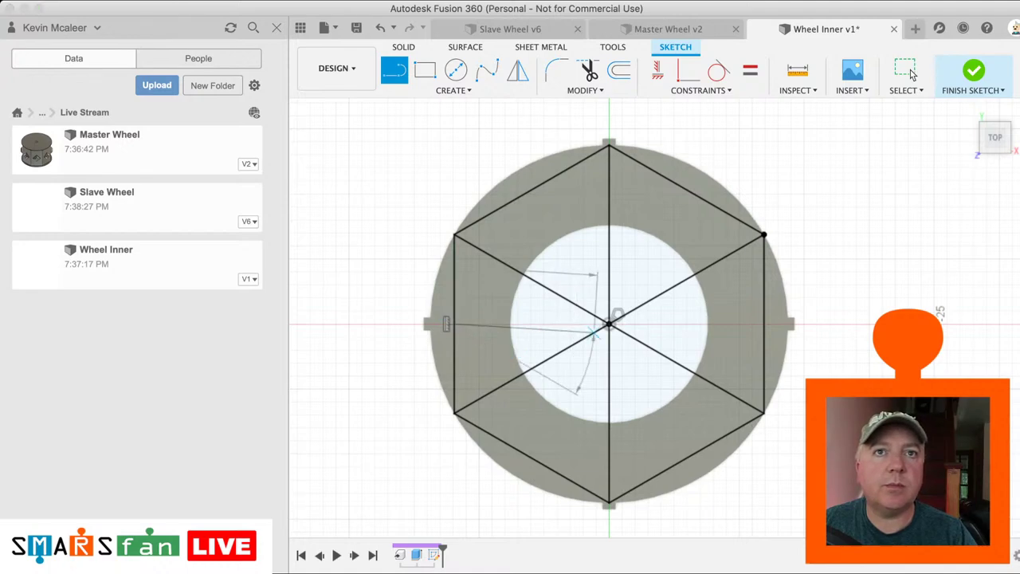
# Step: Draw a horizontal line between the midpoints of the hexagon's vertical sides and make it a construction line
pyautogui.click(761, 322)
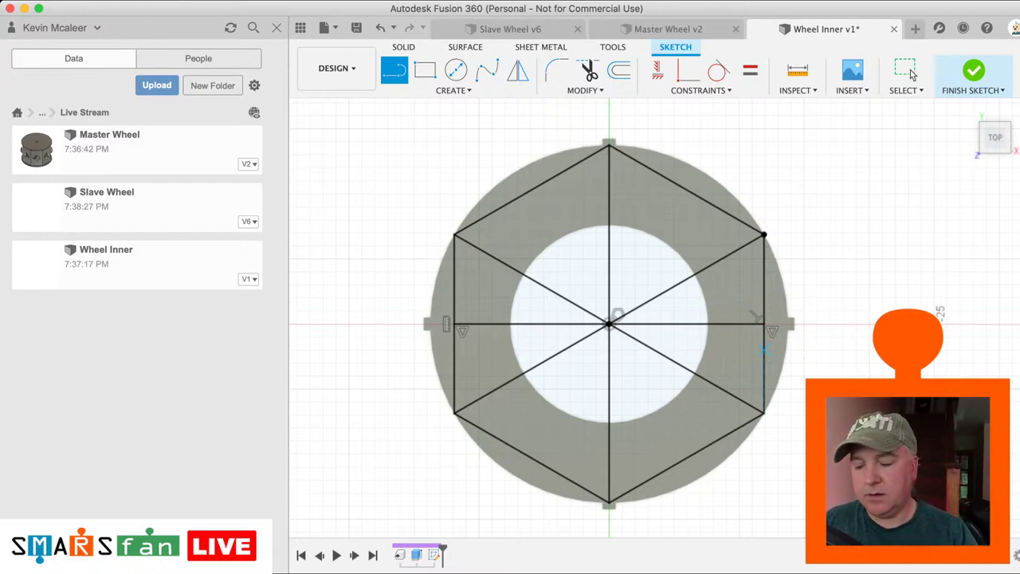
pyautogui.click(909, 70)
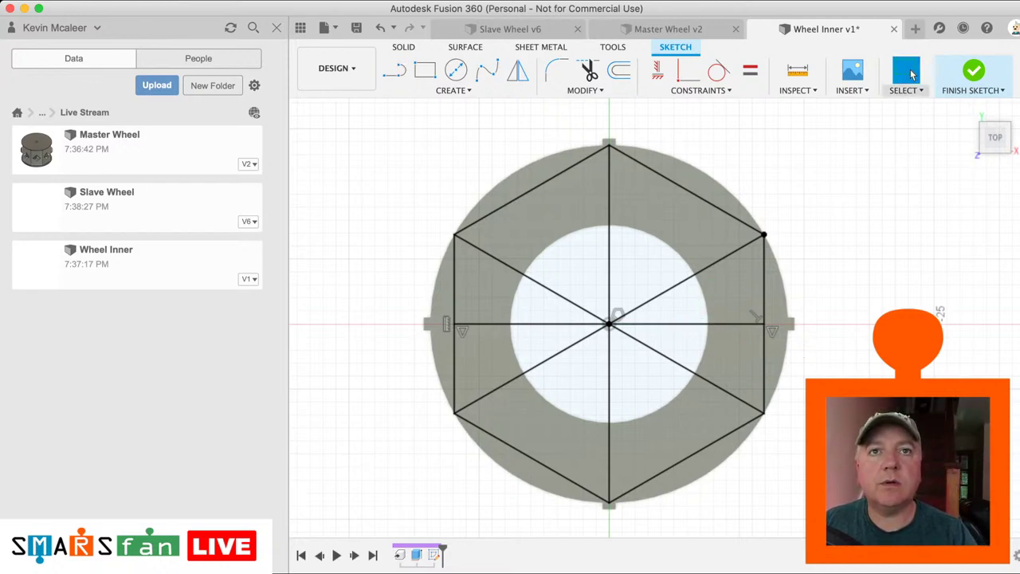
pyautogui.press('x')
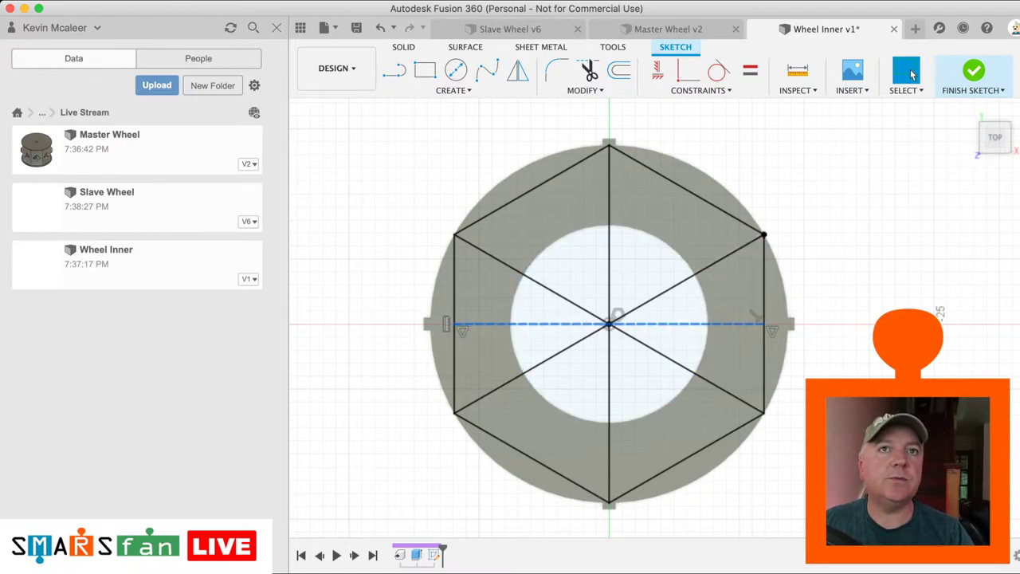
pyautogui.moveTo(999, 137)
pyautogui.mouseDown()
pyautogui.moveTo(974, 156)
pyautogui.moveTo(960, 119)
pyautogui.moveTo(930, 124)
pyautogui.moveTo(963, 135)
pyautogui.mouseUp()
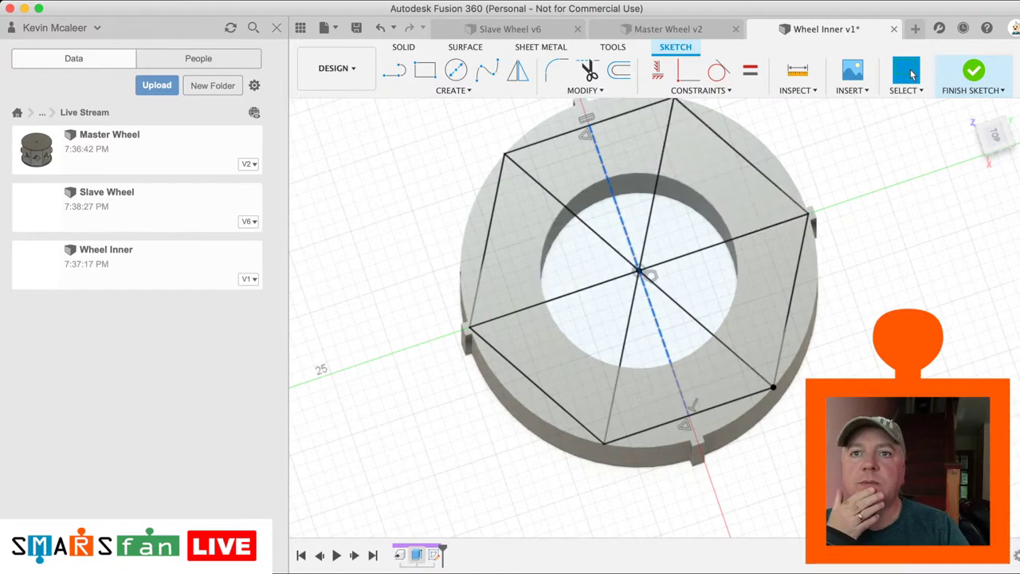
# Step: Finish the sketch and edit the ring's extrusion to include the inner circle profile, filling the centre hole
pyautogui.click(417, 554)
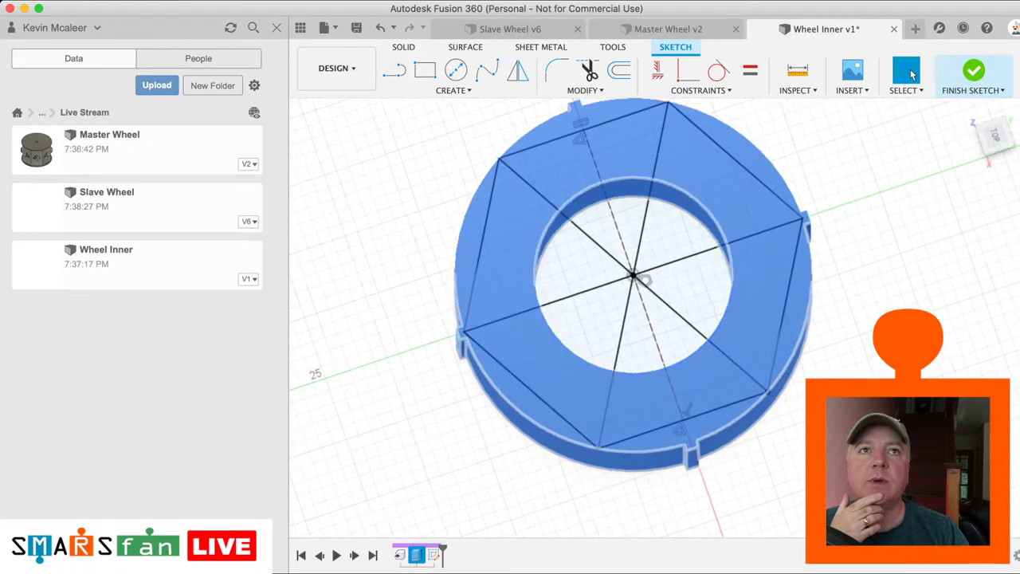
pyautogui.click(974, 72)
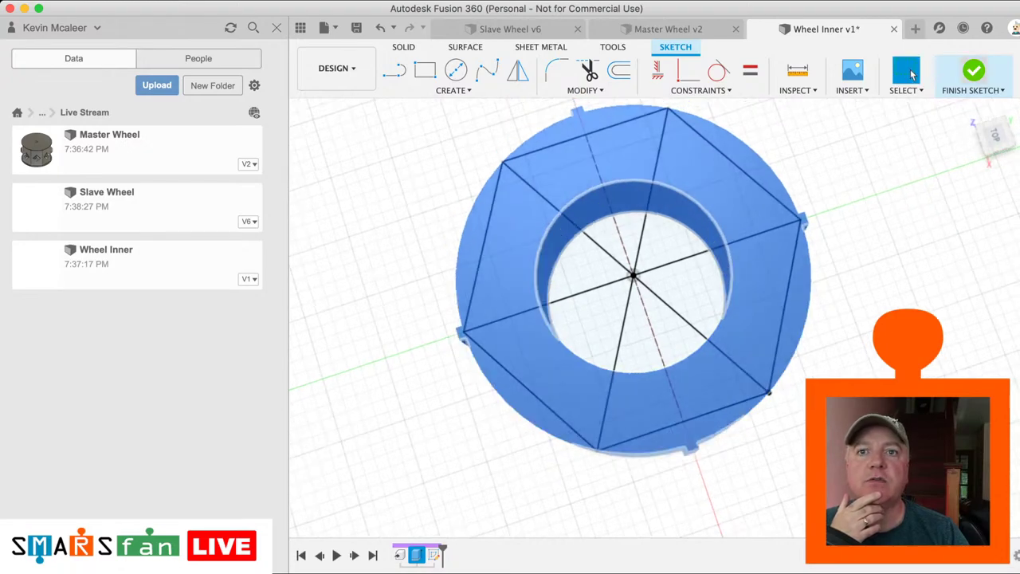
pyautogui.click(924, 74)
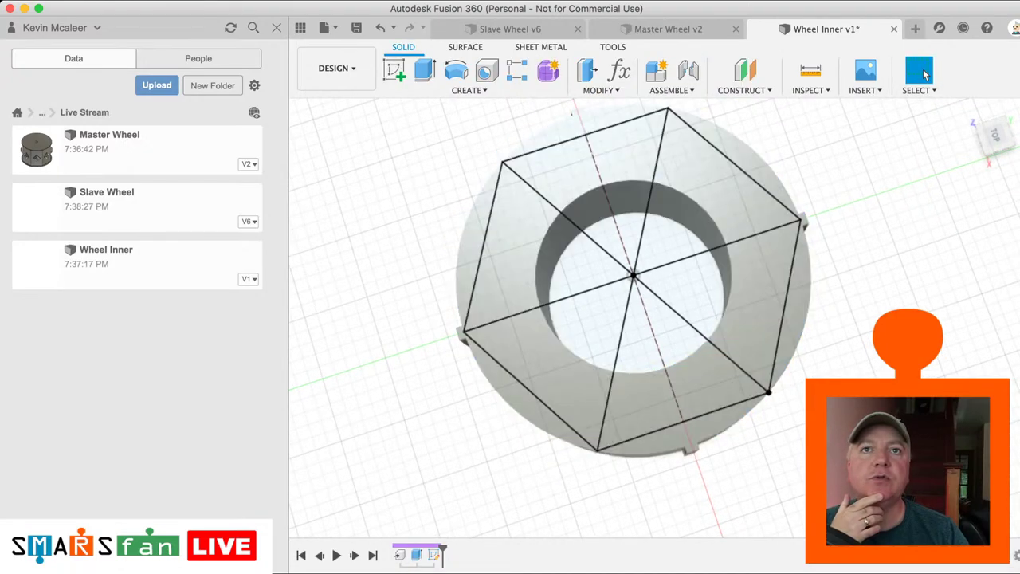
pyautogui.doubleClick(416, 555)
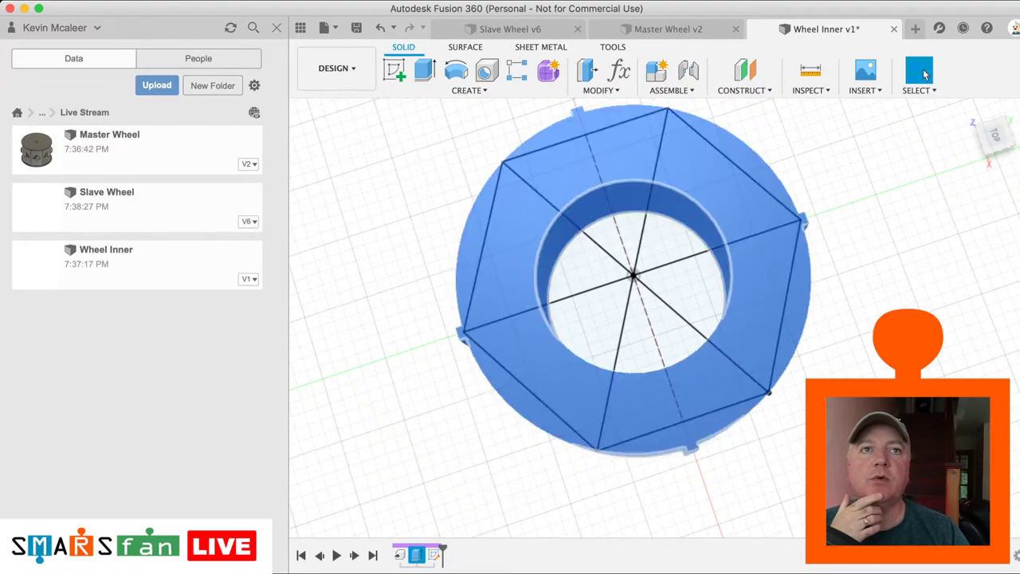
pyautogui.press('super+z')
pyautogui.press('super+z')
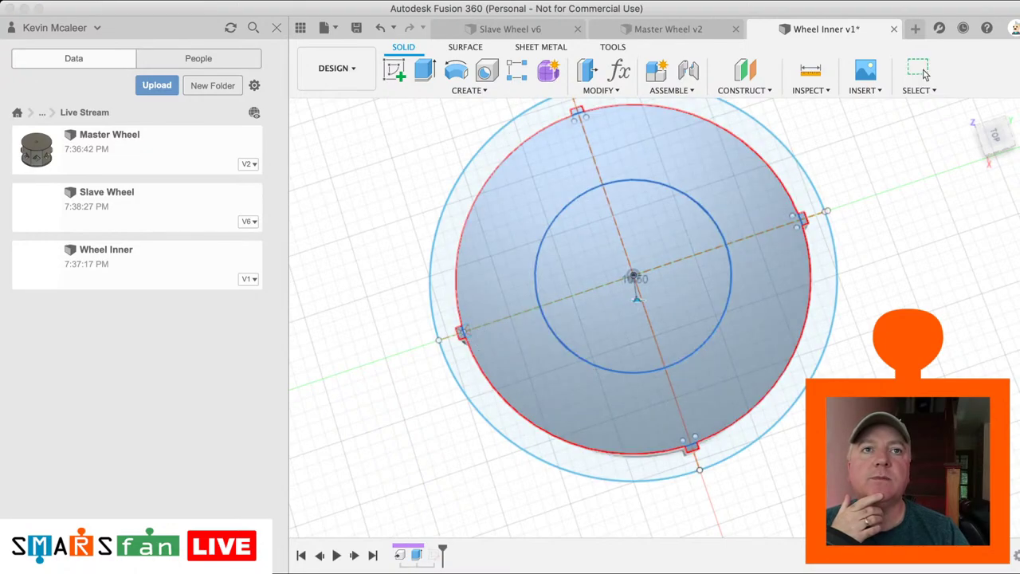
pyautogui.click(924, 74)
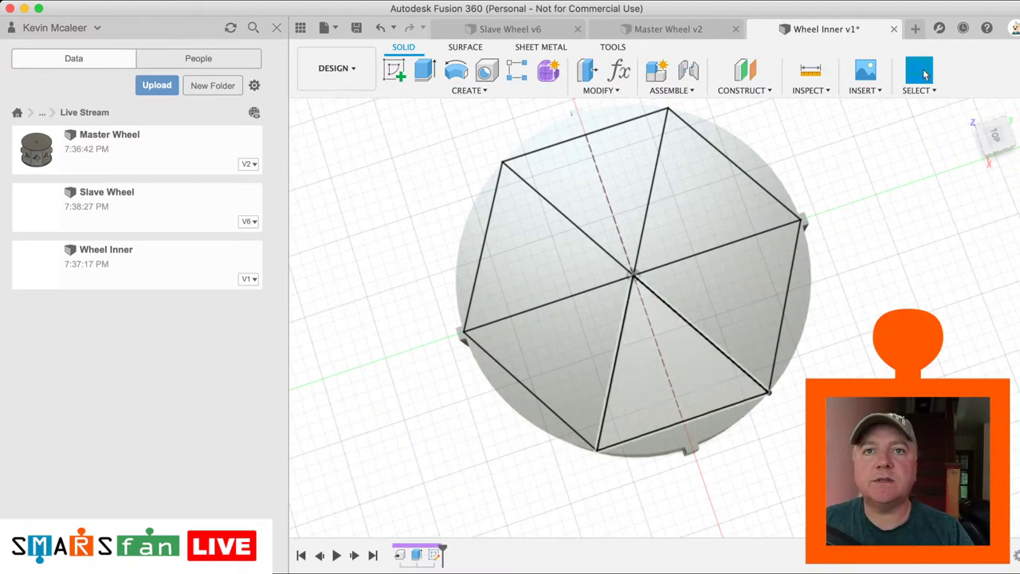
# Step: Extrude three alternate triangular profiles of the hexagon as a cut through the full thickness of the disc
pyautogui.click(434, 554)
pyautogui.press('super+shift+z')
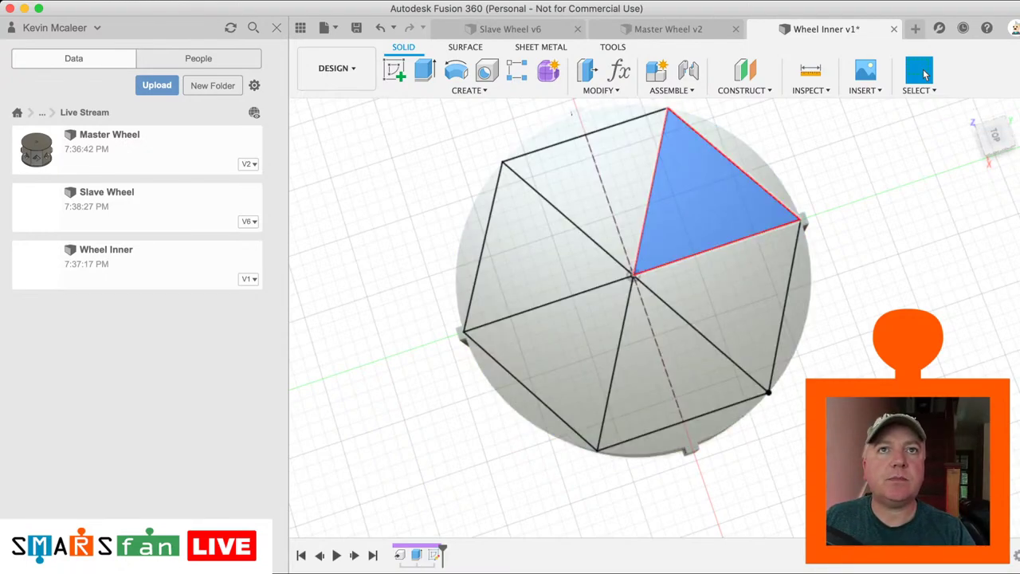
pyautogui.press('super+shift+z')
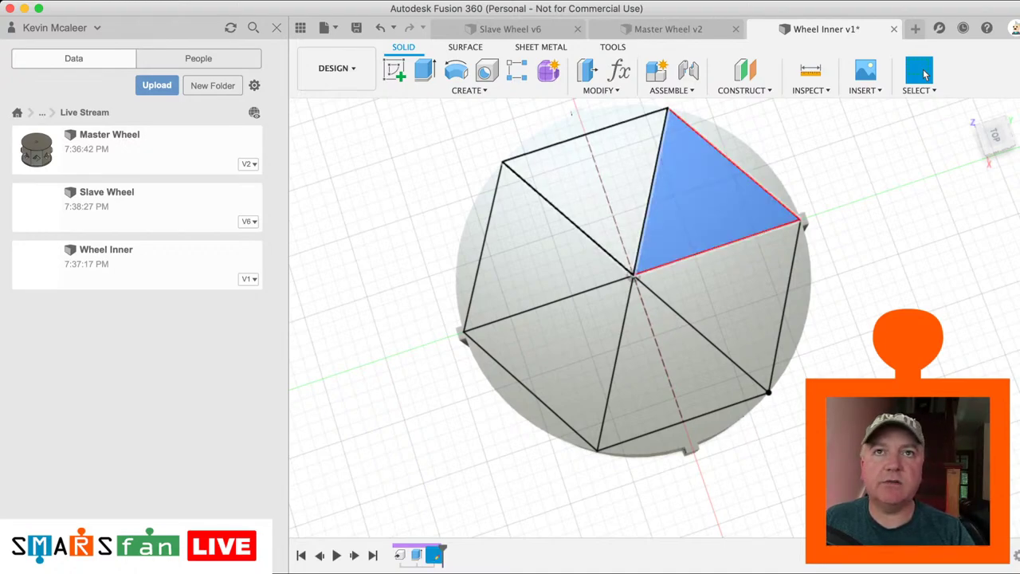
pyautogui.press('super+shift+z')
pyautogui.press('super+shift+z')
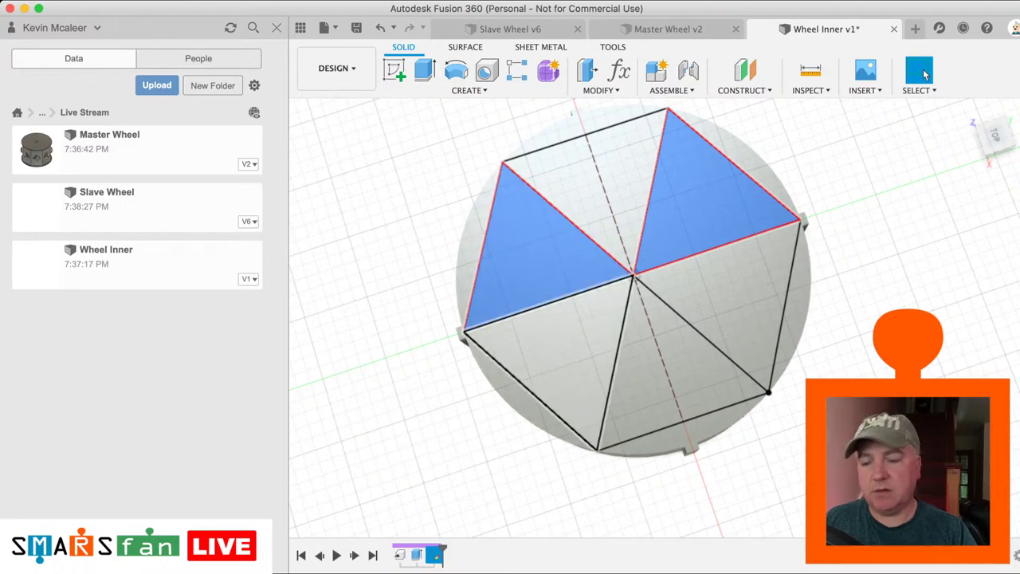
pyautogui.press('e')
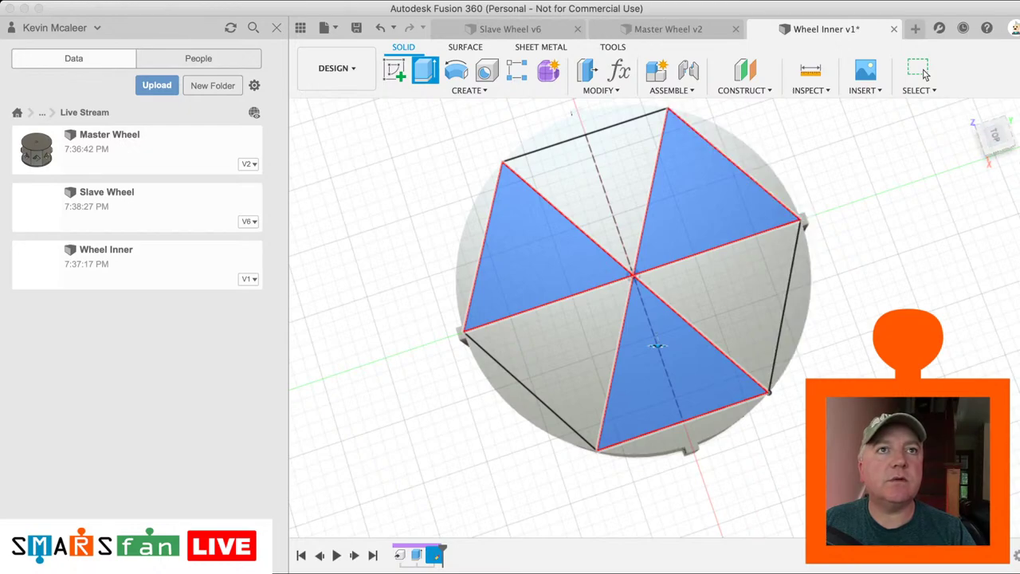
pyautogui.moveTo(996, 134); pyautogui.dragTo(985, 180)
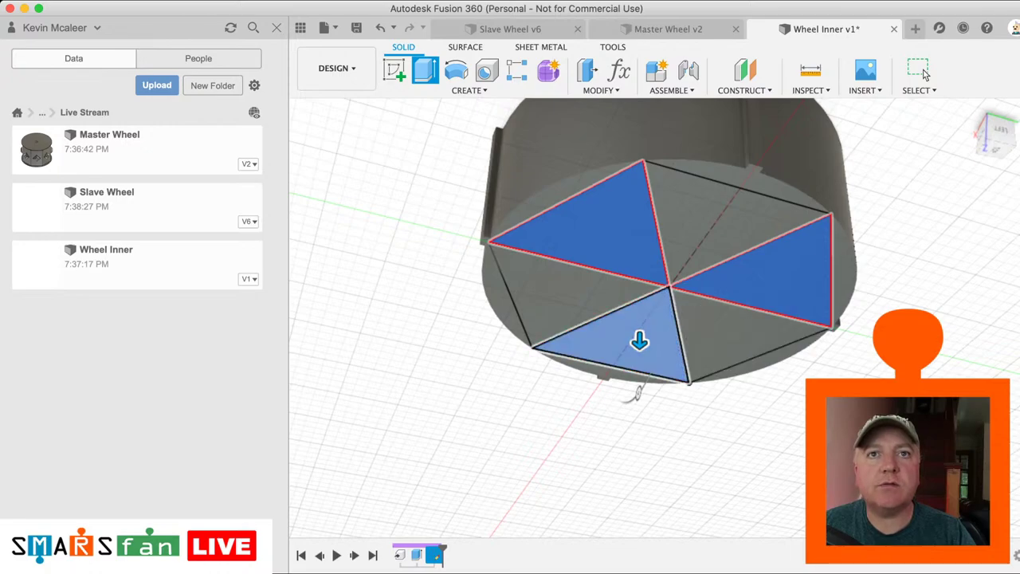
pyautogui.moveTo(640, 341); pyautogui.dragTo(641, 163)
pyautogui.click(924, 74)
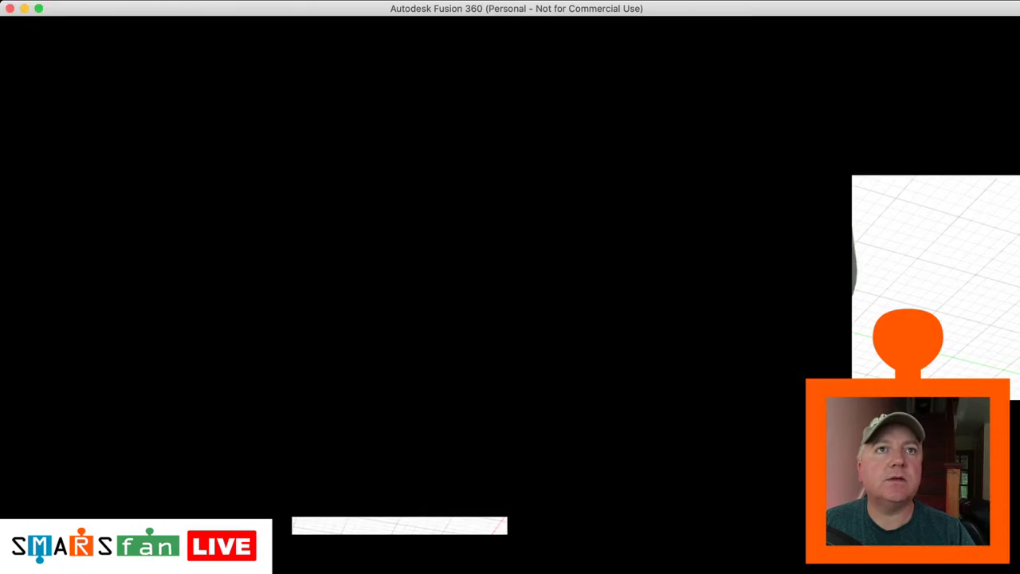
# Step: Start a sketch on a side wall of one of the triangular cuts, running from the disc's centre to its rim
pyautogui.moveTo(661, 317)
pyautogui.keyDown('shift'); pyautogui.mouseDown(button='middle')
pyautogui.moveTo(654, 227)
pyautogui.moveTo(669, 251)
pyautogui.moveTo(713, 247)
pyautogui.moveTo(790, 289)
pyautogui.moveTo(808, 281)
pyautogui.moveTo(806, 271)
pyautogui.mouseUp(button='middle'); pyautogui.keyUp('shift')
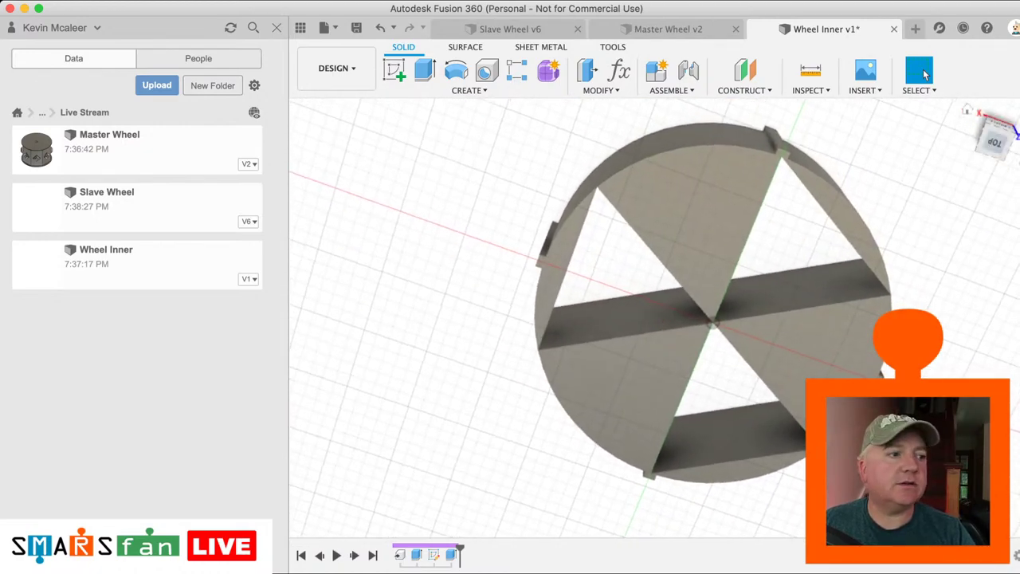
pyautogui.moveTo(662, 318)
pyautogui.keyDown('shift'); pyautogui.mouseDown(button='middle')
pyautogui.moveTo(594, 301)
pyautogui.moveTo(588, 358)
pyautogui.moveTo(561, 378)
pyautogui.moveTo(526, 350)
pyautogui.moveTo(550, 356)
pyautogui.mouseUp(button='middle'); pyautogui.keyUp('shift')
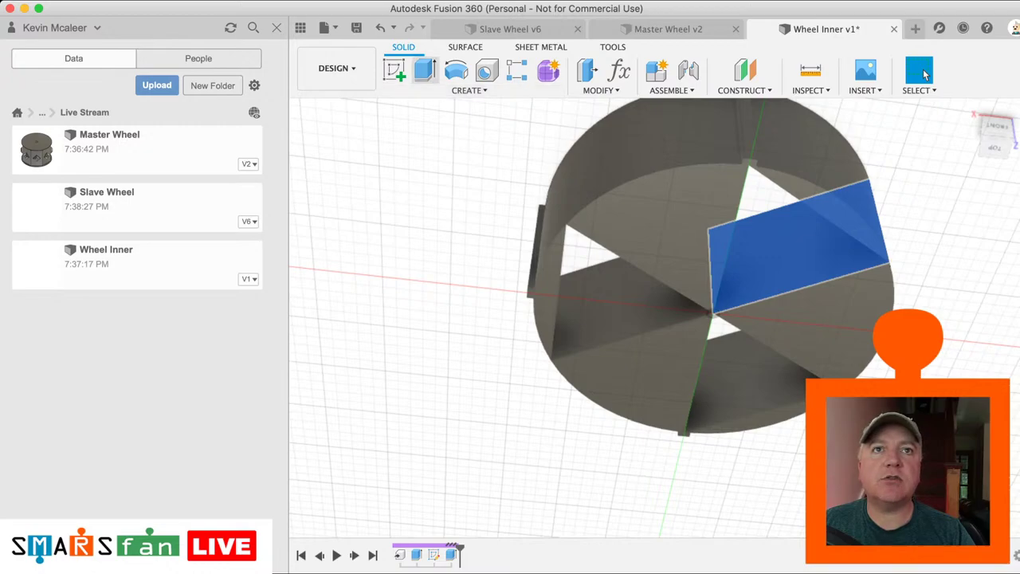
pyautogui.click(394, 71)
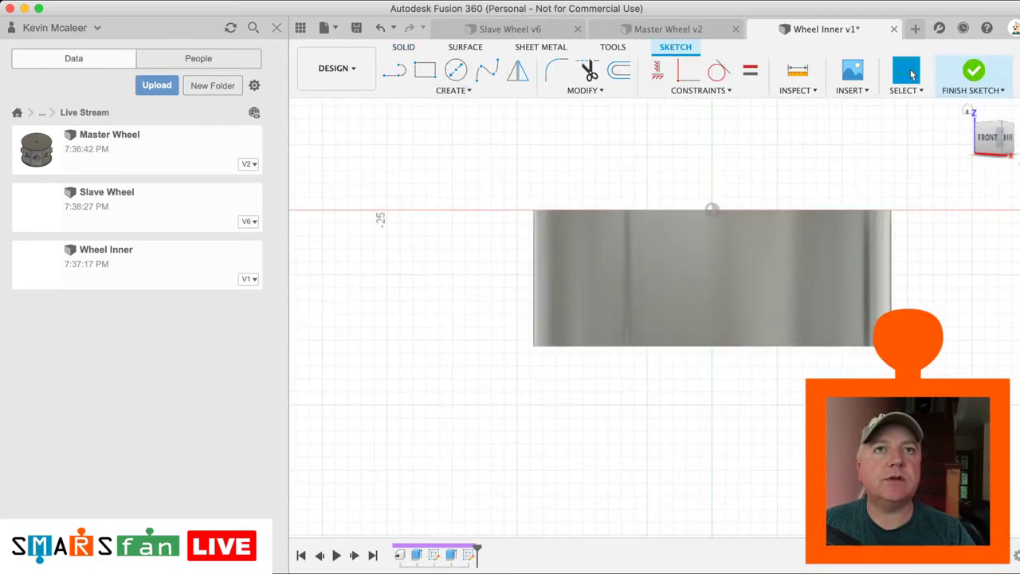
pyautogui.moveTo(715, 278)
pyautogui.mouseDown(button='middle')
pyautogui.moveTo(592, 265)
pyautogui.moveTo(627, 279)
pyautogui.mouseUp(button='middle')
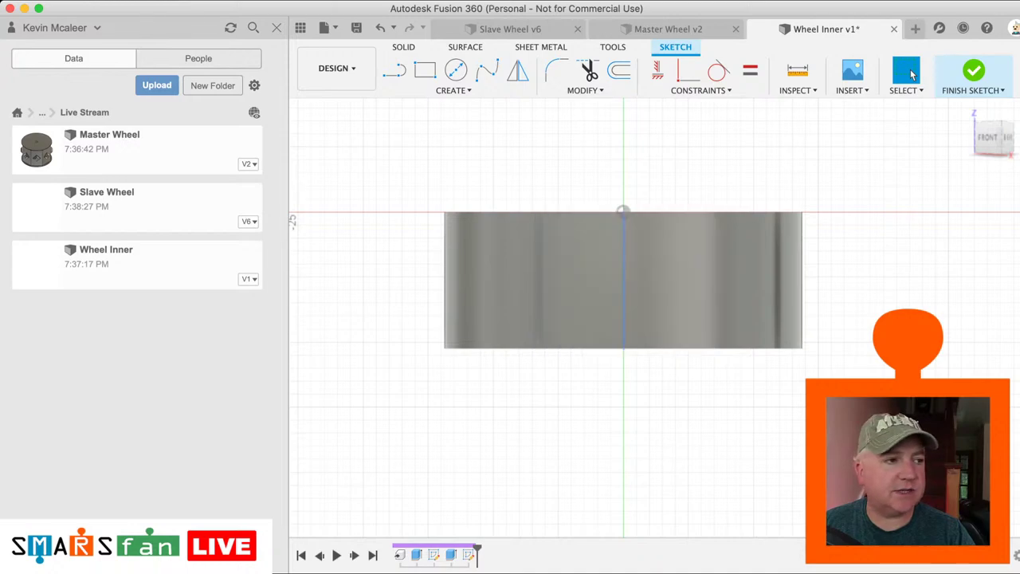
pyautogui.moveTo(623, 279); pyautogui.dragTo(678, 295, button='middle')
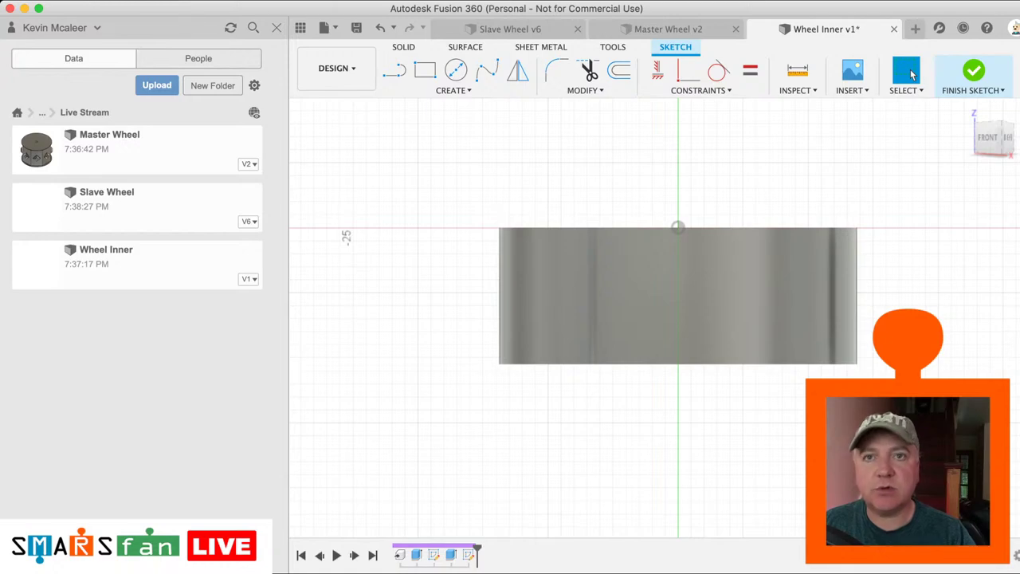
# Step: Sketch a closed four-sided profile from the origin: short vertical side, horizontal lower edge, slope rising outward past the rim, and a horizontal top edge
pyautogui.press('l')
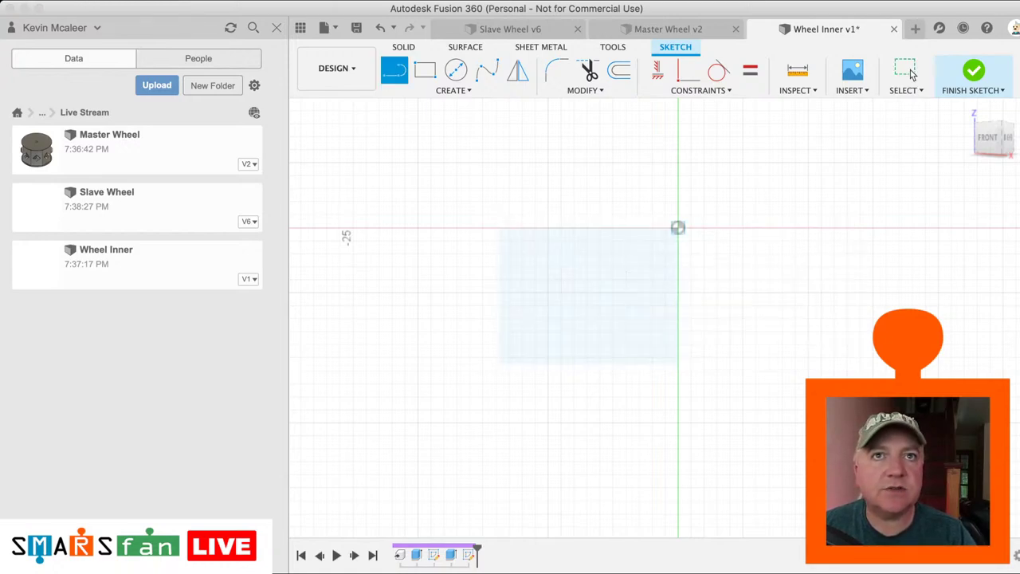
pyautogui.click(678, 228)
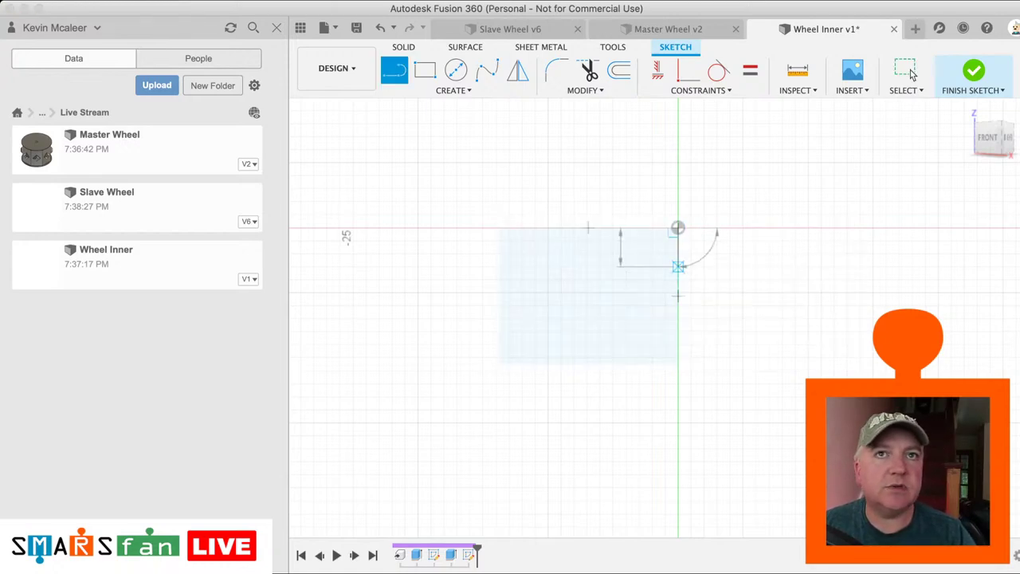
pyautogui.click(677, 266)
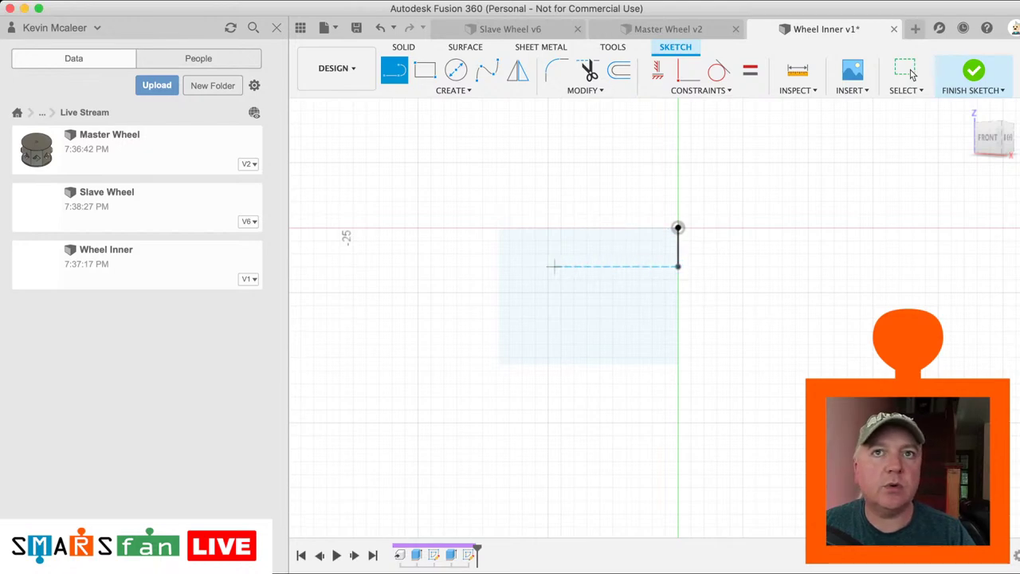
pyautogui.click(508, 267)
pyautogui.hscroll(-5, 509, 267)
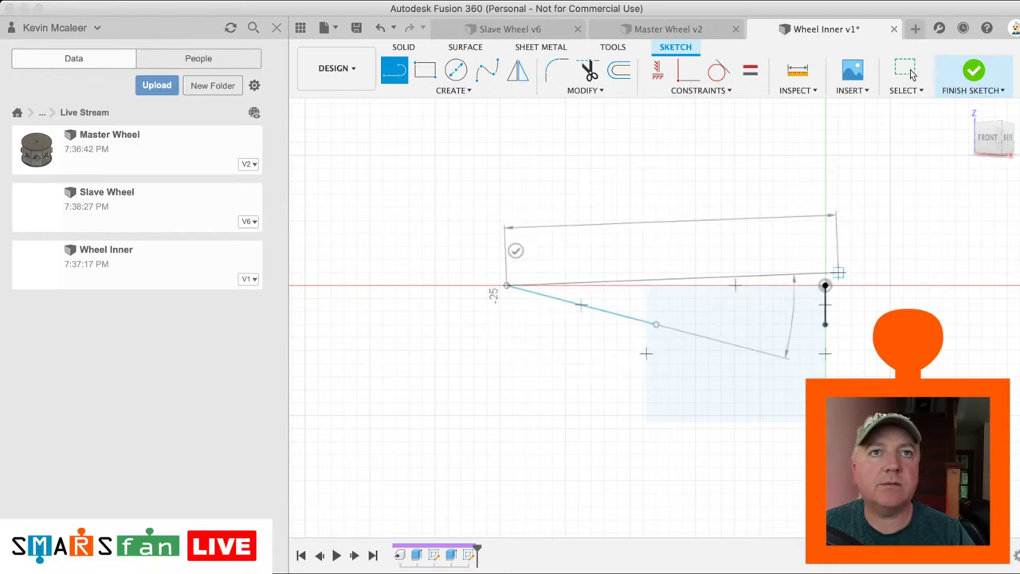
pyautogui.click(825, 285)
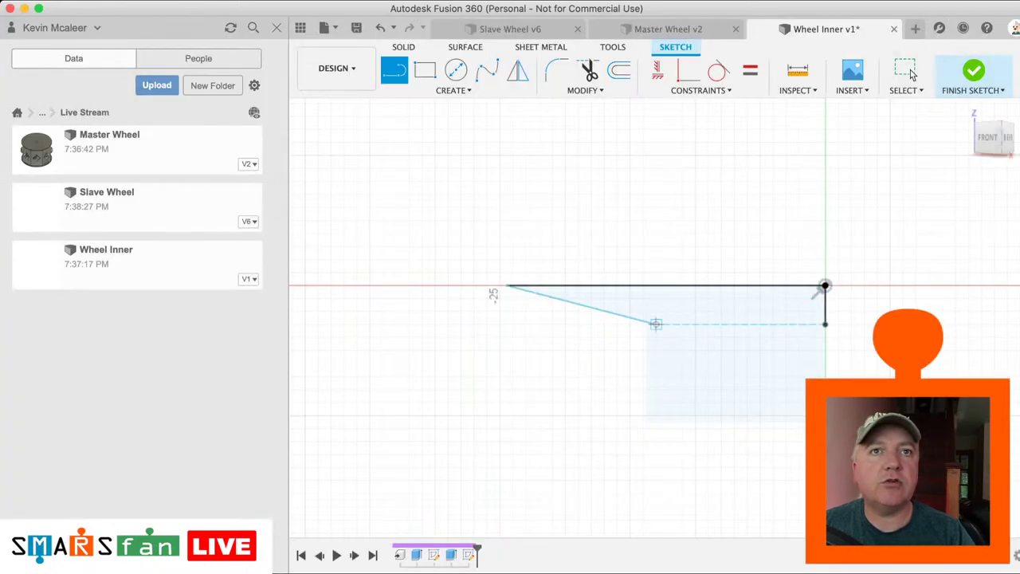
pyautogui.click(656, 324)
pyautogui.click(824, 324)
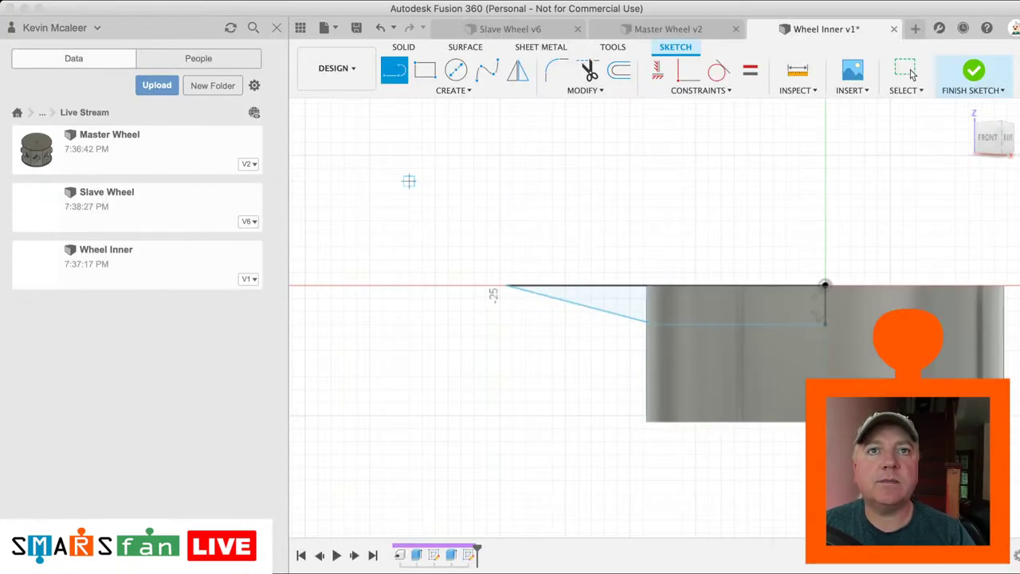
pyautogui.moveTo(448, 271); pyautogui.dragTo(309, 266, button='middle')
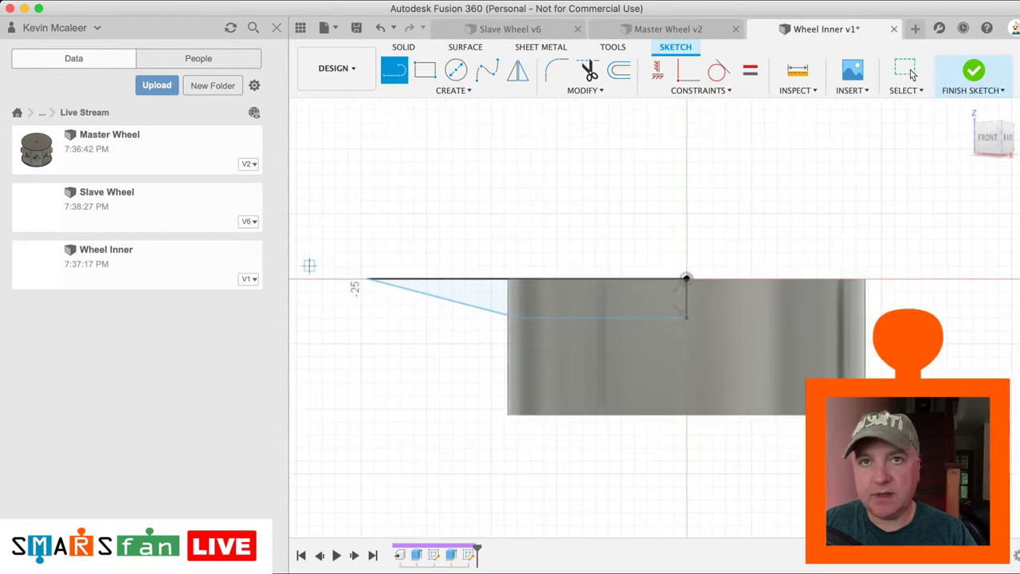
pyautogui.press('Escape')
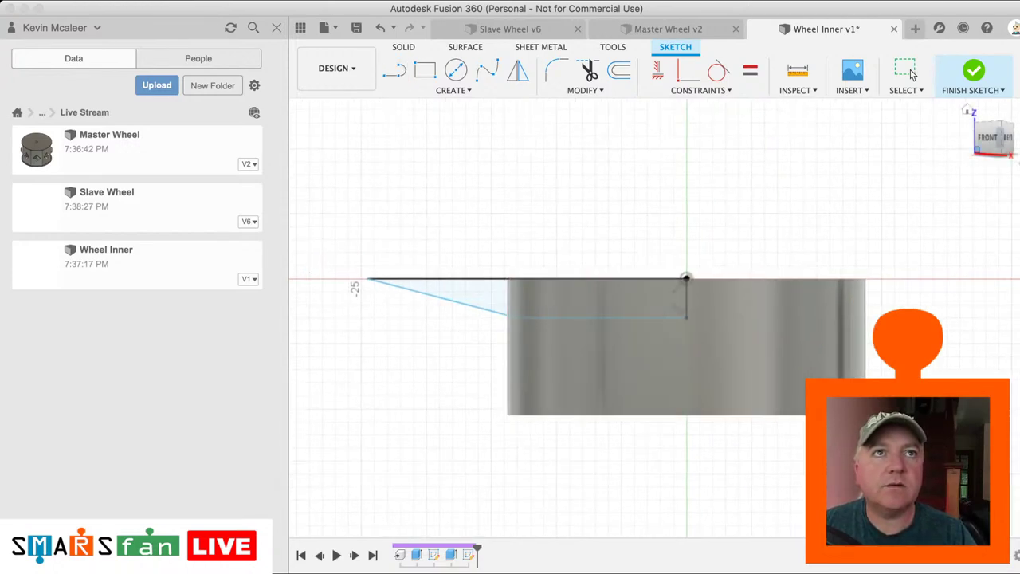
pyautogui.moveTo(999, 137)
pyautogui.mouseDown()
pyautogui.moveTo(997, 163)
pyautogui.moveTo(999, 135)
pyautogui.mouseUp()
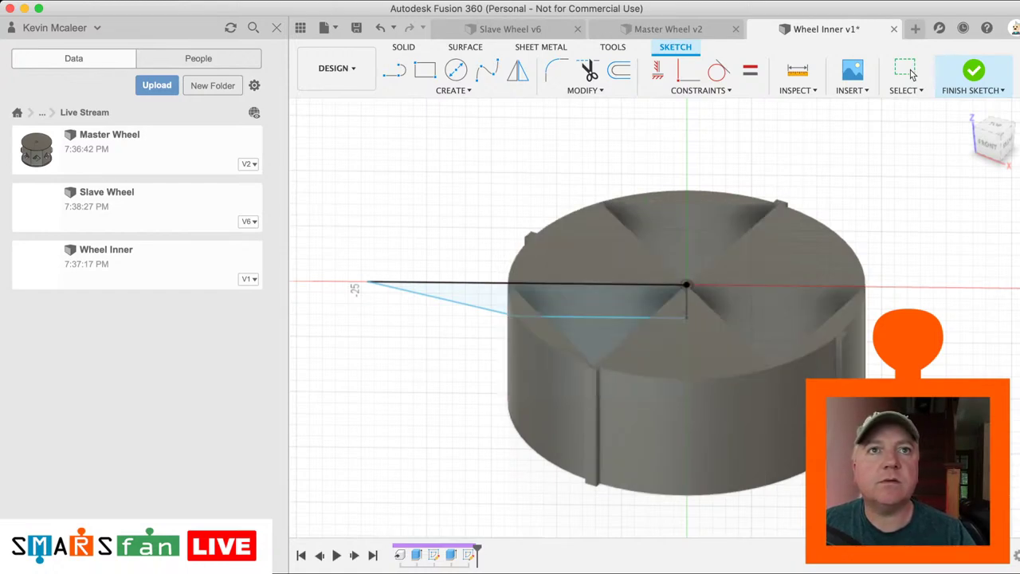
# Step: Finish the side profile sketch and reopen the hexagon sketch on the disc's top face for editing
pyautogui.click(912, 74)
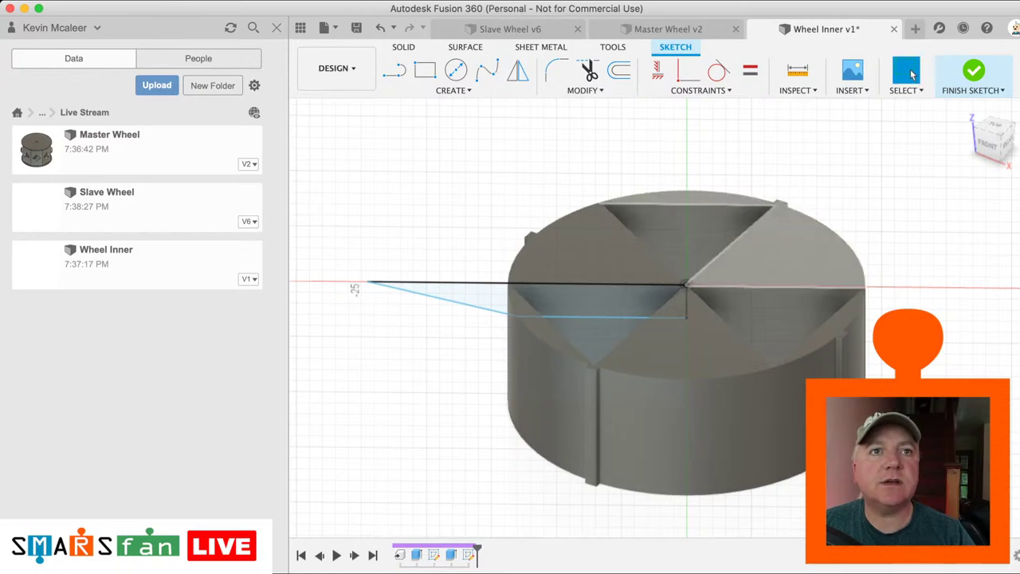
pyautogui.click(973, 73)
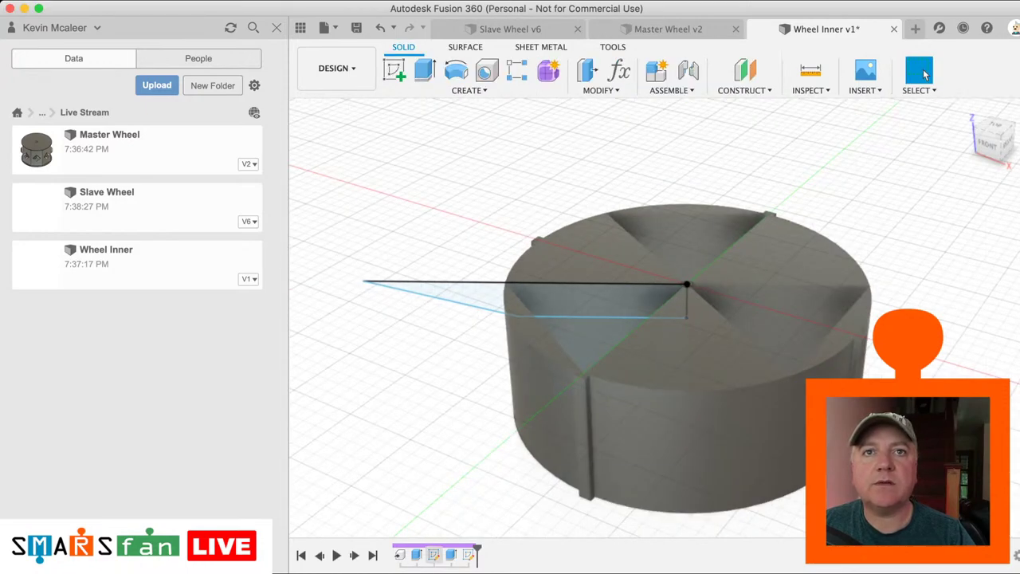
pyautogui.click(434, 555)
pyautogui.click(433, 555)
pyautogui.doubleClick(434, 554)
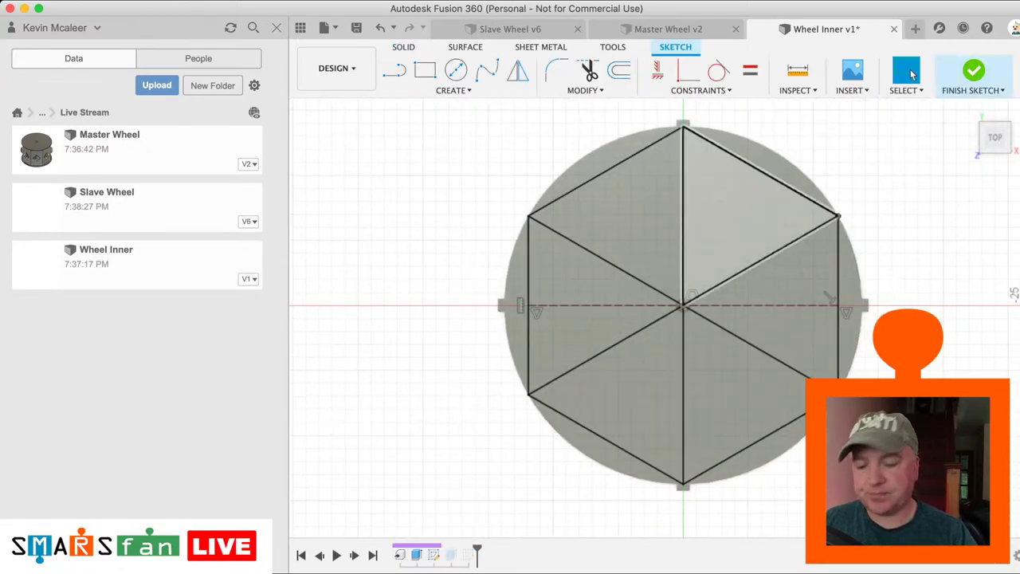
pyautogui.press('c')
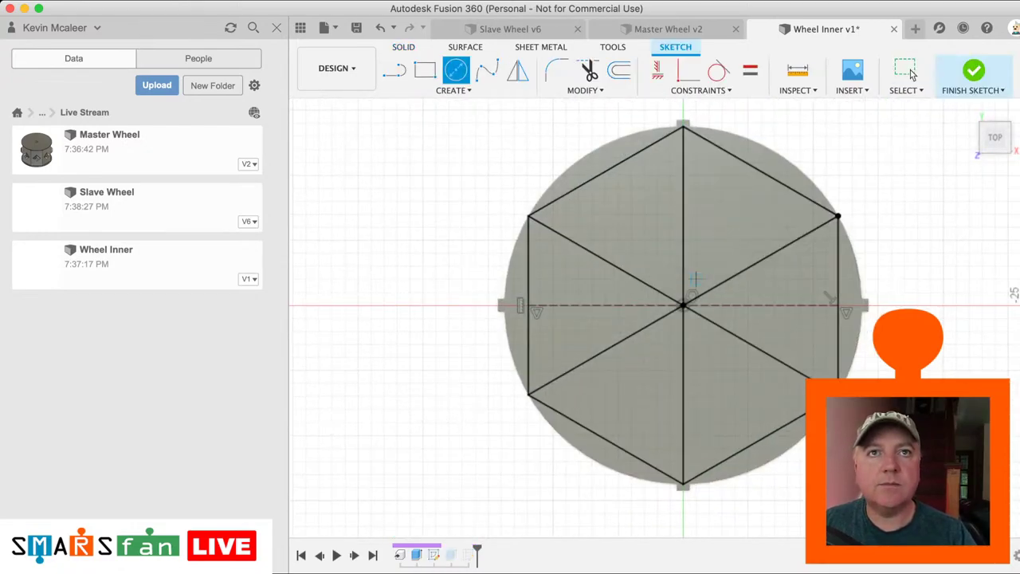
pyautogui.click(683, 305)
pyautogui.click(795, 192)
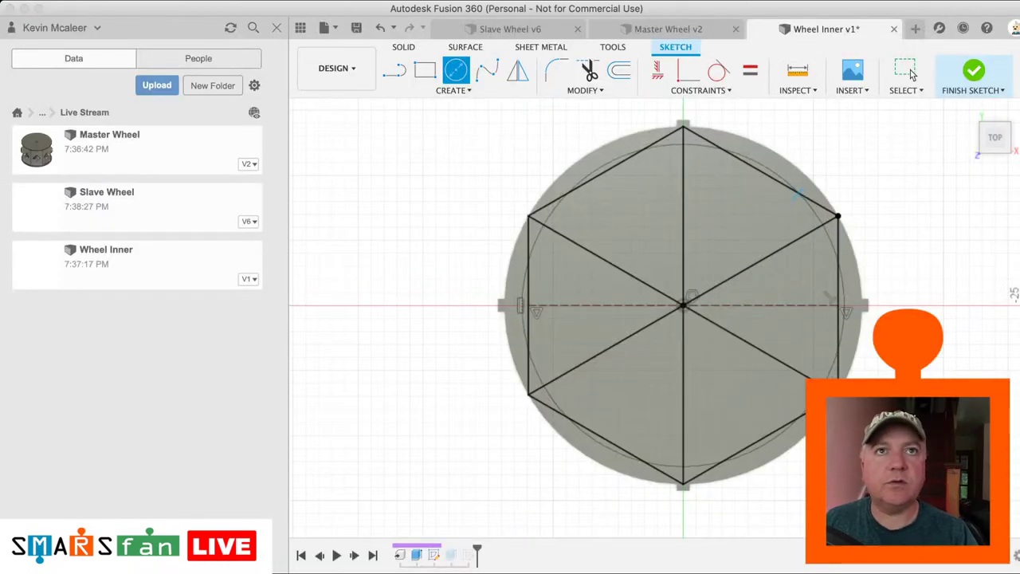
pyautogui.press('Escape')
# Step: Offset the disc's outer rim arc 1 mm inward in the hexagon sketch
pyautogui.click(788, 161)
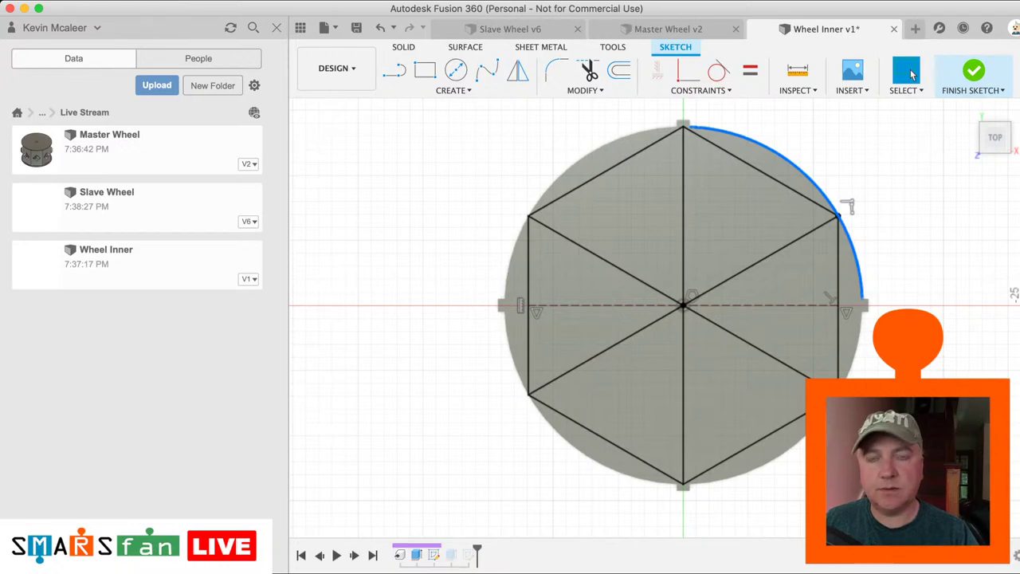
pyautogui.press('o')
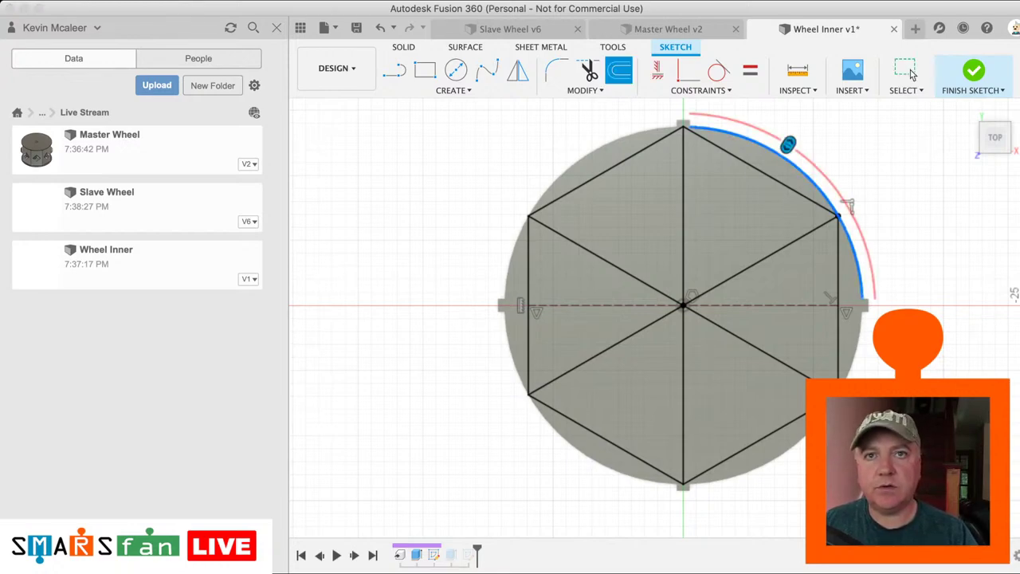
pyautogui.write('-')
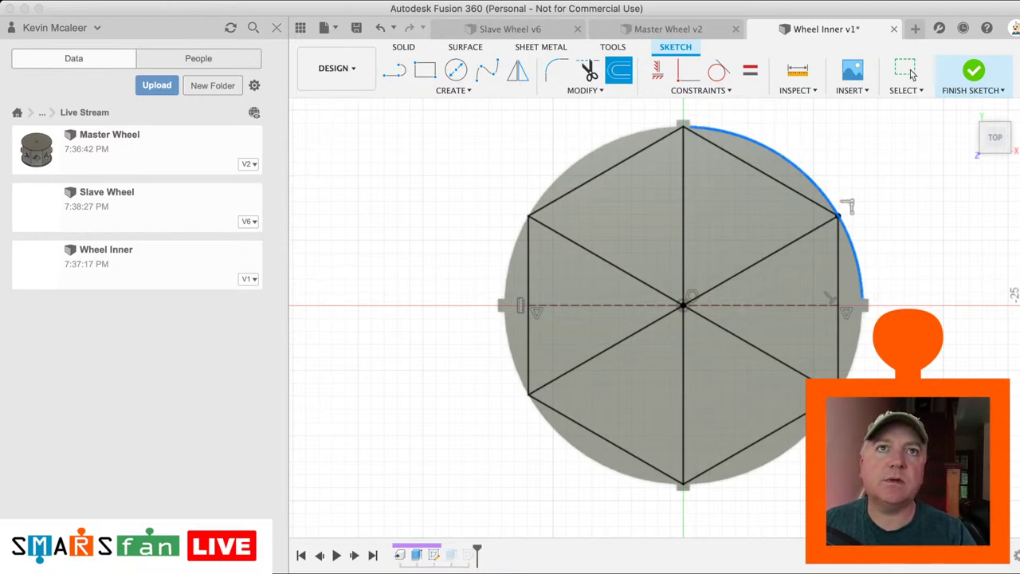
pyautogui.write('o')
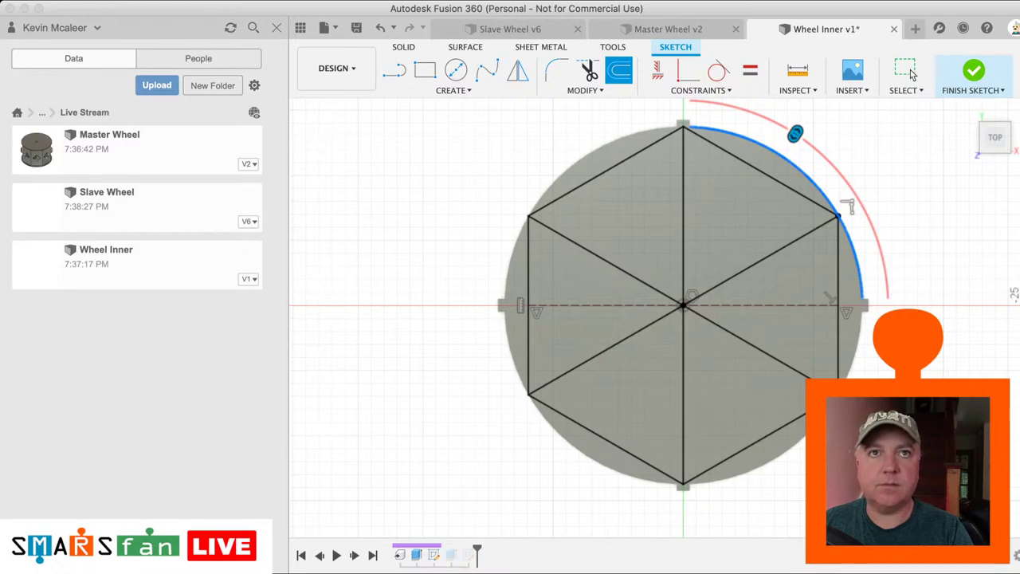
pyautogui.write('-')
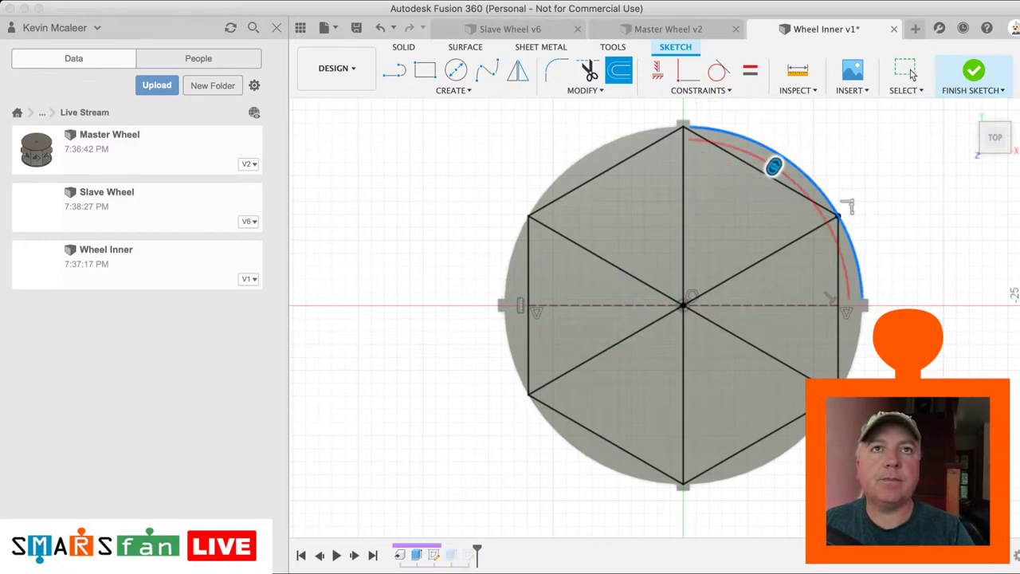
pyautogui.press('Return')
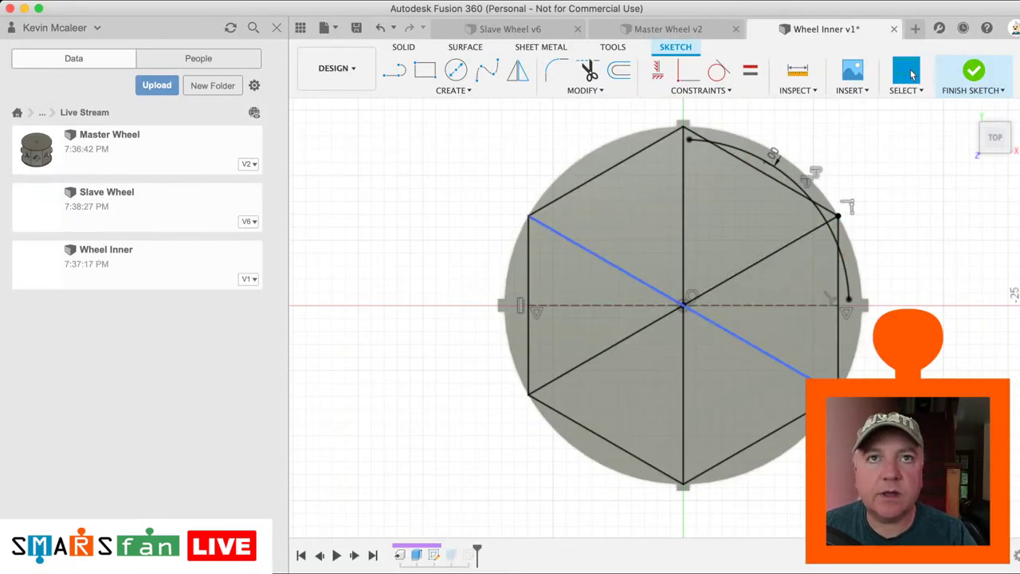
# Step: Draw a full circle from the disc's centre out to the offset arc and finish the sketch
pyautogui.press('c')
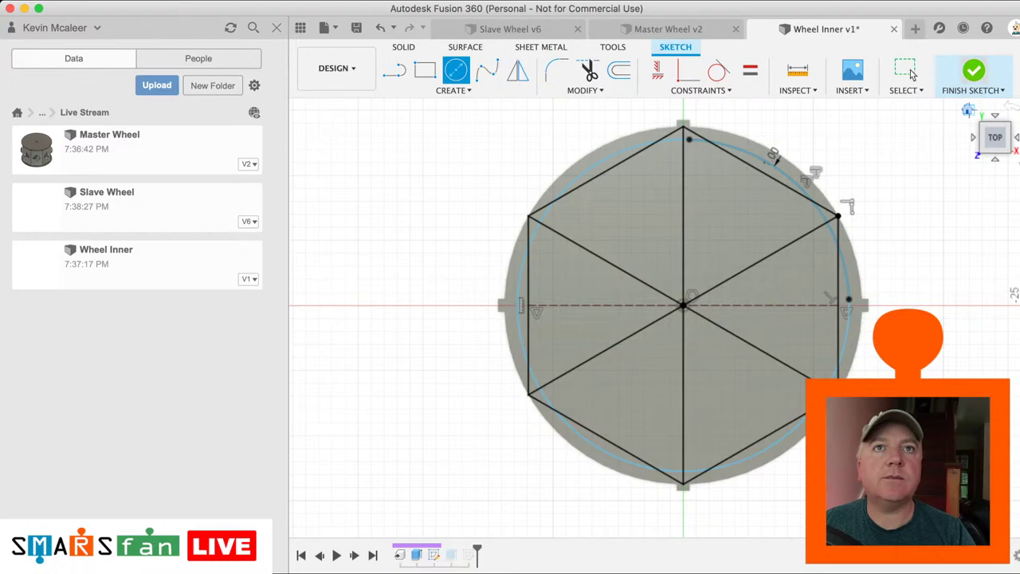
pyautogui.click(973, 70)
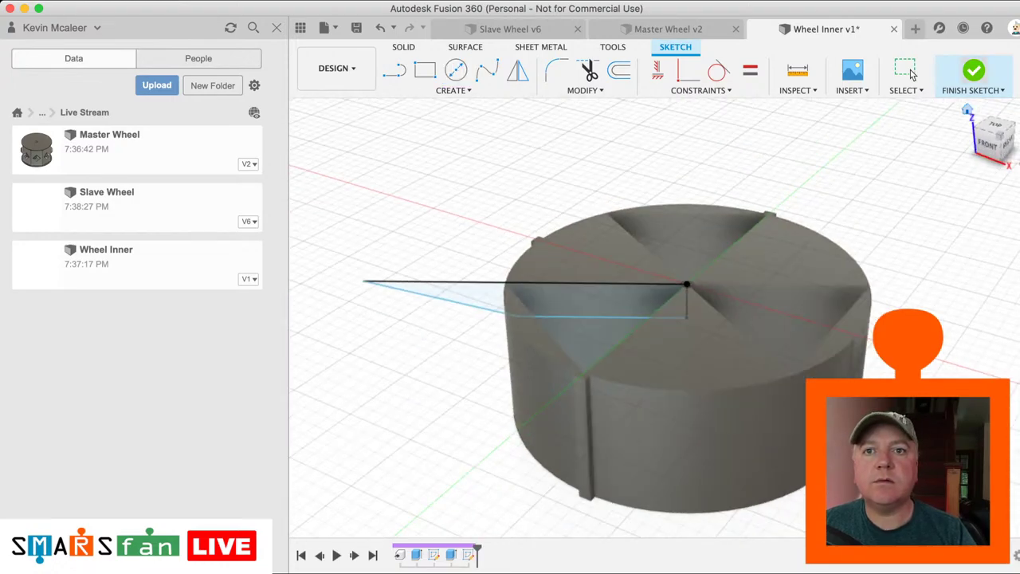
pyautogui.click(974, 72)
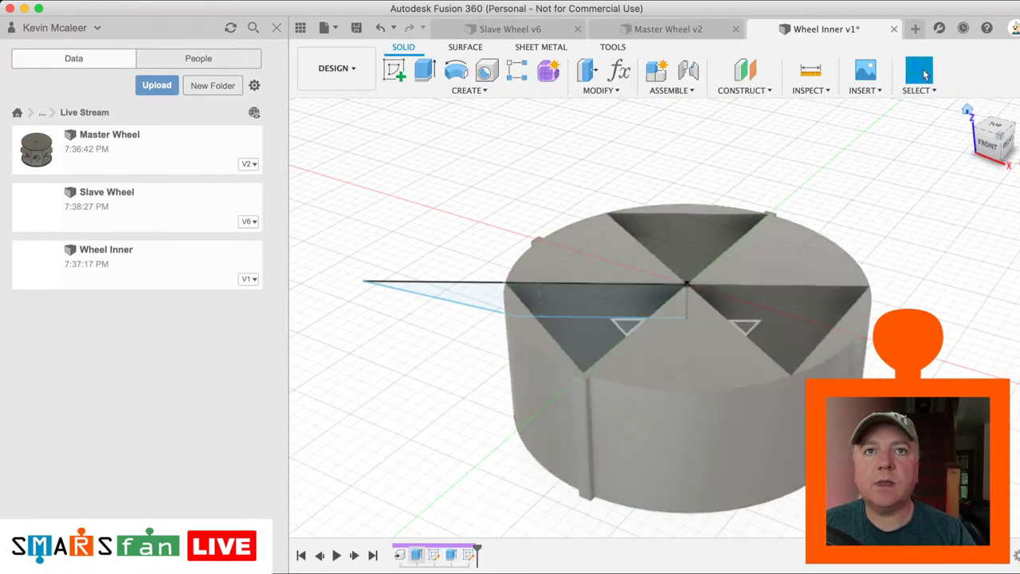
pyautogui.click(417, 555)
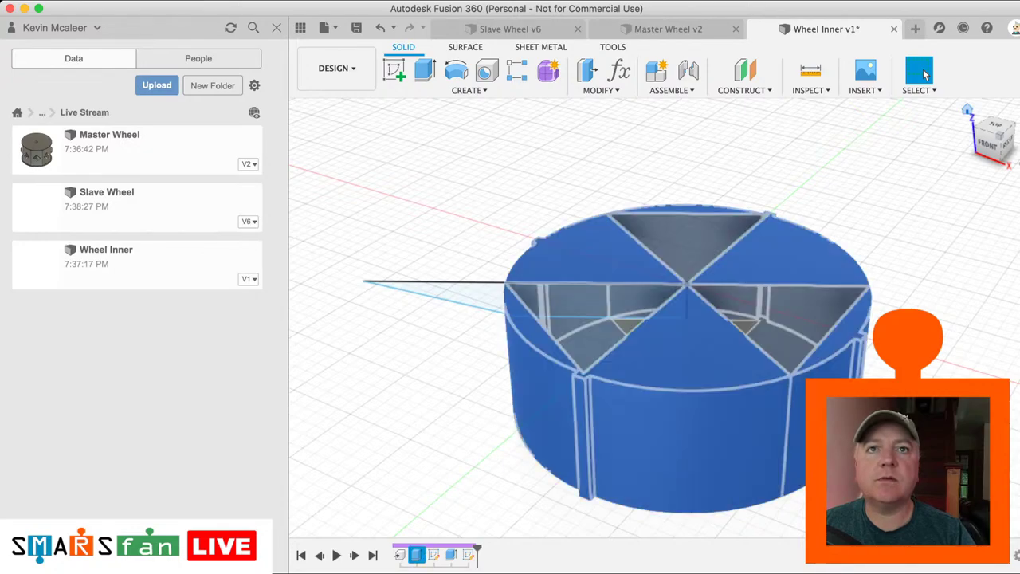
pyautogui.doubleClick(417, 554)
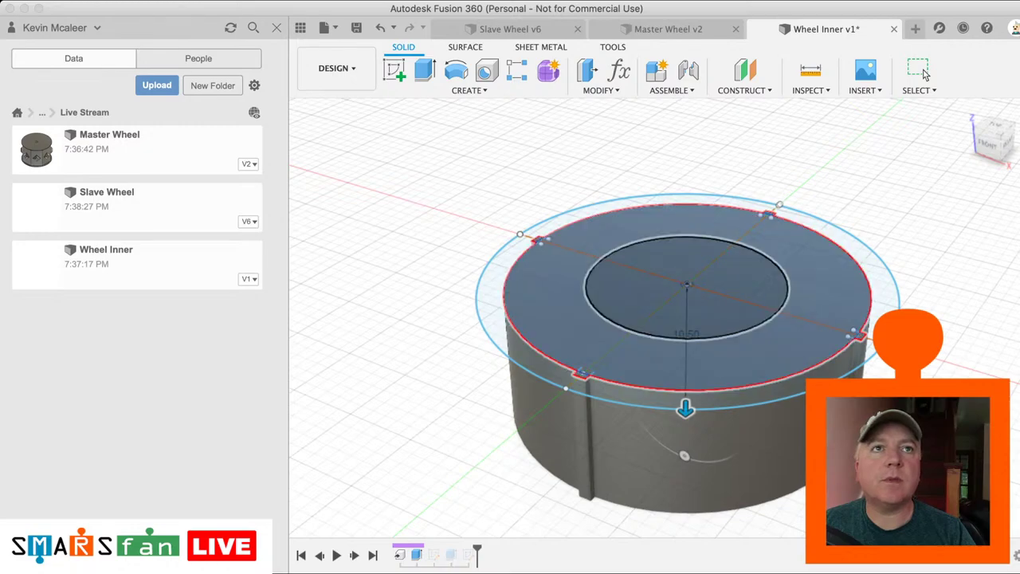
pyautogui.click(996, 121)
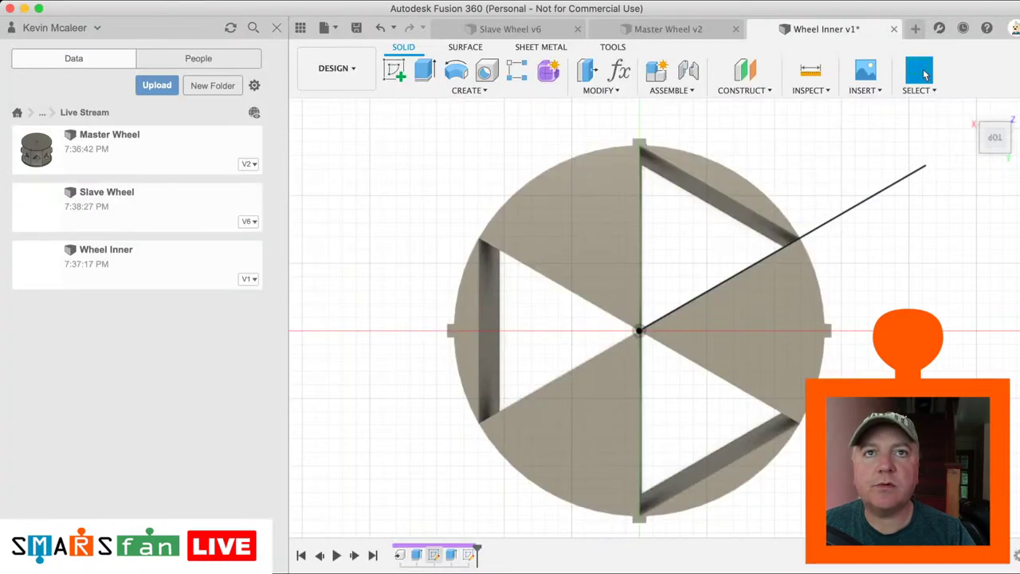
# Step: Open the triangular cut's extrusion for editing to review its selected profiles against the new circle
pyautogui.click(451, 554)
pyautogui.click(451, 554)
pyautogui.click(451, 554)
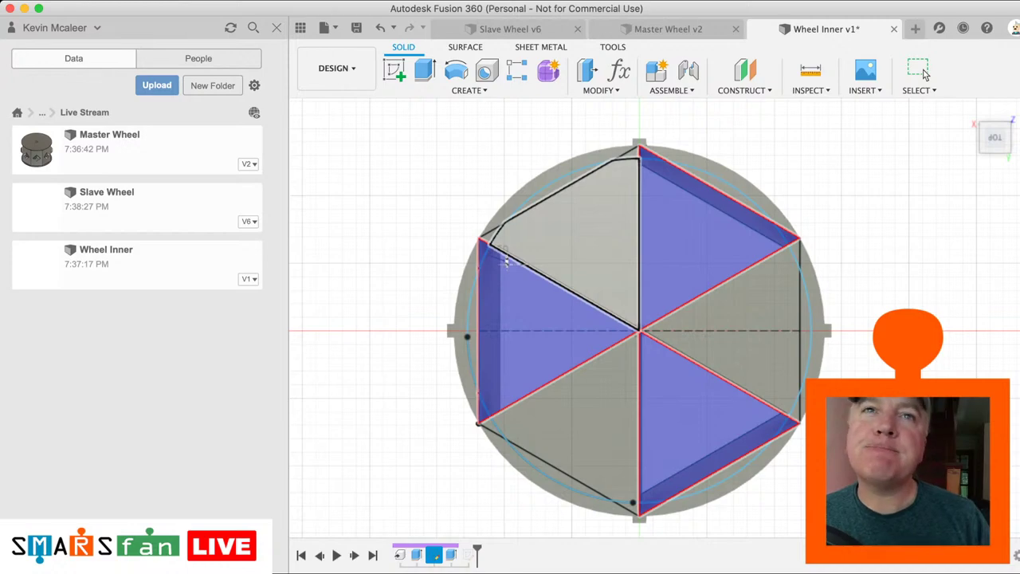
# Step: Undo the side profile sketch, the triangular cuts and the hexagon sketch, going back to the plain solid disc
pyautogui.press('super+z')
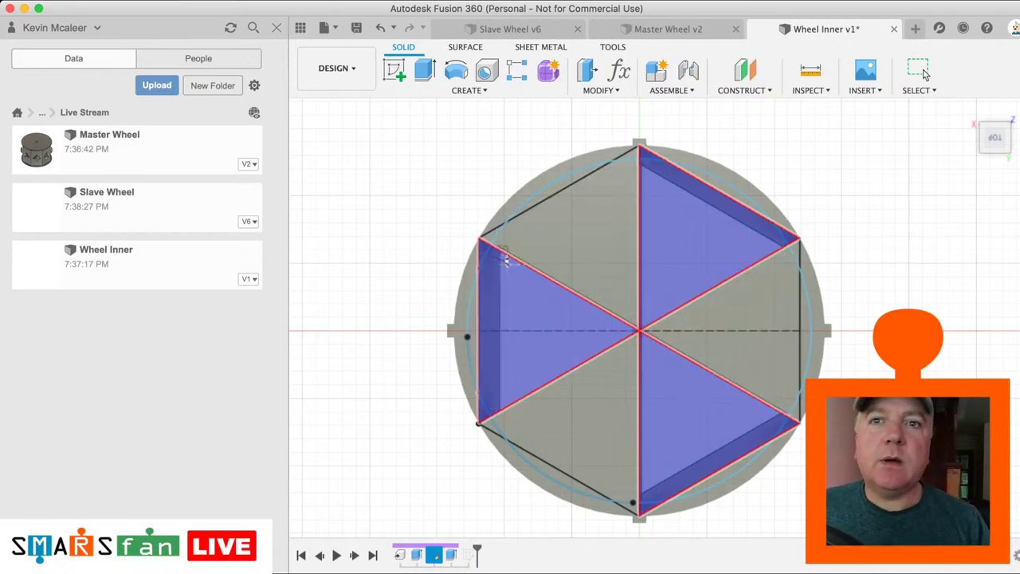
pyautogui.press('super+shift+z')
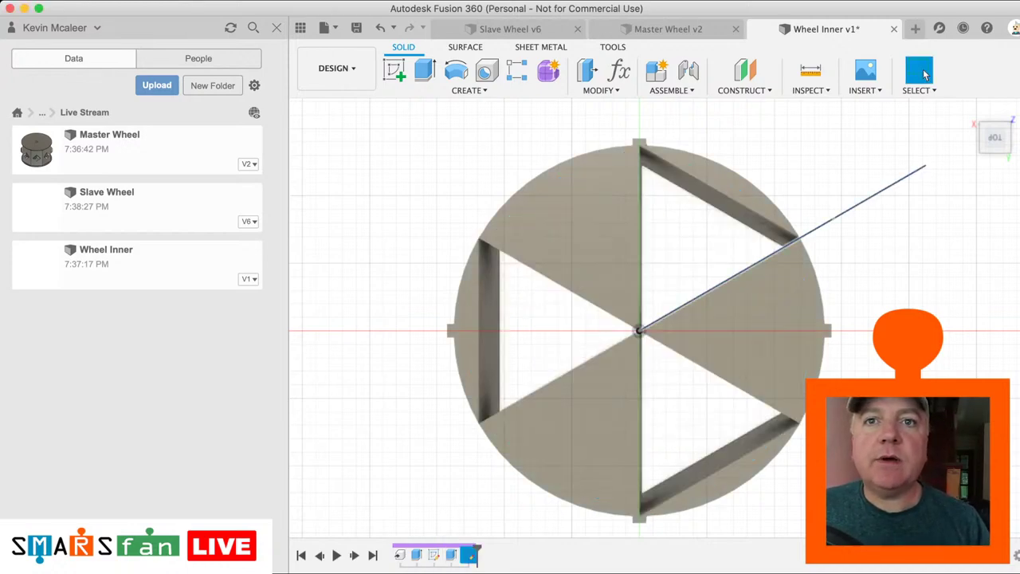
pyautogui.press('super+z')
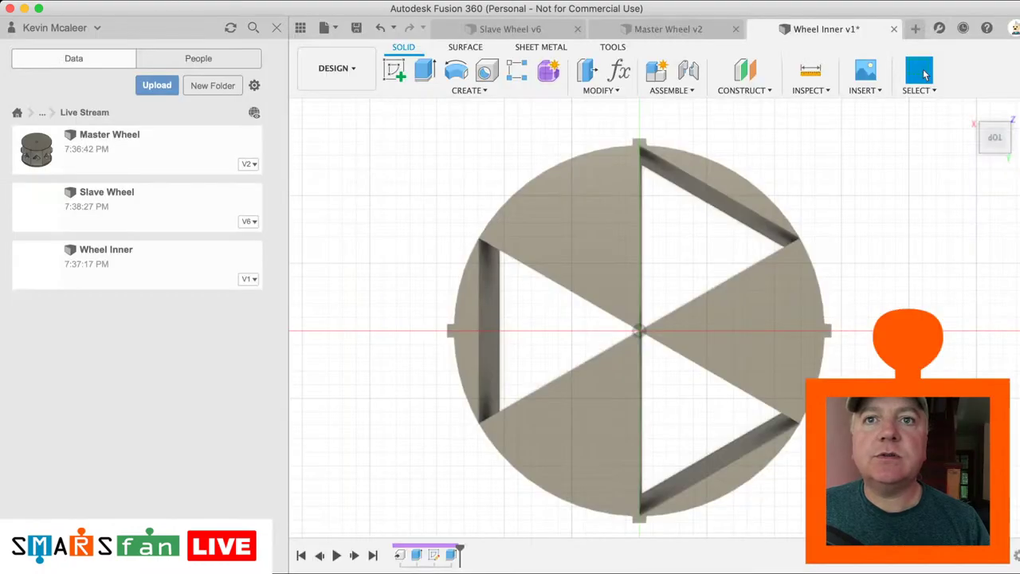
pyautogui.press('super+z')
pyautogui.press('super+shift+z')
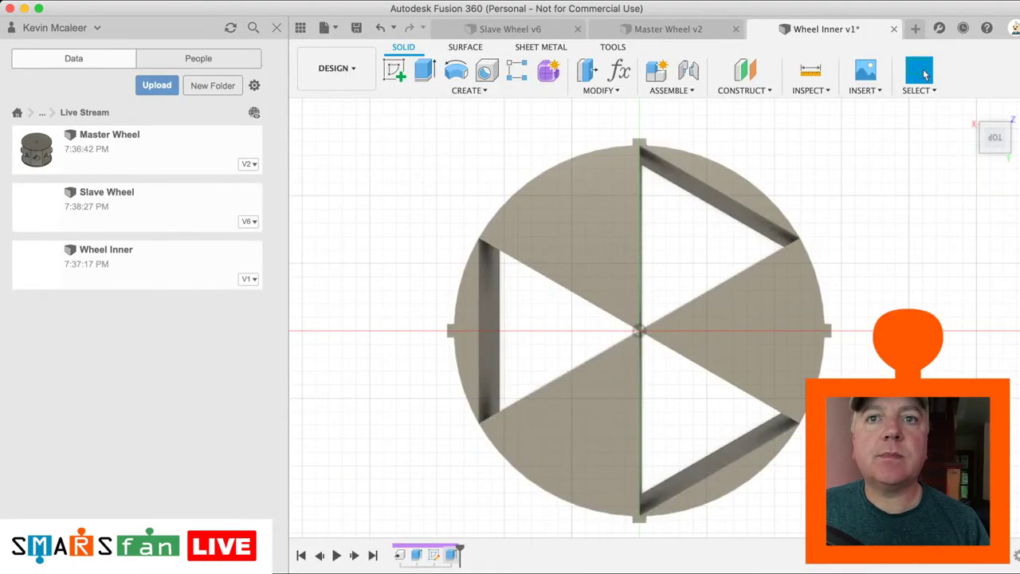
pyautogui.press('super+z')
pyautogui.press('super+z')
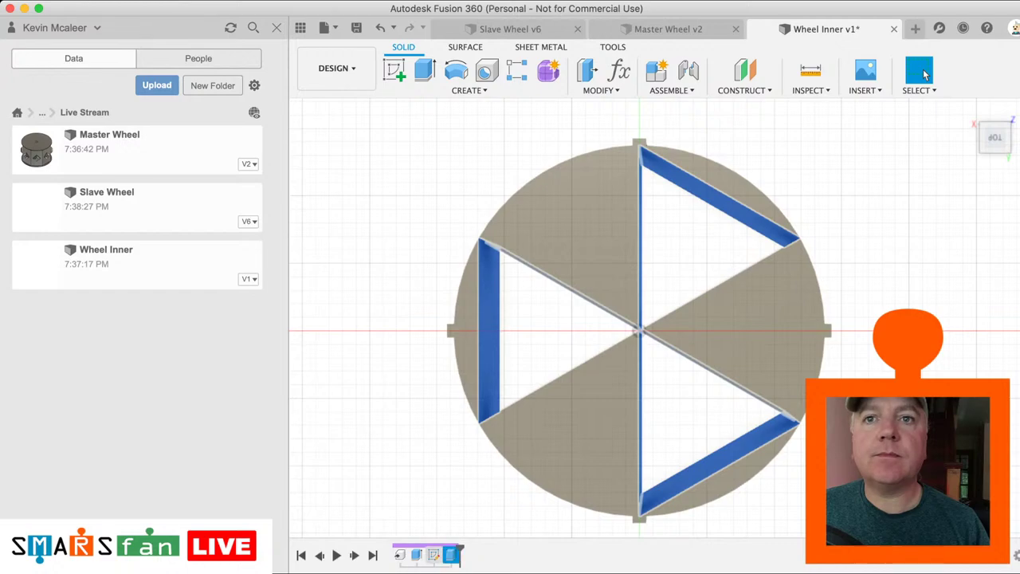
pyautogui.press('super+shift+z')
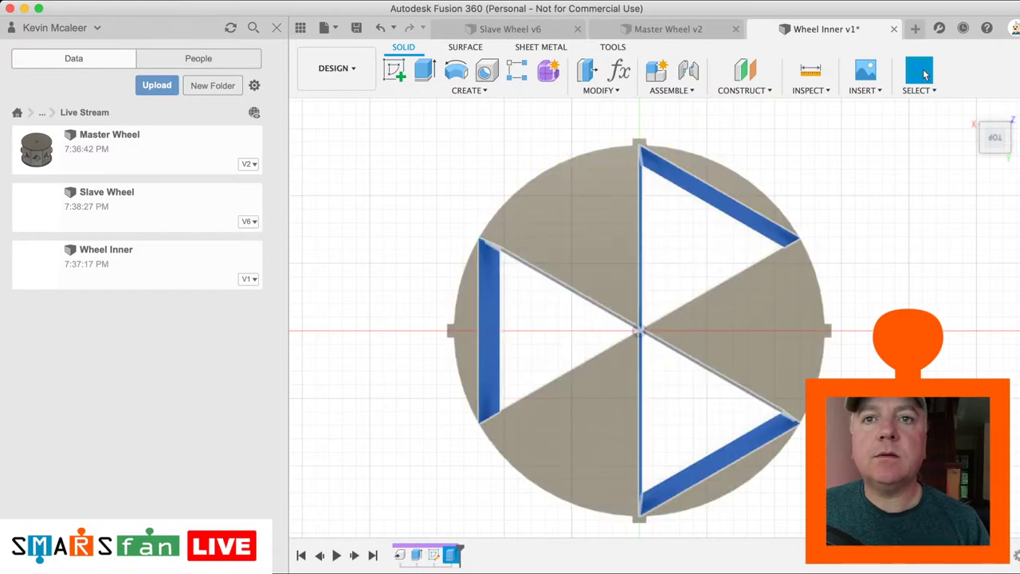
pyautogui.press('super+z')
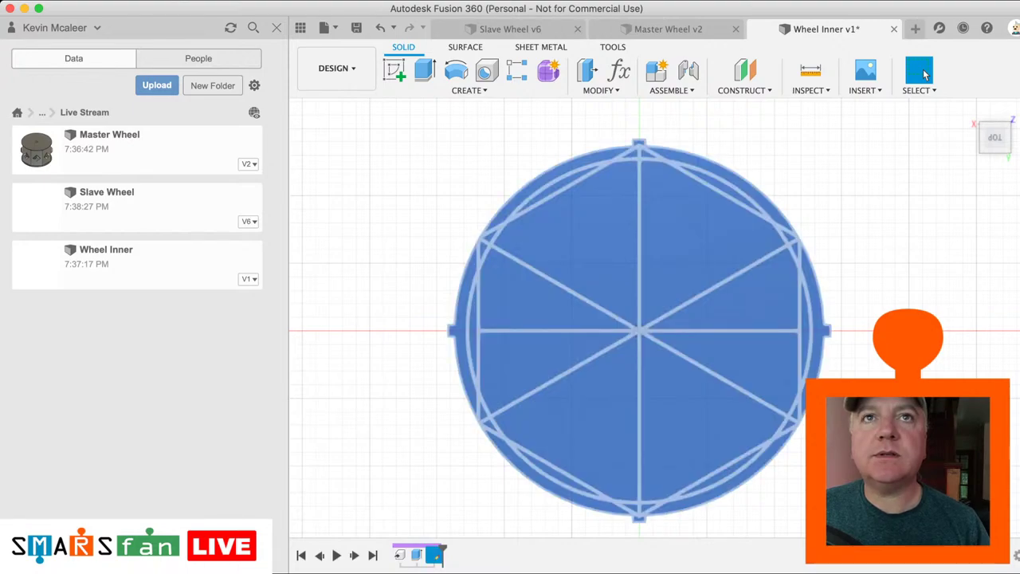
pyautogui.press('super+z')
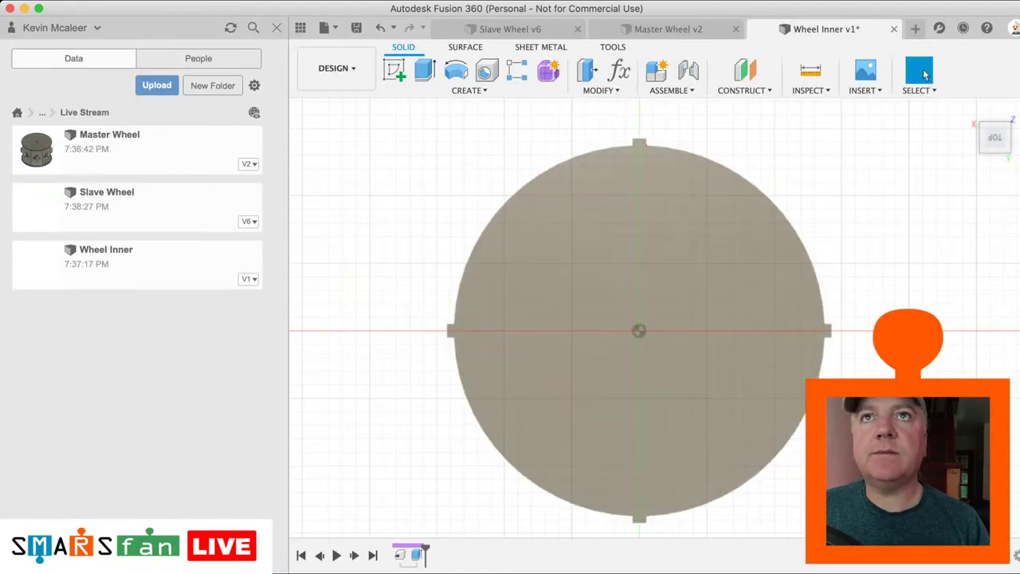
# Step: In a new sketch on the disc's top face, draw a circle matching the outer rim and offset it 1 mm inward
pyautogui.press('super+shift+z')
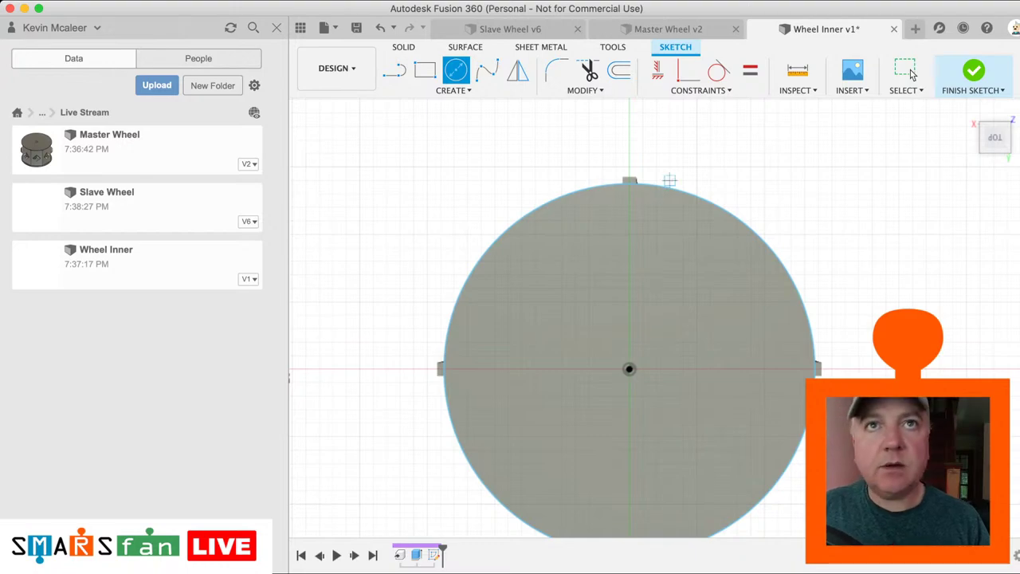
pyautogui.press('o')
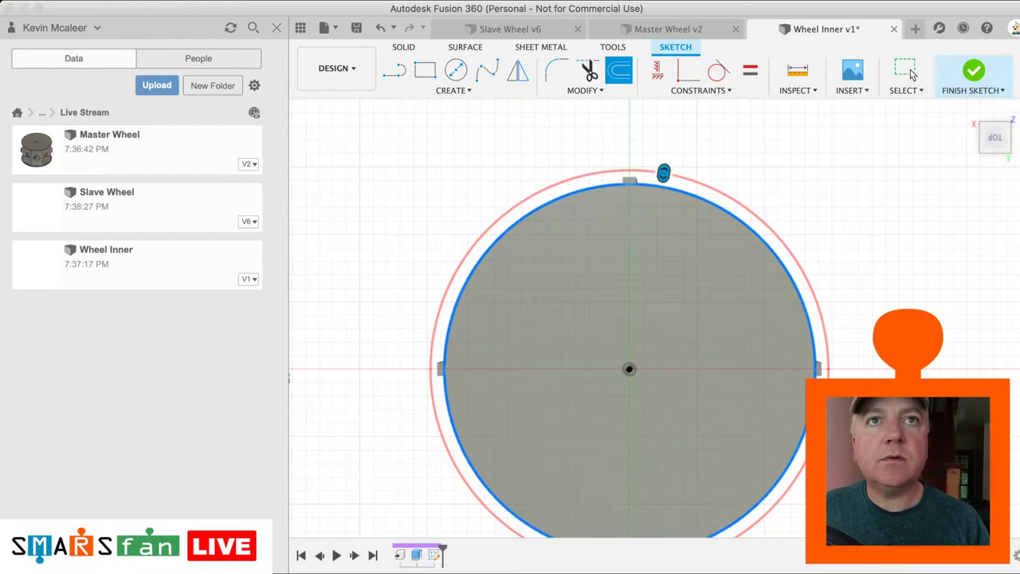
pyautogui.write('-')
pyautogui.press('Return')
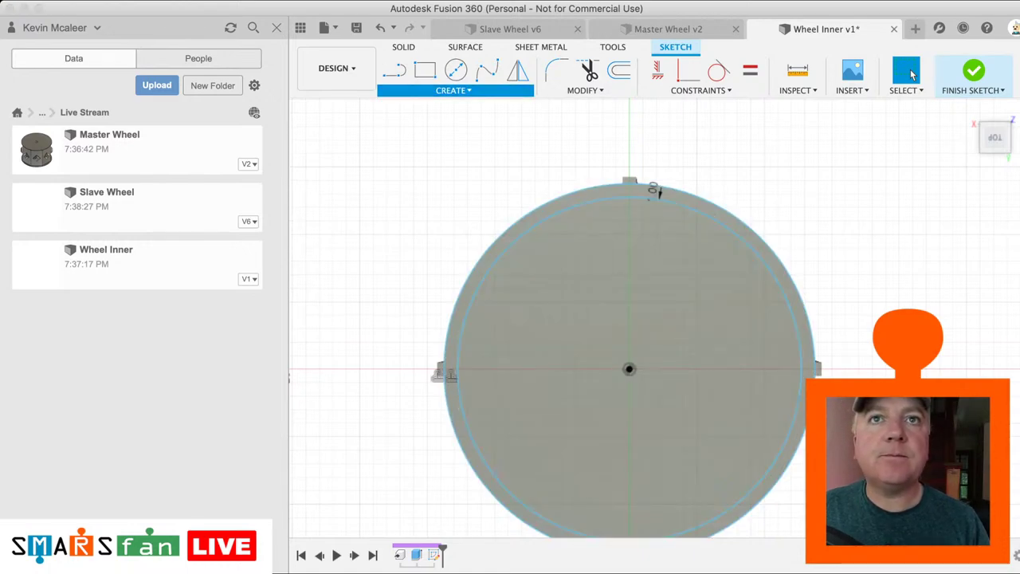
# Step: Draw a hexagon centred on the disc with its corners on the inner offset circle, and join opposite corners with three lines
pyautogui.click(628, 369)
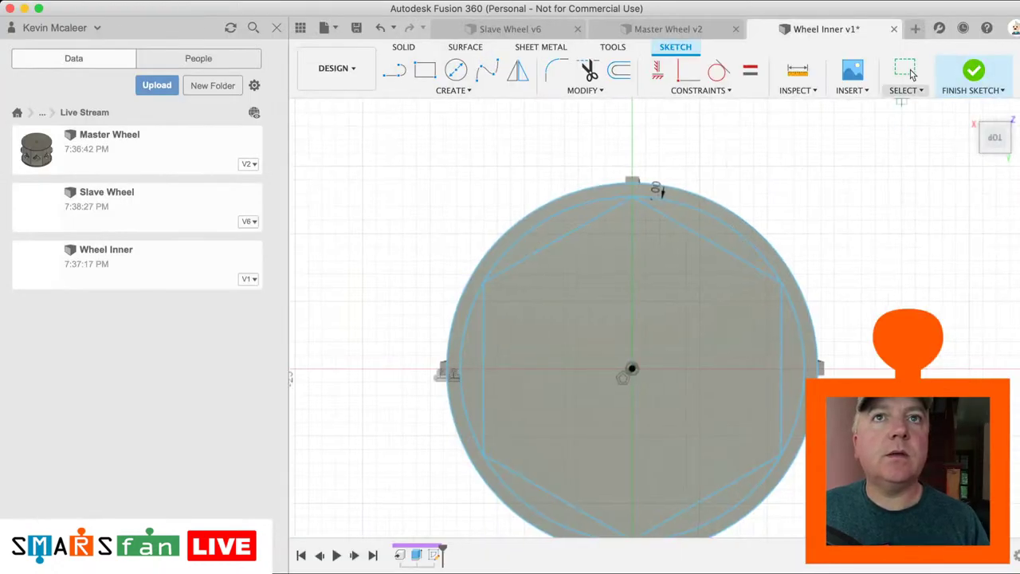
pyautogui.press('l')
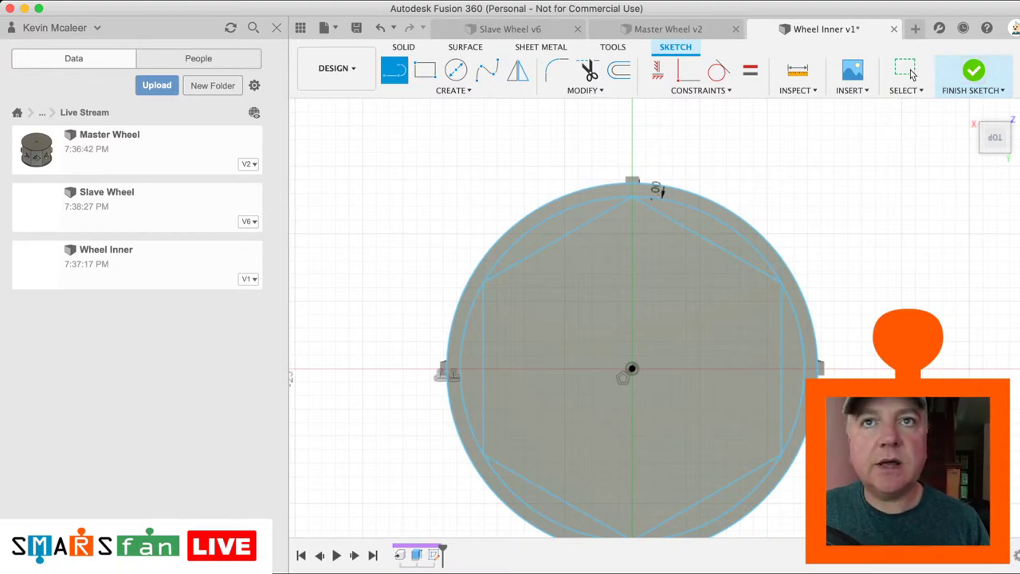
pyautogui.click(481, 283)
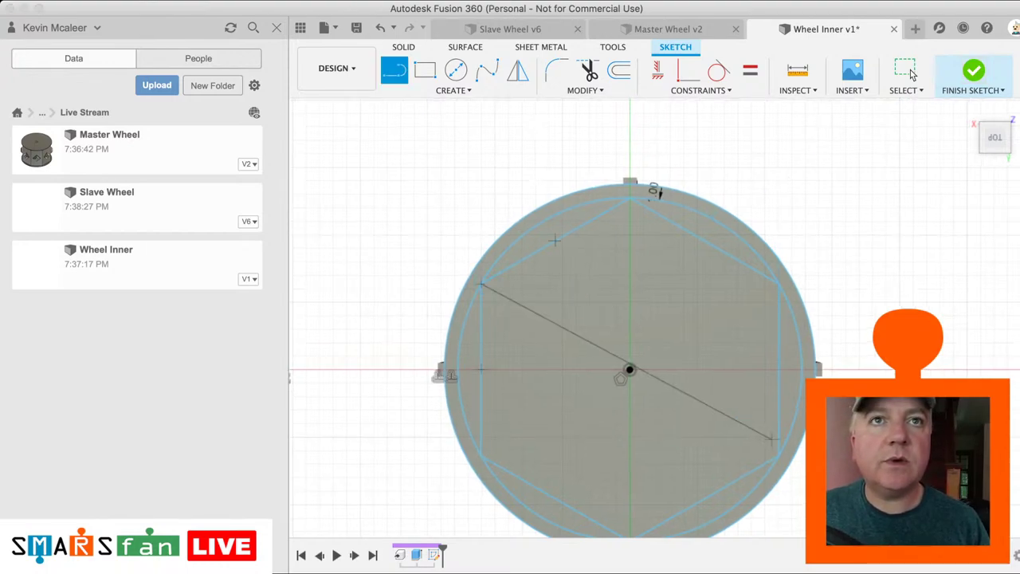
pyautogui.click(778, 455)
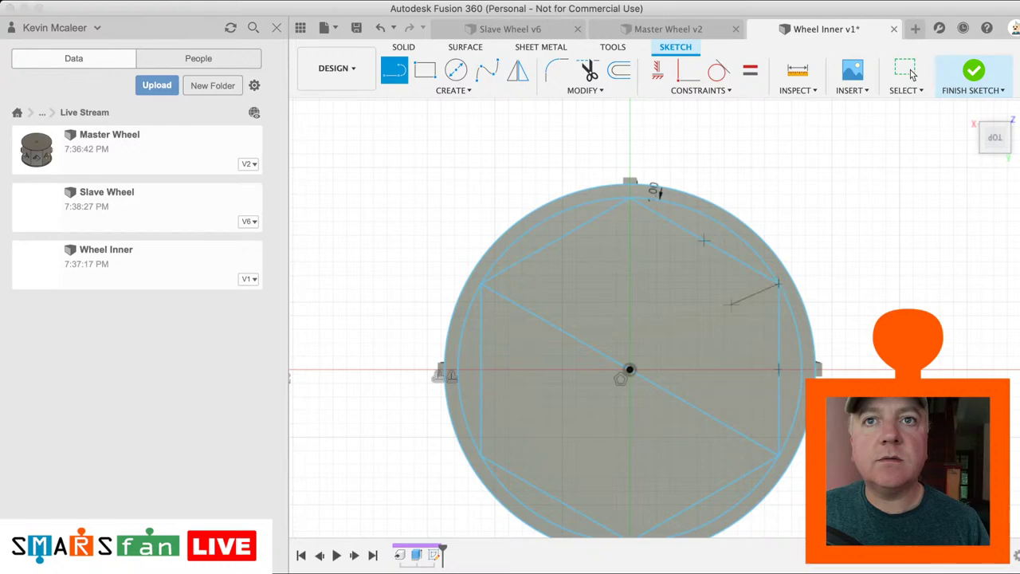
pyautogui.click(777, 285)
pyautogui.click(481, 455)
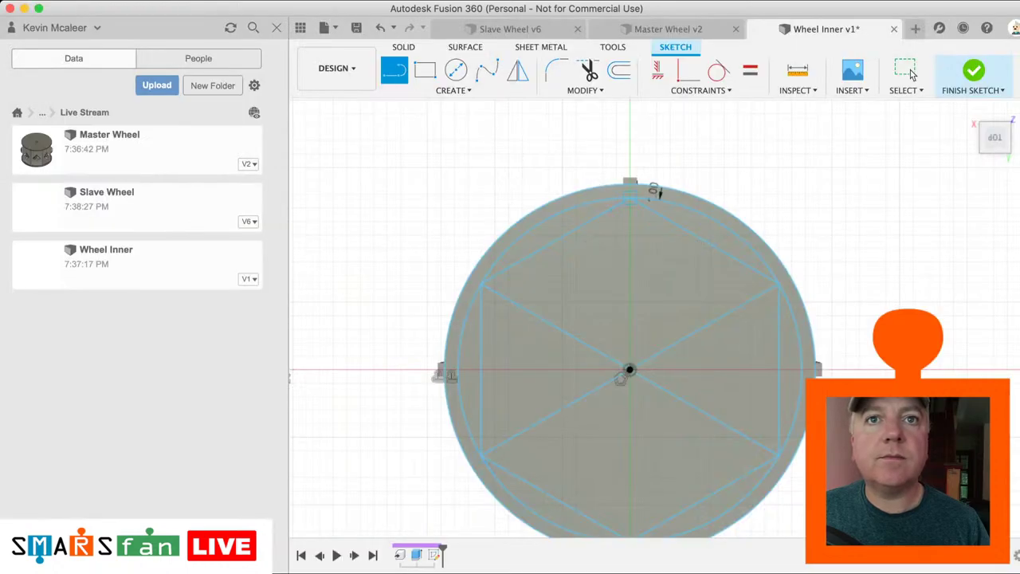
pyautogui.click(629, 199)
pyautogui.moveTo(624, 484); pyautogui.dragTo(627, 444, button='middle')
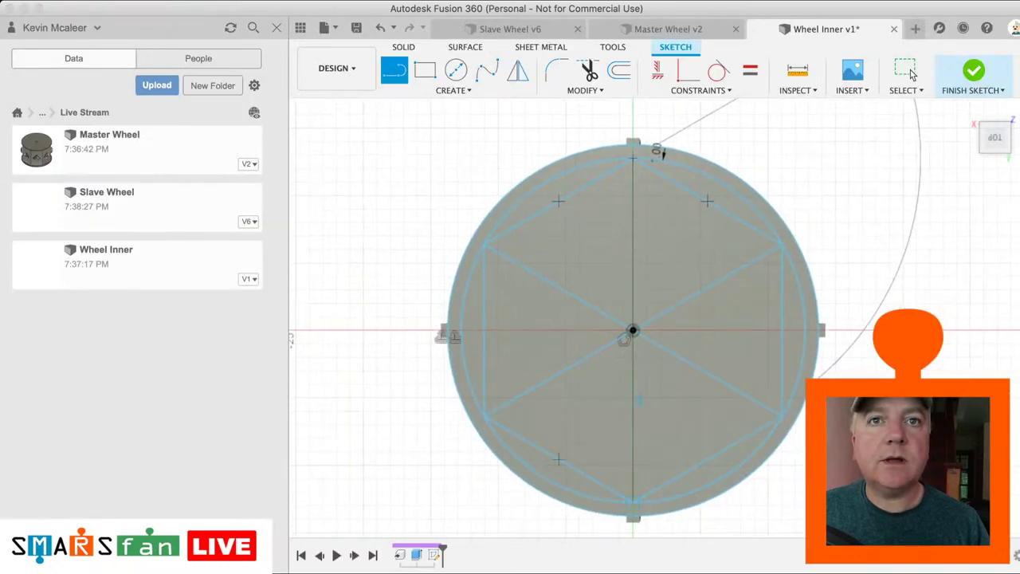
pyautogui.press('Escape')
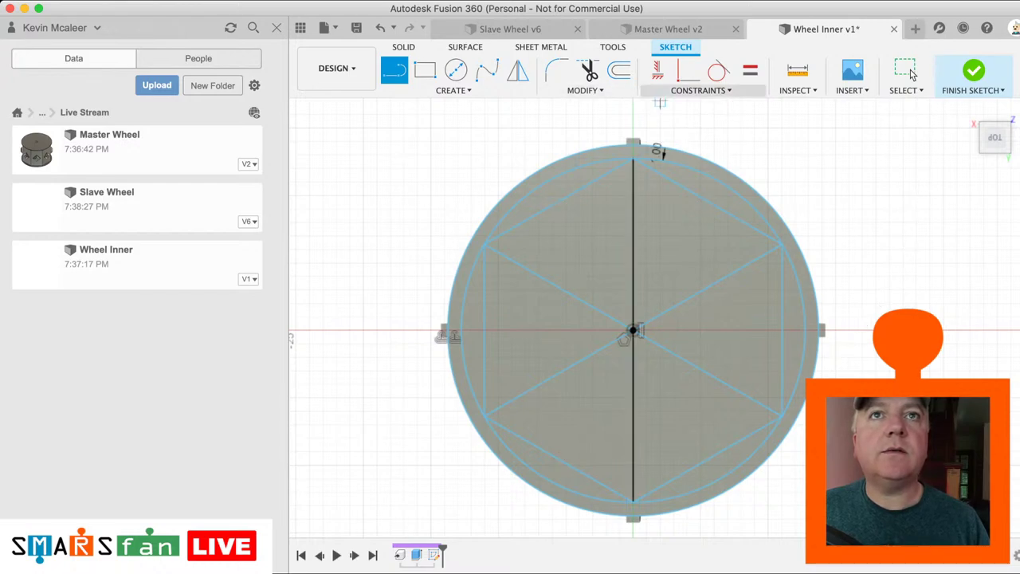
# Step: Dimension the outer circle's diameter as 27.50 mm and finish the sketch
pyautogui.click(912, 74)
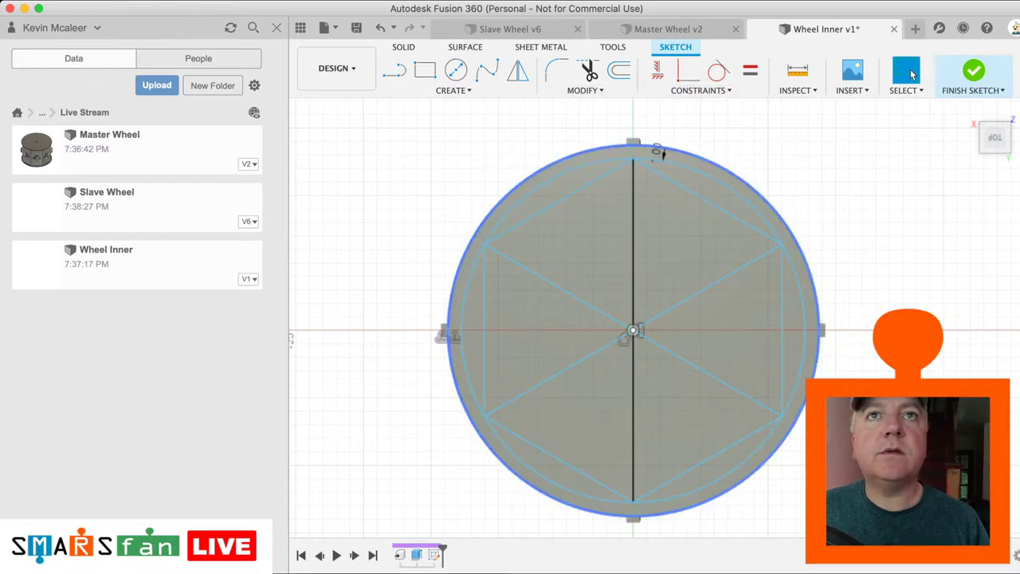
pyautogui.click(764, 199)
pyautogui.press('l')
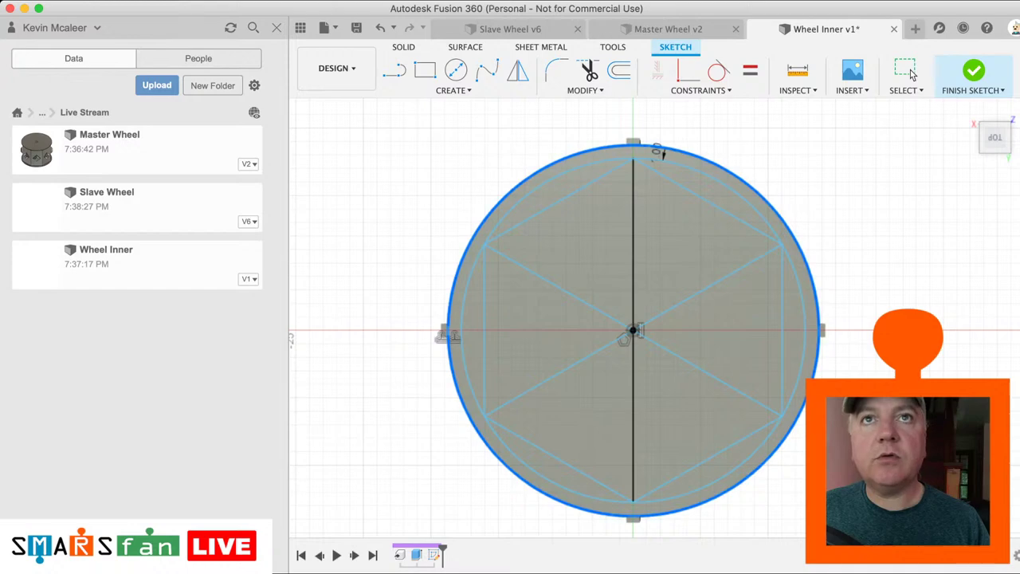
pyautogui.click(562, 157)
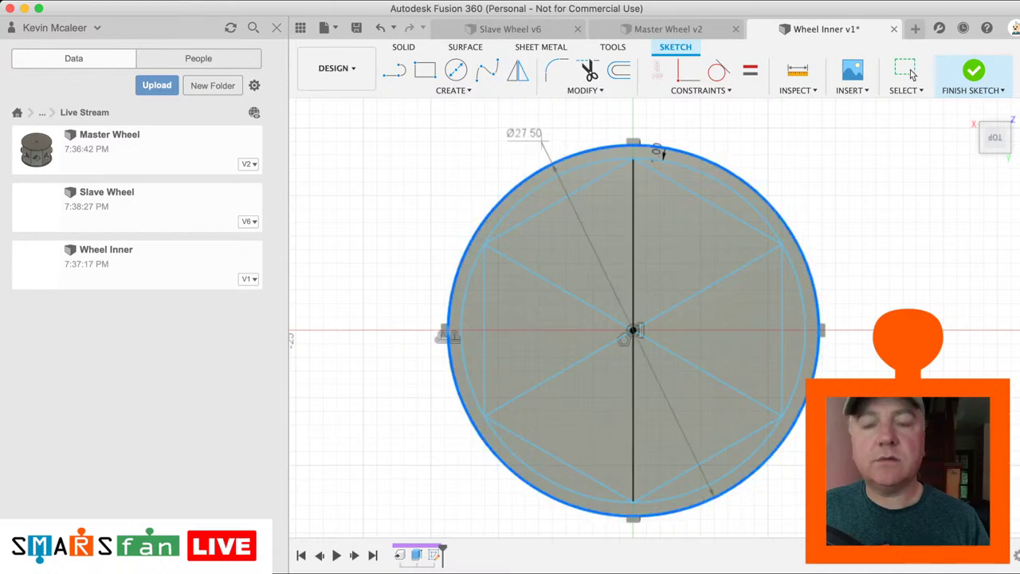
pyautogui.click(526, 137)
pyautogui.press('Return')
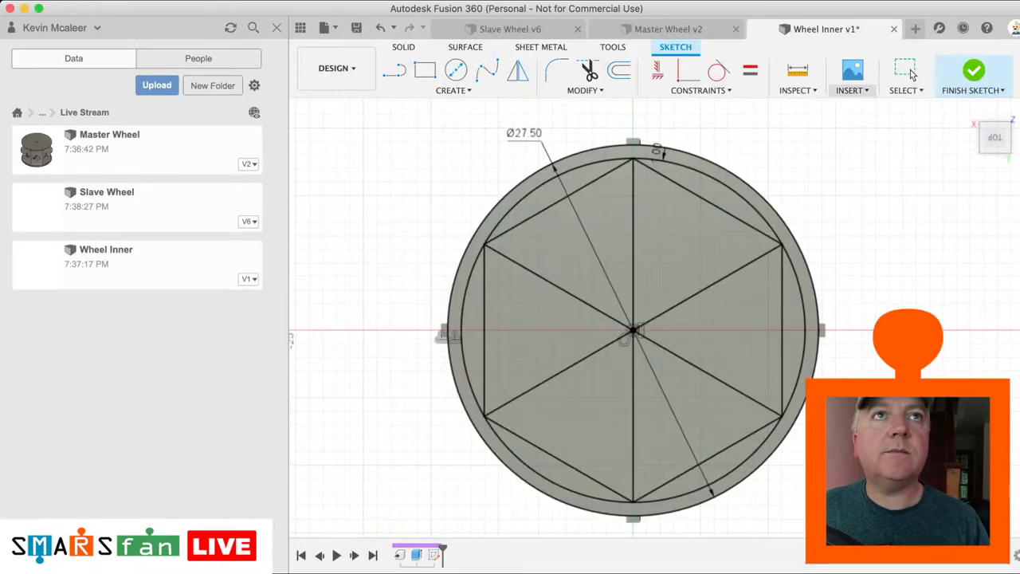
pyautogui.click(970, 73)
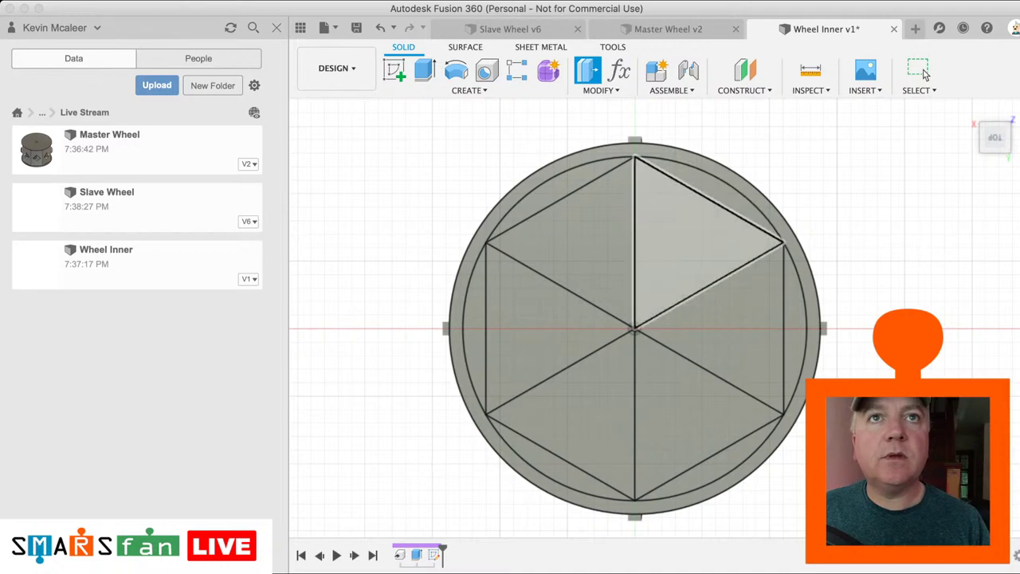
# Step: Extrude-cut three alternating sectors, each including its outer arc segment, right through the height of the disc
pyautogui.press('e')
pyautogui.click(685, 242)
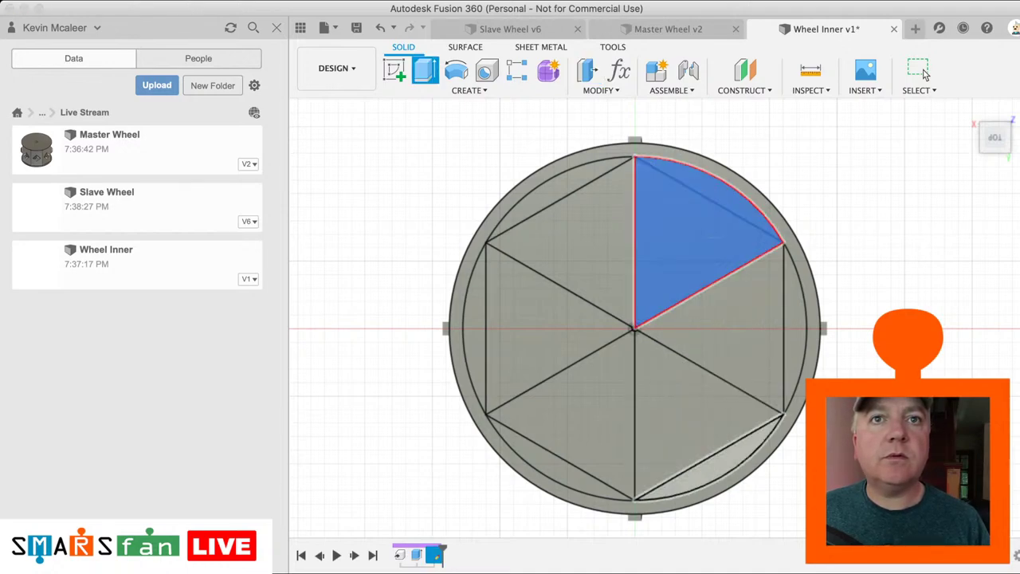
pyautogui.click(716, 467)
pyautogui.click(685, 414)
pyautogui.click(550, 328)
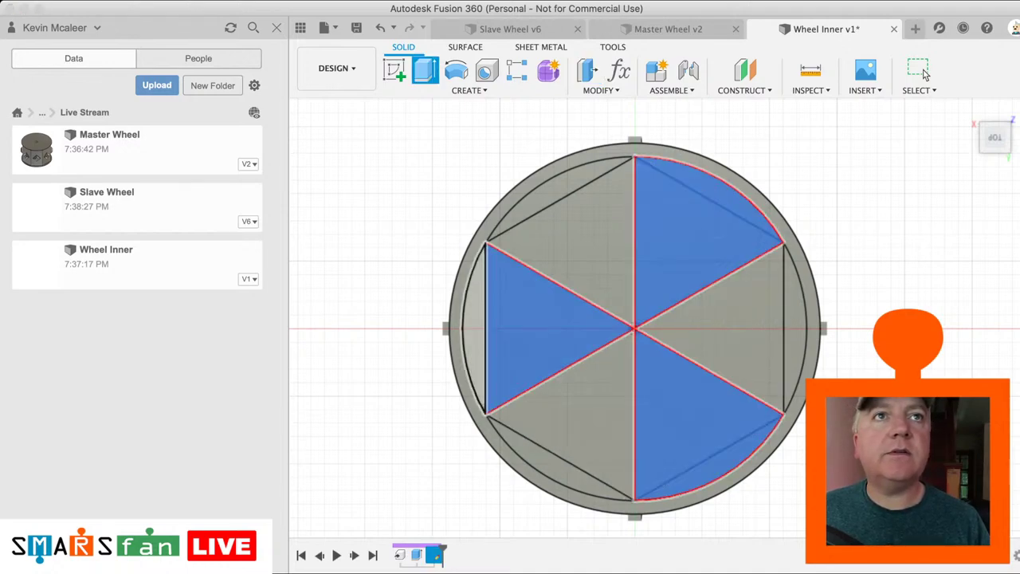
pyautogui.click(475, 328)
pyautogui.moveTo(995, 137); pyautogui.dragTo(1012, 164)
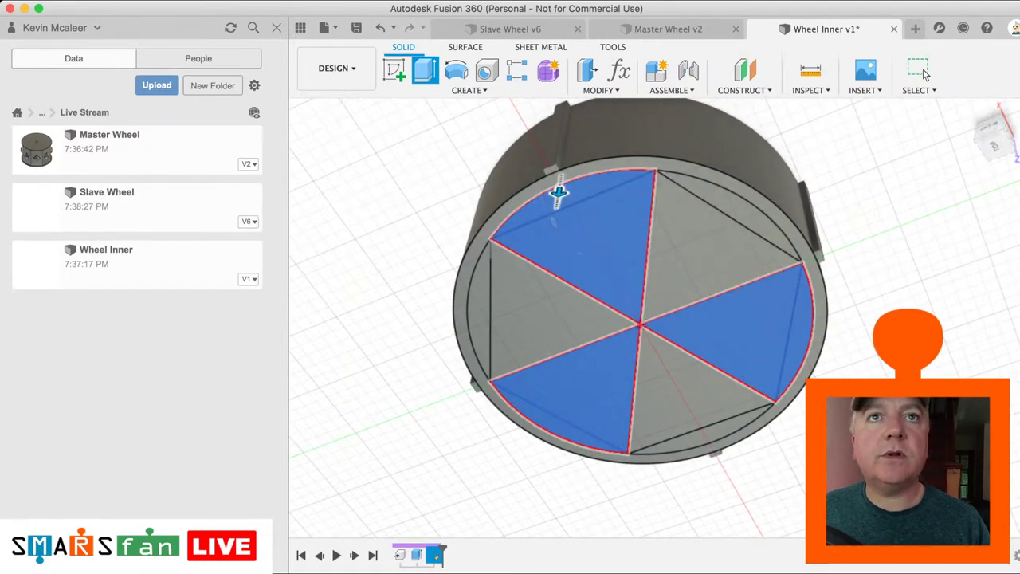
pyautogui.moveTo(558, 193); pyautogui.dragTo(569, 119)
pyautogui.click(924, 74)
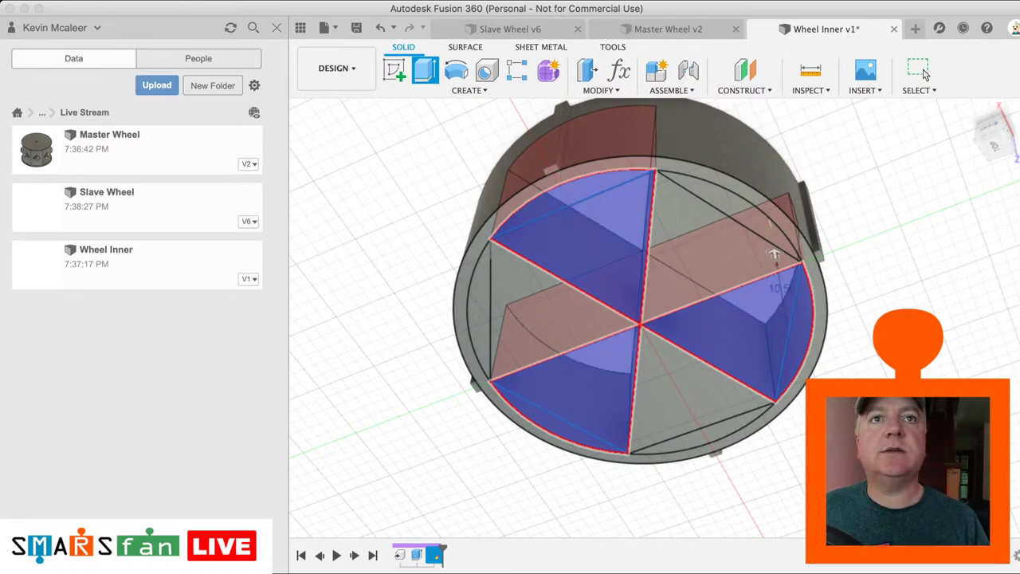
pyautogui.click(924, 74)
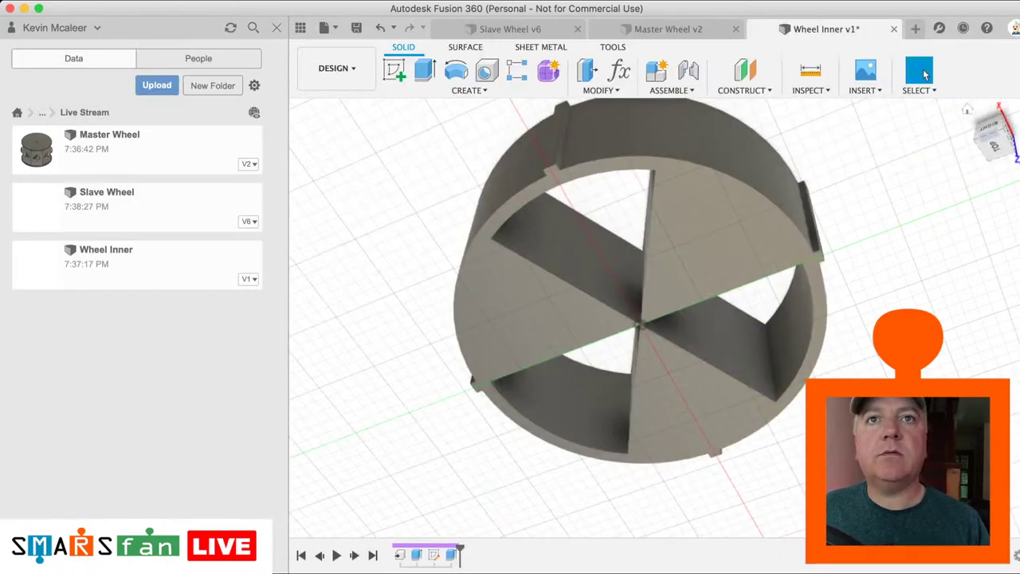
# Step: Start a sketch on the side wall of one cut sector and project the wheel's top edge and a vertical rim edge into it
pyautogui.click(570, 248)
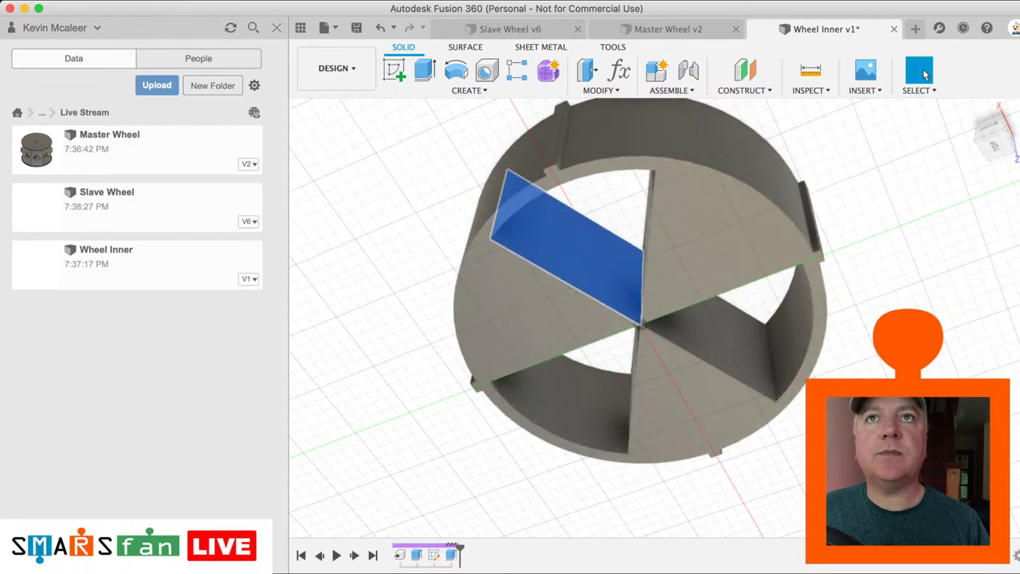
pyautogui.click(394, 70)
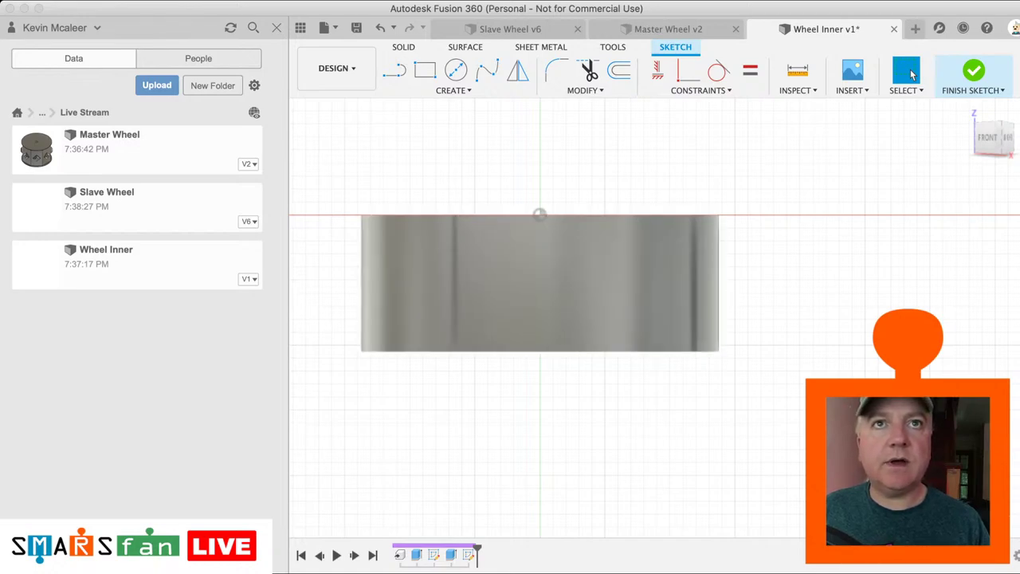
pyautogui.press('super+a')
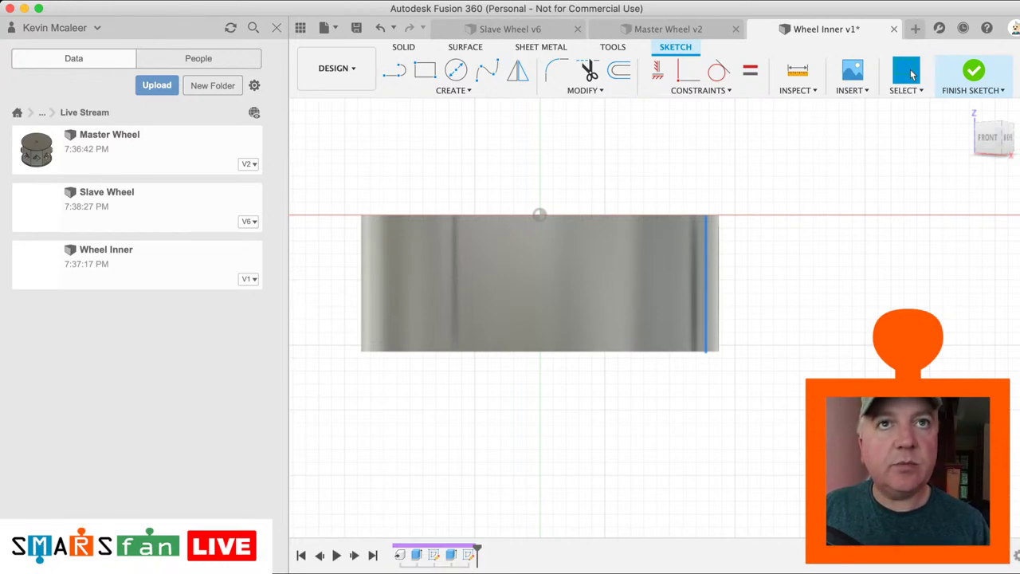
pyautogui.click(911, 72)
pyautogui.click(910, 72)
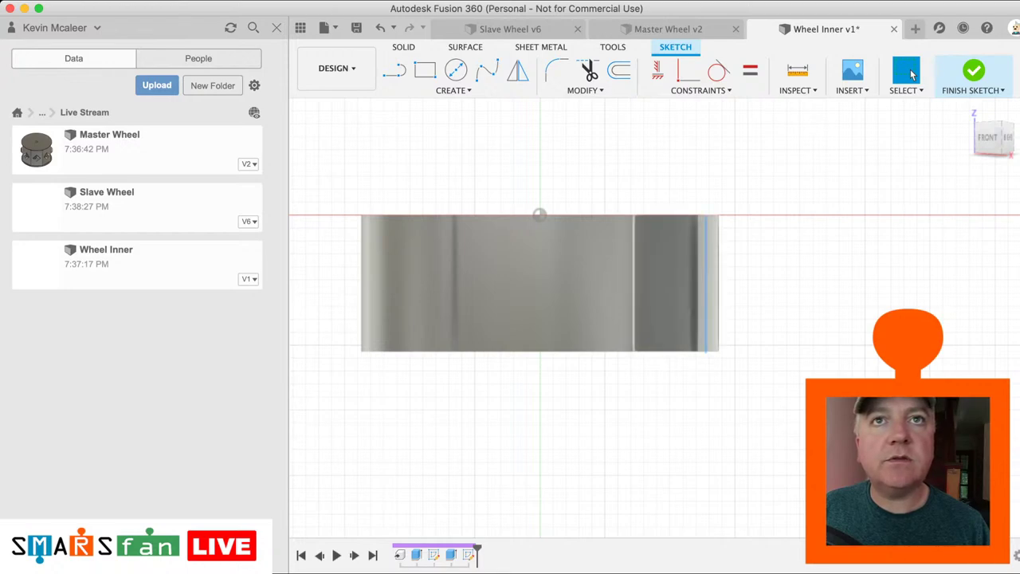
pyautogui.click(638, 214)
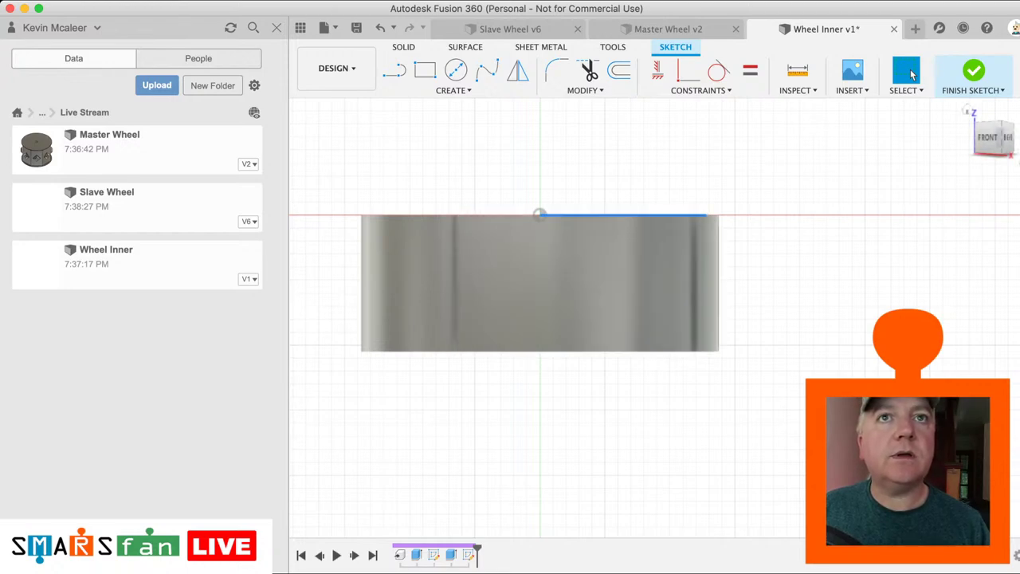
pyautogui.click(910, 72)
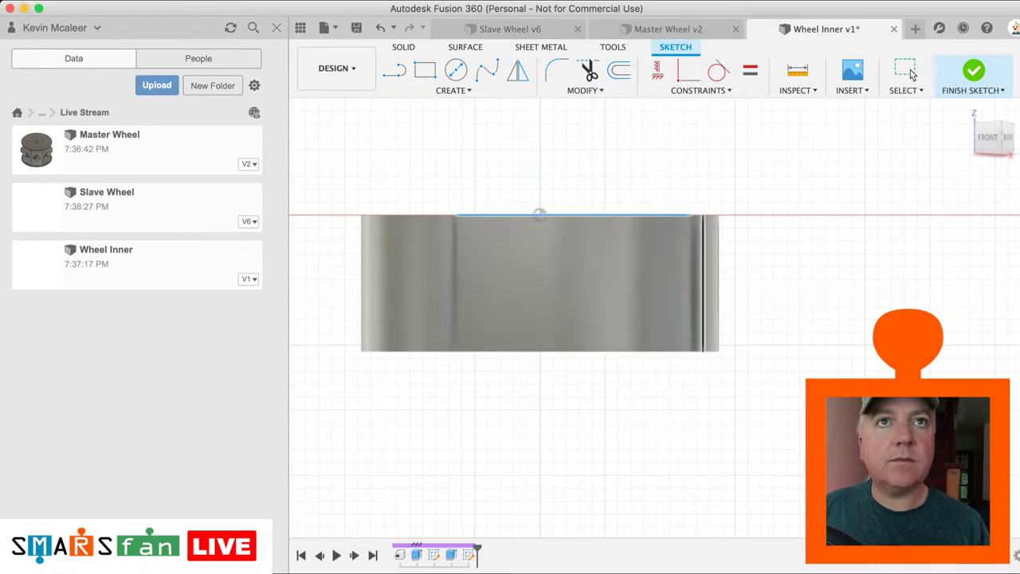
pyautogui.click(702, 280)
pyautogui.click(797, 274)
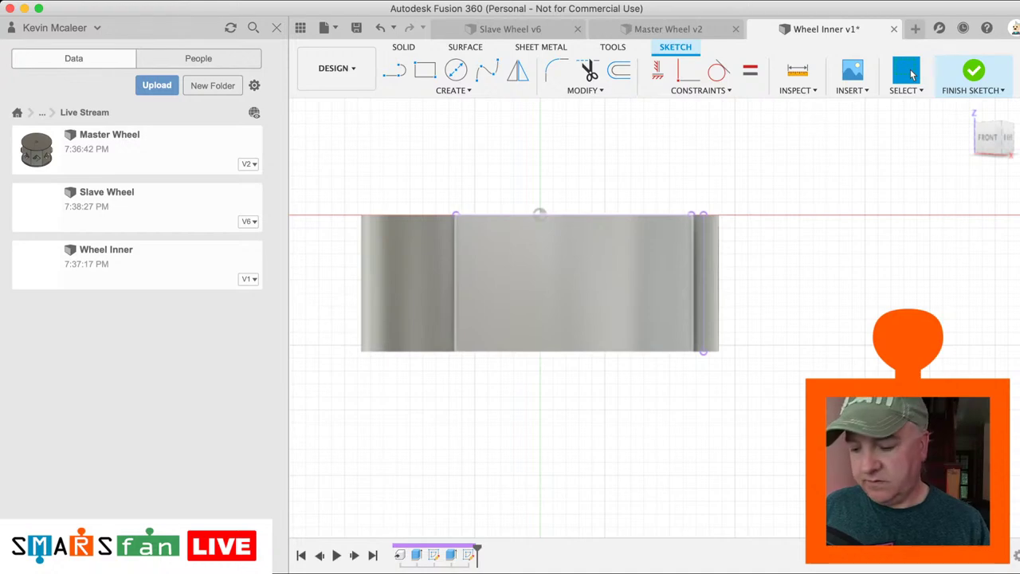
# Step: Draw a short vertical line down from the wheel's centre, a gently sloped line toward the rim, and a line along the projected top edge
pyautogui.press('l')
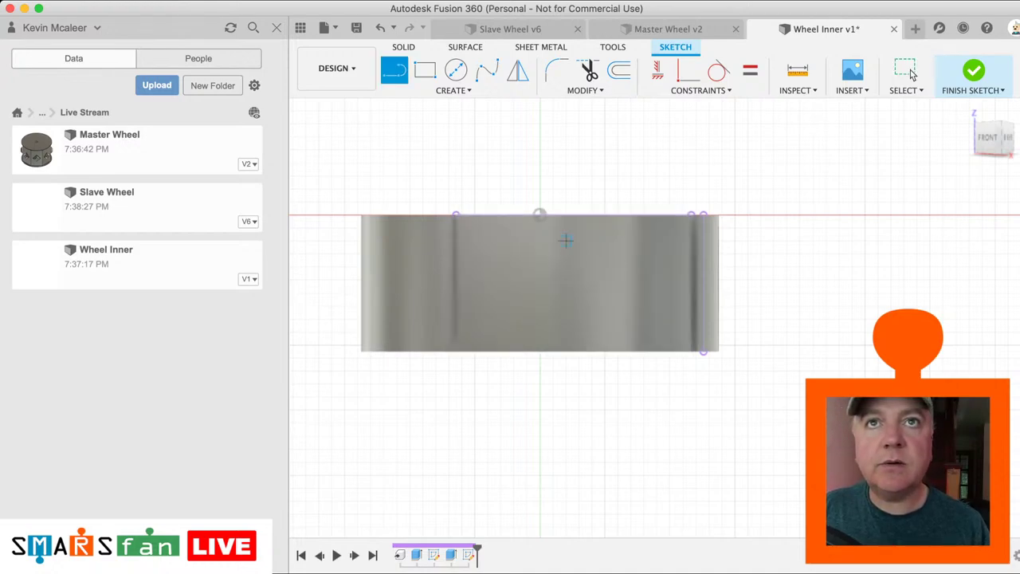
pyautogui.click(539, 214)
pyautogui.click(539, 254)
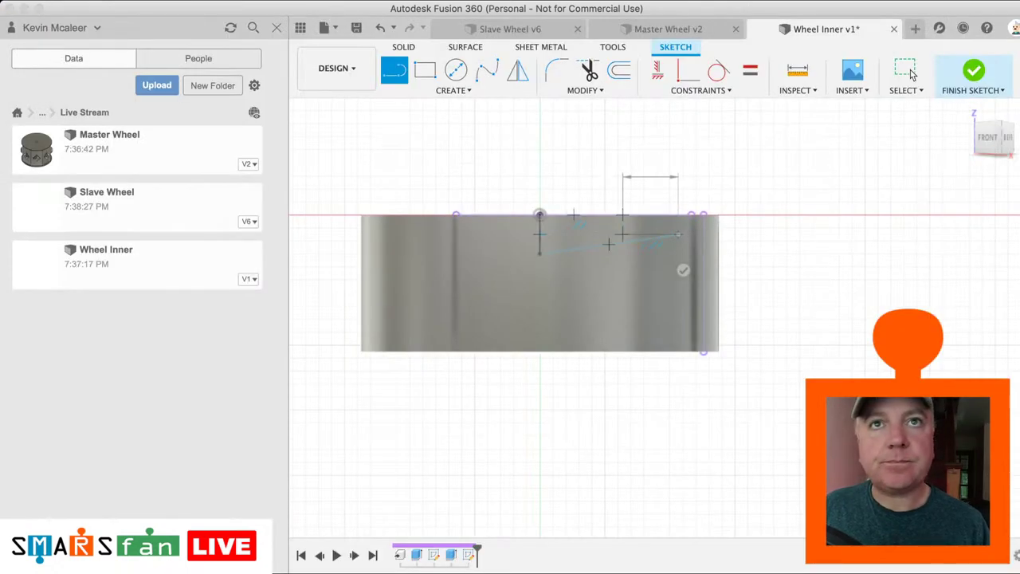
pyautogui.click(908, 72)
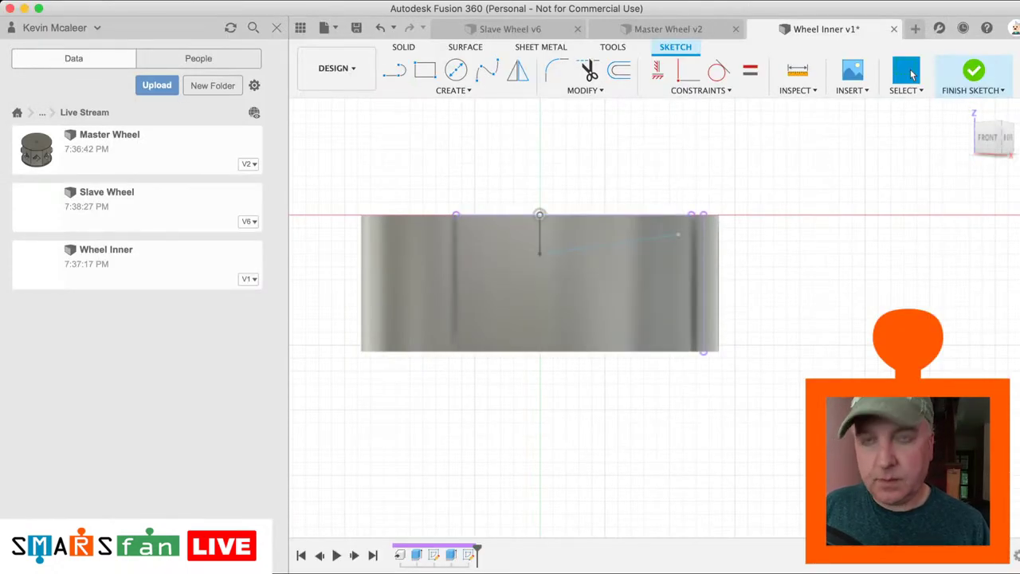
pyautogui.press('l')
pyautogui.click(540, 214)
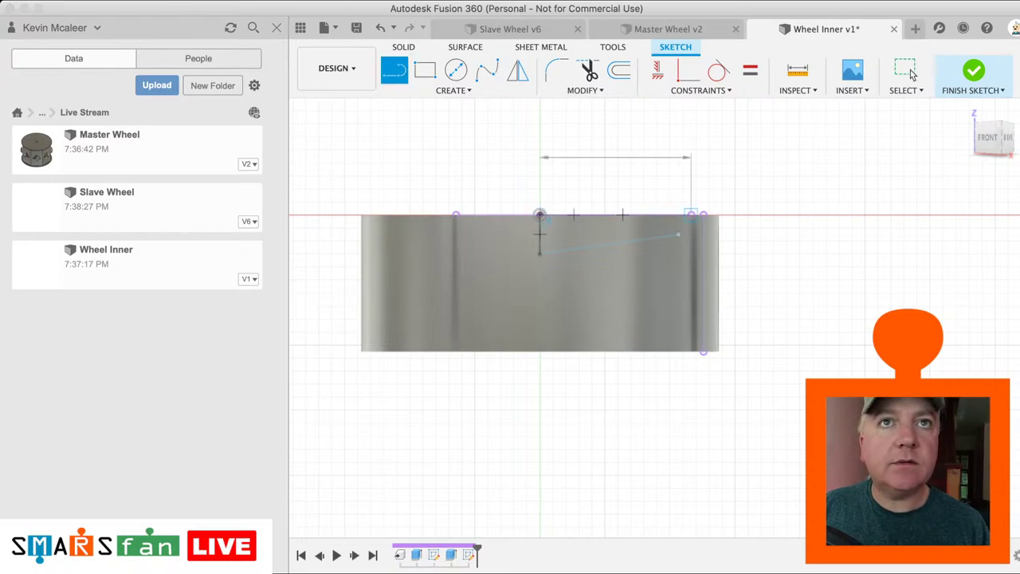
pyautogui.click(691, 215)
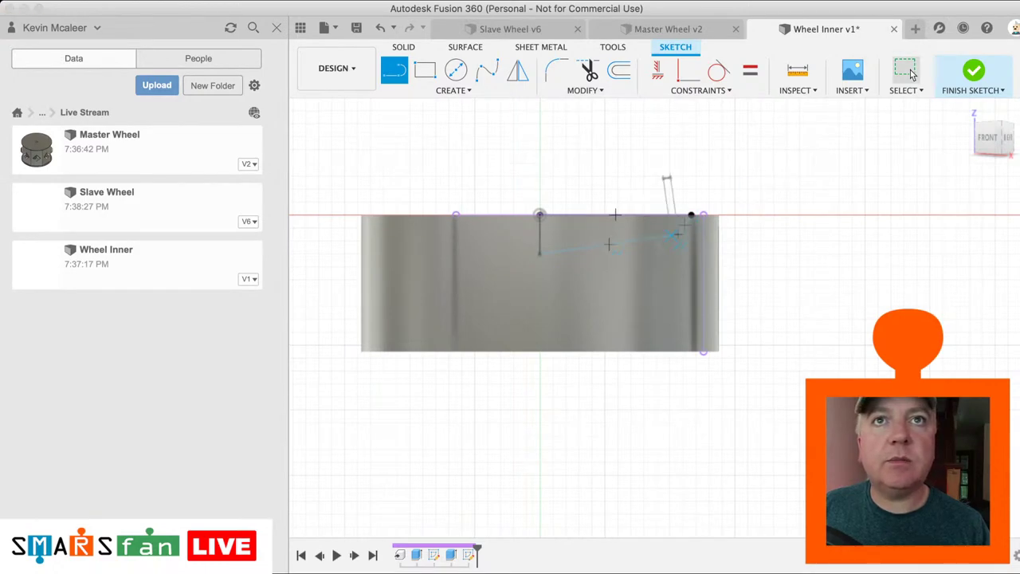
# Step: Reshape the profile's lower side into a short horizontal segment from the vertical line and a slope up to the top line's outer end
pyautogui.click(912, 74)
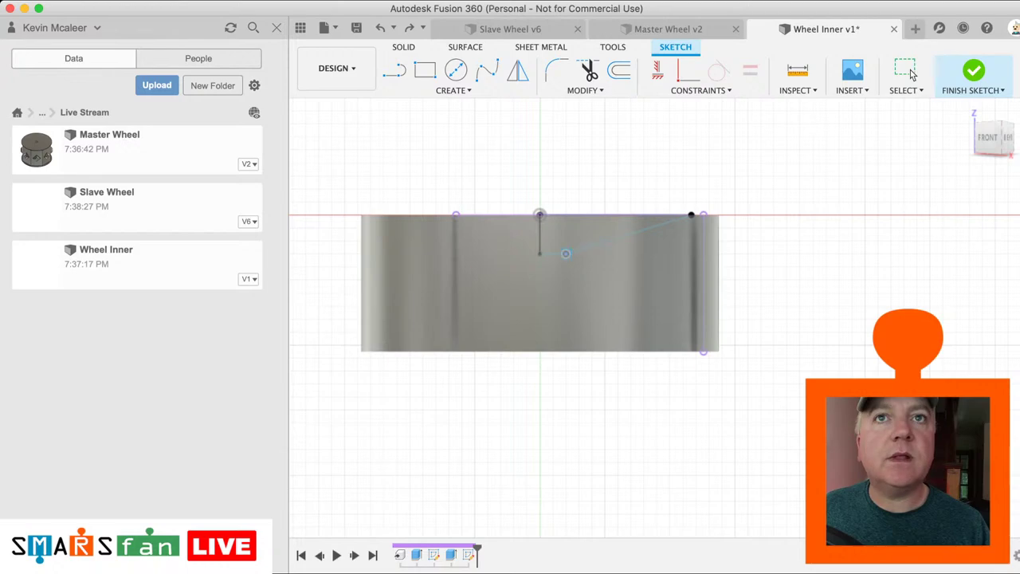
pyautogui.click(912, 74)
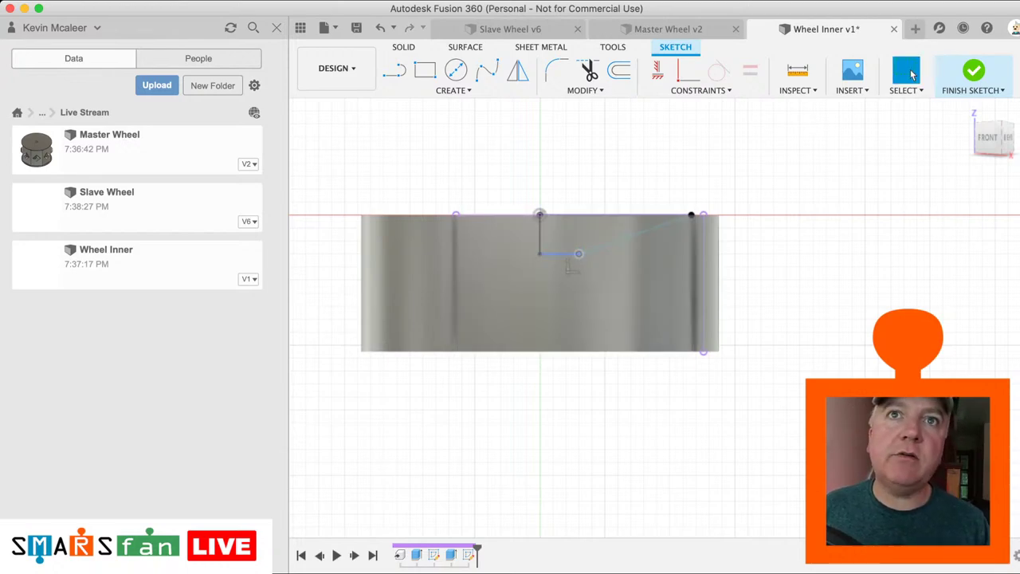
pyautogui.press('Delete')
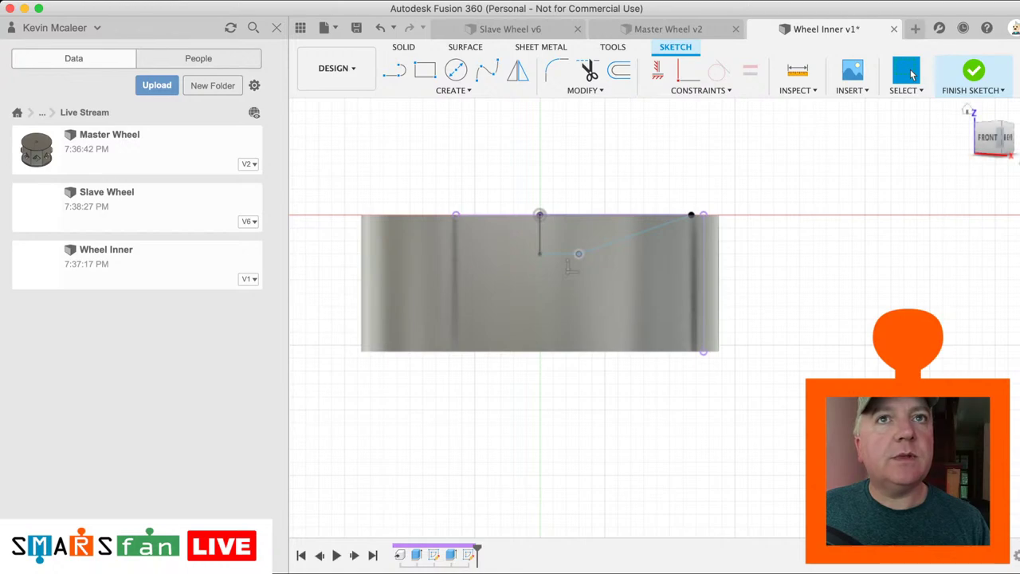
# Step: Hide the wheel body and redraw the slope from the horizontal segment's outer end to the upper end of the projected rim edge
pyautogui.moveTo(990, 137)
pyautogui.mouseDown()
pyautogui.moveTo(991, 160)
pyautogui.moveTo(992, 150)
pyautogui.mouseUp()
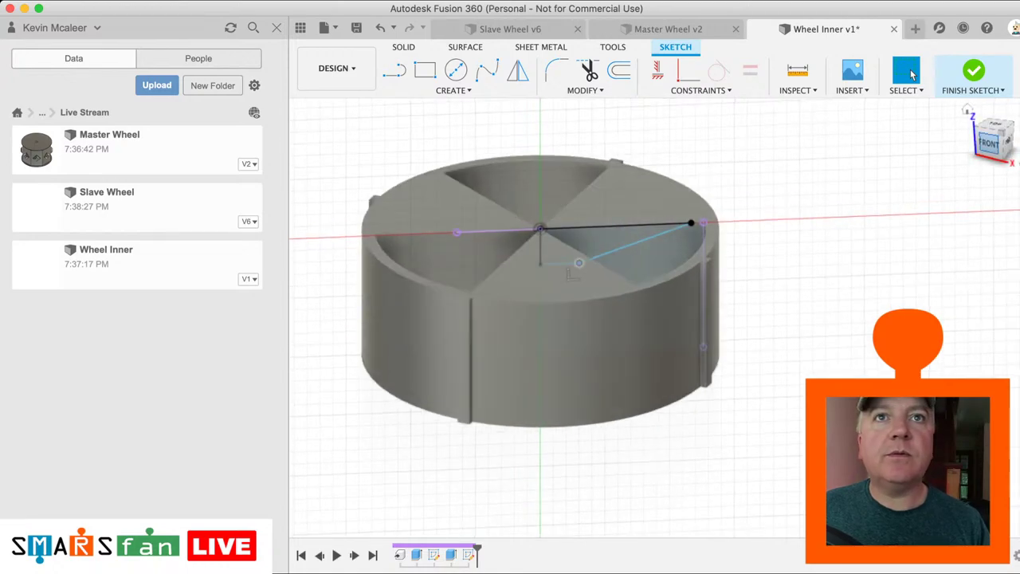
pyautogui.moveTo(579, 262); pyautogui.dragTo(571, 262, button='middle')
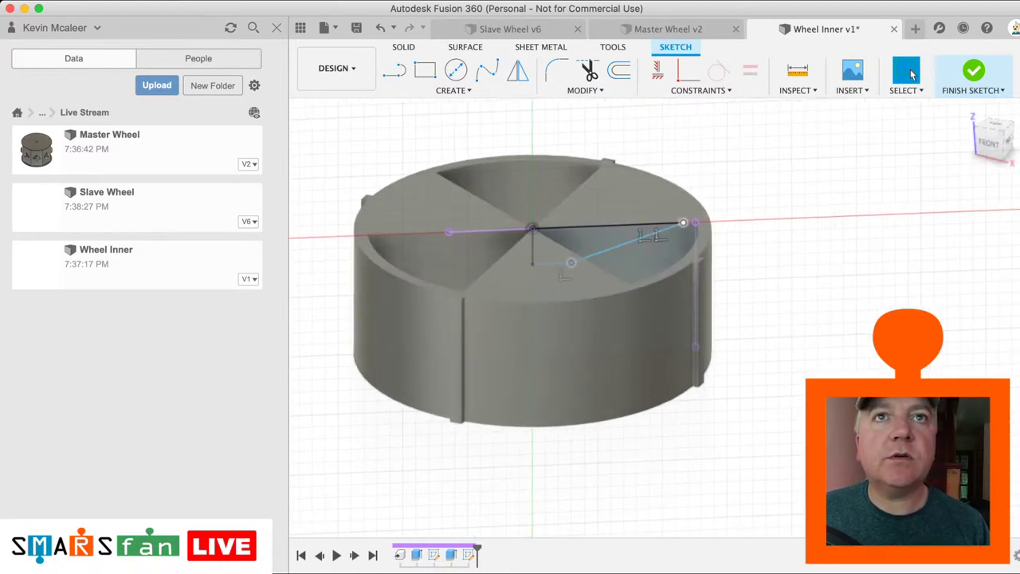
pyautogui.moveTo(682, 223); pyautogui.dragTo(683, 222)
pyautogui.click(683, 223)
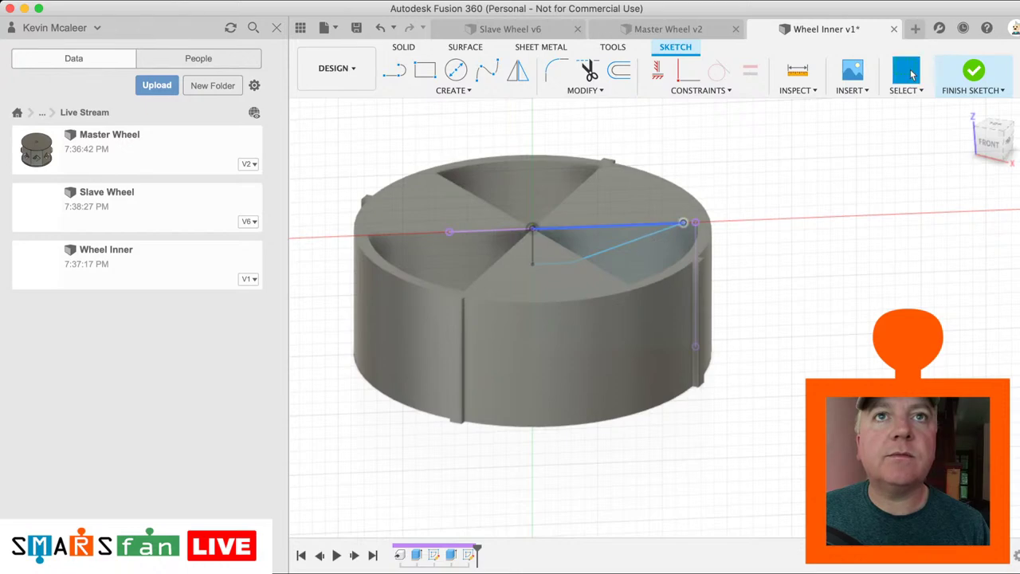
pyautogui.click(637, 225)
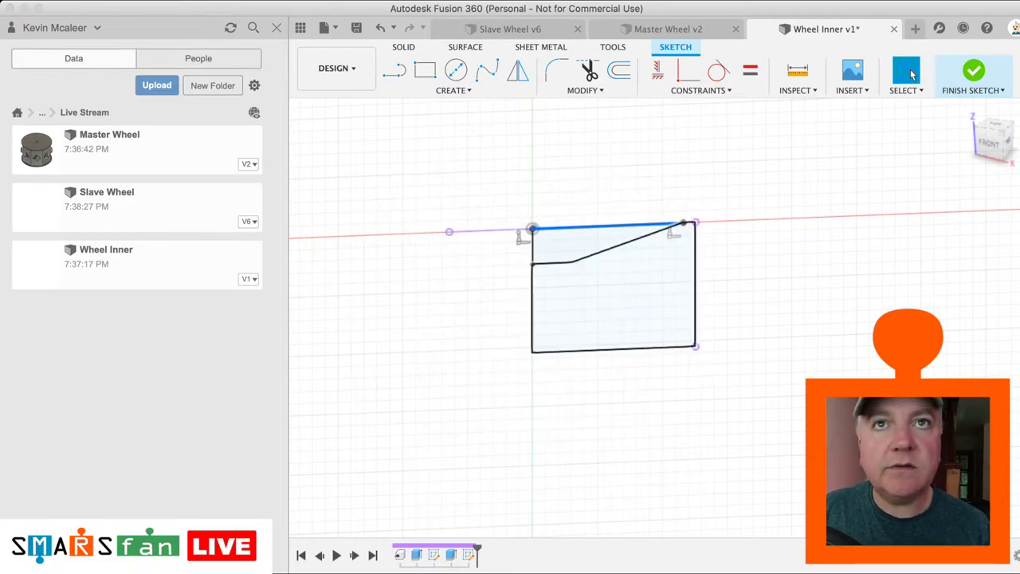
pyautogui.press('l')
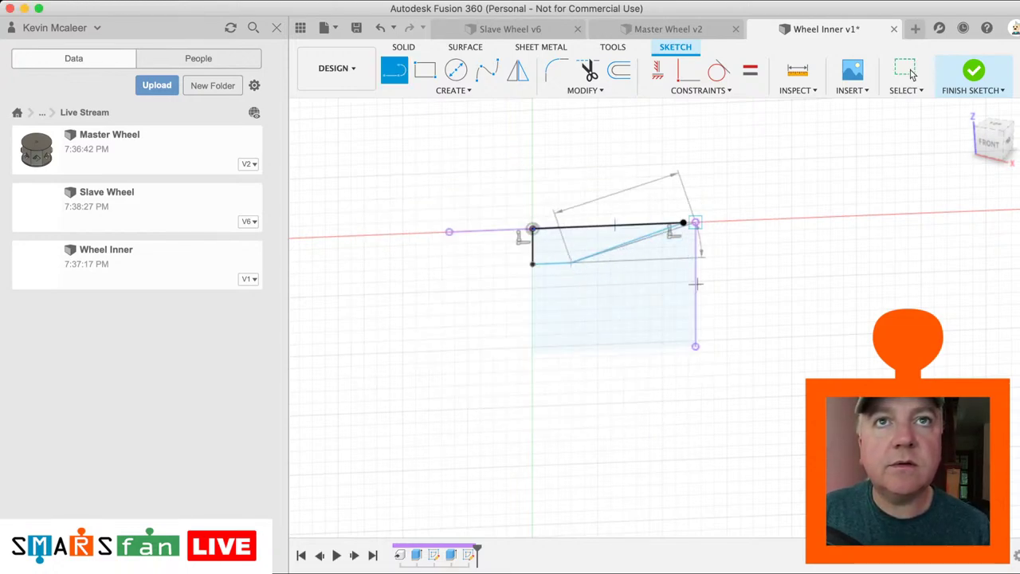
pyautogui.click(695, 222)
pyautogui.click(909, 71)
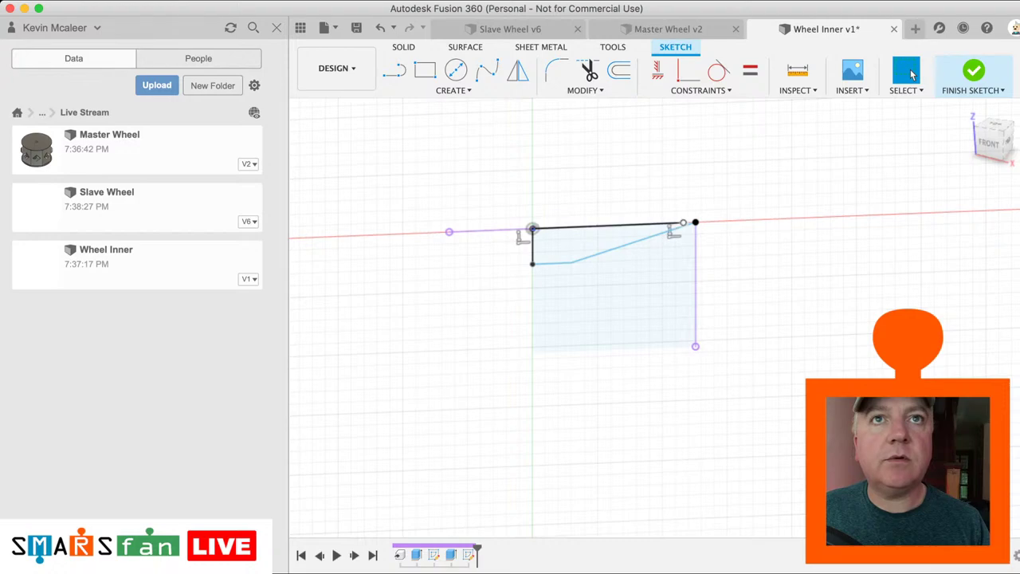
# Step: Replace the profile's top line with one from the wheel's centre to the projected rim edge's upper end, and finish the sketch
pyautogui.click(674, 232)
pyautogui.press('Delete')
pyautogui.click(610, 225)
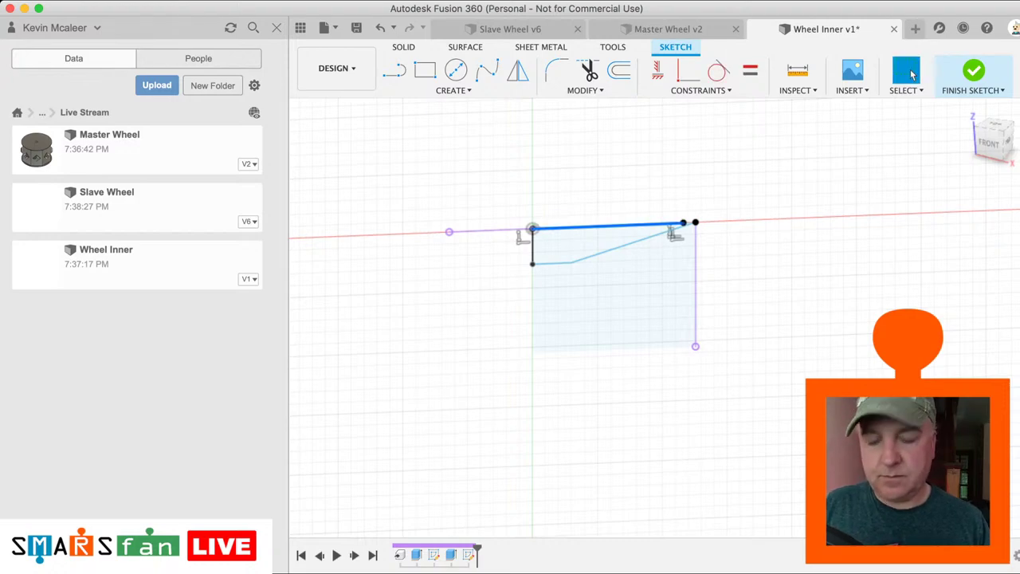
pyautogui.press('Delete')
pyautogui.press('super+z')
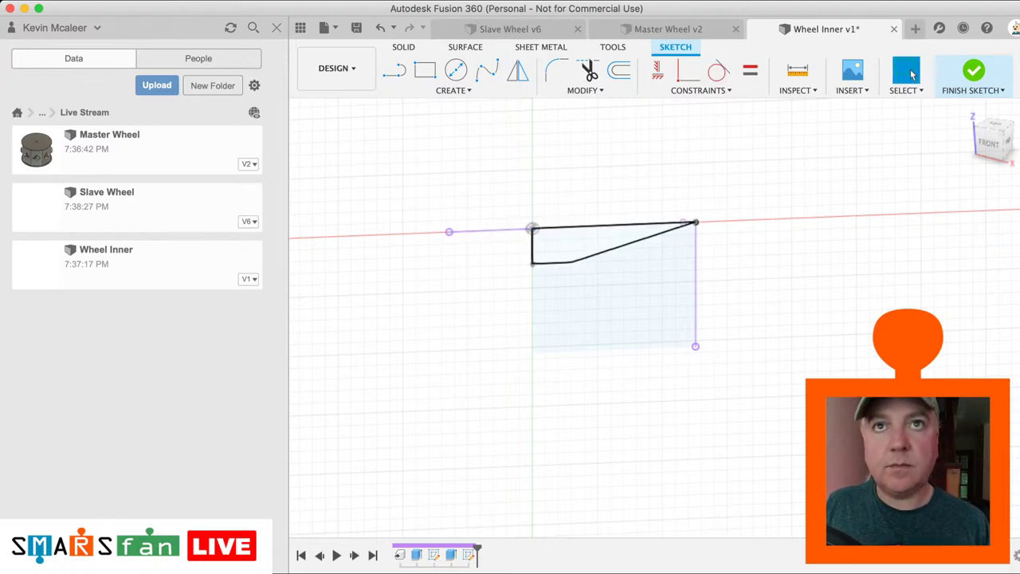
pyautogui.press('l')
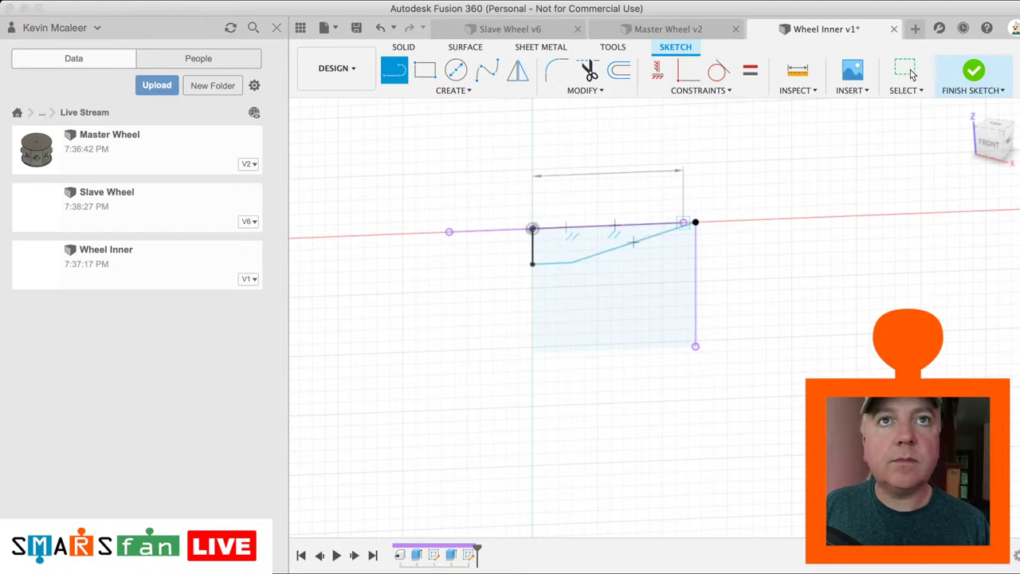
pyautogui.click(974, 73)
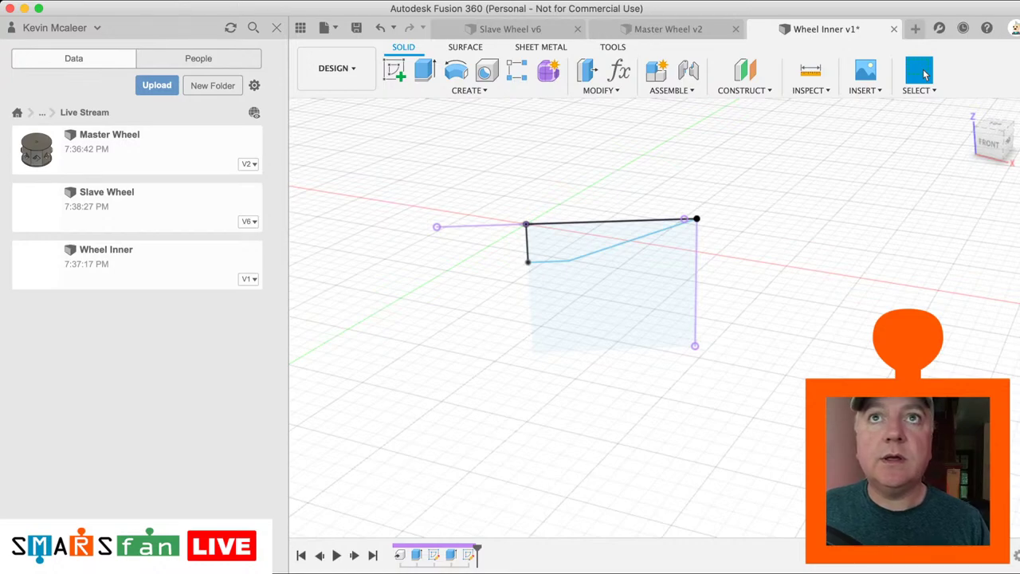
# Step: Revolve the sloped profile a full turn around the wheel's vertical centre axis as a cut
pyautogui.click(469, 90)
pyautogui.click(456, 70)
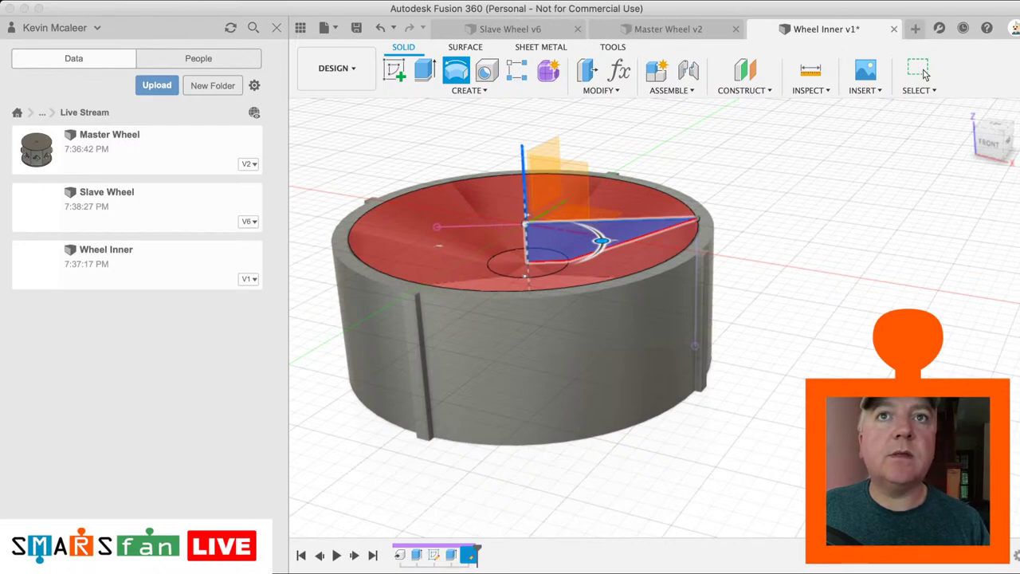
pyautogui.click(924, 75)
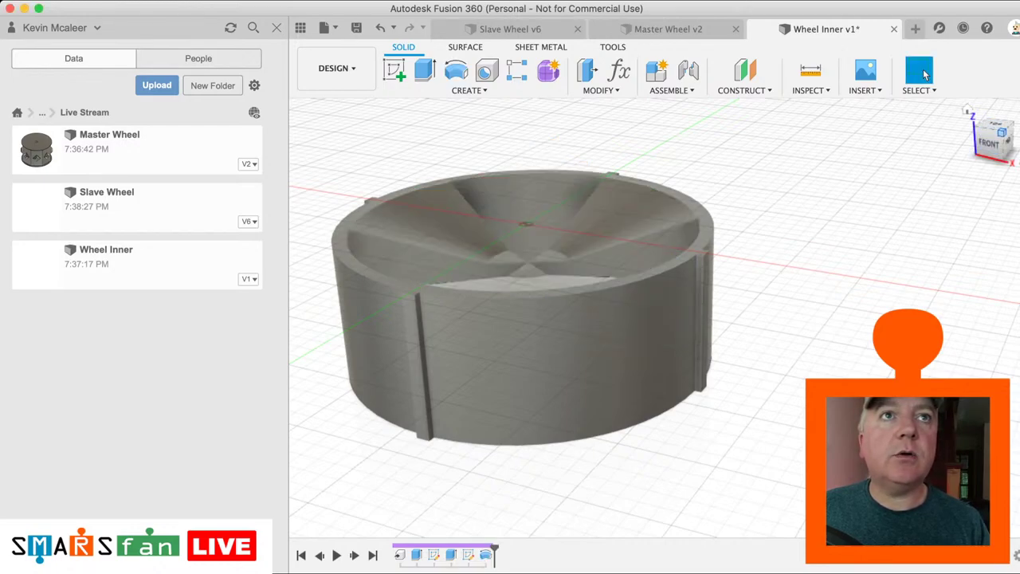
# Step: Edit the revolve's profile sketch, lengthening its horizontal segment to widen the flat area around the wheel's centre
pyautogui.moveTo(661, 318)
pyautogui.keyDown('shift'); pyautogui.mouseDown(button='middle')
pyautogui.moveTo(652, 382)
pyautogui.moveTo(613, 434)
pyautogui.moveTo(582, 446)
pyautogui.moveTo(582, 518)
pyautogui.moveTo(629, 458)
pyautogui.moveTo(610, 494)
pyautogui.moveTo(574, 439)
pyautogui.mouseUp(button='middle'); pyautogui.keyUp('shift')
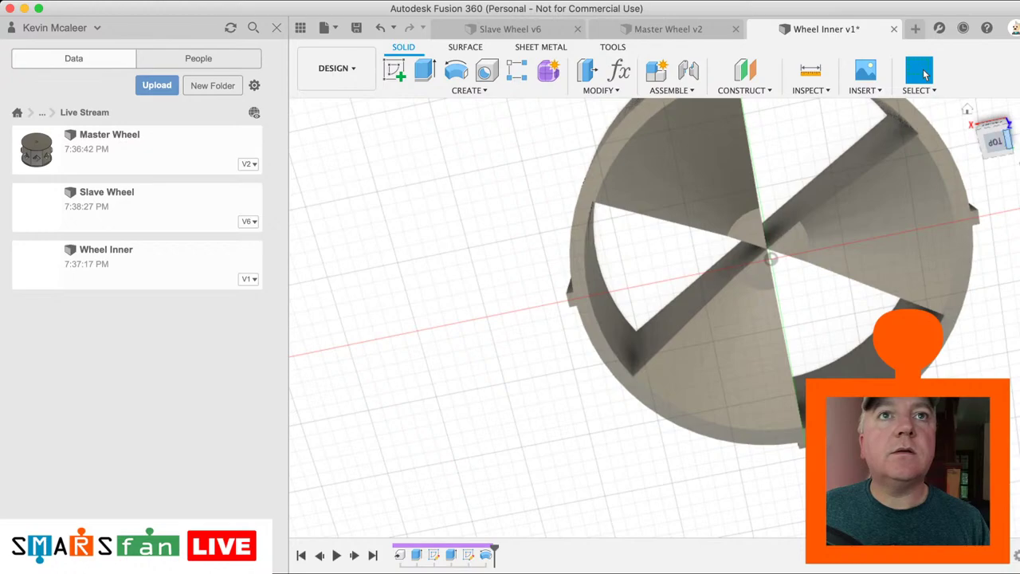
pyautogui.moveTo(1006, 141); pyautogui.dragTo(1007, 152)
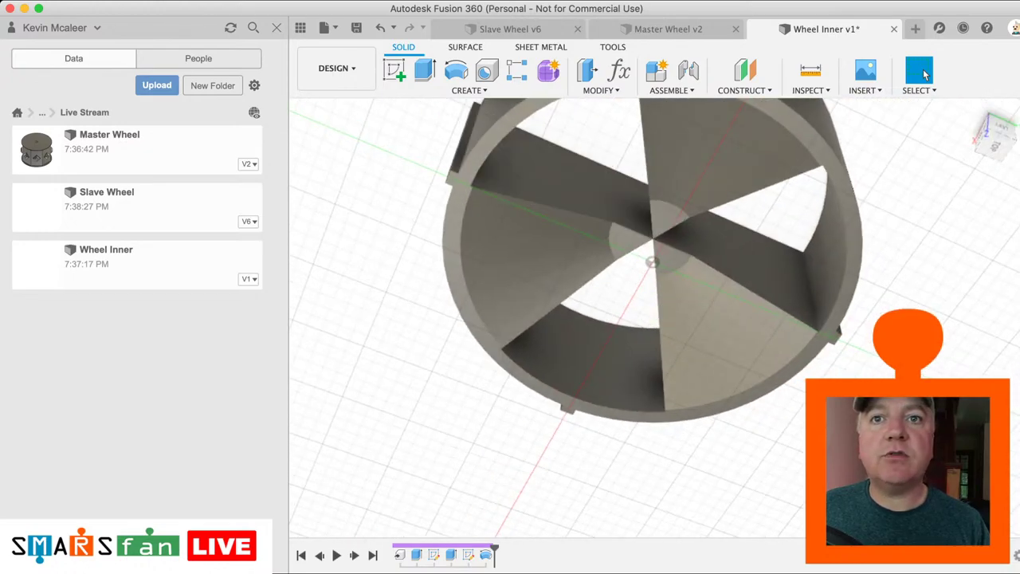
pyautogui.doubleClick(469, 555)
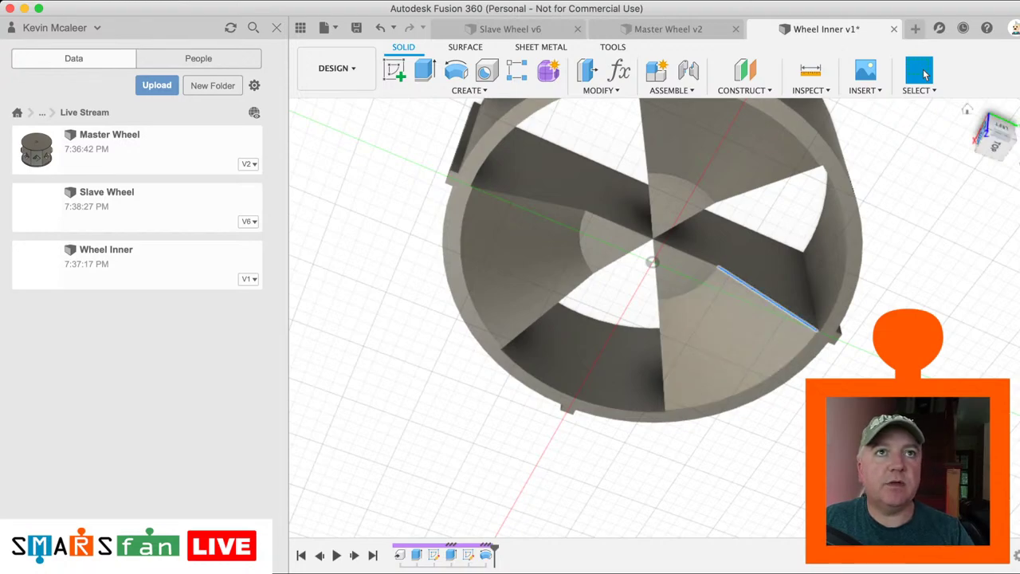
# Step: Save the Wheel Inner design and start a new empty design
pyautogui.moveTo(661, 318)
pyautogui.keyDown('shift'); pyautogui.mouseDown(button='middle')
pyautogui.moveTo(677, 167)
pyautogui.moveTo(649, 319)
pyautogui.mouseUp(button='middle'); pyautogui.keyUp('shift')
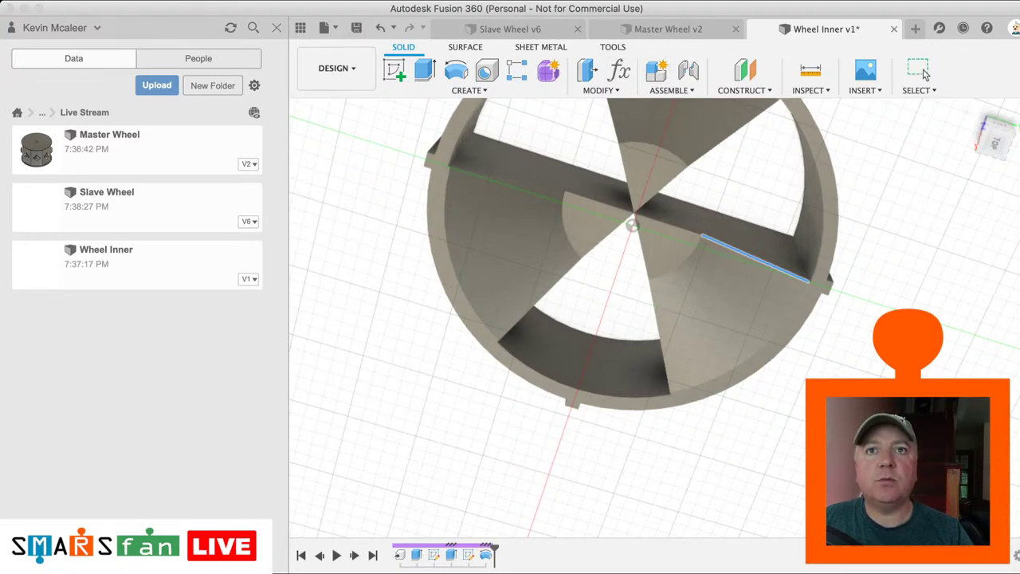
pyautogui.press('Return')
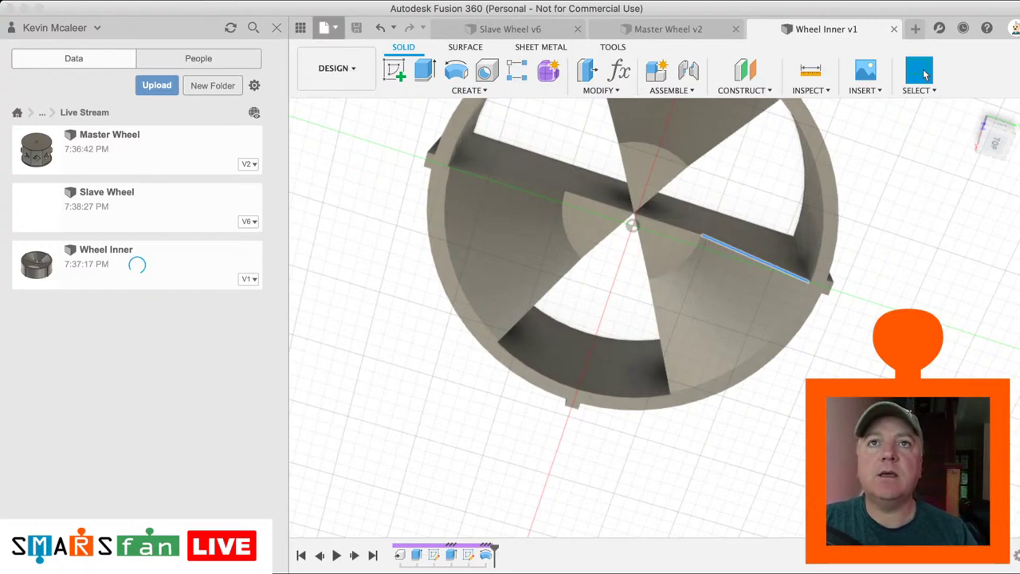
pyautogui.press('super+n')
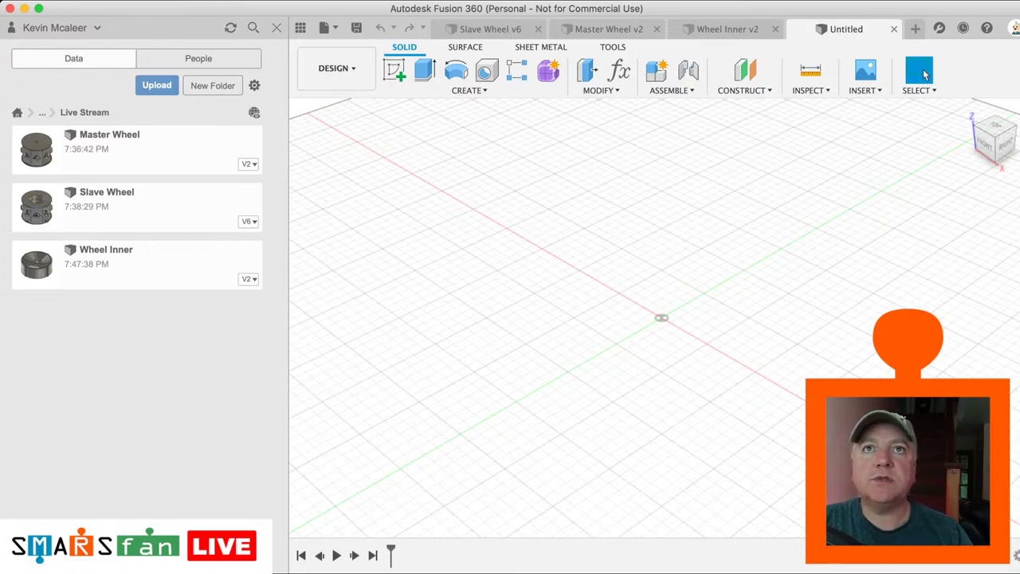
# Step: Switch to the Slave Wheel design, give the whole wheel a light off-white appearance, and save it
pyautogui.click(487, 28)
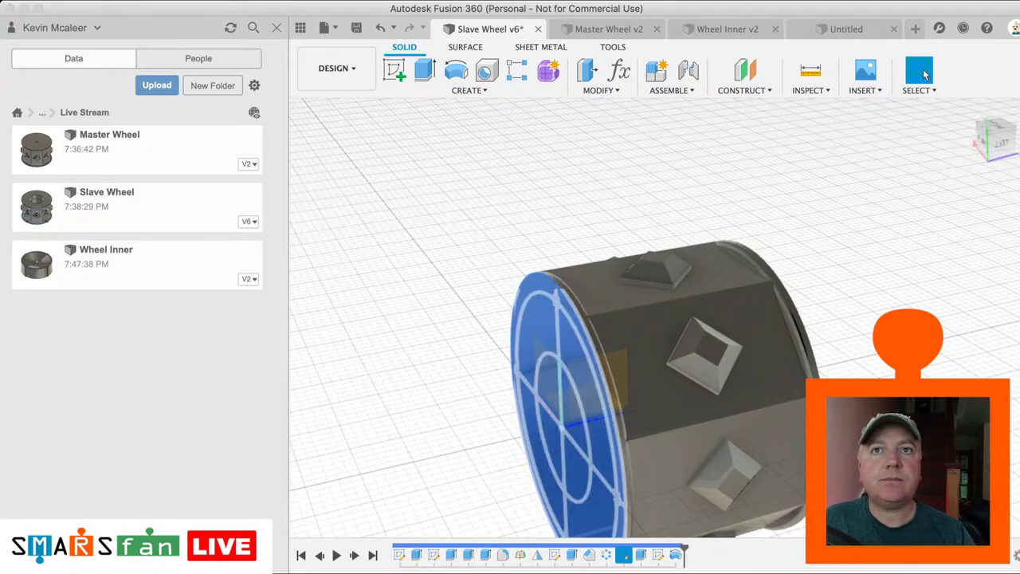
pyautogui.press('Escape')
pyautogui.moveTo(701, 335); pyautogui.dragTo(718, 282, button='middle')
pyautogui.keyDown('shift'); pyautogui.moveTo(660, 317); pyautogui.dragTo(707, 331, button='middle'); pyautogui.keyUp('shift')
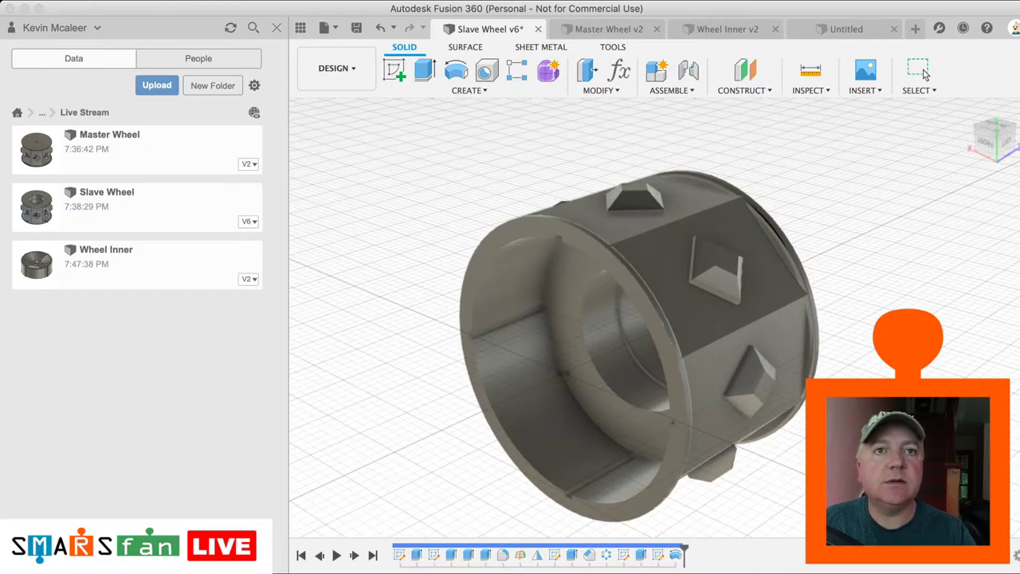
pyautogui.press('super+Tab')
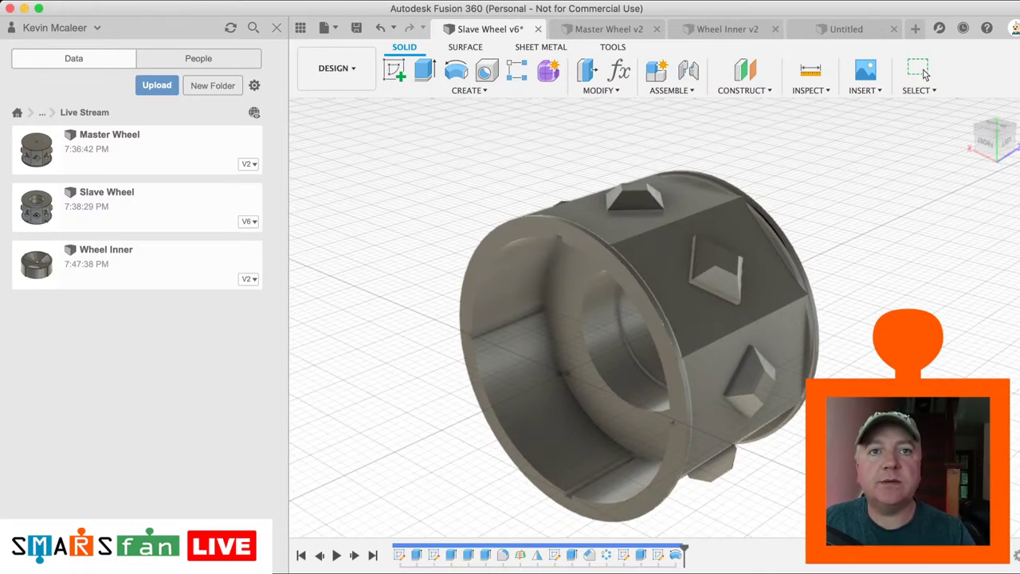
pyautogui.press('super+Tab')
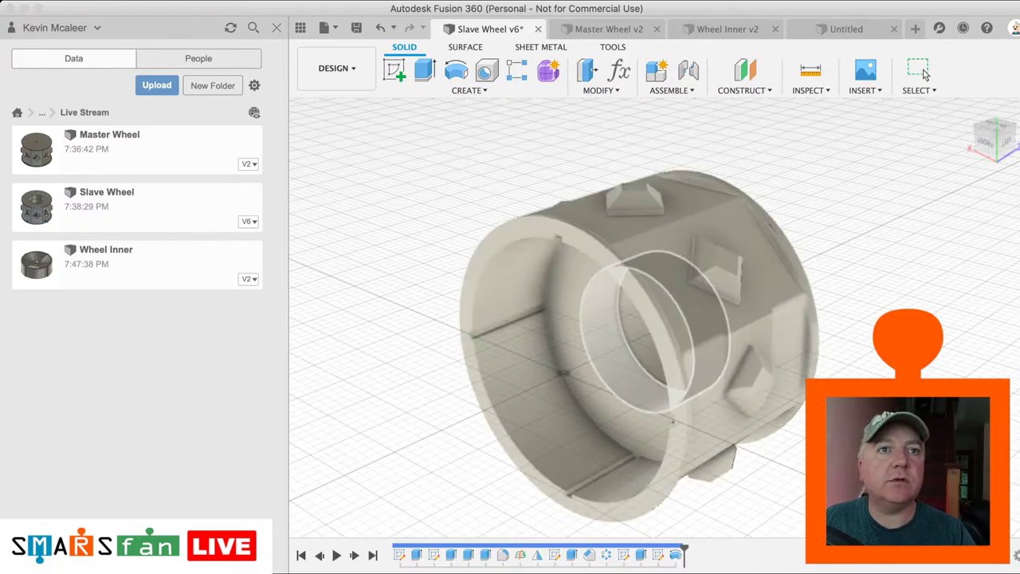
pyautogui.click(925, 74)
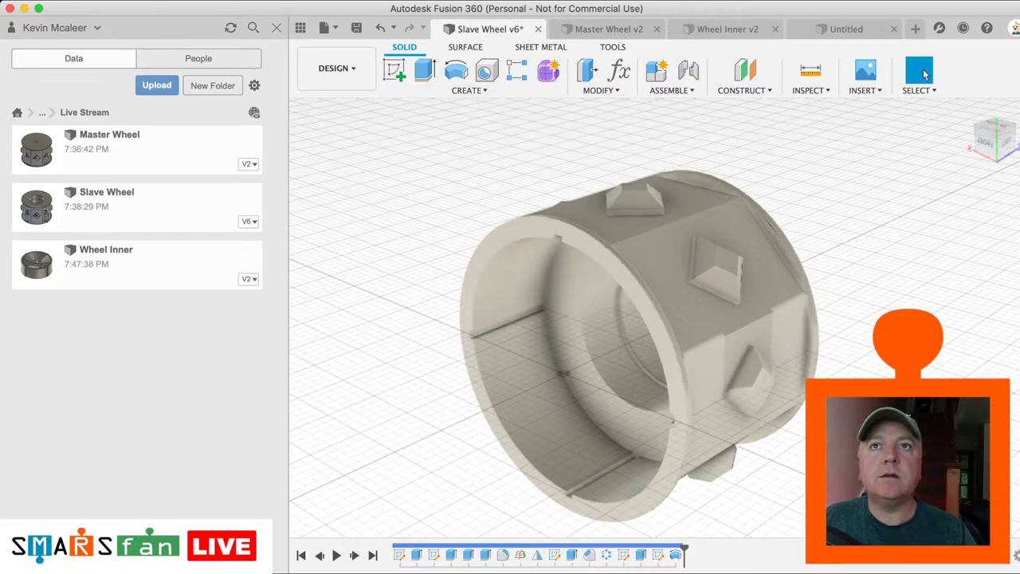
pyautogui.press('super+s')
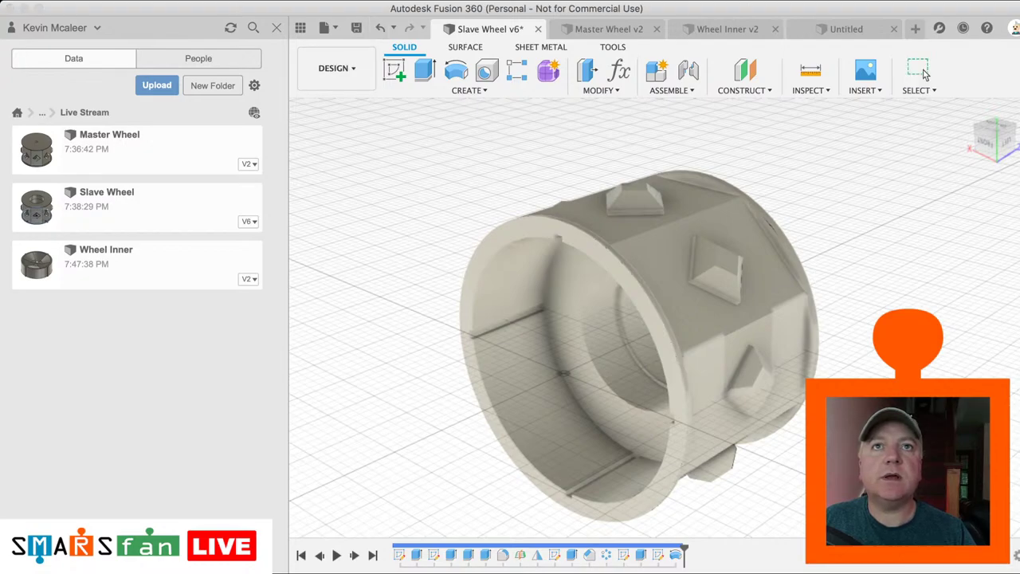
pyautogui.press('Return')
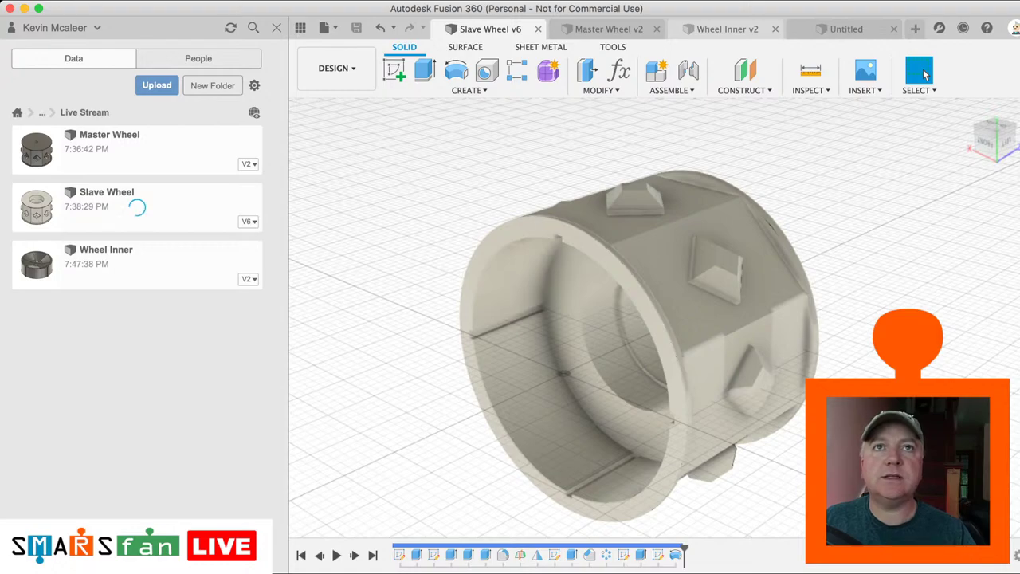
# Step: Return to the Wheel Inner design, give its whole body a red appearance, and save it
pyautogui.click(726, 29)
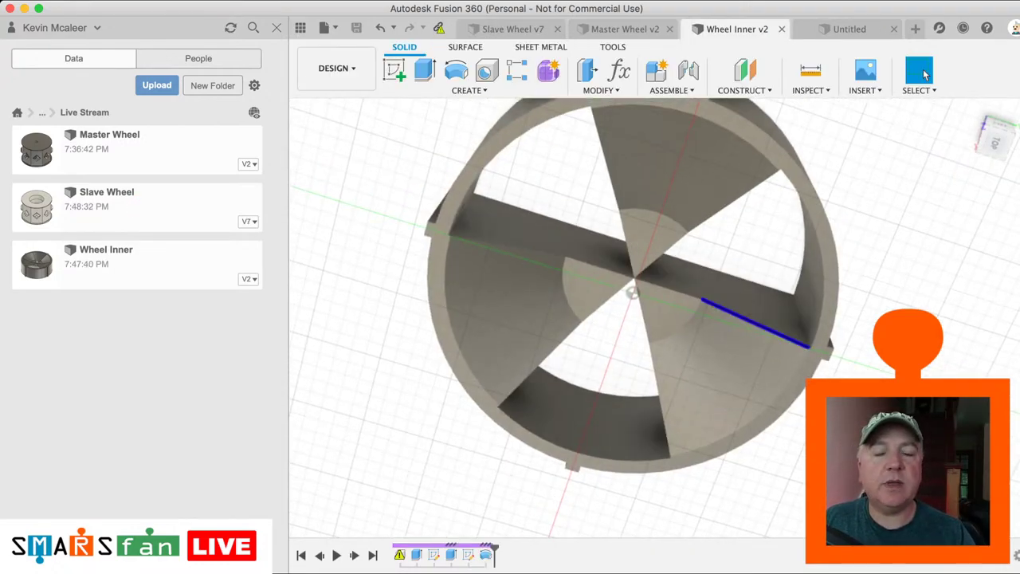
pyautogui.click(924, 74)
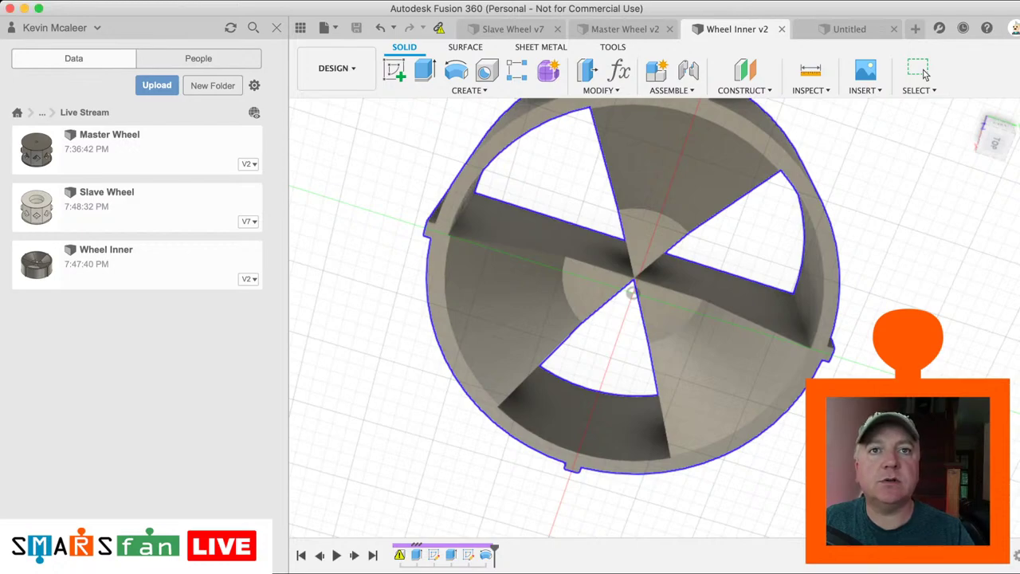
pyautogui.moveTo(925, 74); pyautogui.dragTo(733, 375)
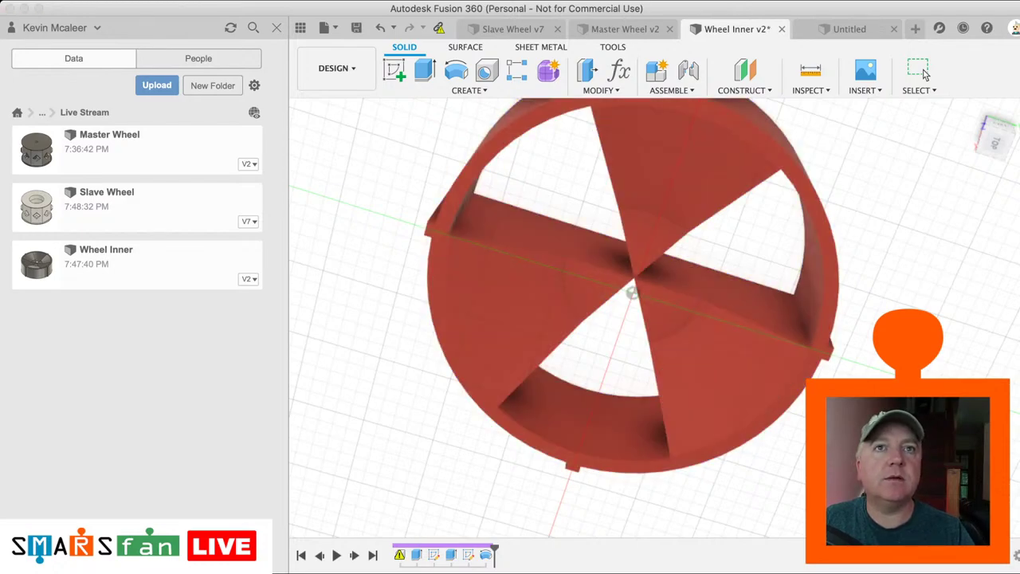
pyautogui.click(924, 73)
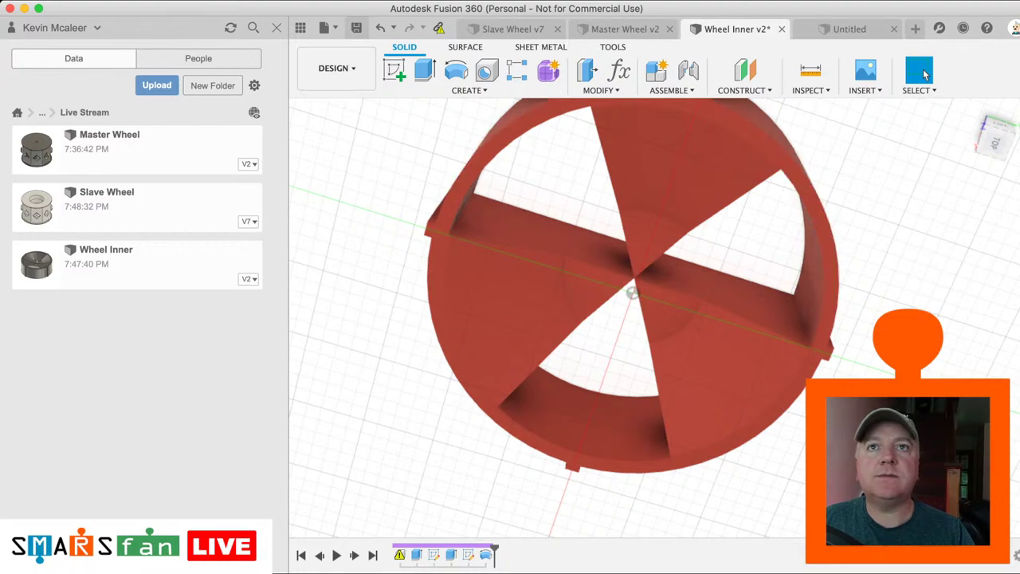
pyautogui.click(356, 28)
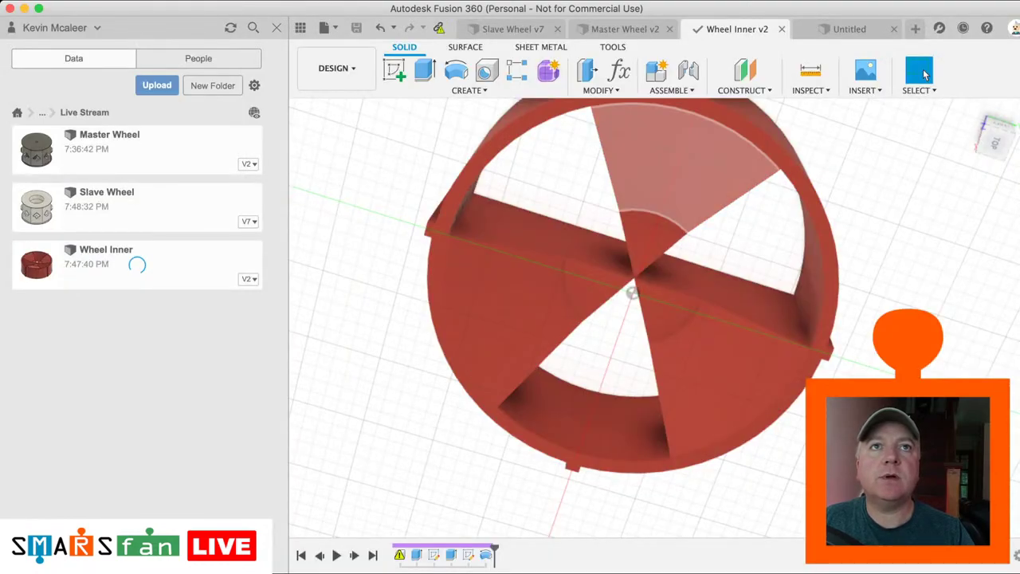
# Step: Save the empty untitled design as Assembly and insert the Slave Wheel into it at its default position
pyautogui.click(850, 30)
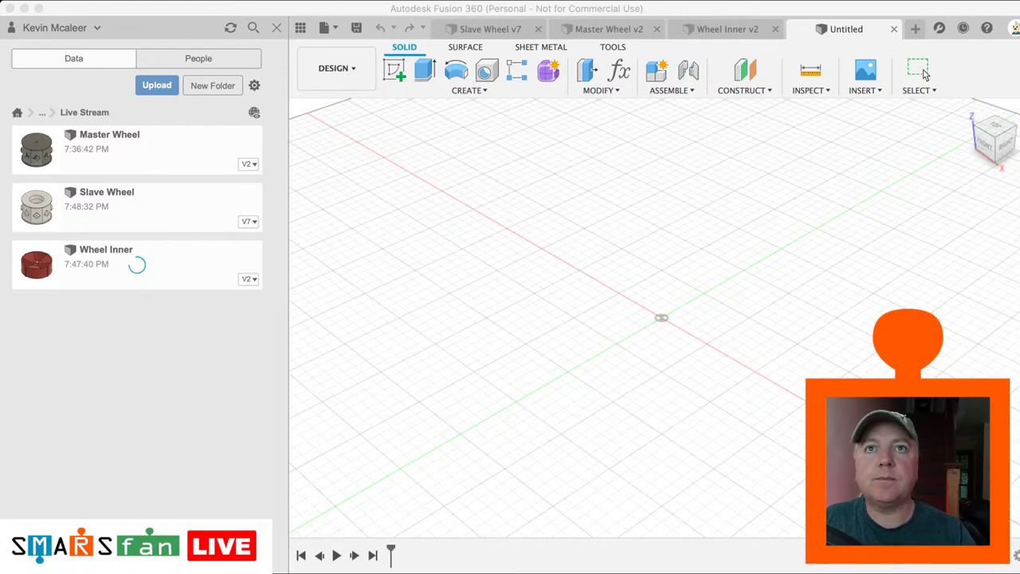
pyautogui.press('Return')
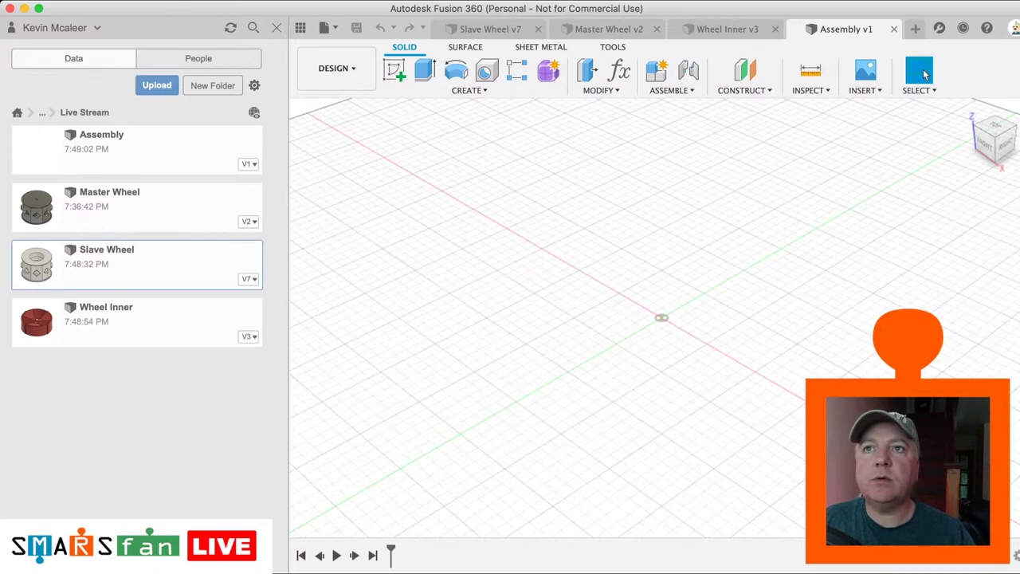
pyautogui.rightClick(142, 263)
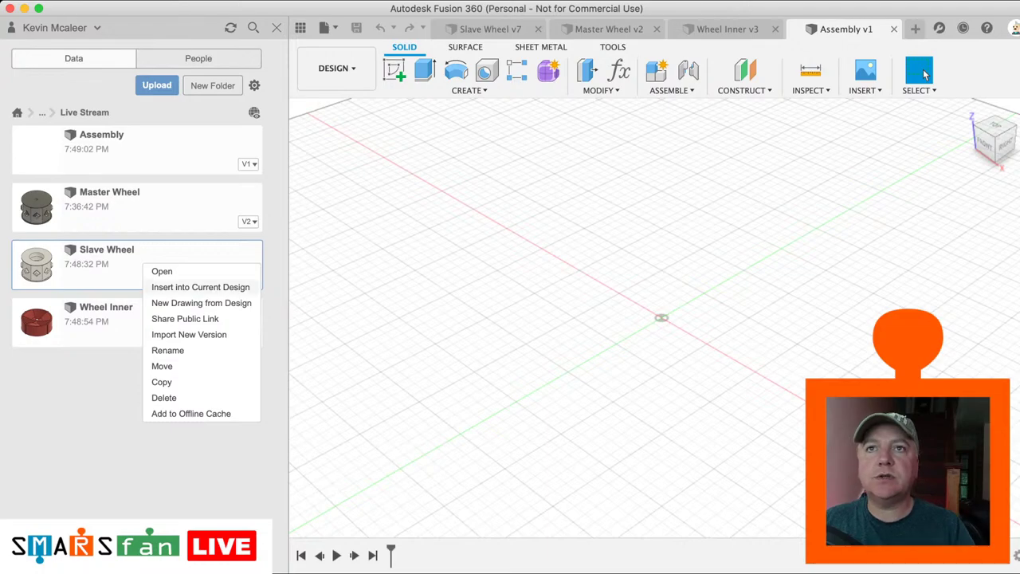
pyautogui.click(200, 287)
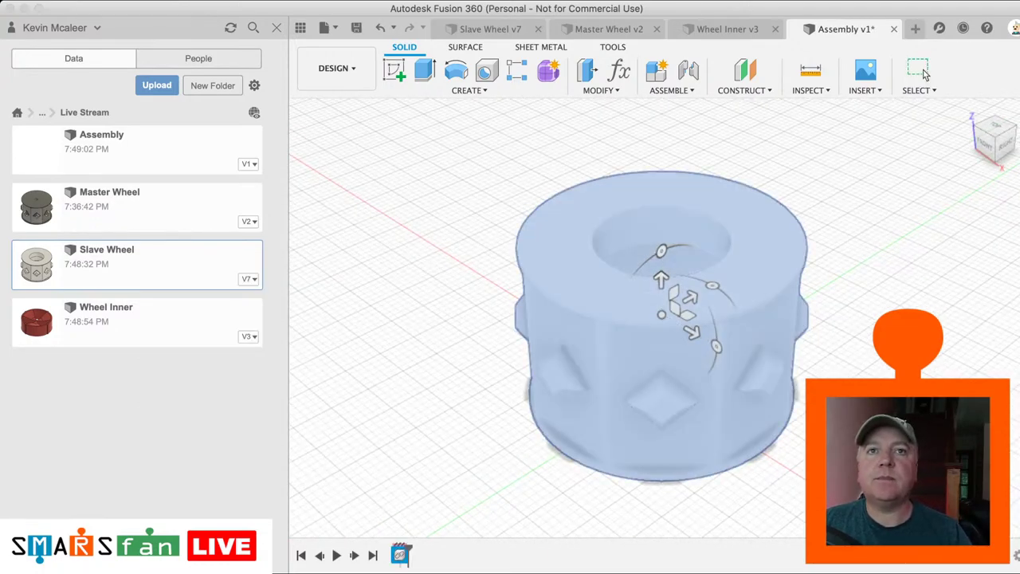
pyautogui.click(924, 73)
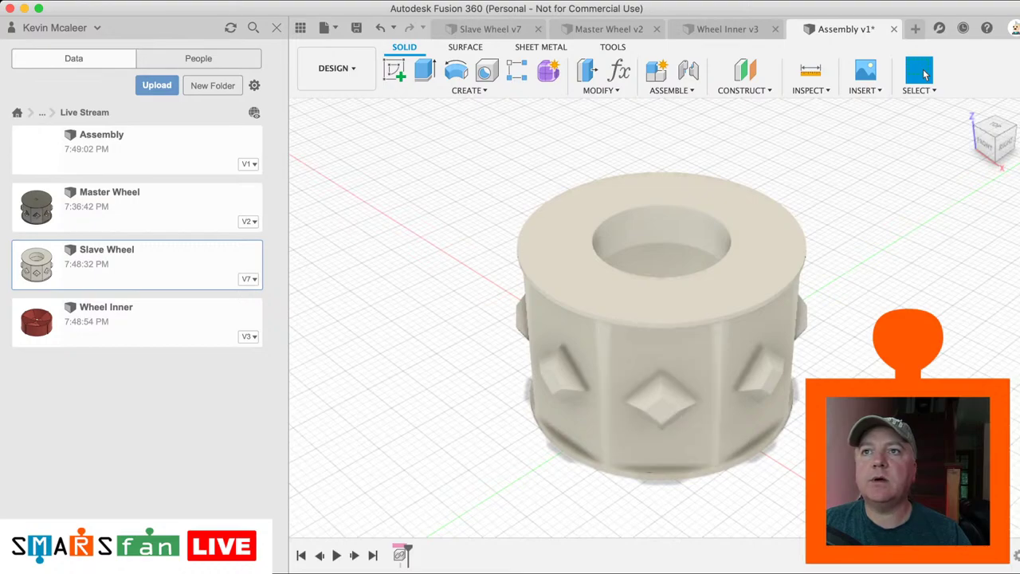
# Step: Insert the Wheel Inner into the Assembly, moved clear beneath the Slave Wheel and tilted onto its side
pyautogui.click(137, 322)
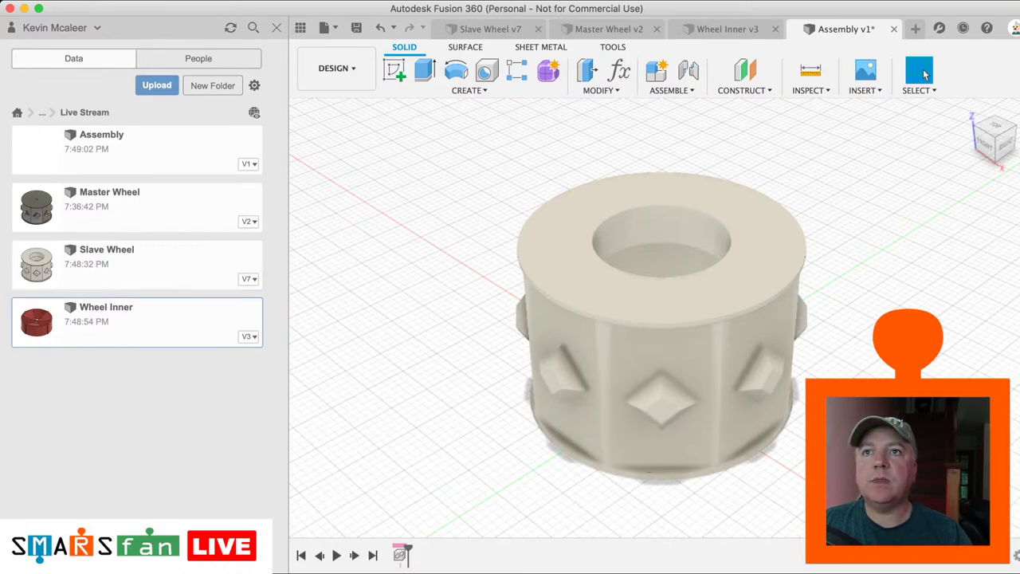
pyautogui.rightClick(110, 312)
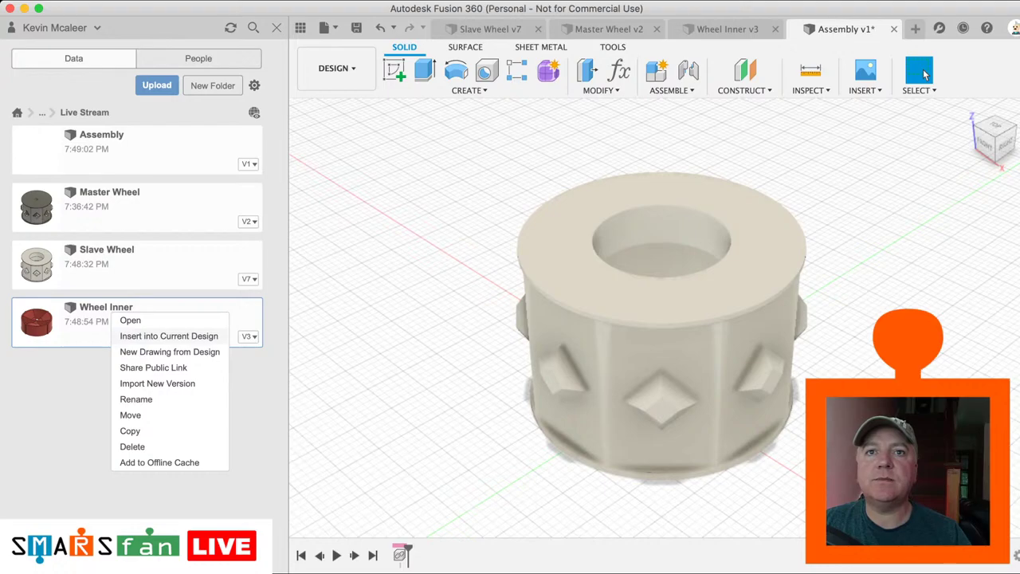
pyautogui.click(169, 336)
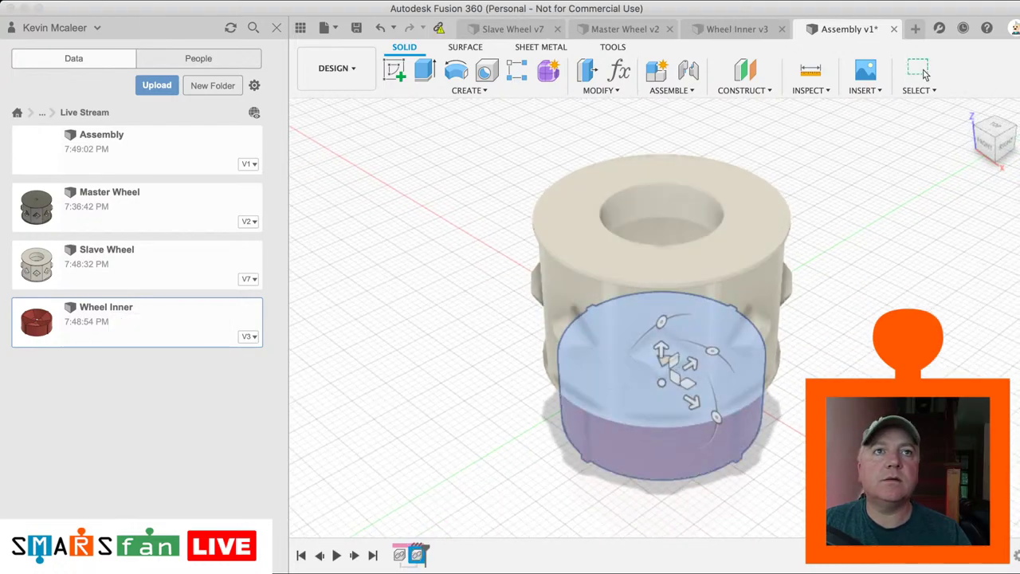
pyautogui.moveTo(994, 145); pyautogui.dragTo(948, 70)
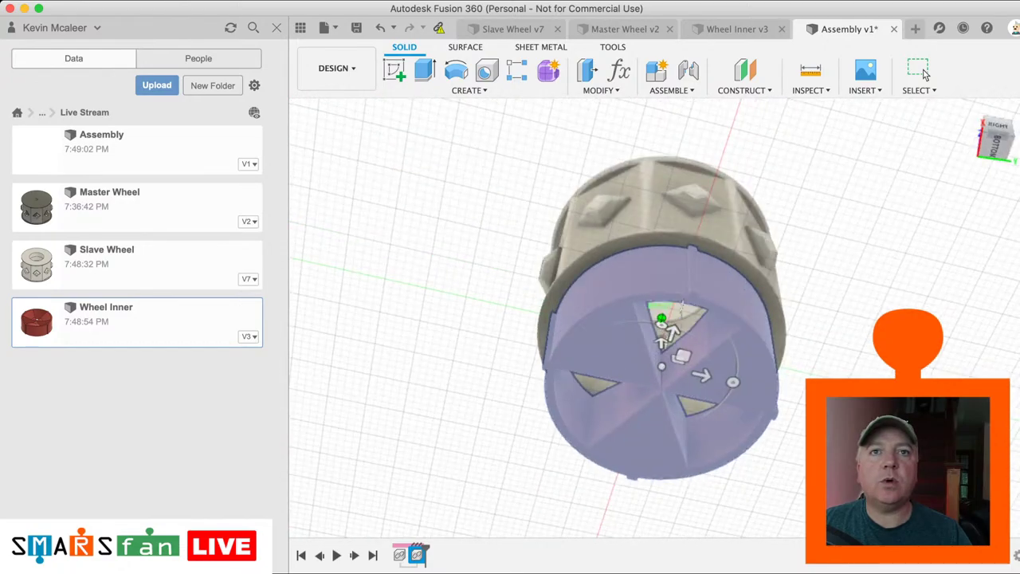
pyautogui.keyDown('shift'); pyautogui.scroll(10, 924, 75); pyautogui.keyUp('shift')
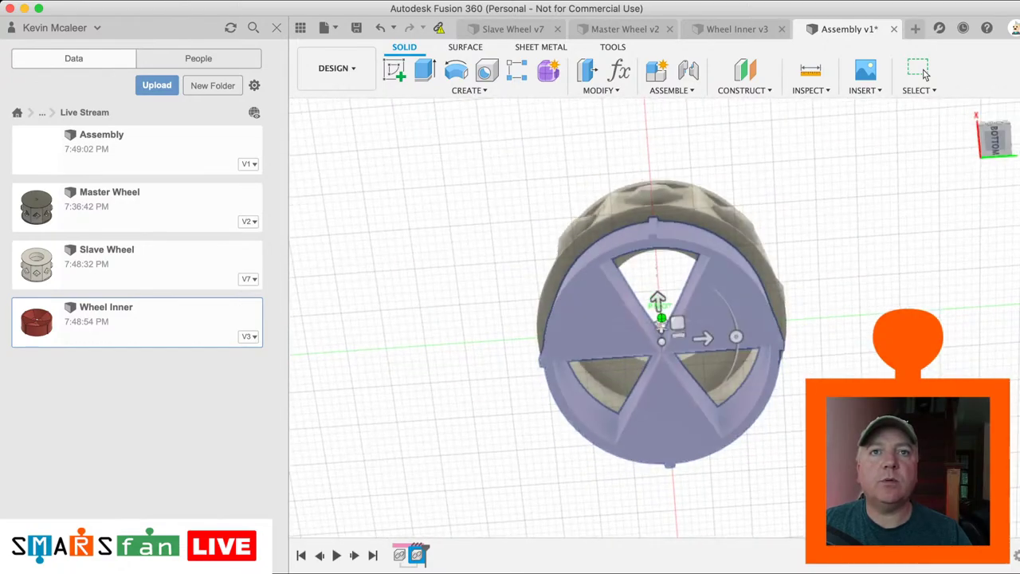
pyautogui.keyDown('shift'); pyautogui.scroll(10, 924, 74); pyautogui.keyUp('shift')
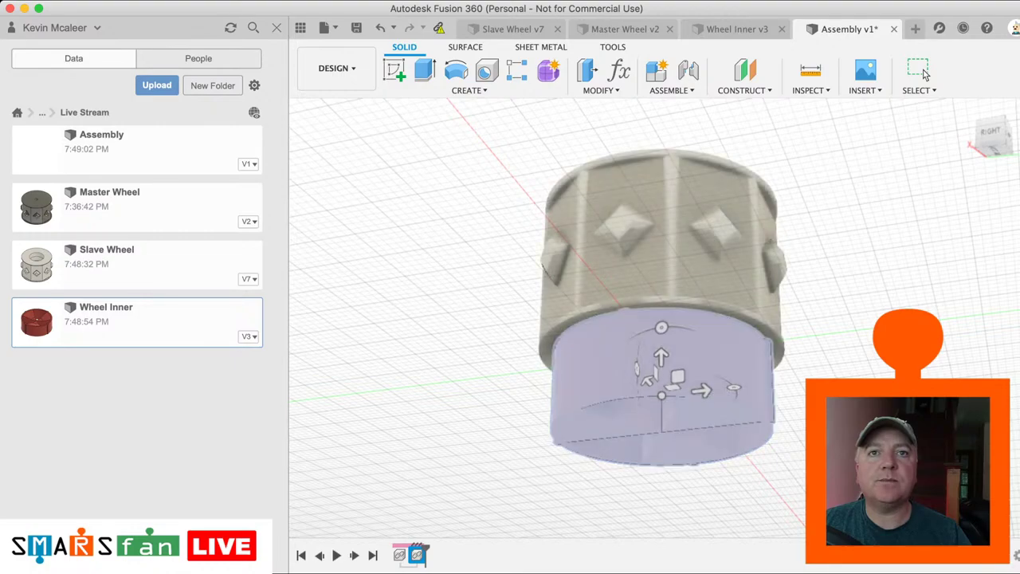
pyautogui.moveTo(661, 356)
pyautogui.mouseDown()
pyautogui.moveTo(661, 462)
pyautogui.moveTo(612, 458)
pyautogui.moveTo(597, 484)
pyautogui.mouseUp()
pyautogui.moveTo(597, 485); pyautogui.dragTo(585, 473, button='middle')
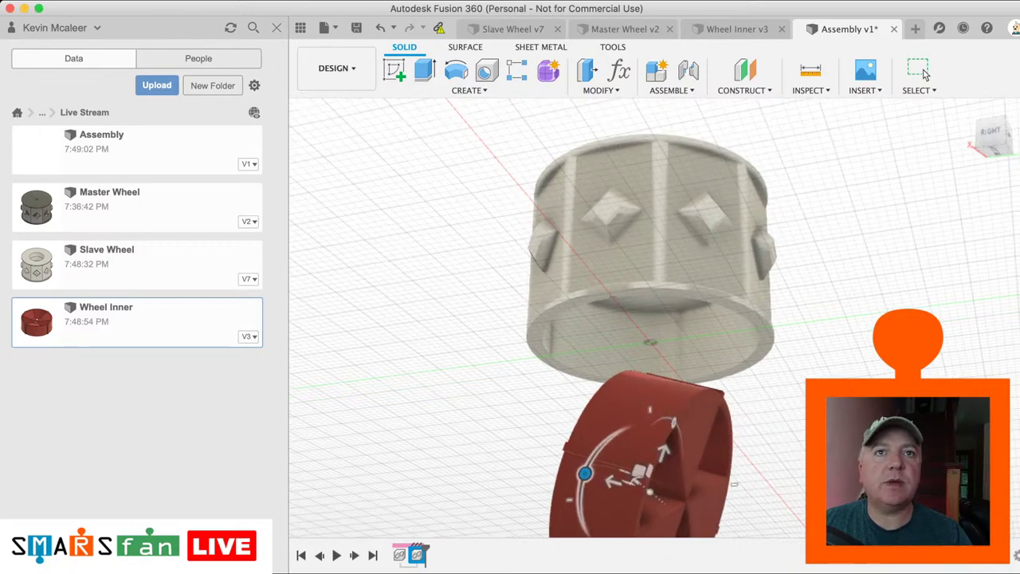
pyautogui.scroll(3, 727, 395)
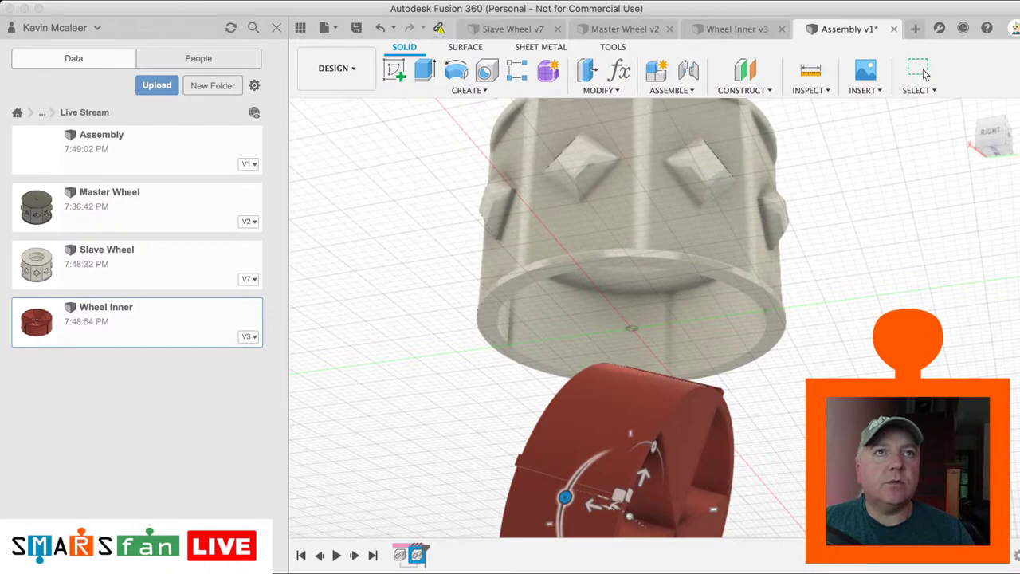
pyautogui.moveTo(992, 137); pyautogui.dragTo(989, 119)
pyautogui.press('Return')
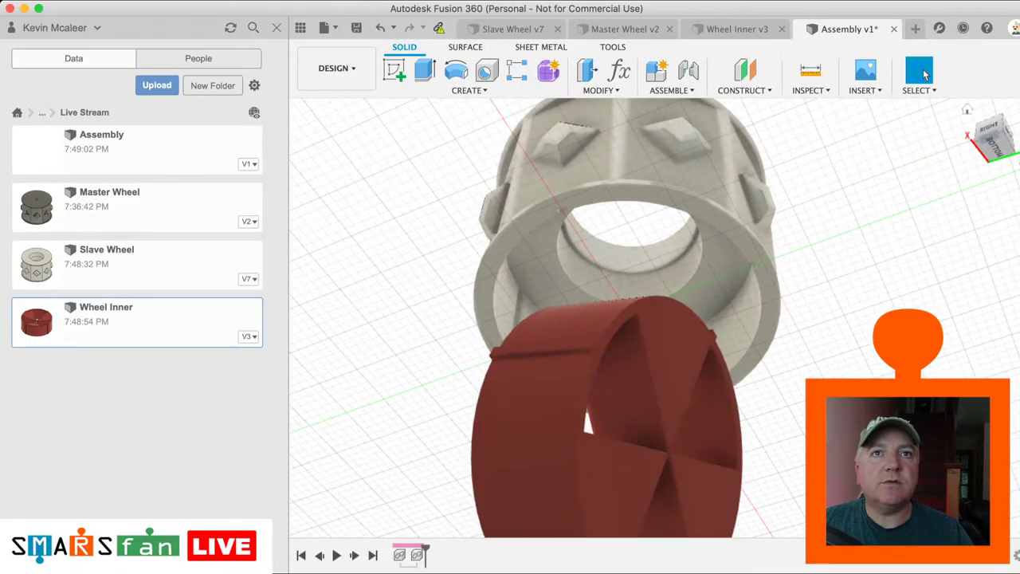
# Step: Join the centre of the Wheel Inner's face to the centre of the ring-shaped face inside the Slave Wheel
pyautogui.click(717, 279)
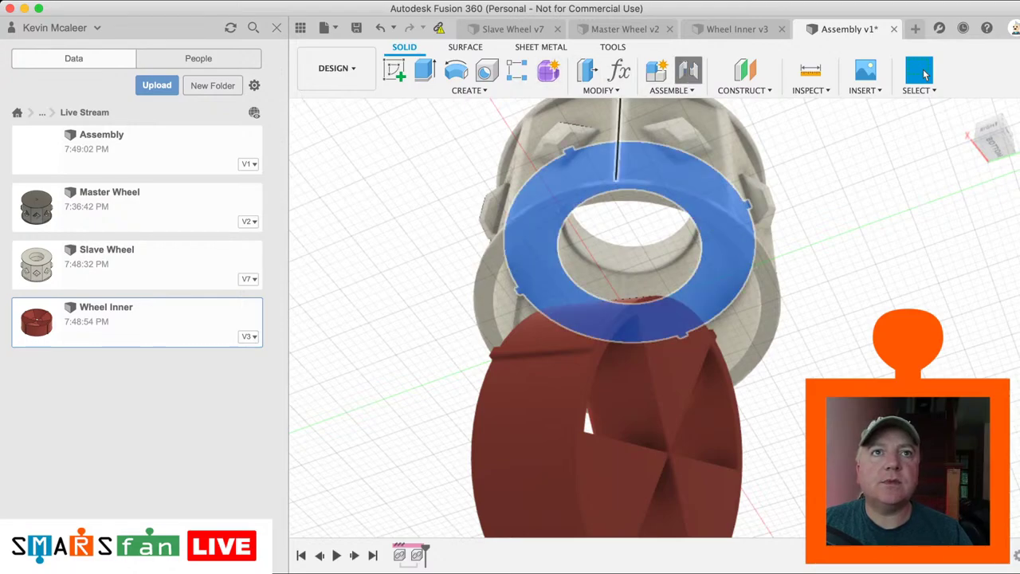
pyautogui.press('j')
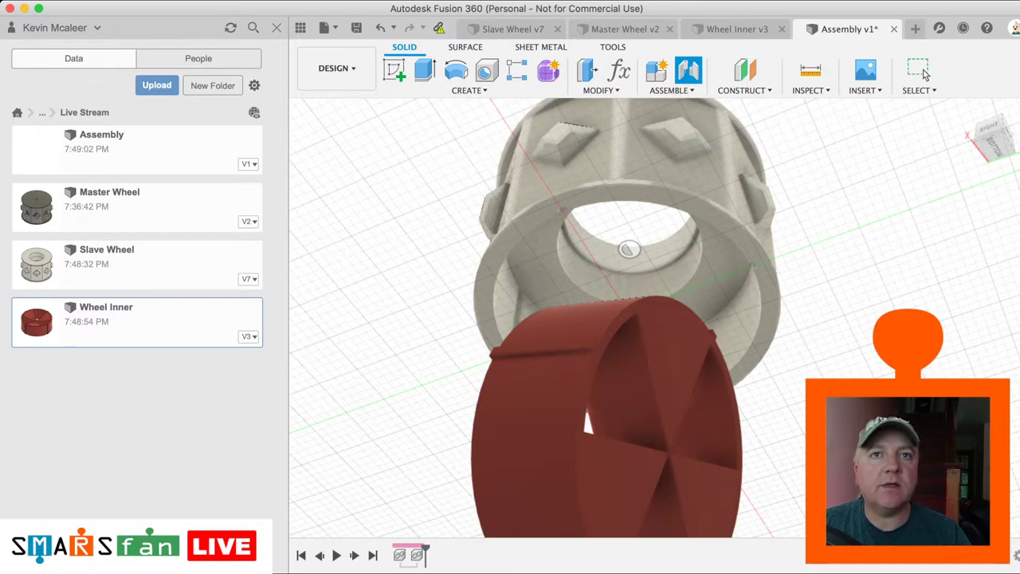
pyautogui.click(655, 463)
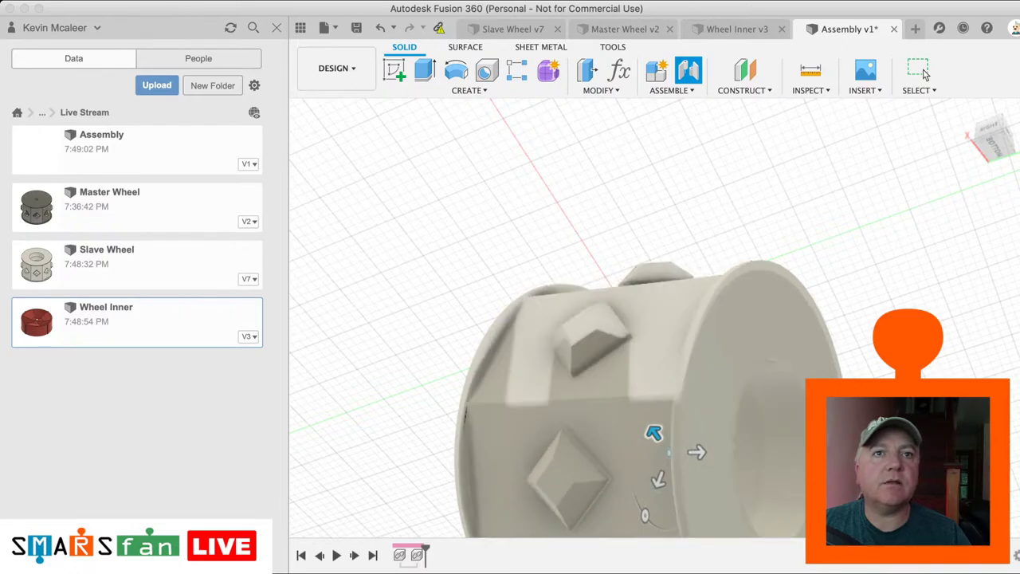
pyautogui.click(925, 73)
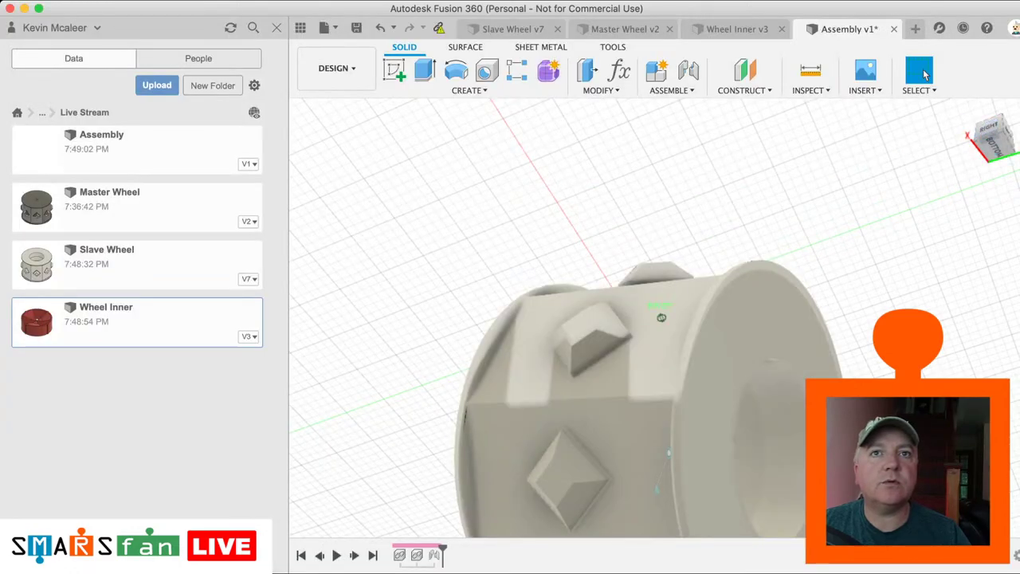
# Step: Examine how the Wheel Inner sits inside the Slave Wheel from the front and at an angle
pyautogui.moveTo(994, 144)
pyautogui.mouseDown()
pyautogui.moveTo(1013, 209)
pyautogui.moveTo(1001, 239)
pyautogui.mouseUp()
pyautogui.moveTo(685, 518); pyautogui.dragTo(675, 396, button='middle')
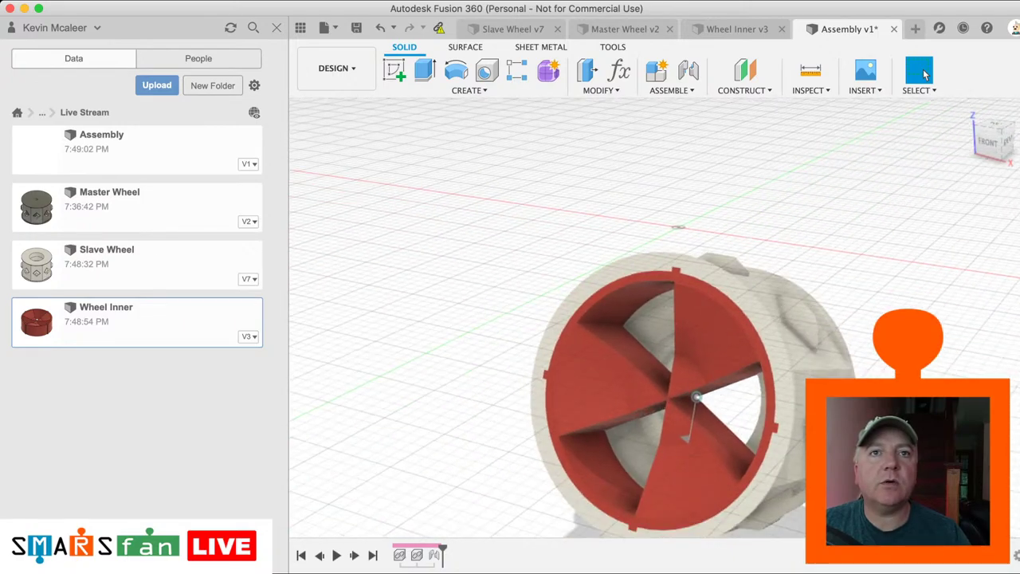
pyautogui.scroll(3, 675, 396)
pyautogui.scroll(2, 677, 422)
pyautogui.scroll(-5, 683, 287)
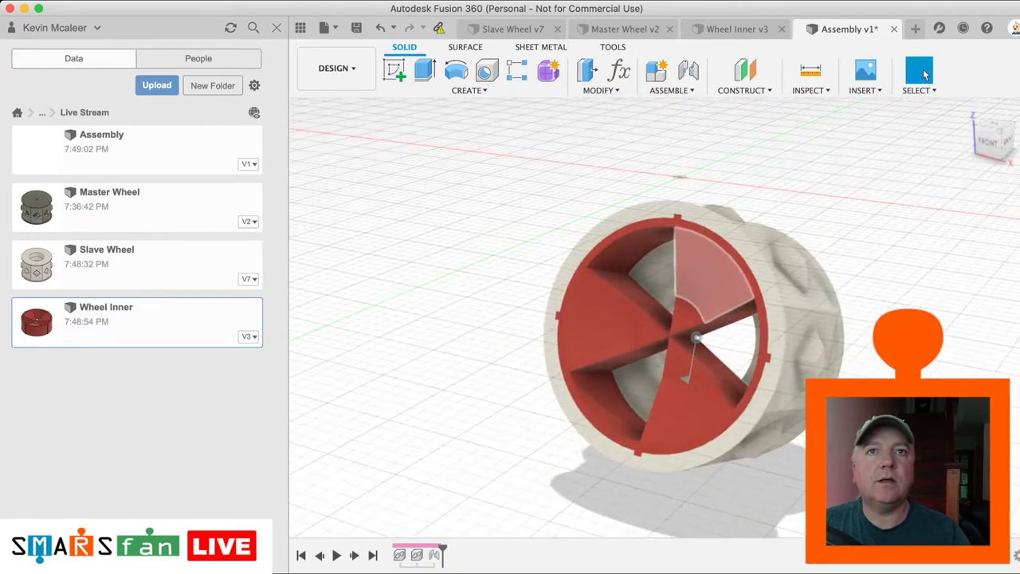
pyautogui.scroll(3, 683, 287)
pyautogui.moveTo(683, 287); pyautogui.dragTo(678, 260, button='middle')
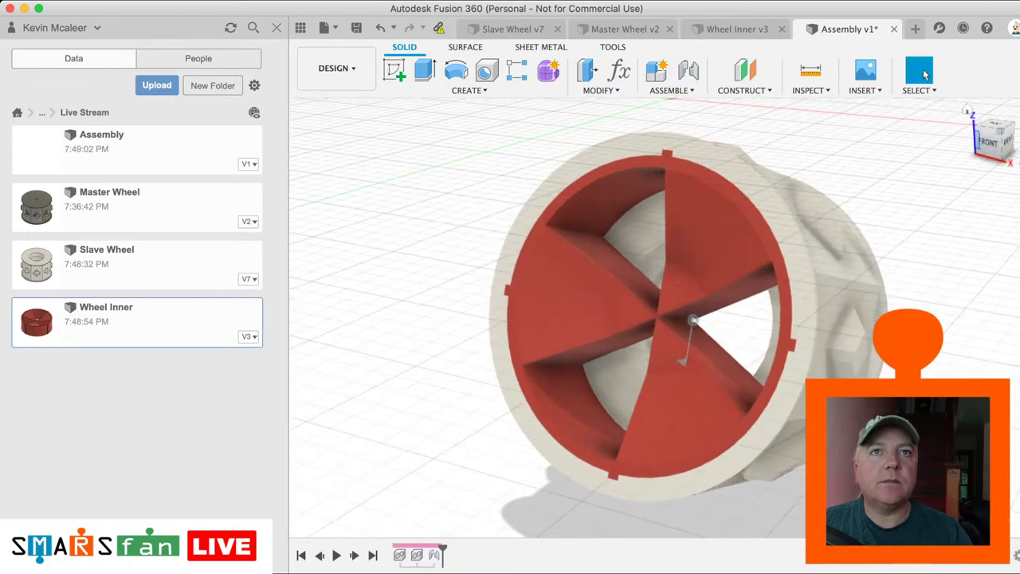
pyautogui.moveTo(987, 137)
pyautogui.mouseDown()
pyautogui.moveTo(1012, 154)
pyautogui.moveTo(1015, 143)
pyautogui.moveTo(981, 163)
pyautogui.moveTo(977, 128)
pyautogui.mouseUp()
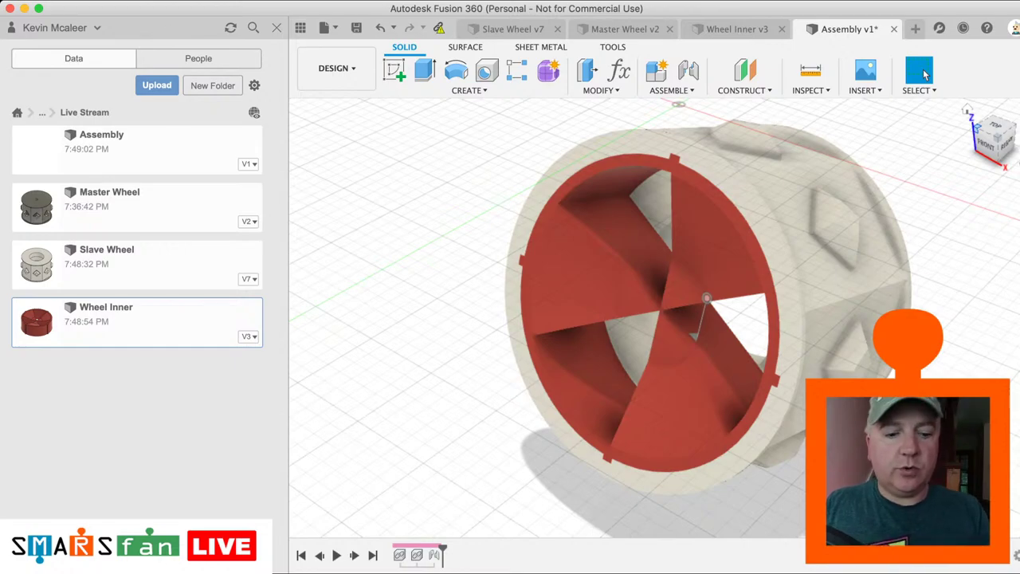
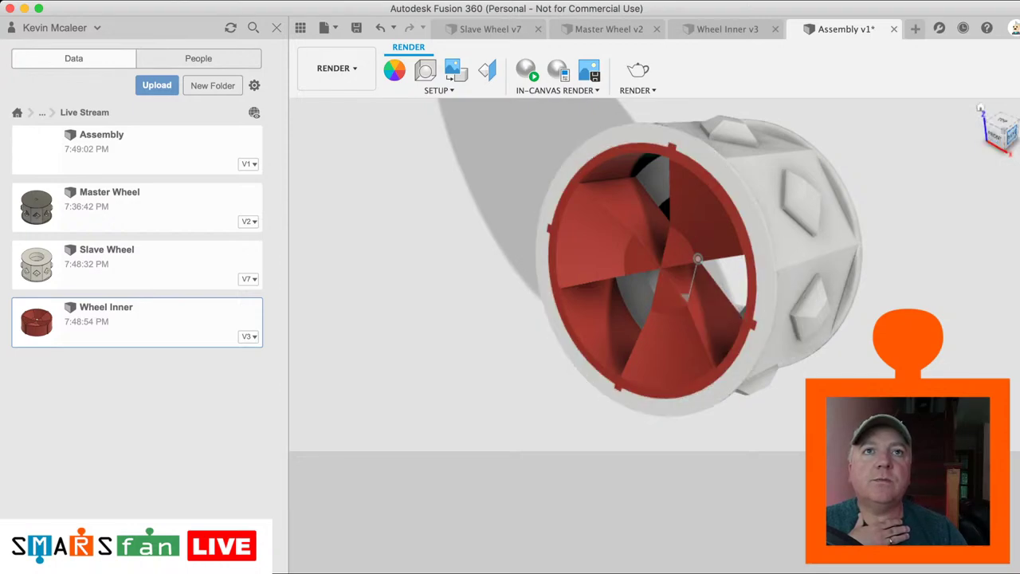
# Step: View the rendered wheel from the front and return to the Design workspace
pyautogui.moveTo(1003, 132); pyautogui.dragTo(928, 120)
pyautogui.keyDown('shift'); pyautogui.moveTo(732, 299); pyautogui.dragTo(675, 331, button='middle'); pyautogui.keyUp('shift')
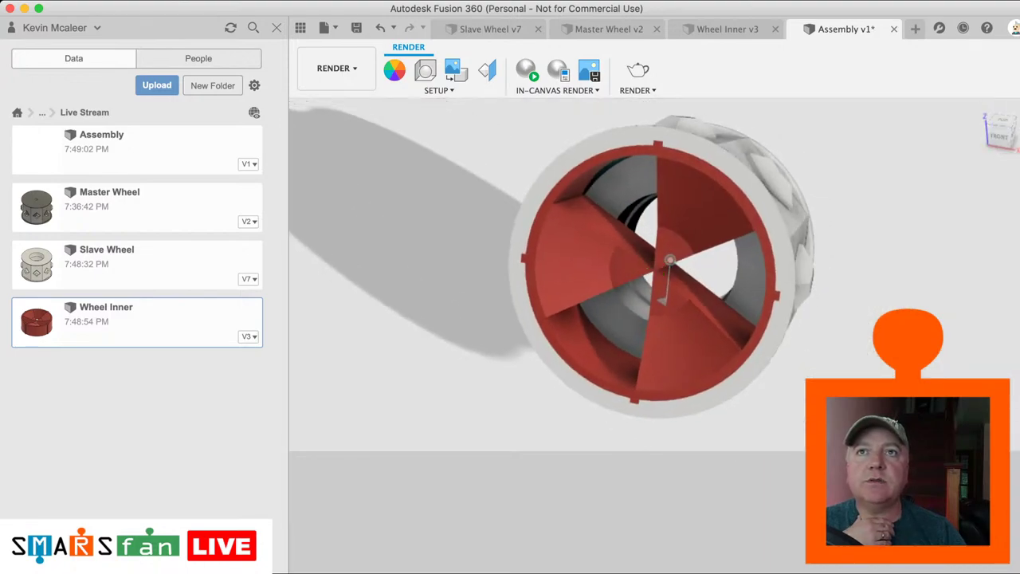
pyautogui.click(336, 68)
pyautogui.click(336, 103)
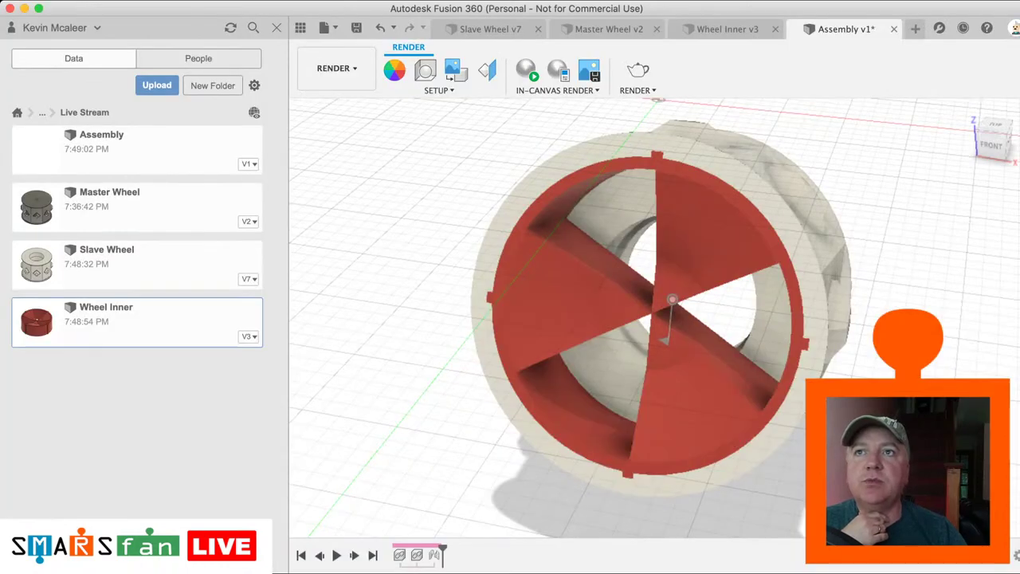
# Step: Insert the Master Wheel into the Assembly, turned onto its side and moved down into line with the joined wheel
pyautogui.rightClick(136, 206)
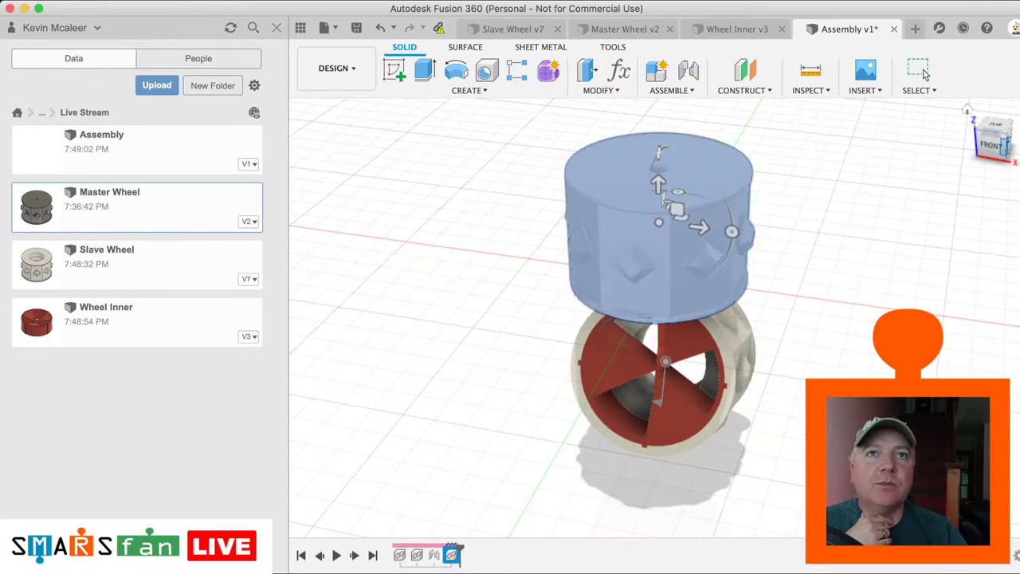
pyautogui.moveTo(1003, 145)
pyautogui.mouseDown()
pyautogui.moveTo(978, 156)
pyautogui.moveTo(956, 143)
pyautogui.mouseUp()
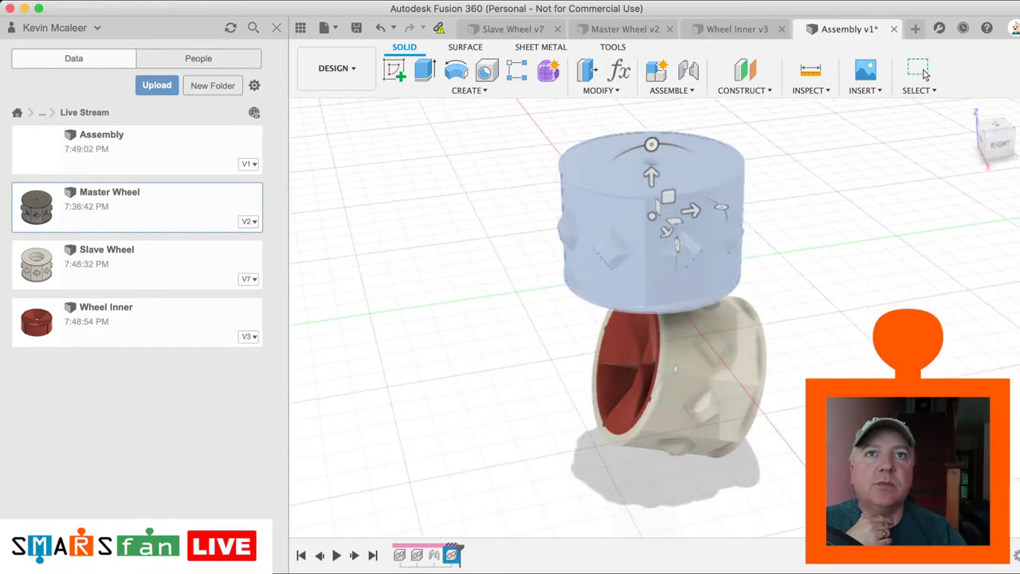
pyautogui.moveTo(651, 143); pyautogui.dragTo(717, 230)
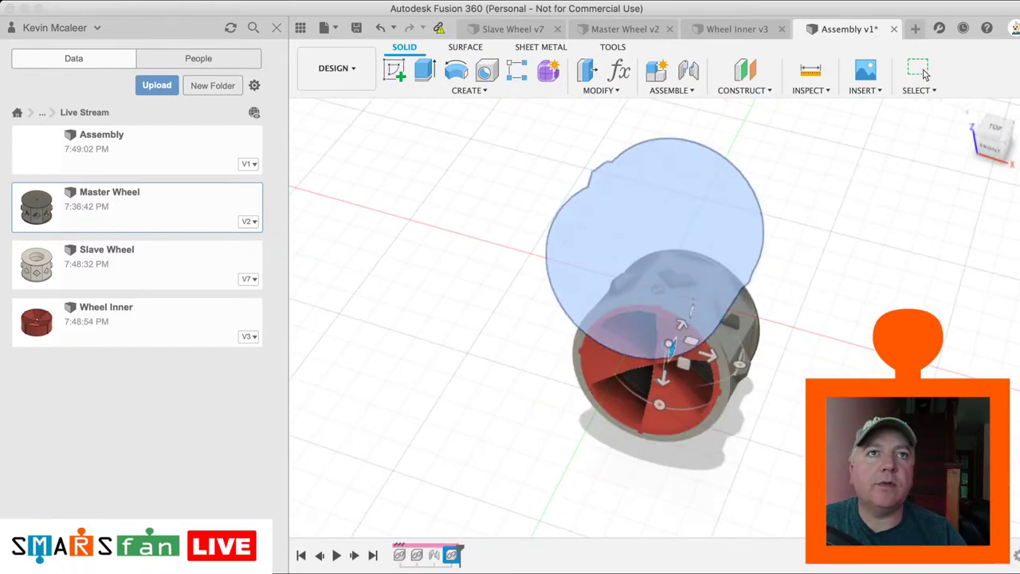
pyautogui.press('Return')
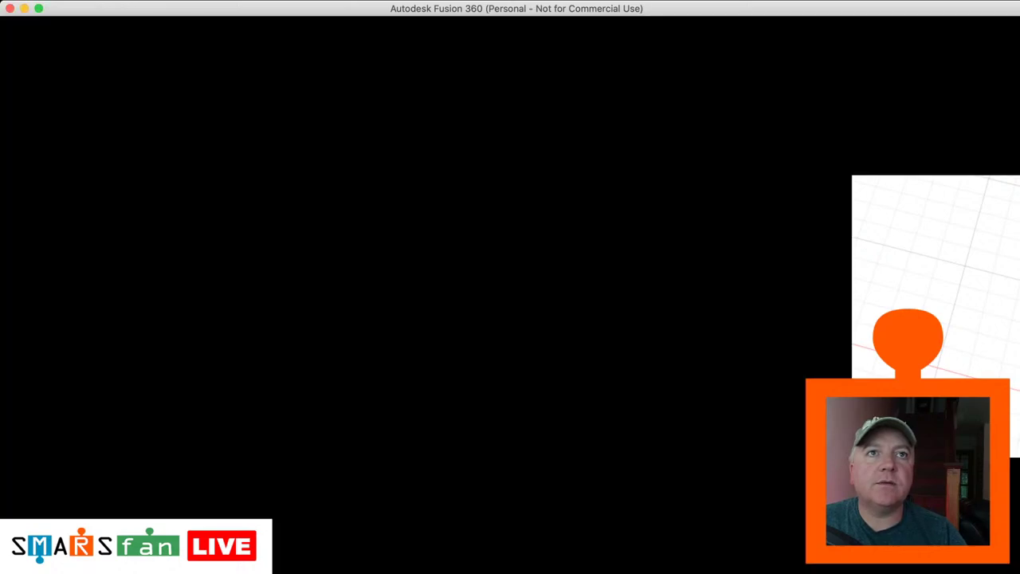
pyautogui.moveTo(994, 137); pyautogui.dragTo(960, 108)
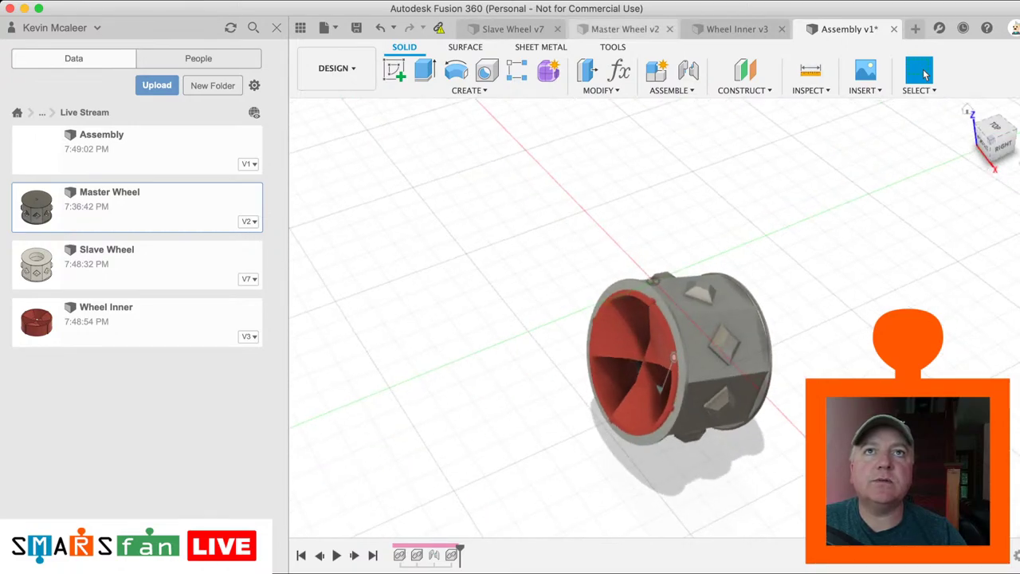
# Step: Switch to the Master Wheel design, give the whole wheel the light off-white appearance, and save it
pyautogui.click(625, 29)
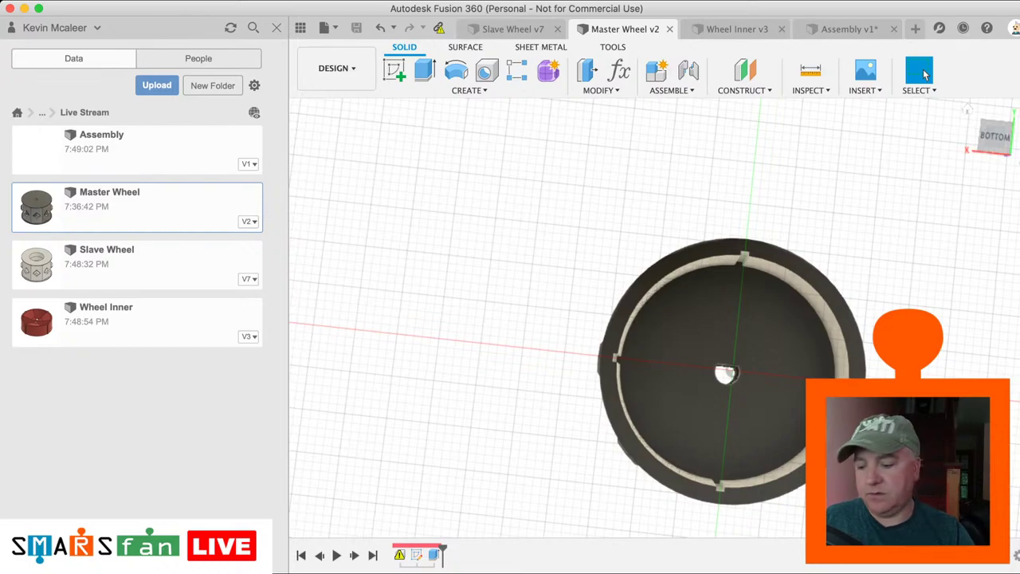
pyautogui.press('super+Tab')
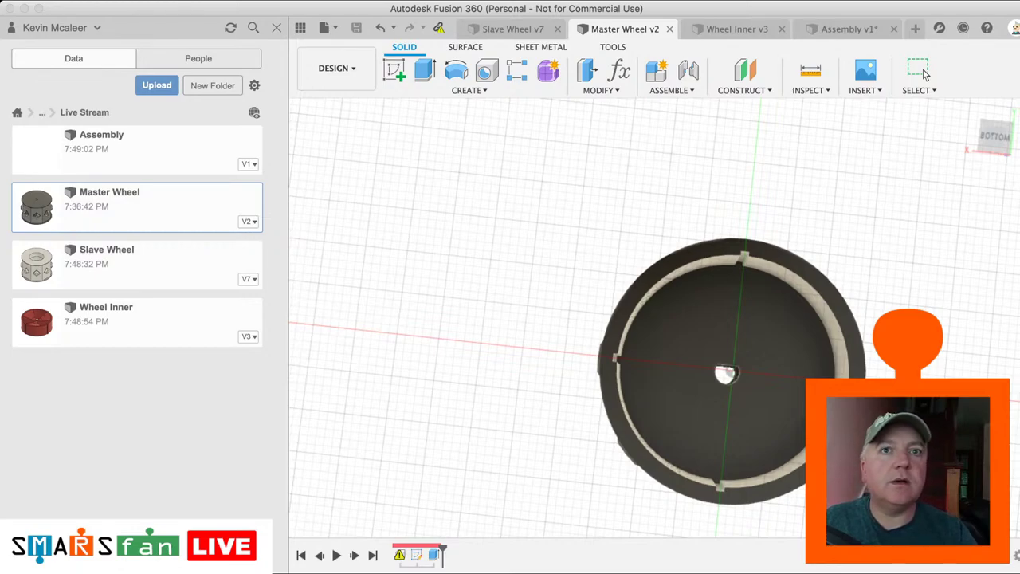
pyautogui.click(924, 74)
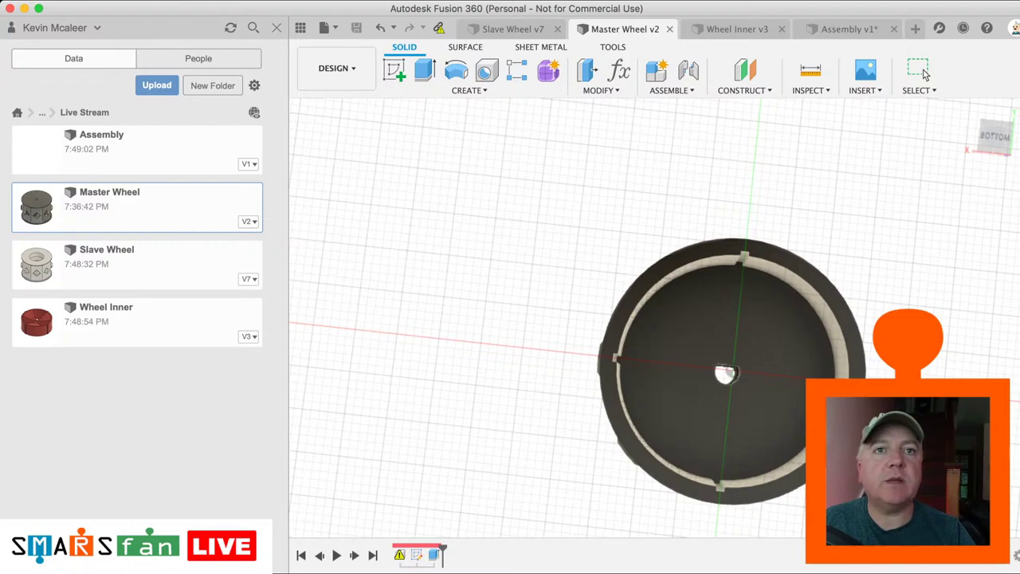
pyautogui.press('a')
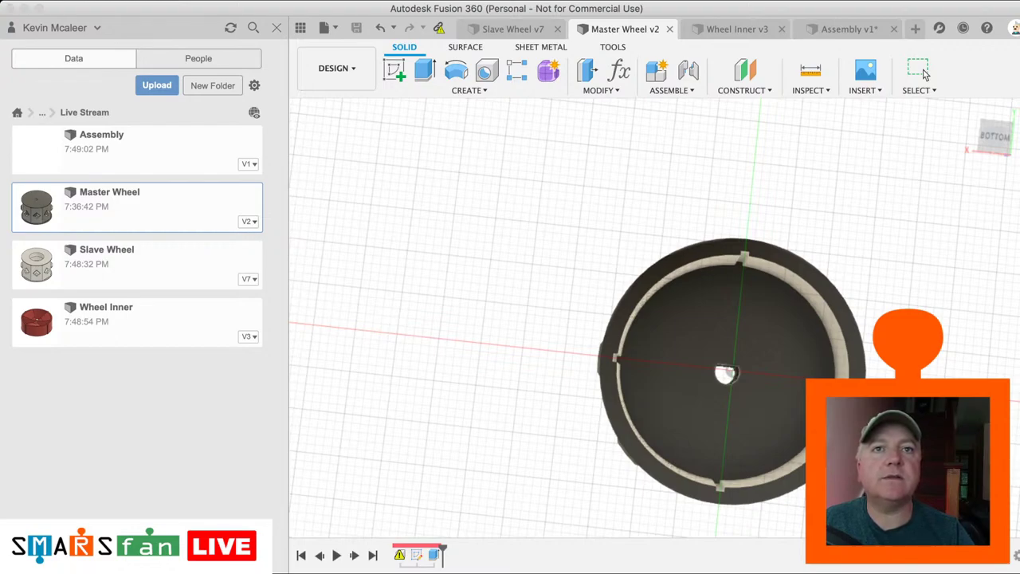
pyautogui.click(924, 74)
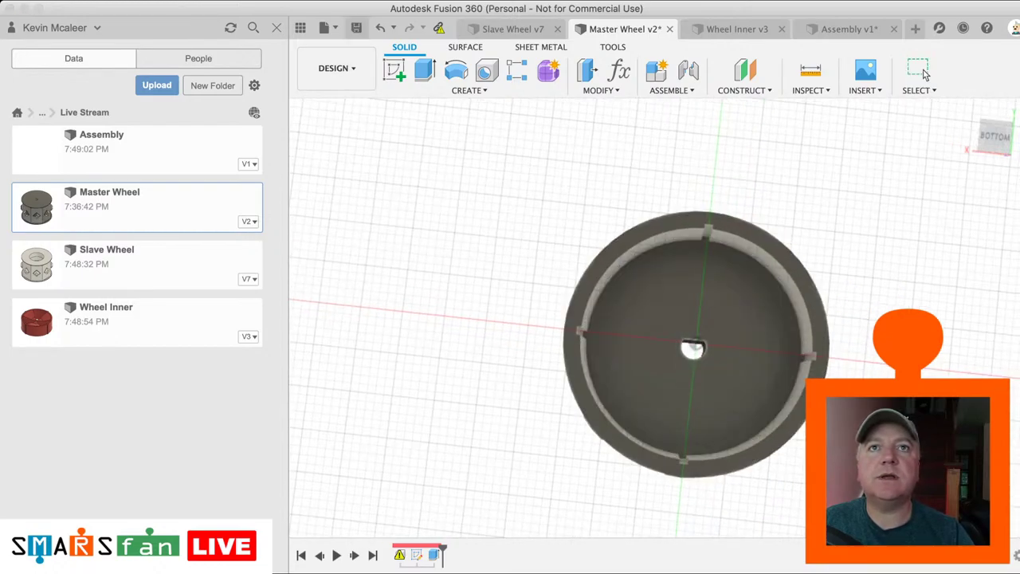
# Step: Return to the Assembly, check the combined wheel from the back and front, and save the design
pyautogui.click(848, 29)
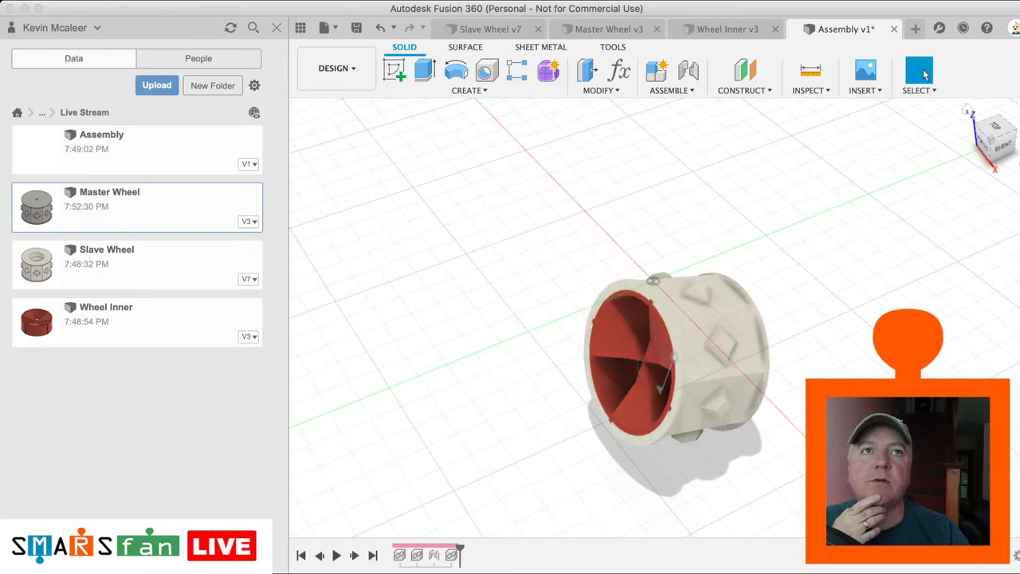
pyautogui.moveTo(990, 139); pyautogui.dragTo(873, 107)
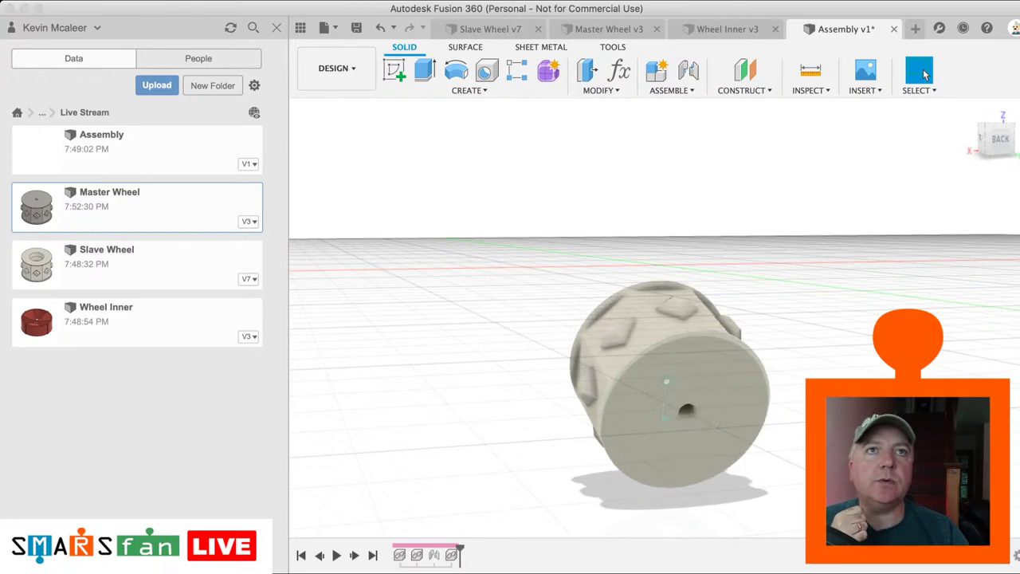
pyautogui.moveTo(987, 137)
pyautogui.mouseDown()
pyautogui.moveTo(952, 140)
pyautogui.moveTo(888, 172)
pyautogui.moveTo(853, 165)
pyautogui.mouseUp()
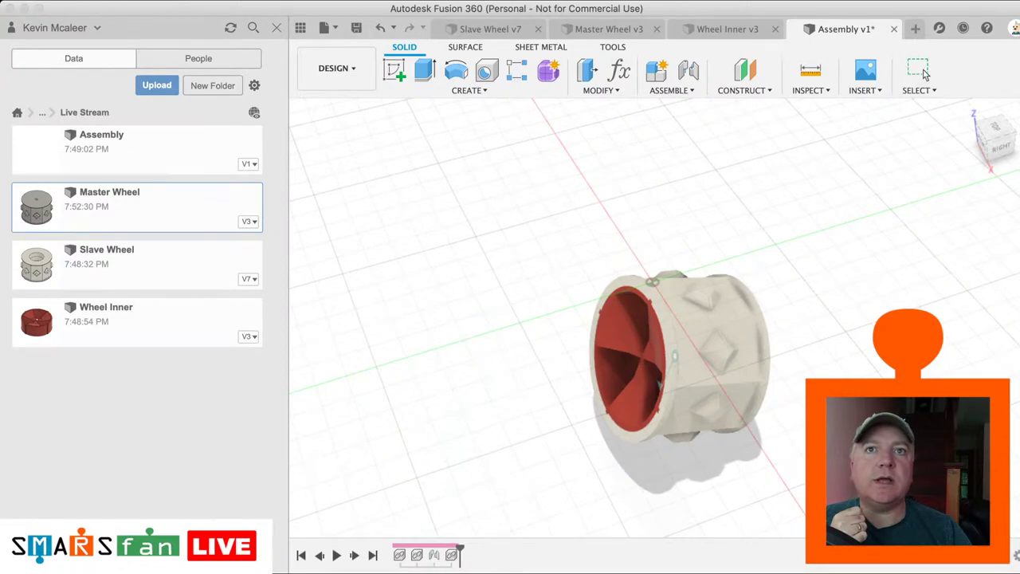
pyautogui.press('Return')
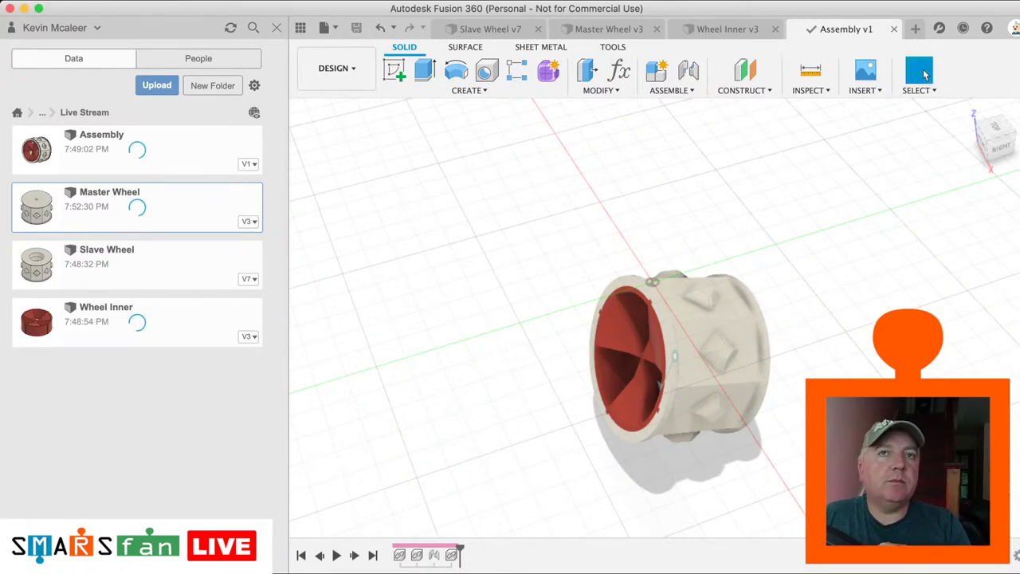